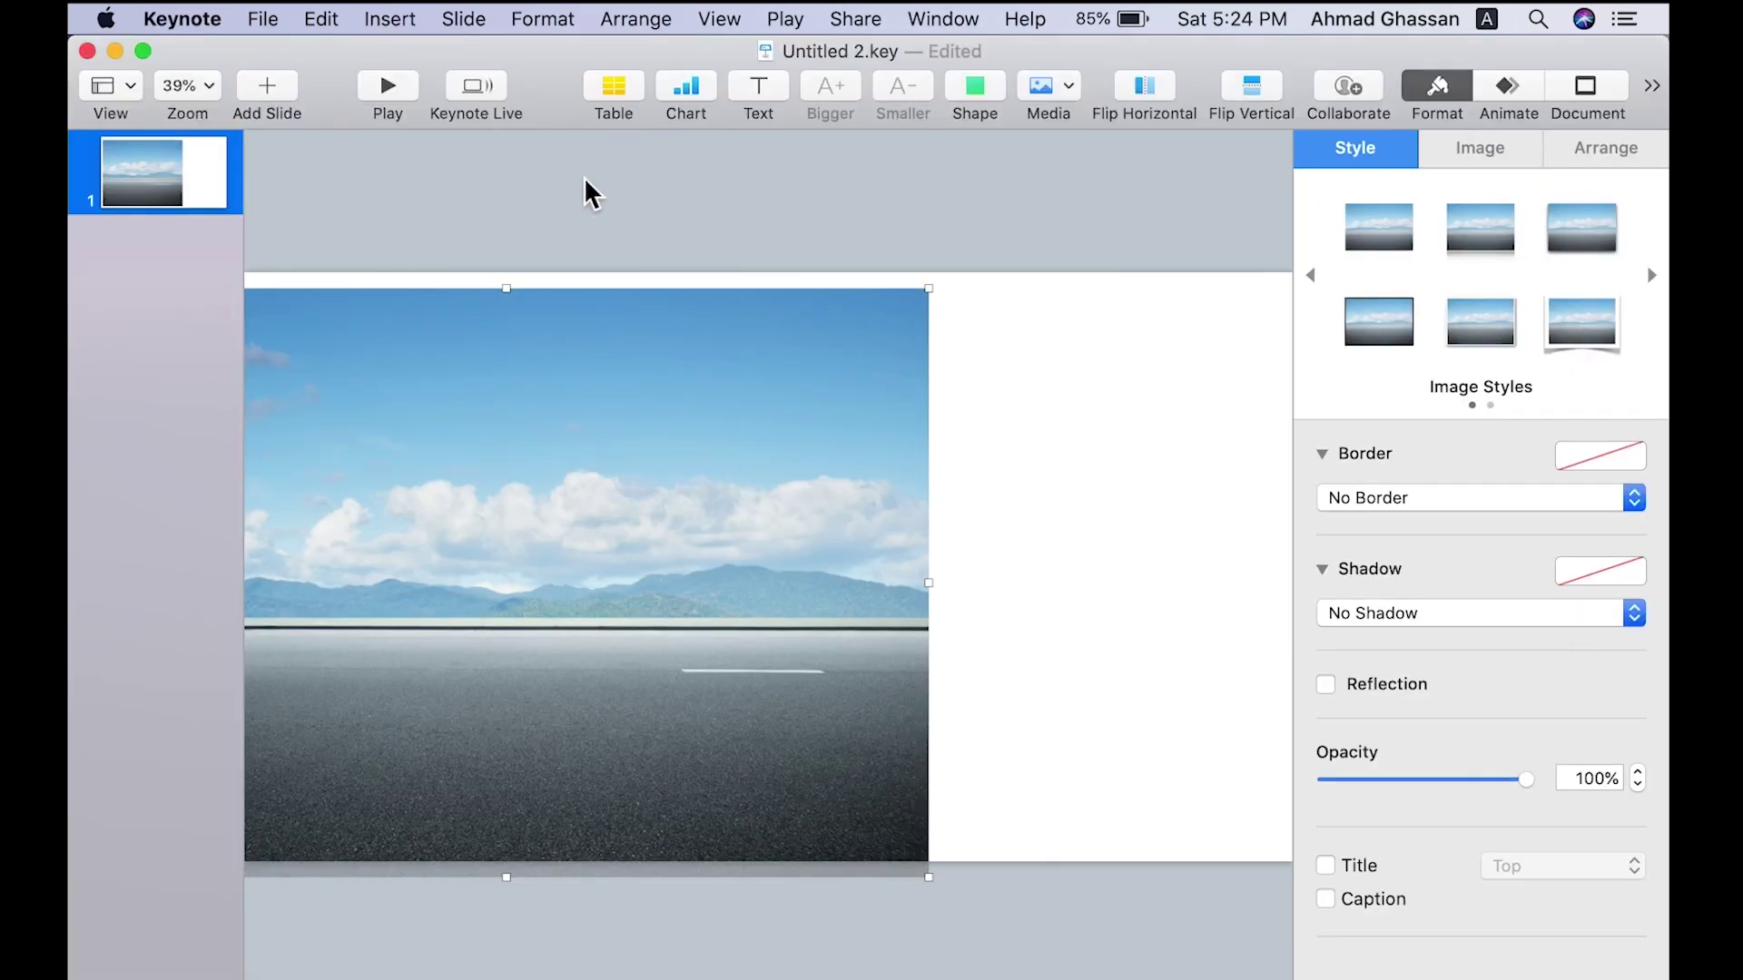
Align the road photo with the slide's edges and enlarge it proportionally until it spans the full slide width.
left_click(215, 103)
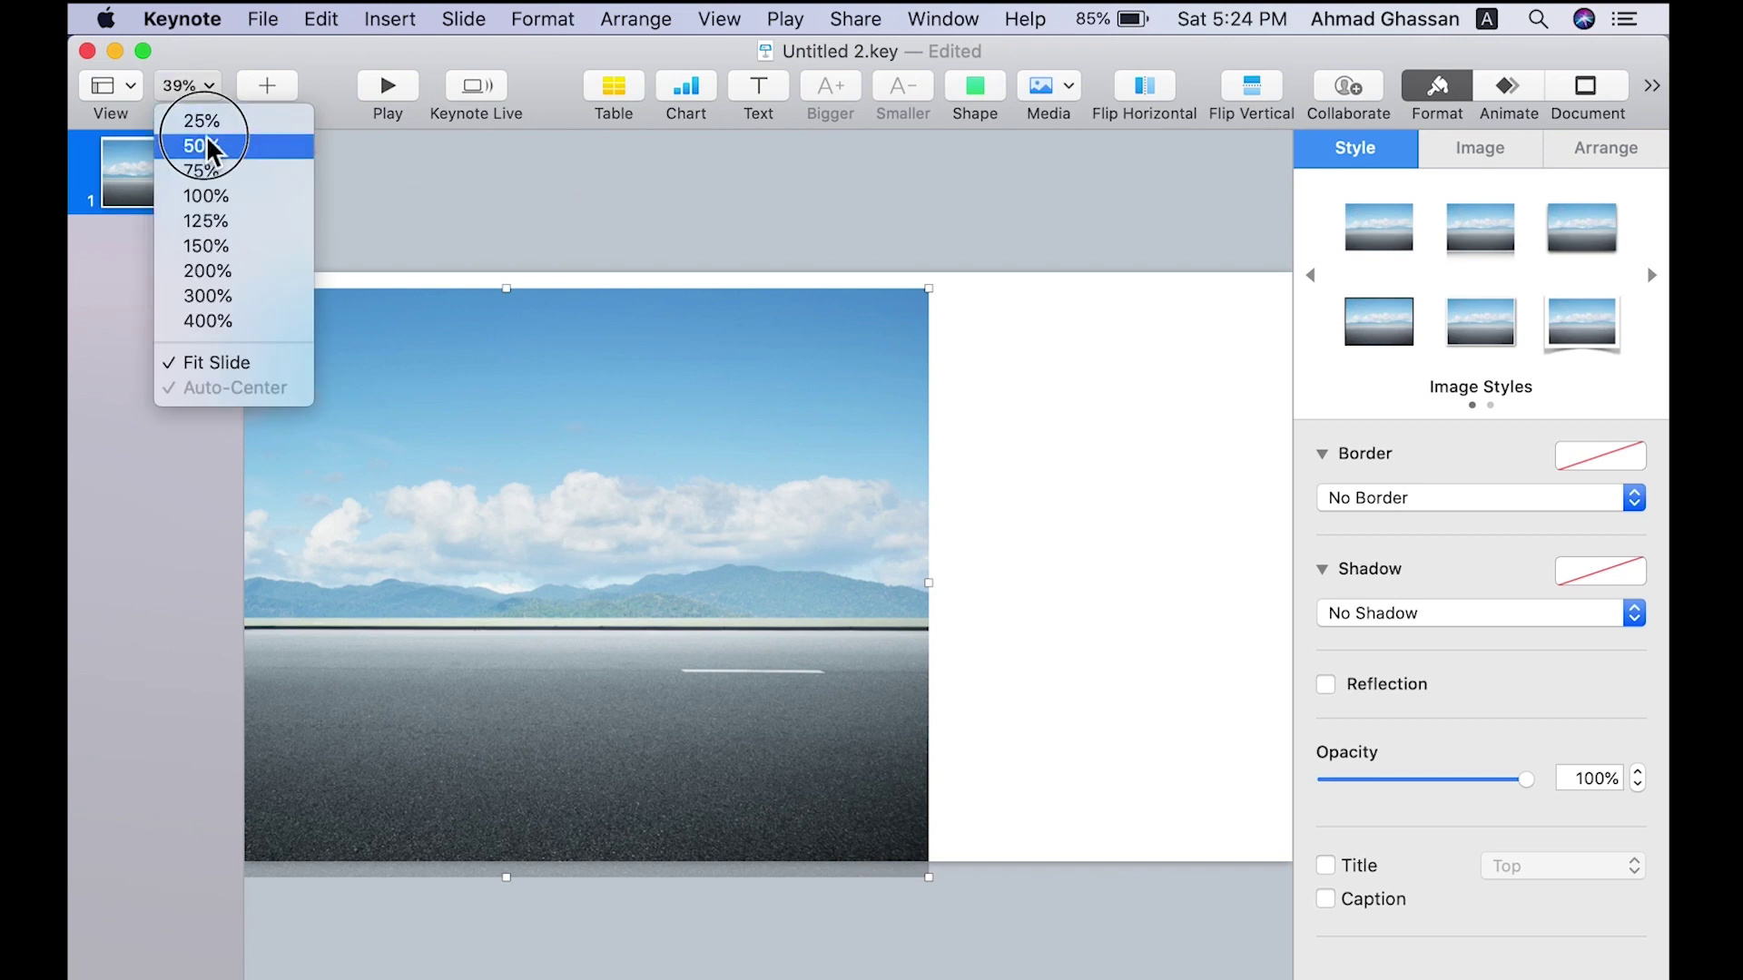
left_click(214, 121)
left_click_drag(630, 491, 720, 498)
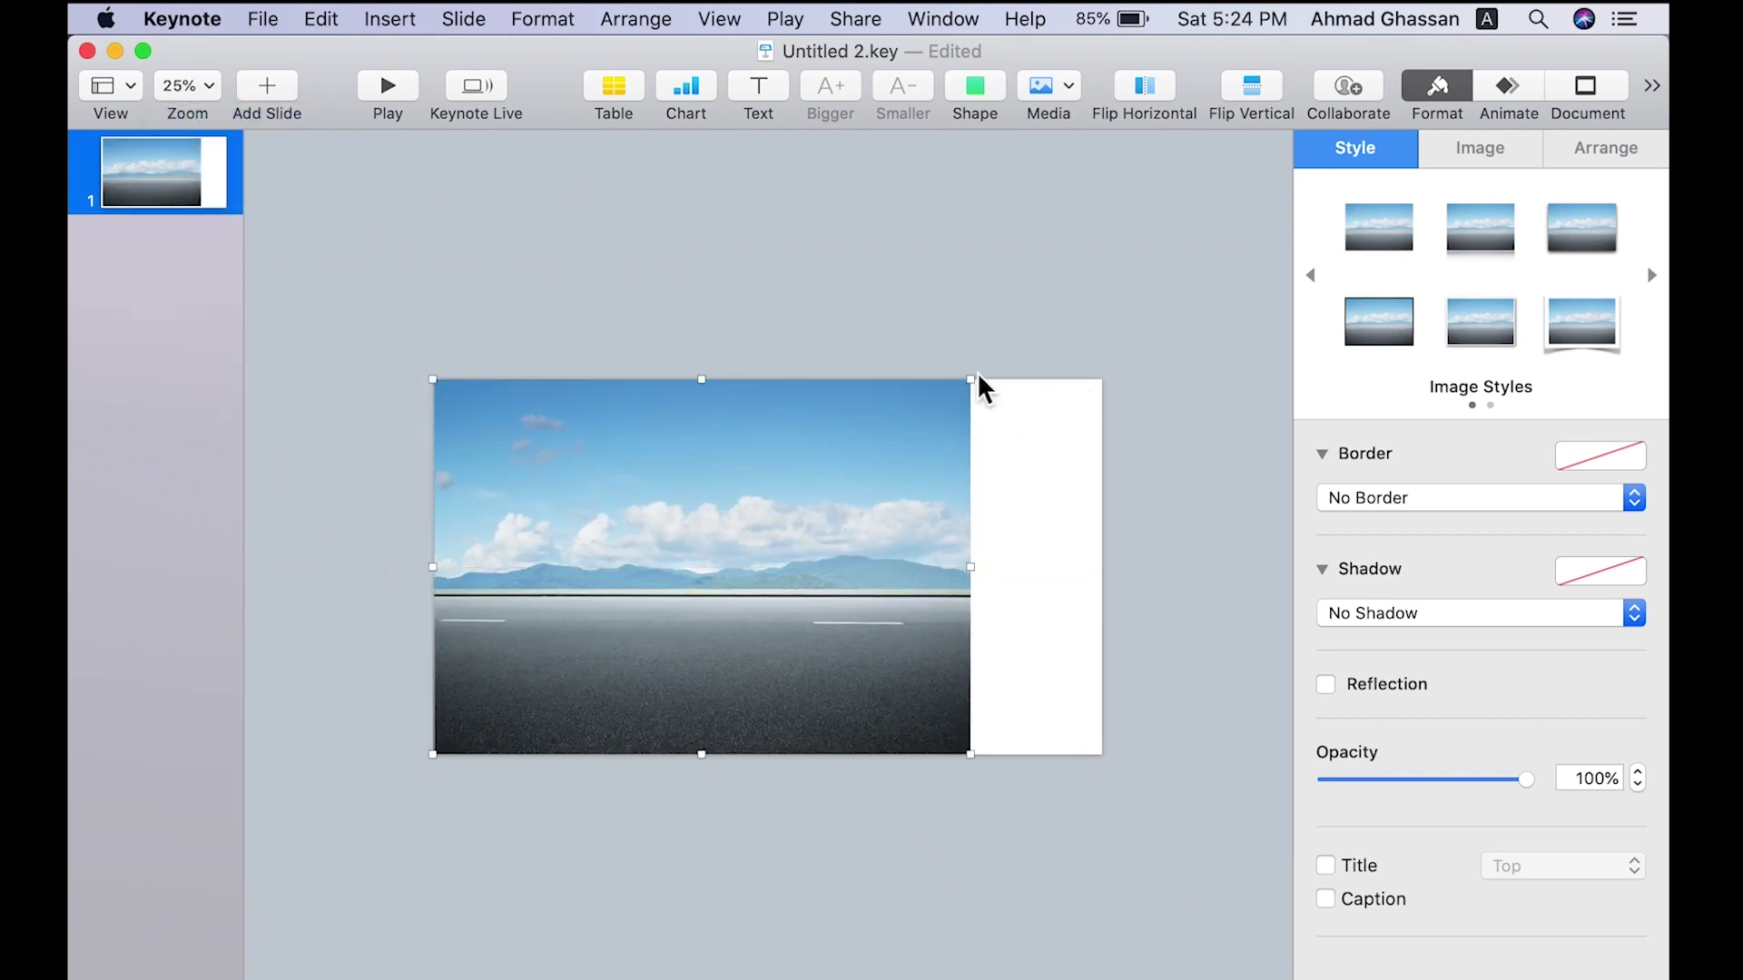
left_click_drag(976, 382, 1132, 325)
left_click(963, 254)
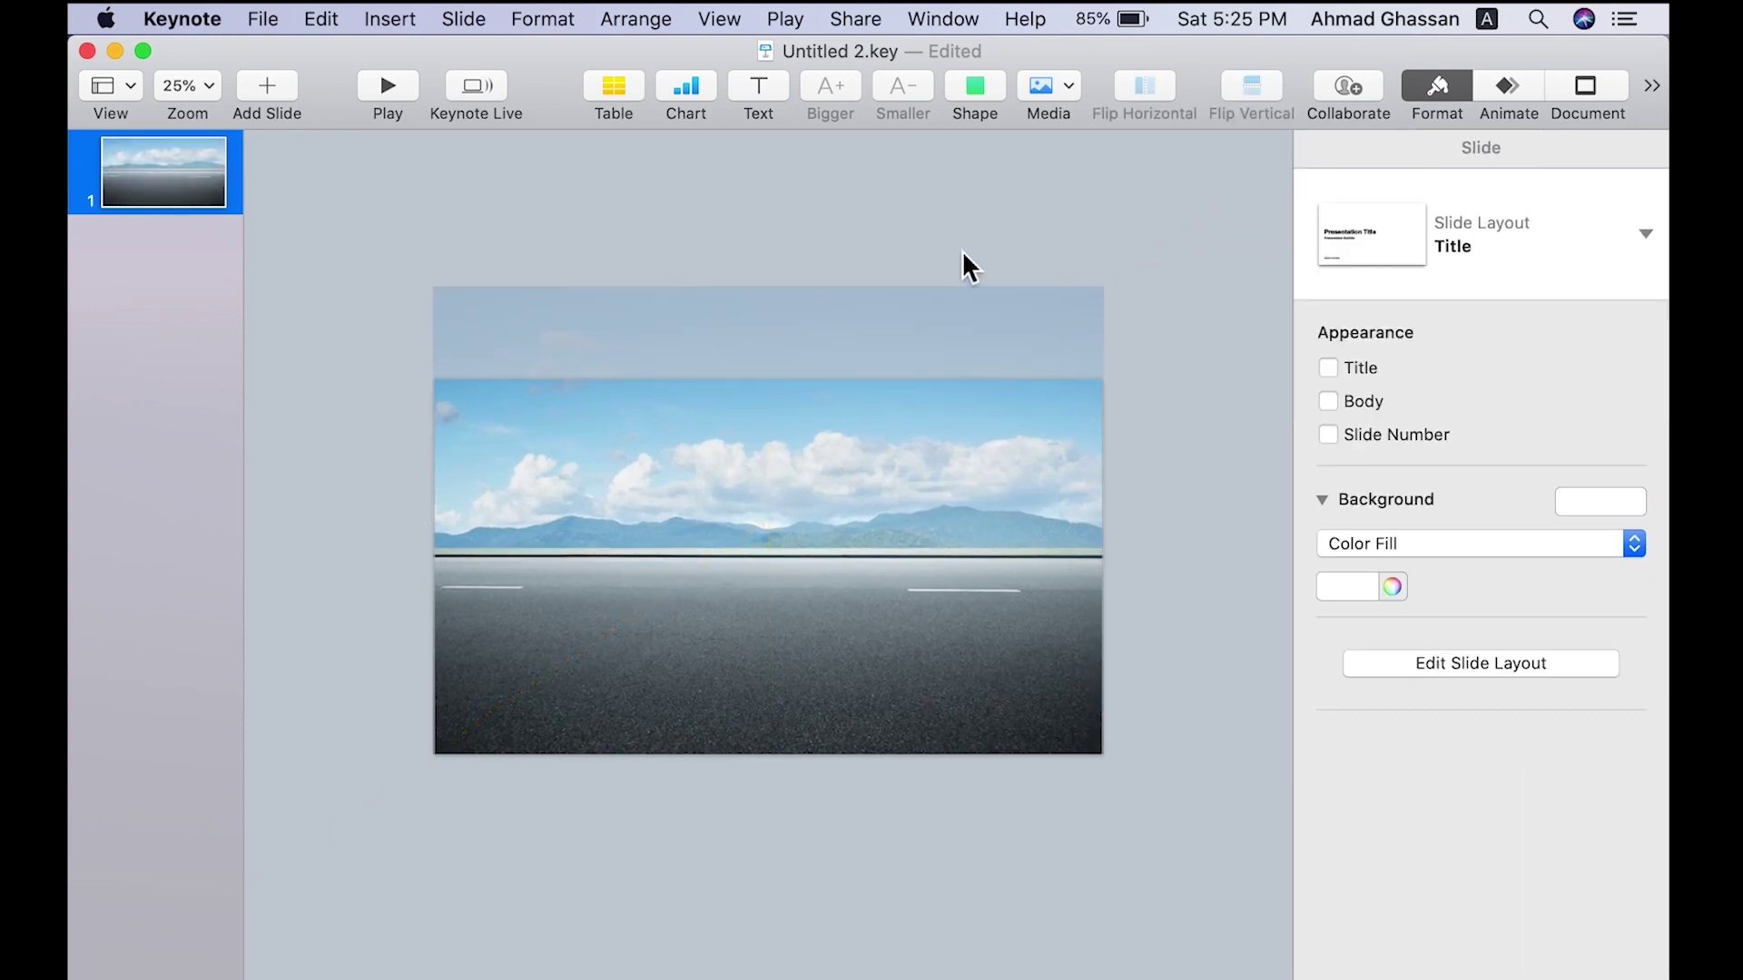
Bring the car.jpg picture from its file window onto the slide, centred over the road photo.
key("ctrl+Up")
left_click(1245, 191)
left_click_drag(1364, 391, 635, 345)
Make the light grey studio backdrop around the car transparent with Instant Alpha.
left_click(1443, 100)
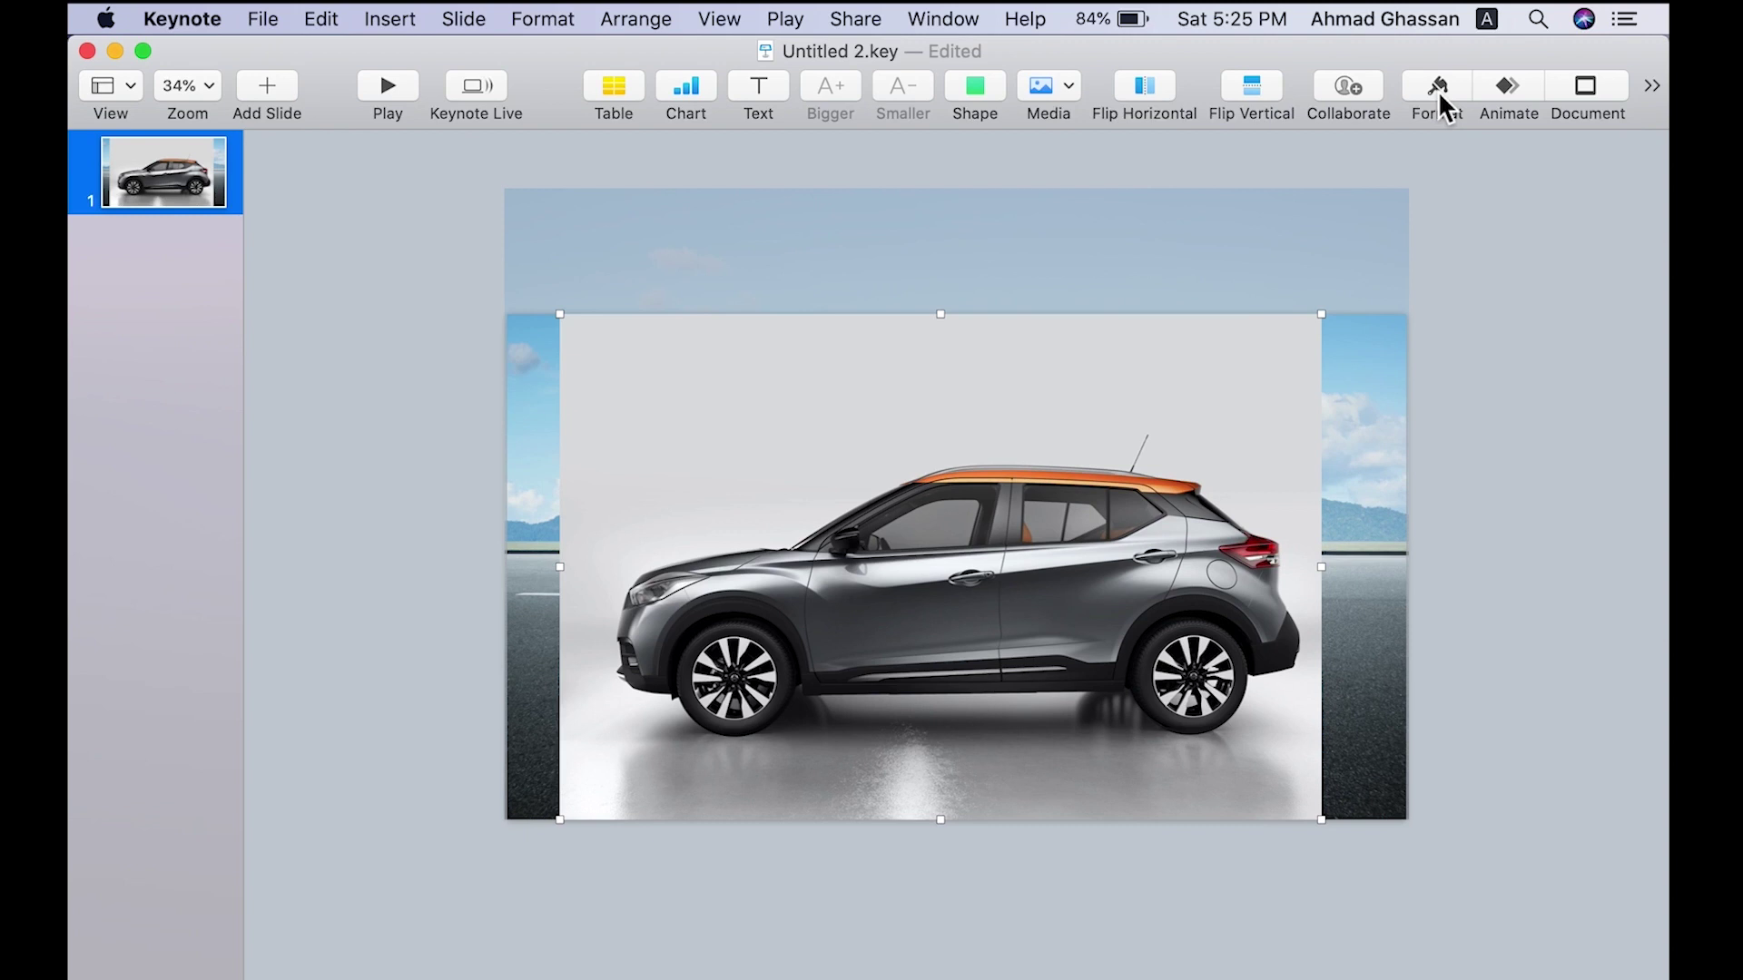
left_click(1438, 88)
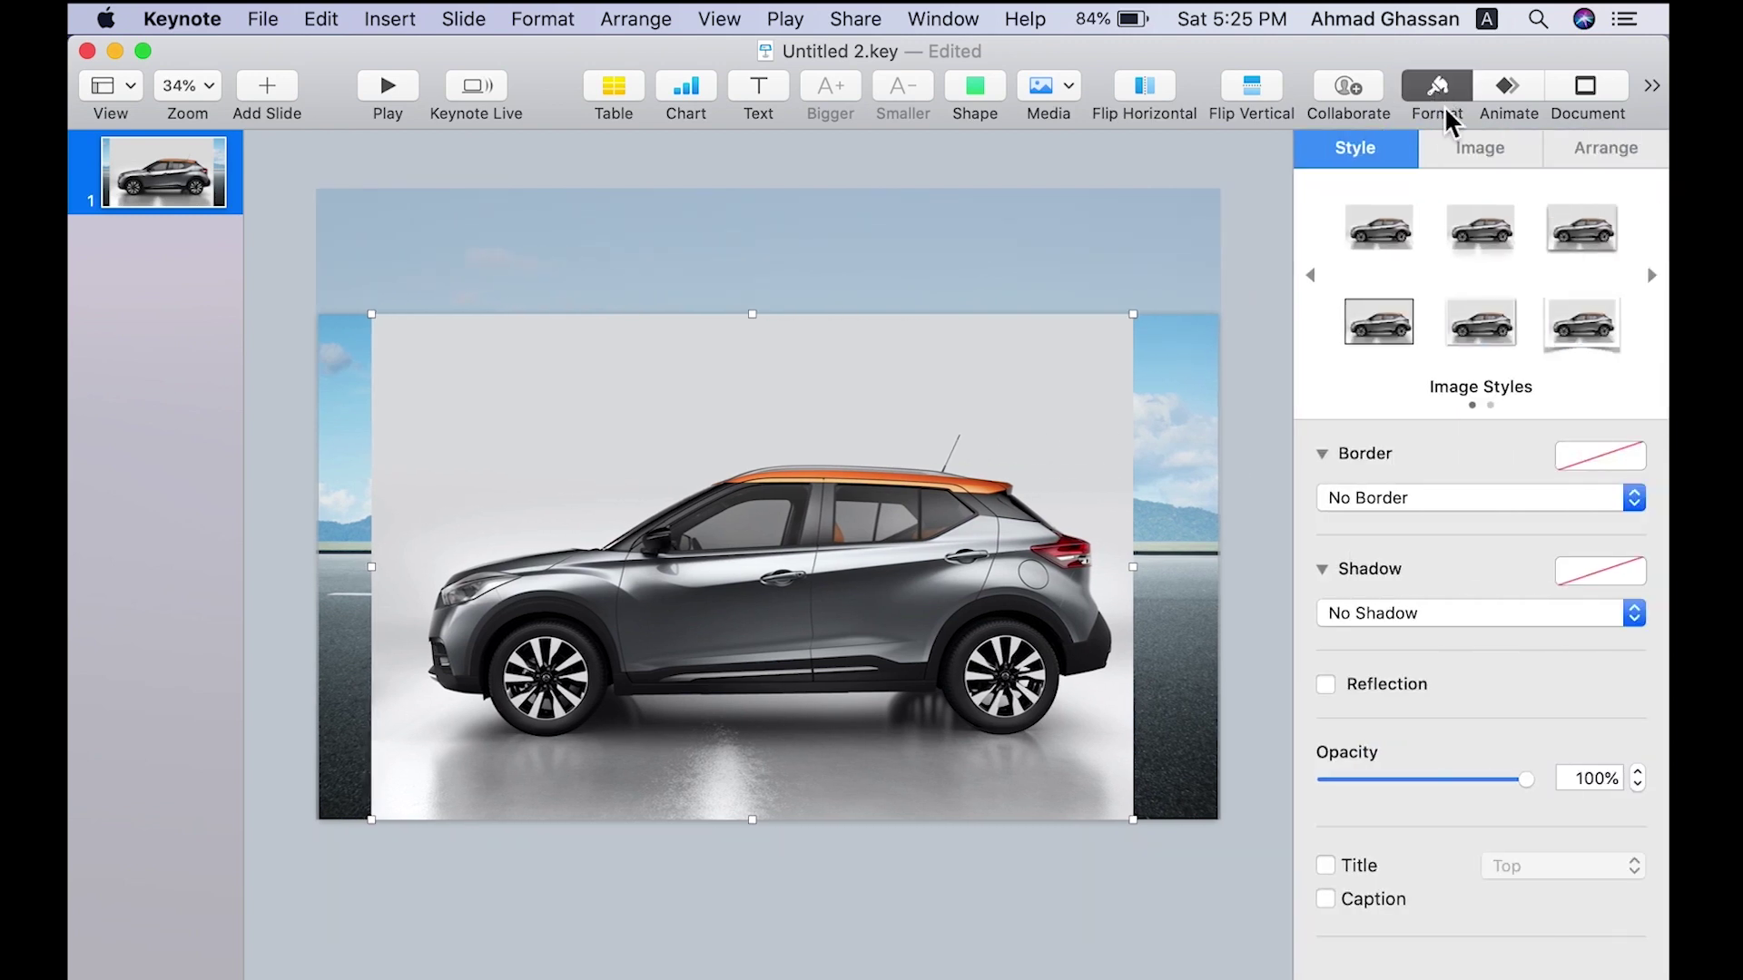
left_click(1466, 154)
left_click(1470, 434)
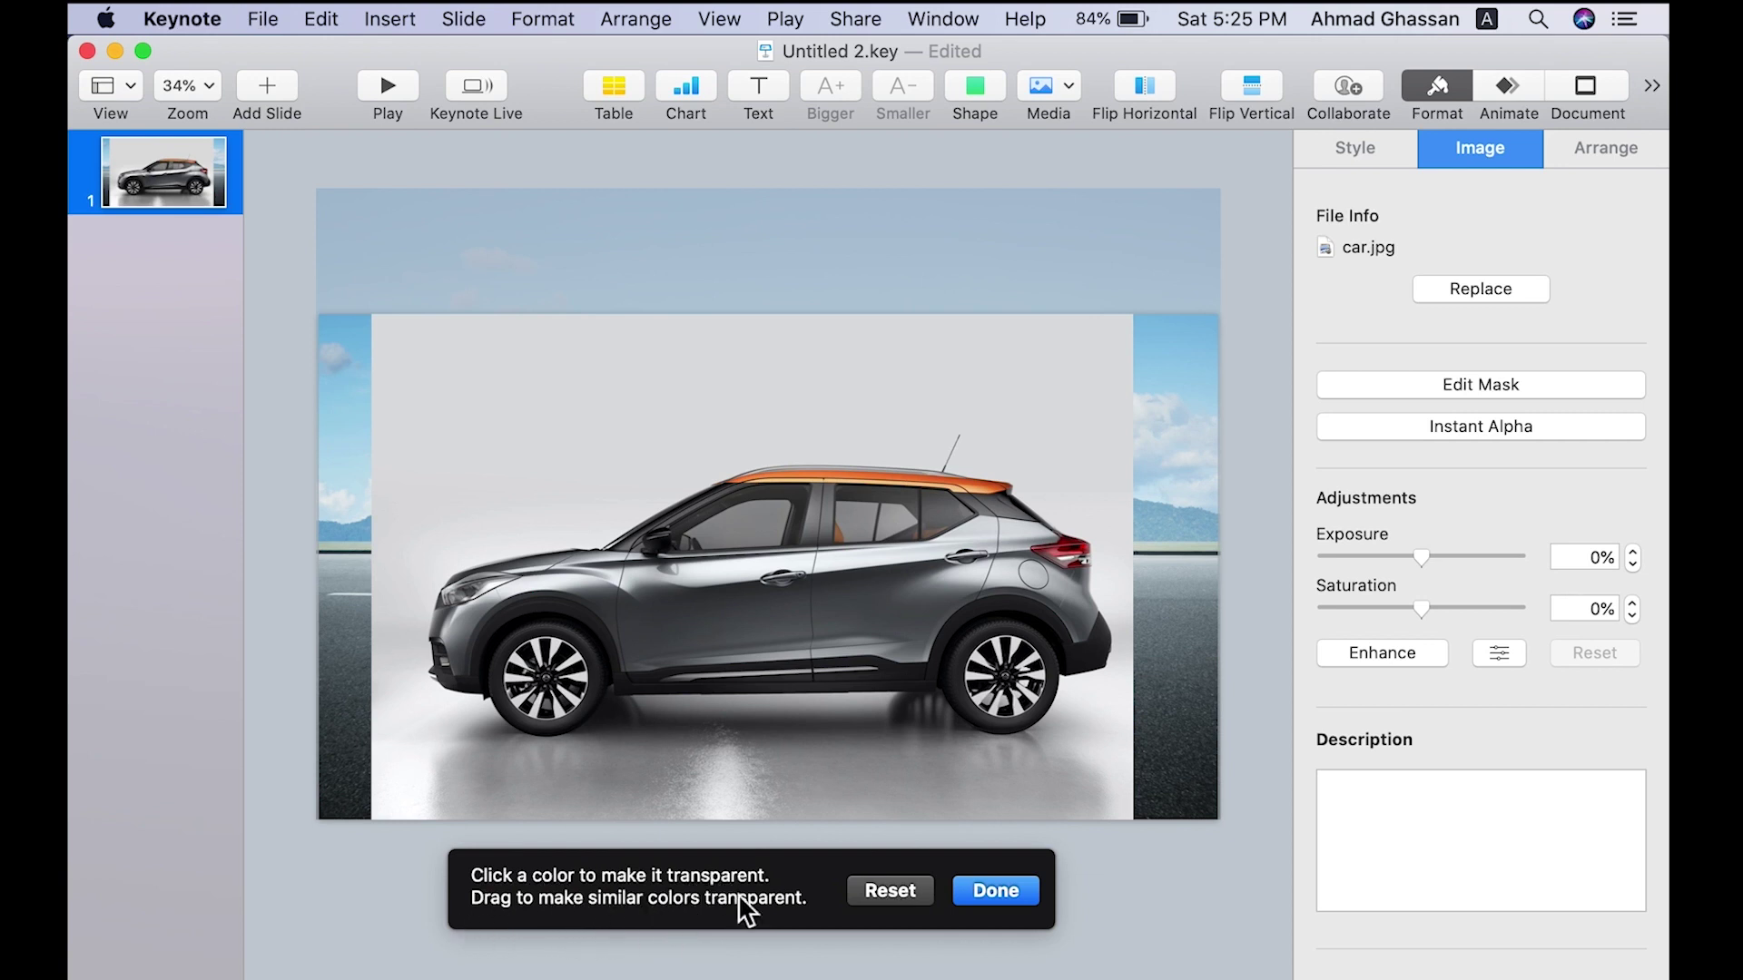
left_click_drag(650, 427, 683, 388)
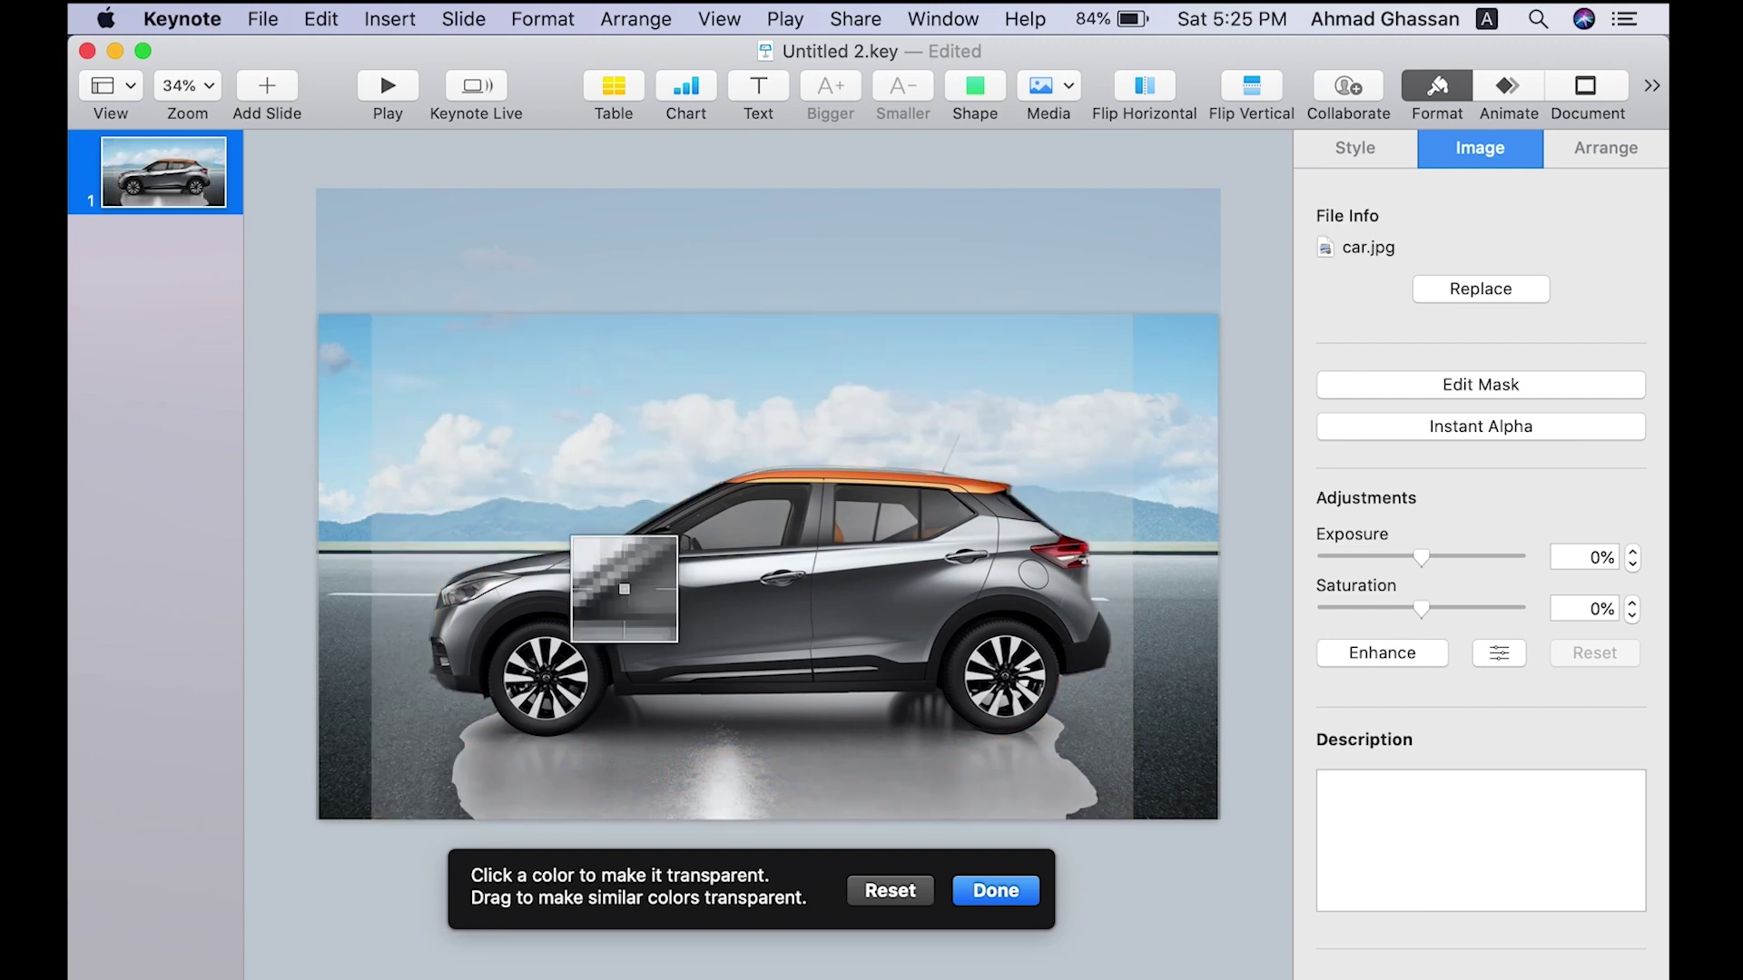
Make the reflective floor area beneath the car transparent as well.
left_click(822, 798)
left_click_drag(850, 812, 863, 722)
left_click_drag(720, 805, 781, 696)
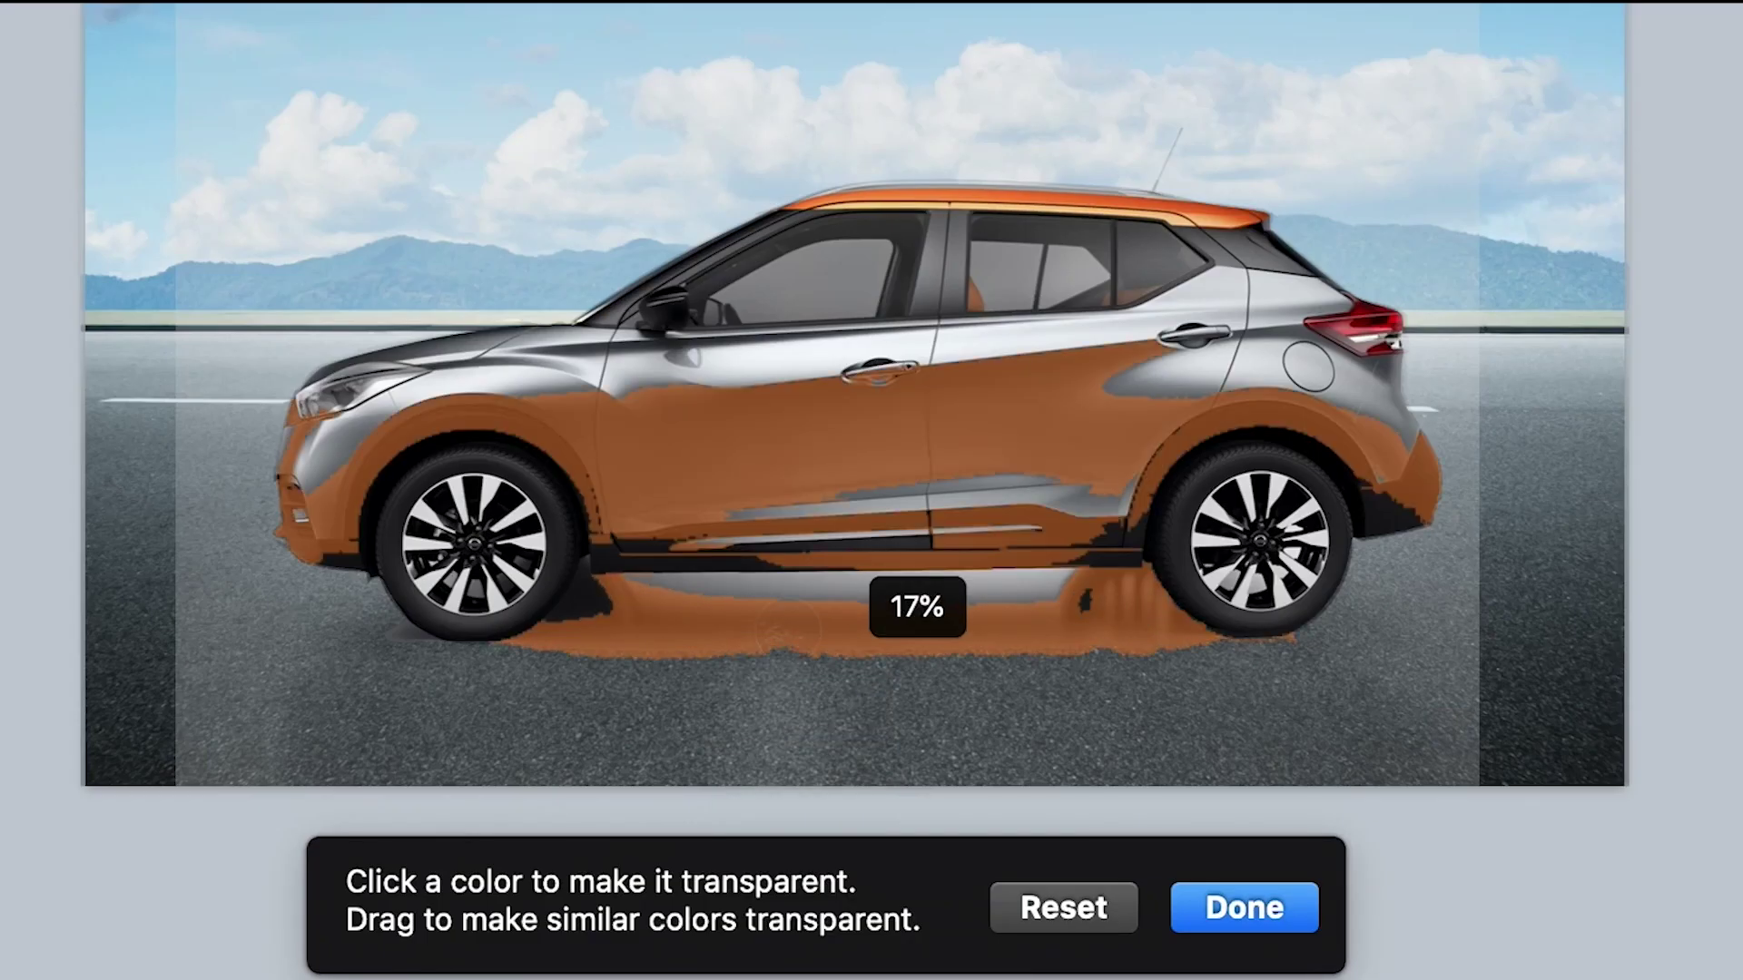
Clear the leftover shadow patches under the car body and around both wheels, and finish the transparency edit.
left_click_drag(917, 607, 884, 601)
mouse_move(1082, 602)
left_mouse_down()
mouse_move(1128, 600)
mouse_move(1081, 617)
mouse_move(1102, 593)
left_mouse_up()
left_click_drag(989, 582, 1094, 572)
mouse_move(583, 603)
left_mouse_down()
mouse_move(607, 593)
mouse_move(591, 614)
left_mouse_up()
left_click_drag(395, 620, 506, 626)
left_click_drag(1216, 624, 1205, 613)
left_click(1529, 973)
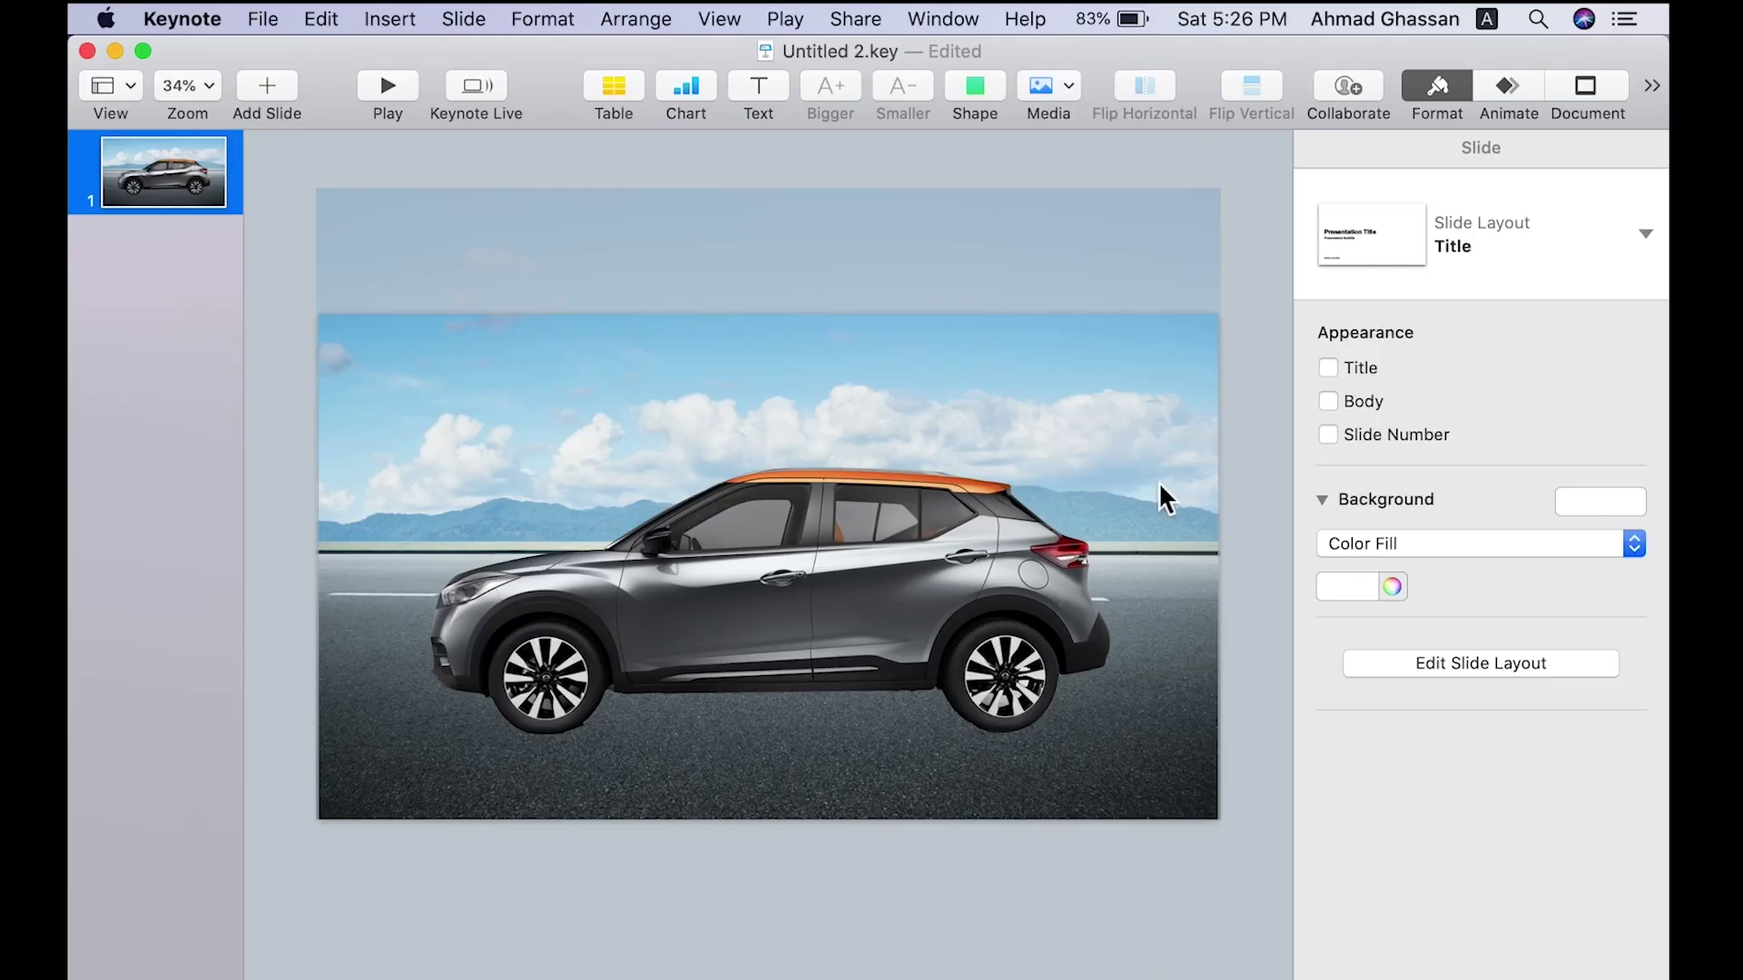
Check the car cutout with a trial move that is undone, and examine its edges around both wheels.
mouse_move(893, 597)
left_mouse_down()
mouse_move(813, 513)
mouse_move(893, 561)
mouse_move(870, 590)
left_mouse_up()
key("super+z")
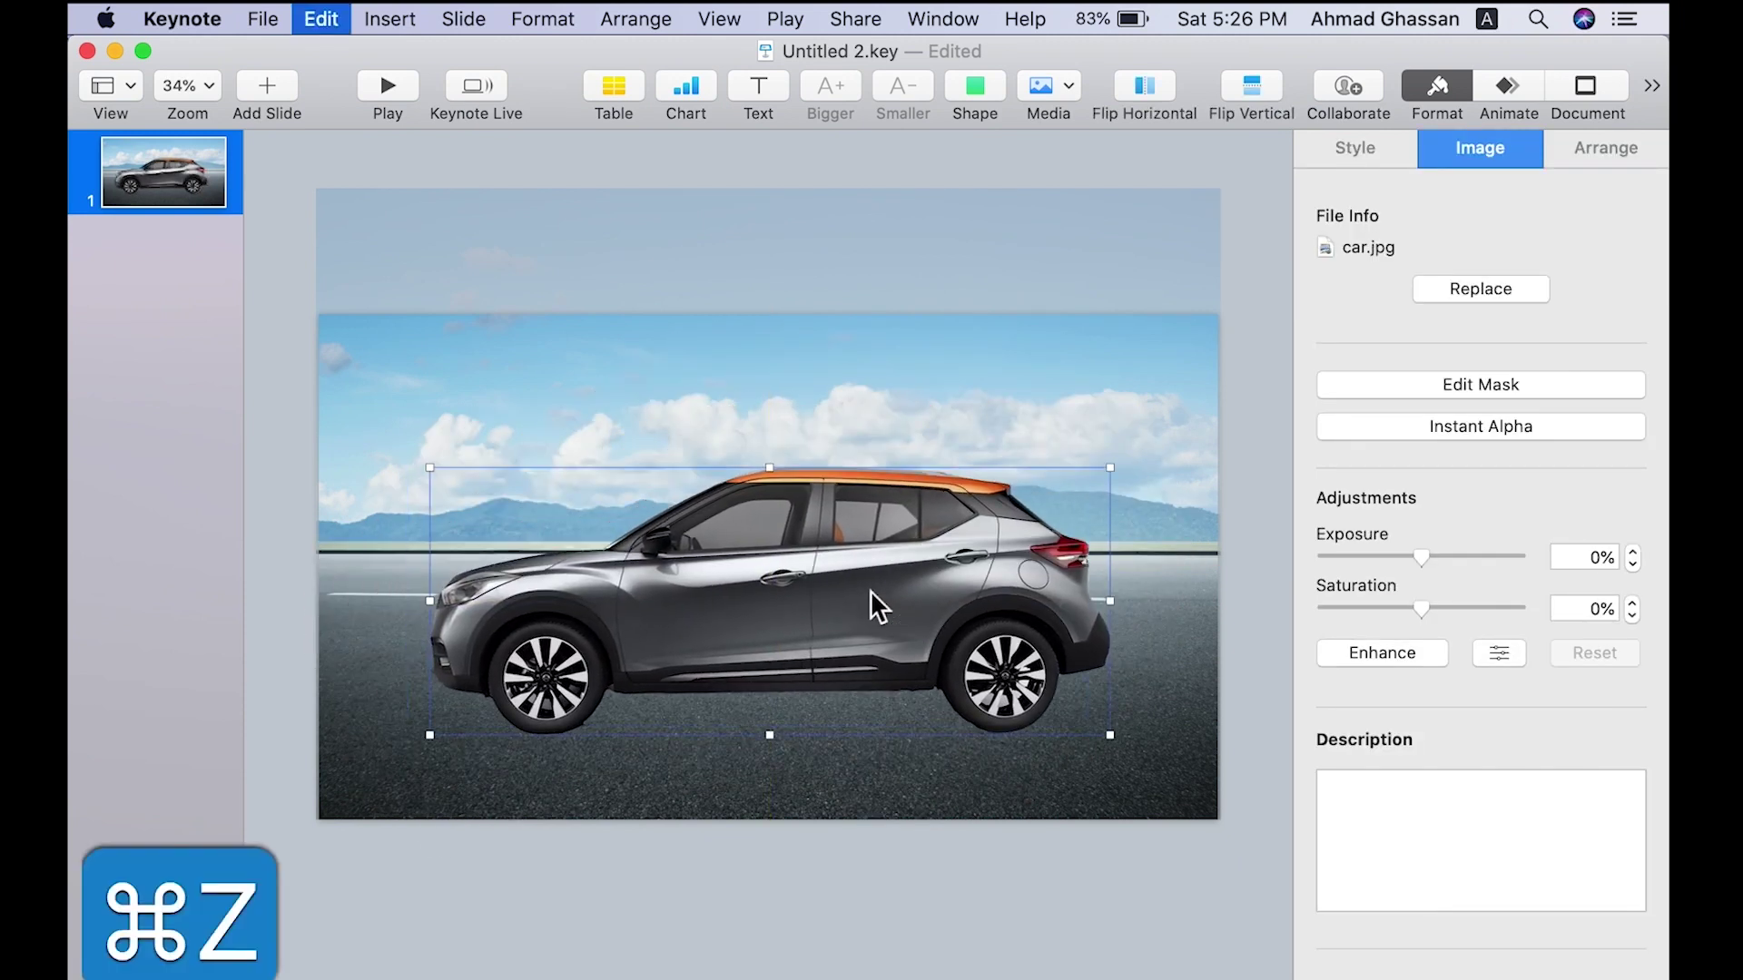
scroll(1010, 733, "up", 5)
scroll(1011, 733, "right", 3)
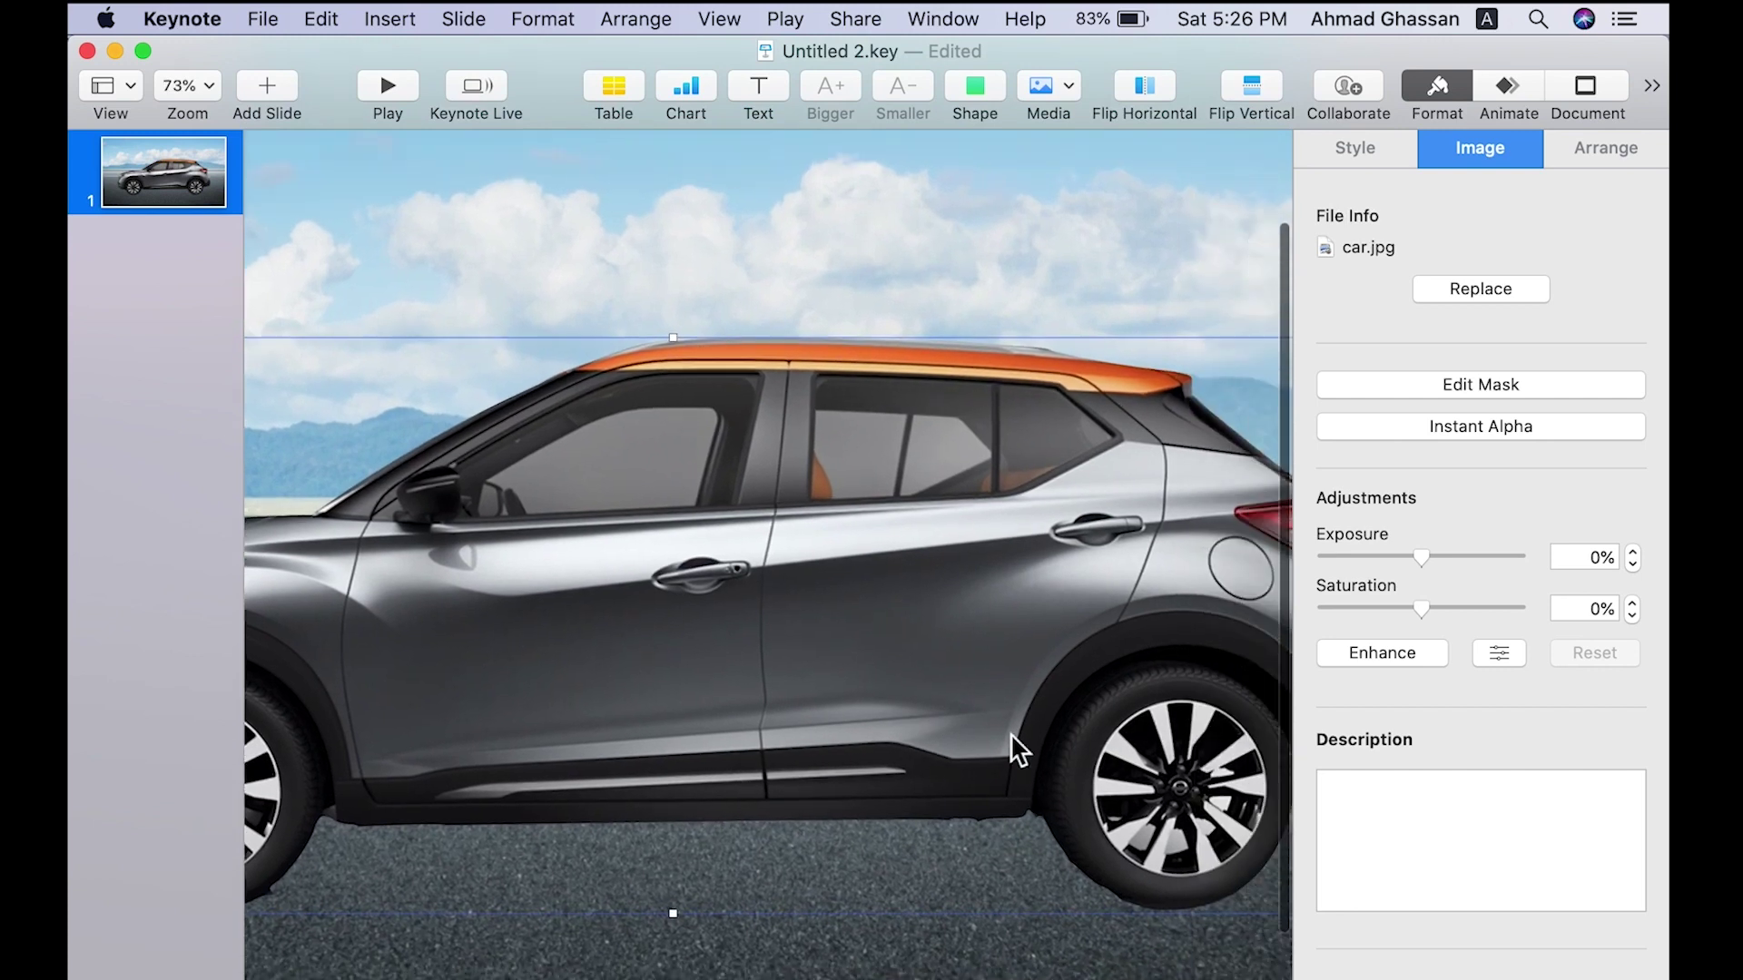
scroll(962, 731, "left", 5)
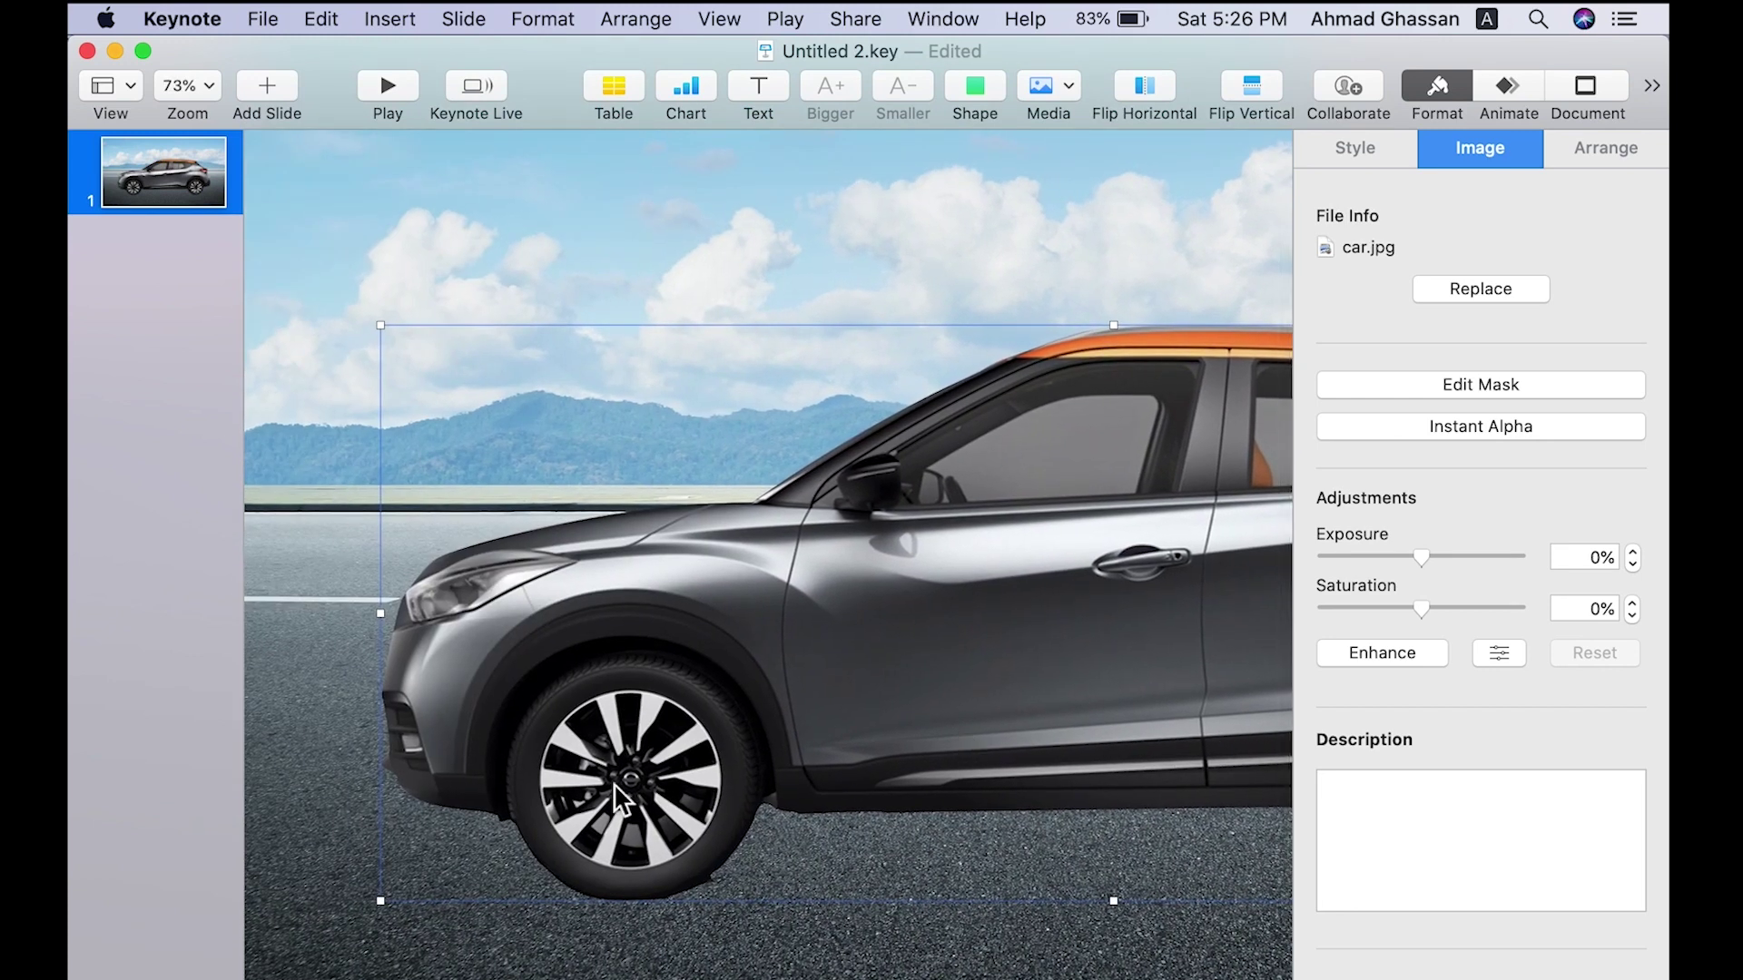
scroll(617, 797, "down", 5)
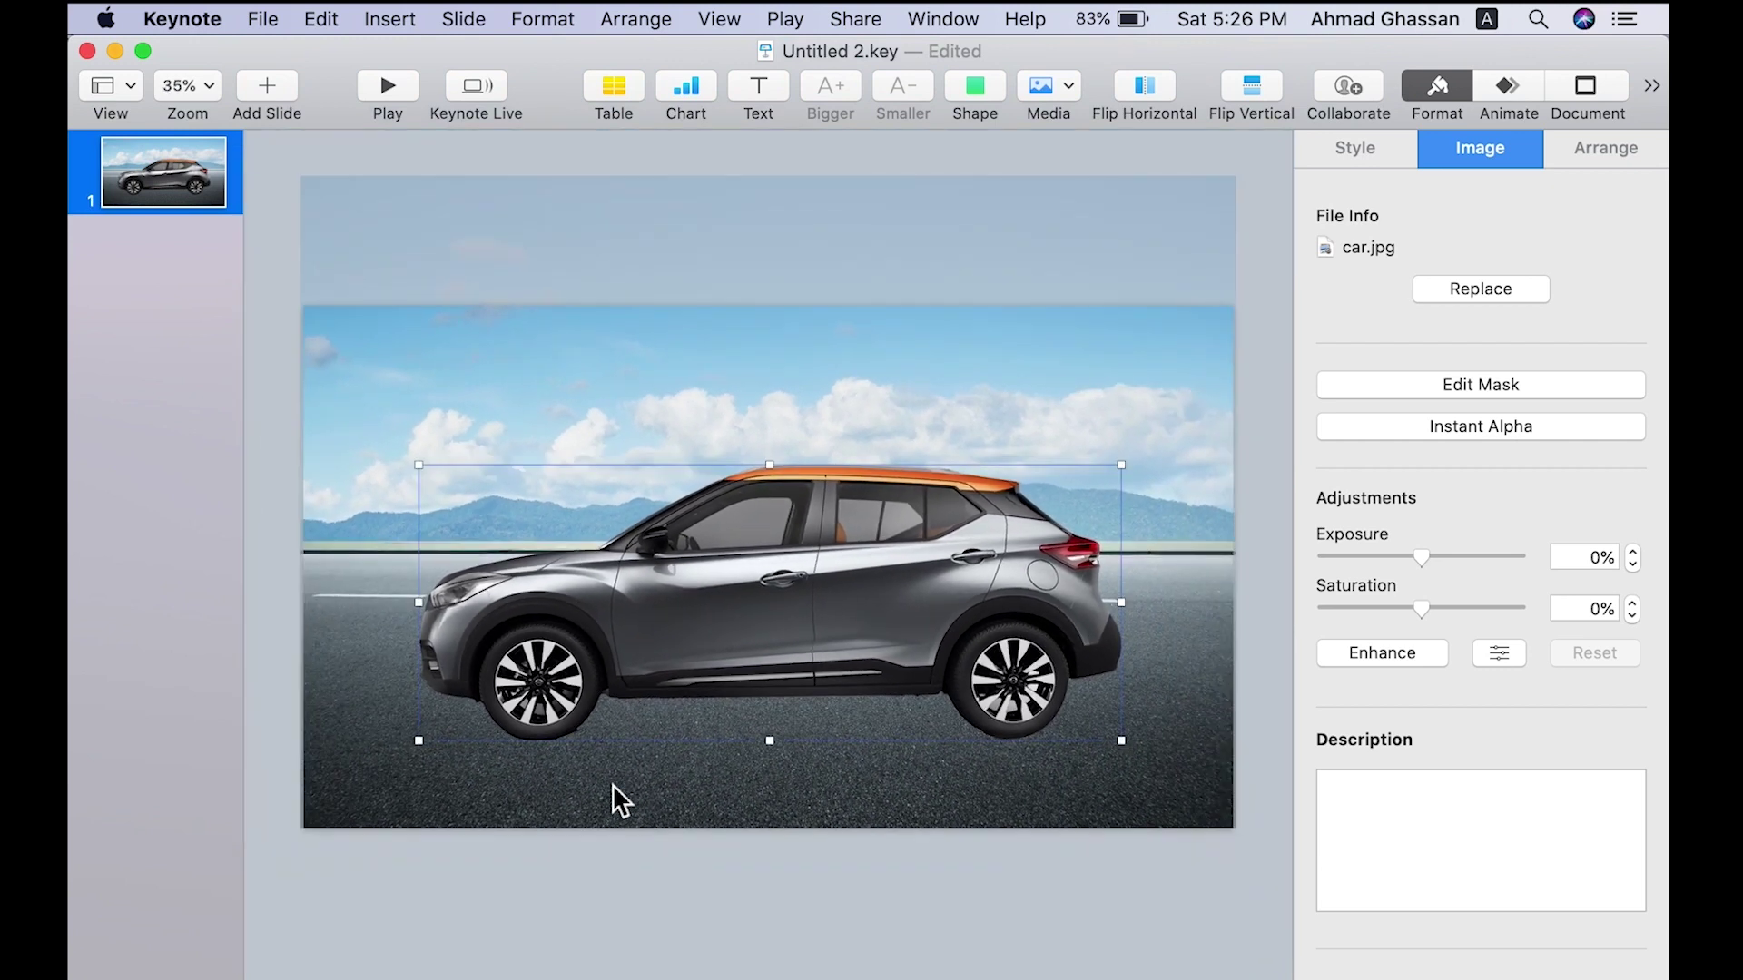
left_click(854, 912)
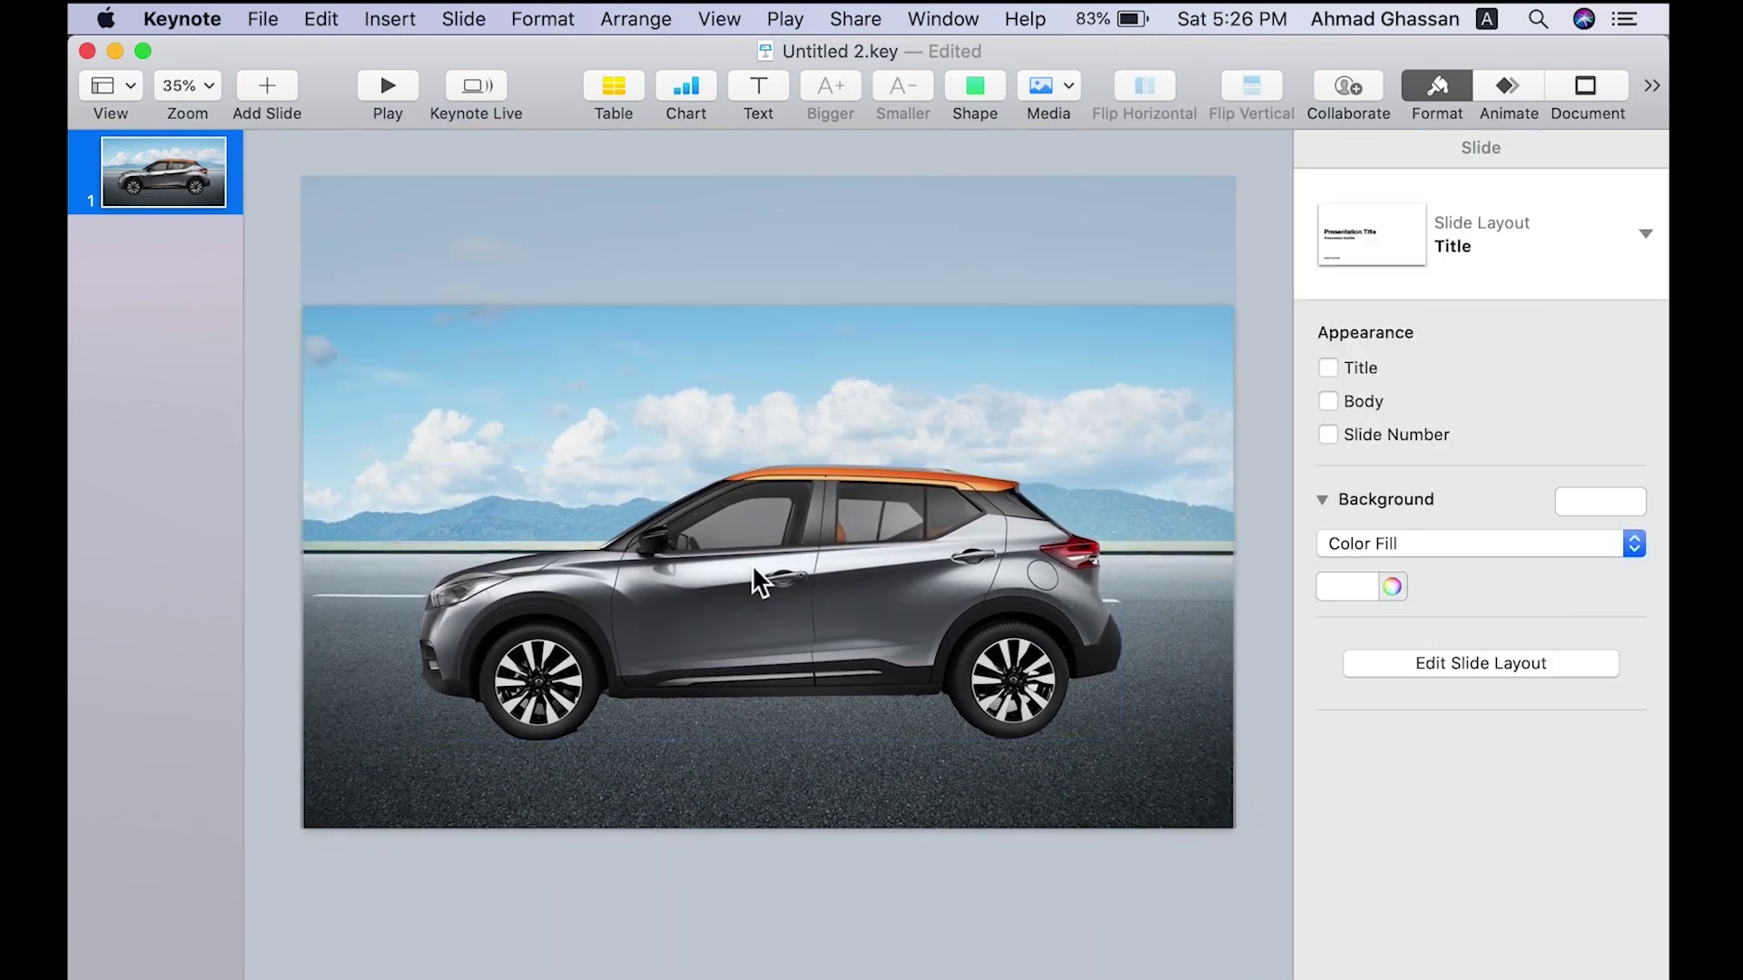
Duplicate the car image and place the copy exactly over the original.
left_click(824, 580)
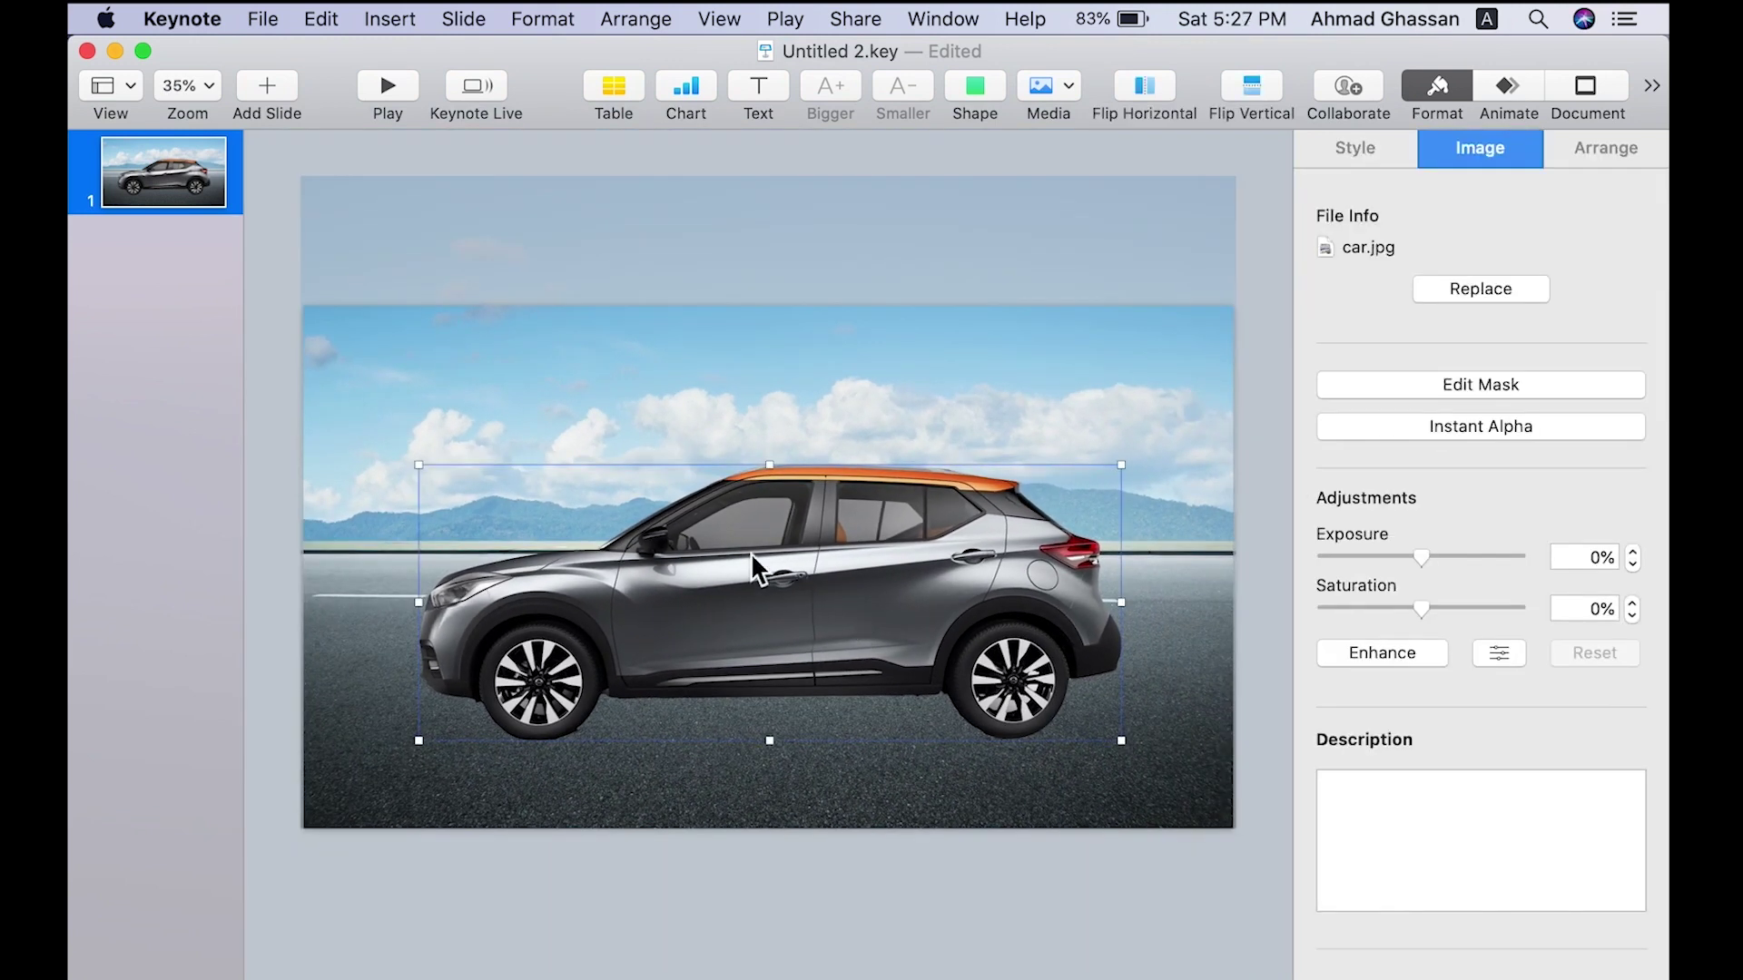
right_click(750, 552)
left_click(788, 606)
left_click_drag(790, 612, 879, 624)
Add a circle shape about 177 pt in diameter and fit it over the rear wheel's rim.
scroll(1086, 686, "up", 5)
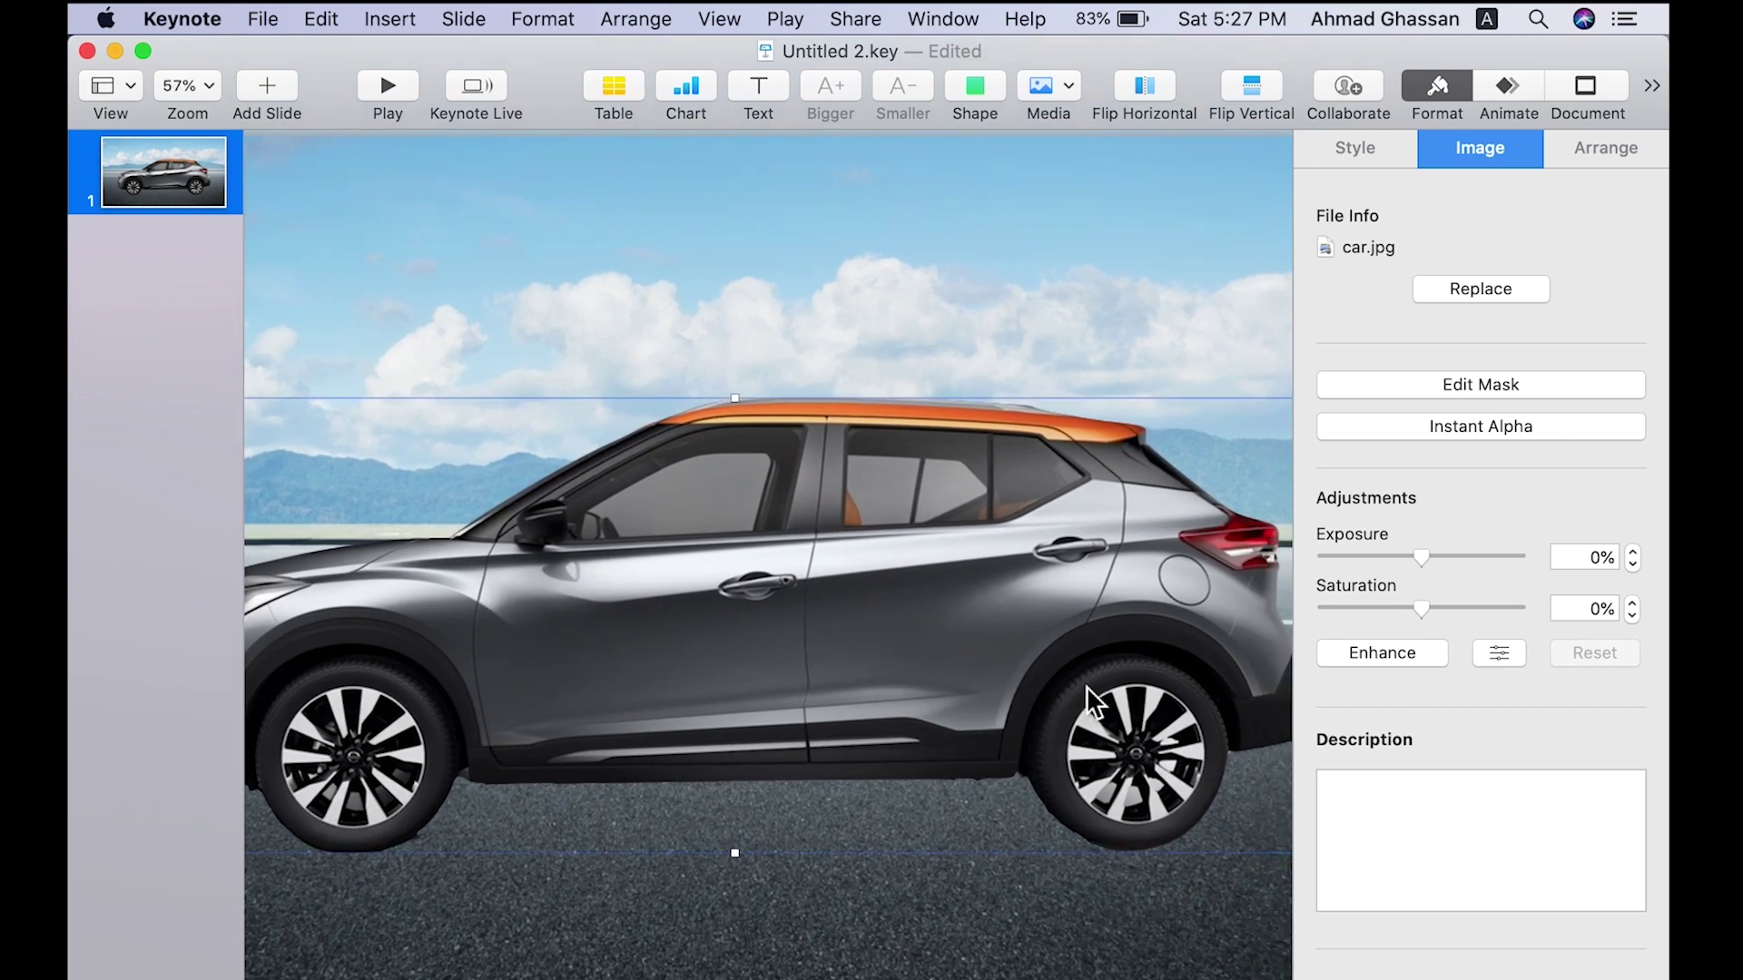
scroll(1085, 685, "right", 5)
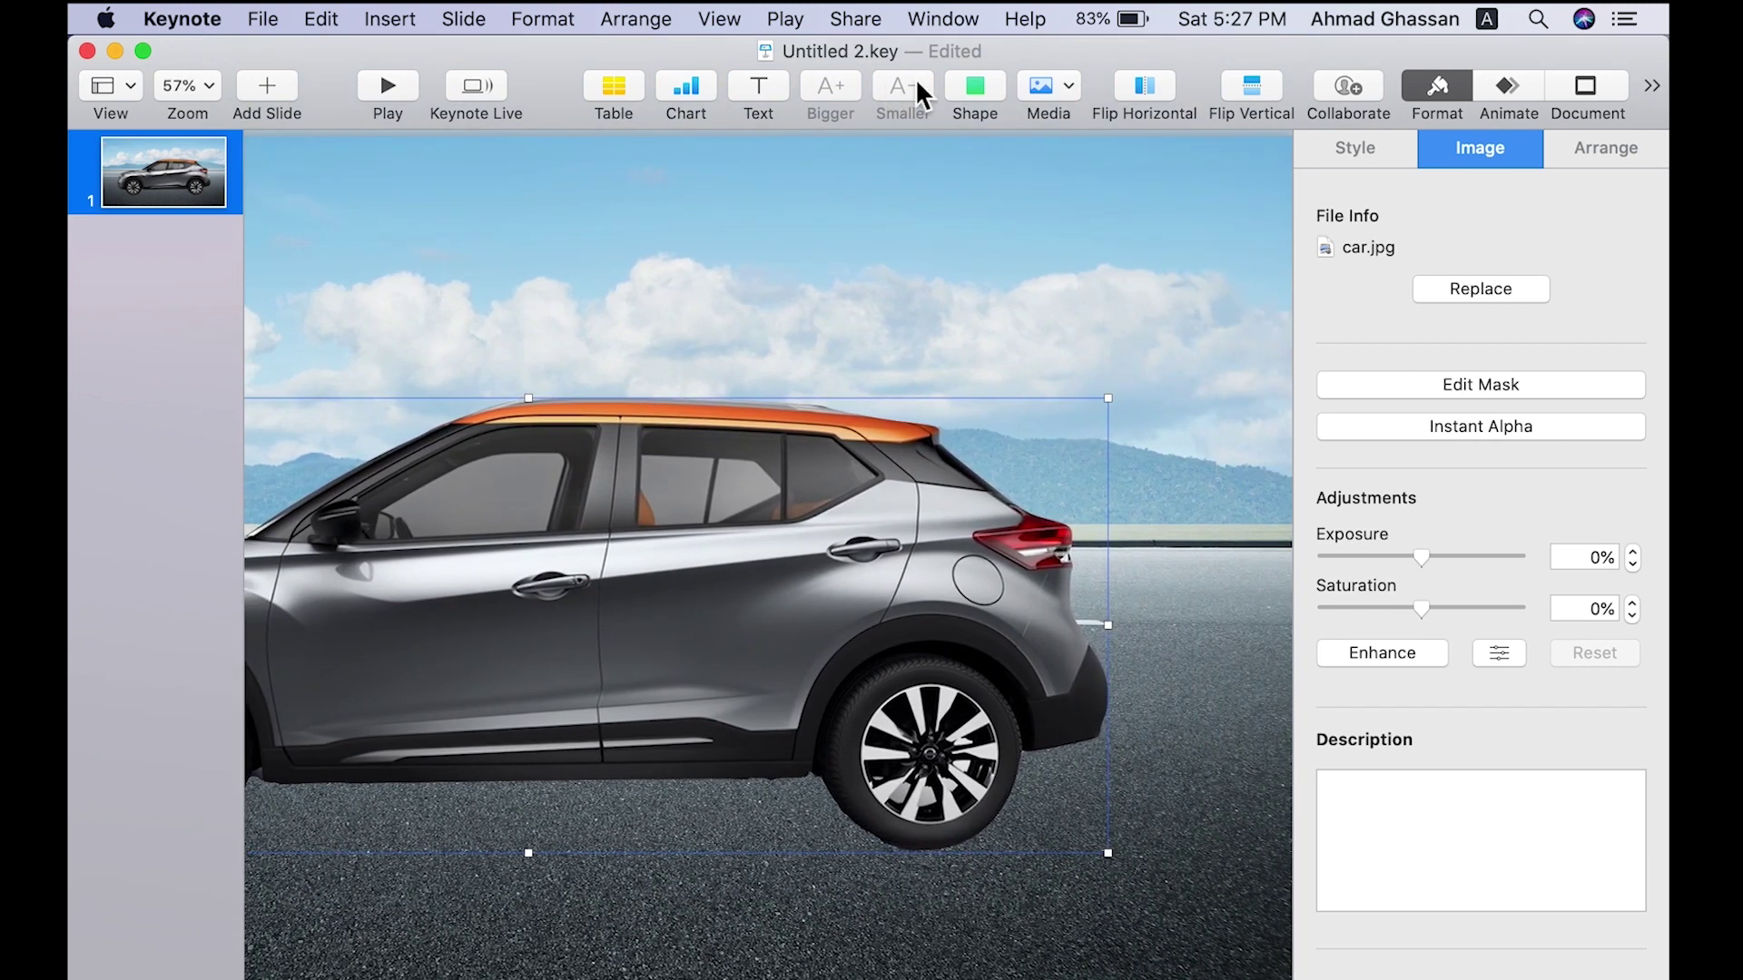
left_click(984, 91)
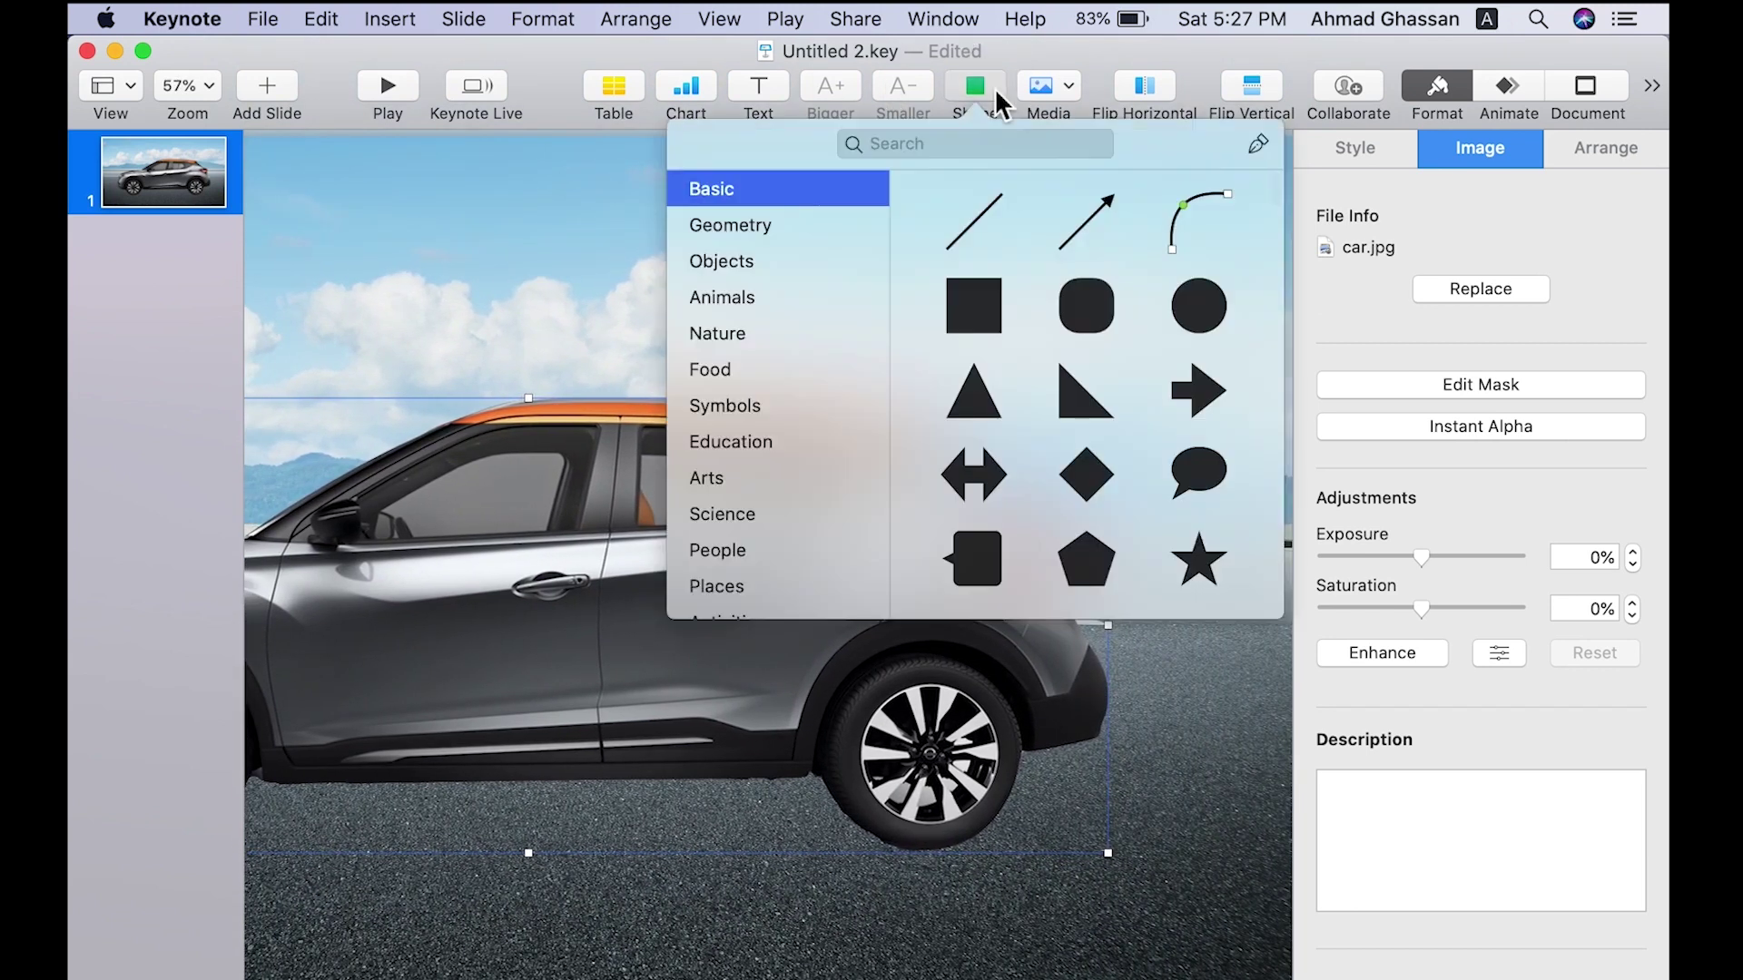
left_click(1200, 317)
left_click_drag(777, 581, 998, 690)
left_click_drag(891, 798, 861, 824)
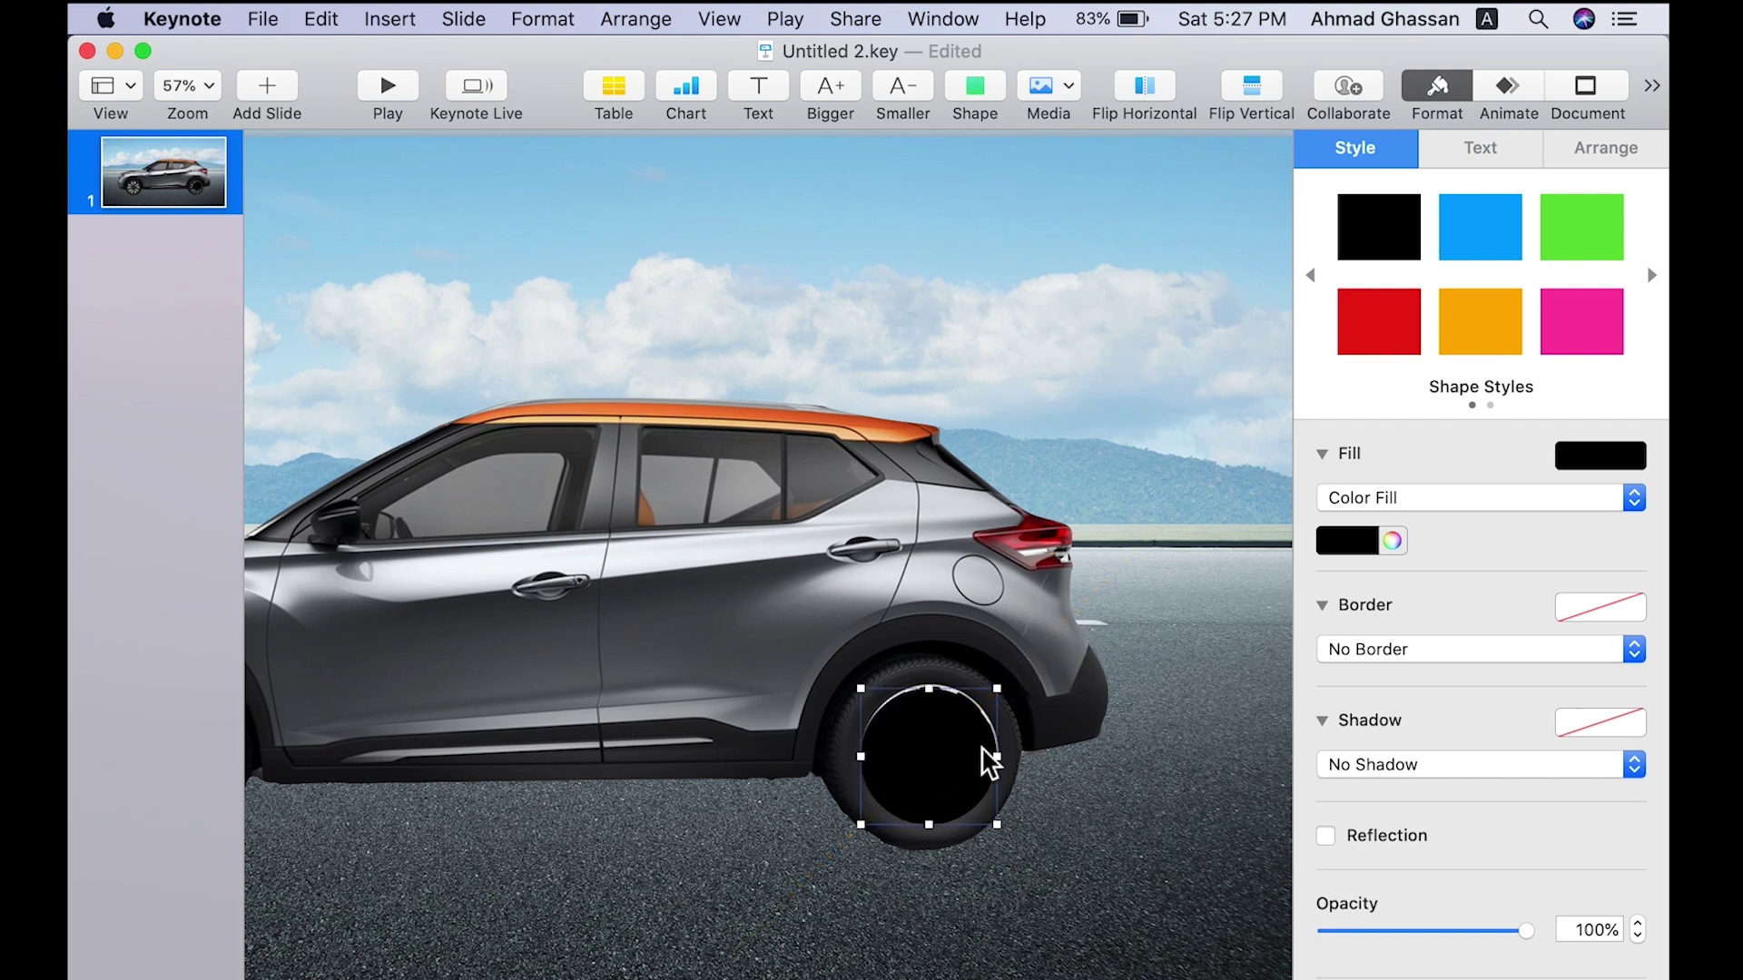
left_click_drag(999, 690, 1000, 688)
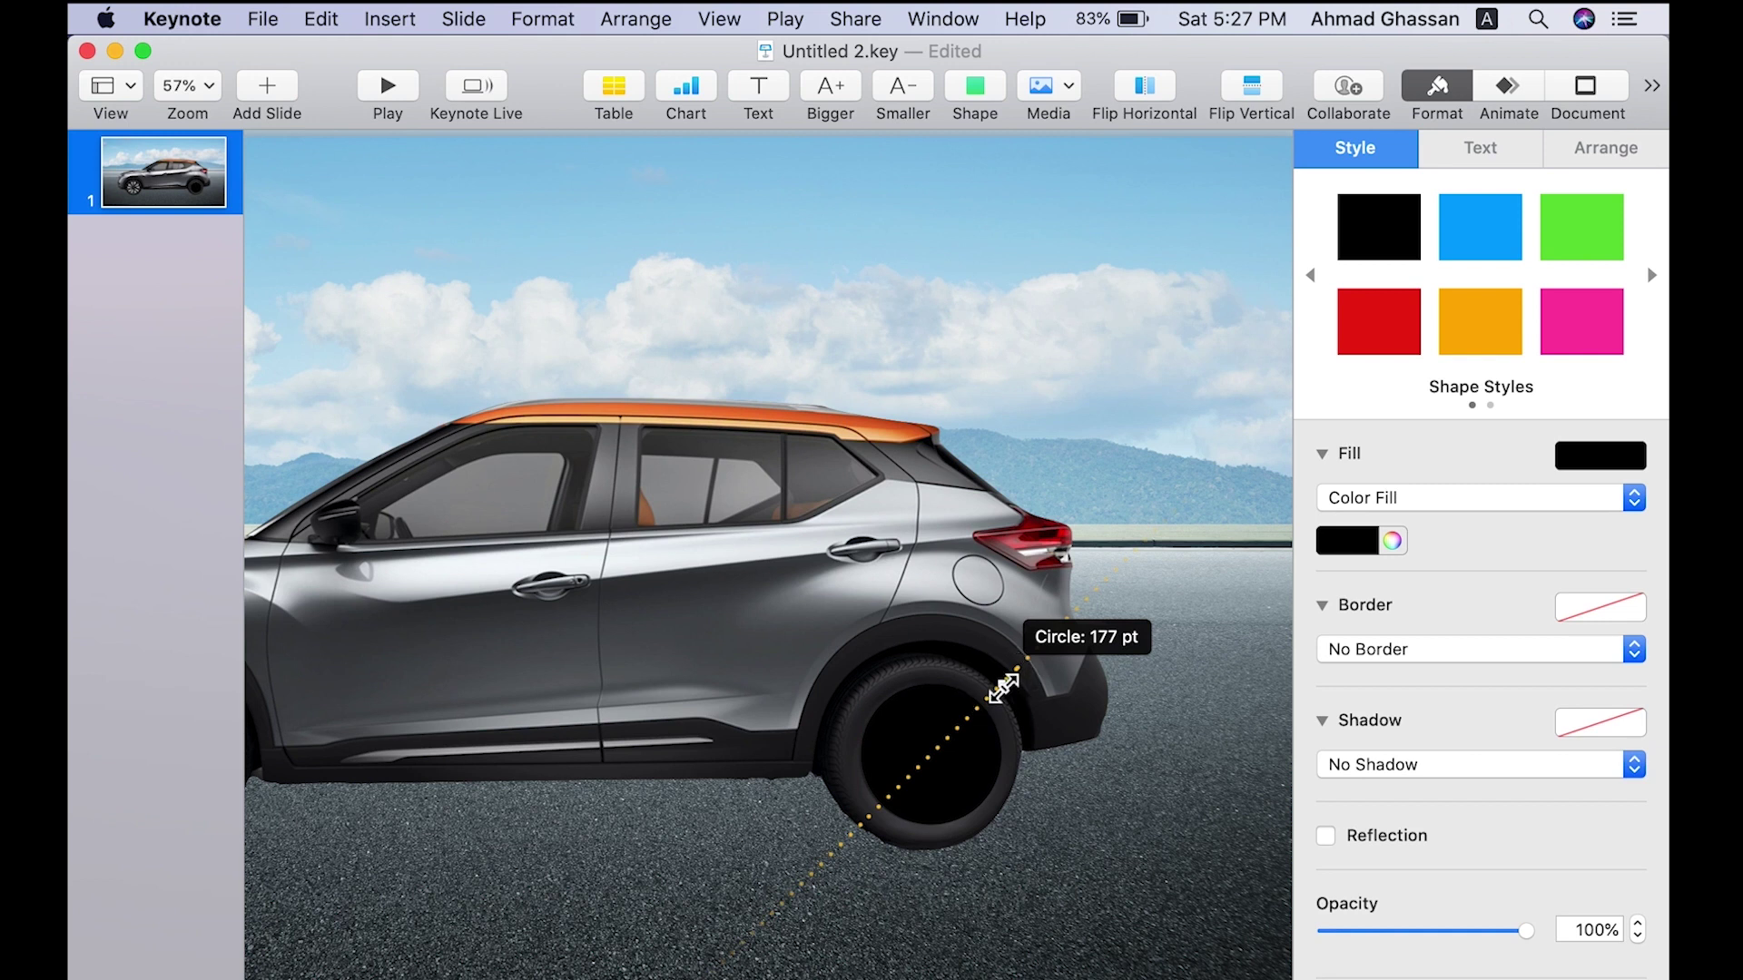
key("super+z")
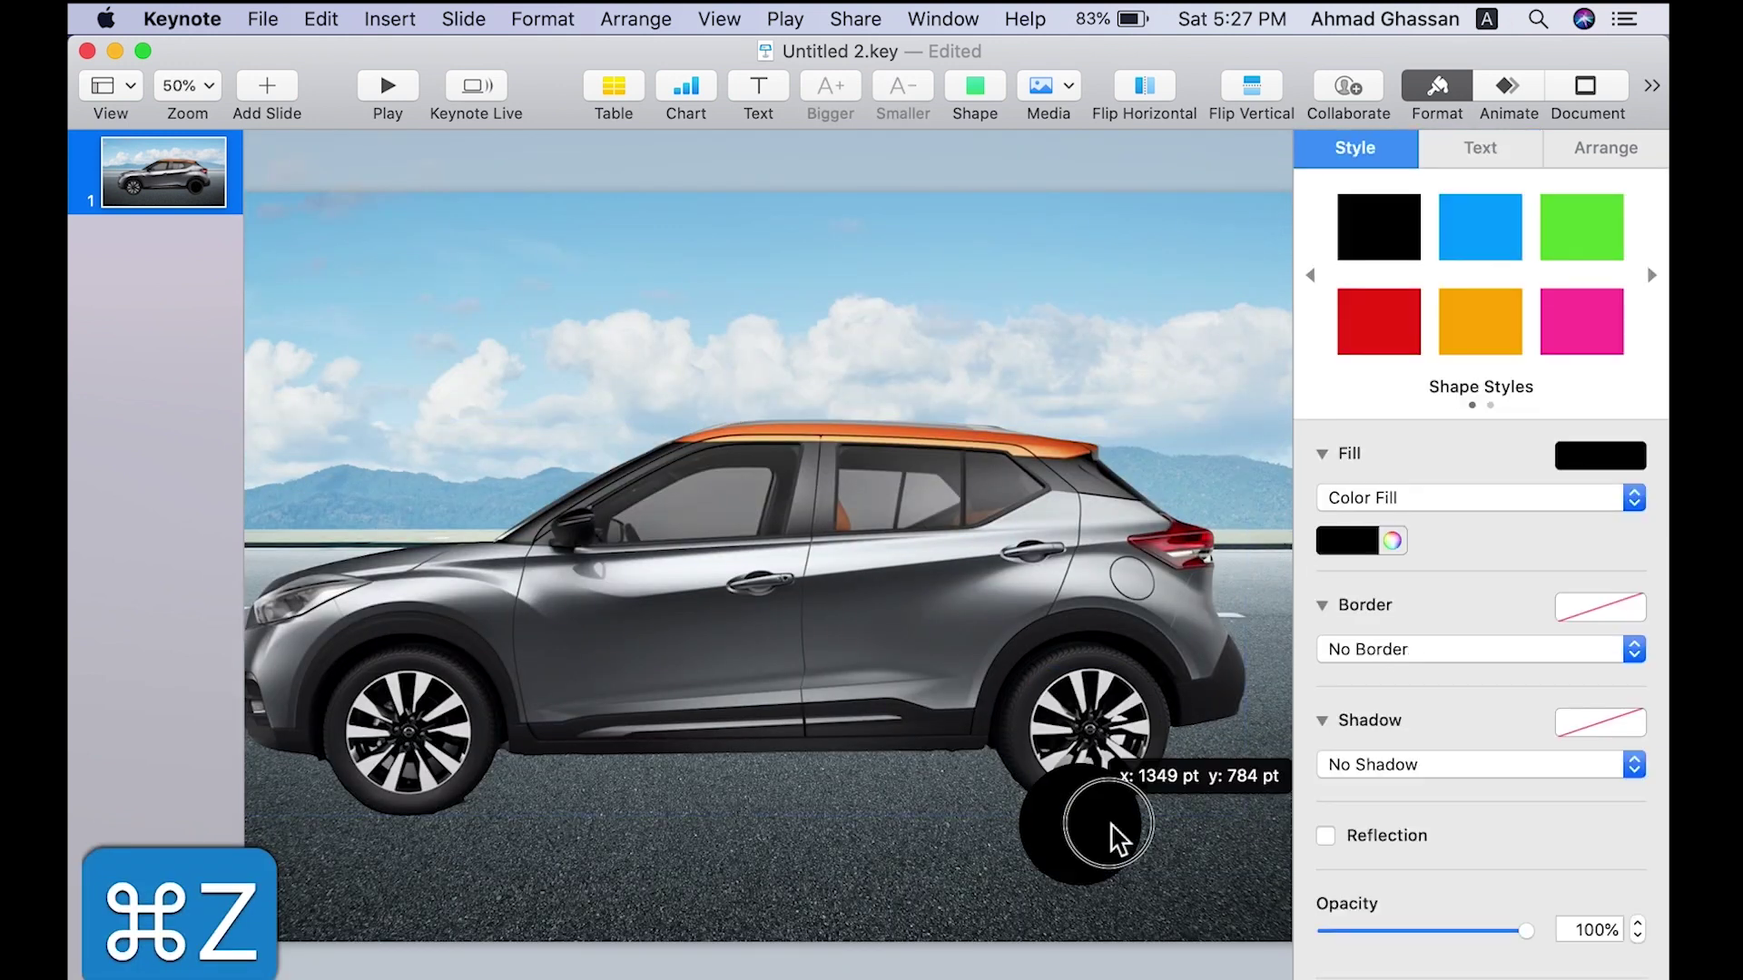
left_click_drag(1109, 822, 1114, 780)
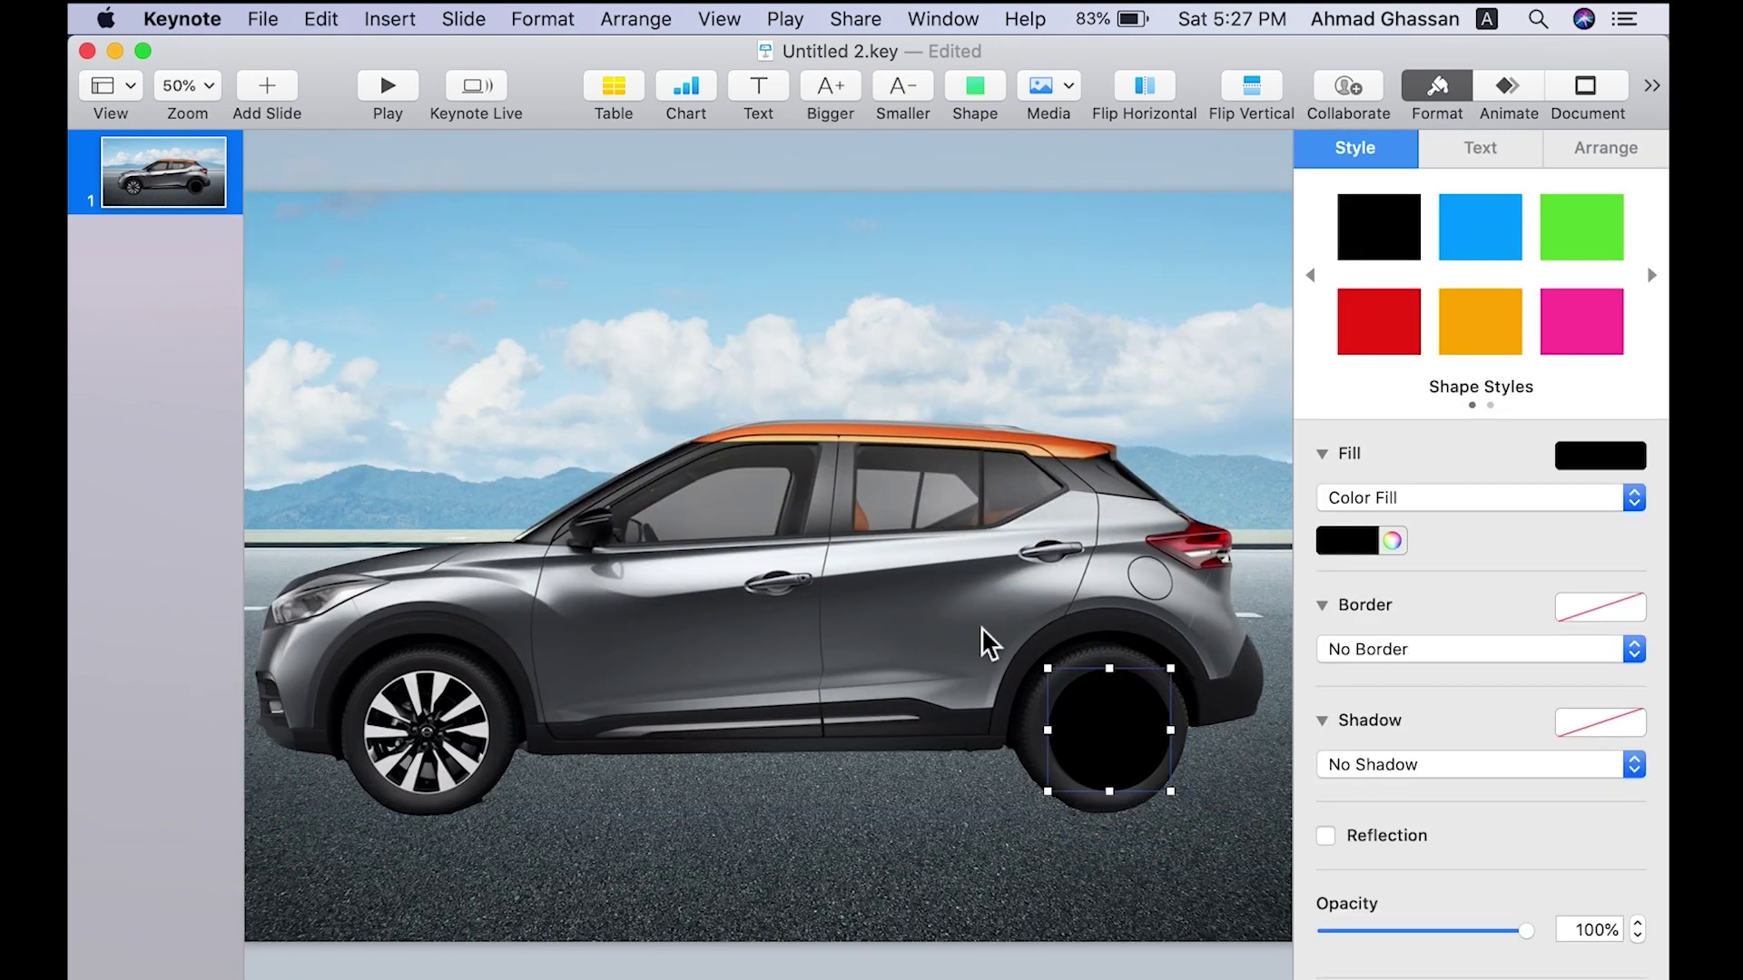
Mask the top car image with the circle so that only the rear wheel's rim is cut out.
left_click(981, 628, "shift")
left_click_drag(1015, 601, 915, 594)
key("super+z")
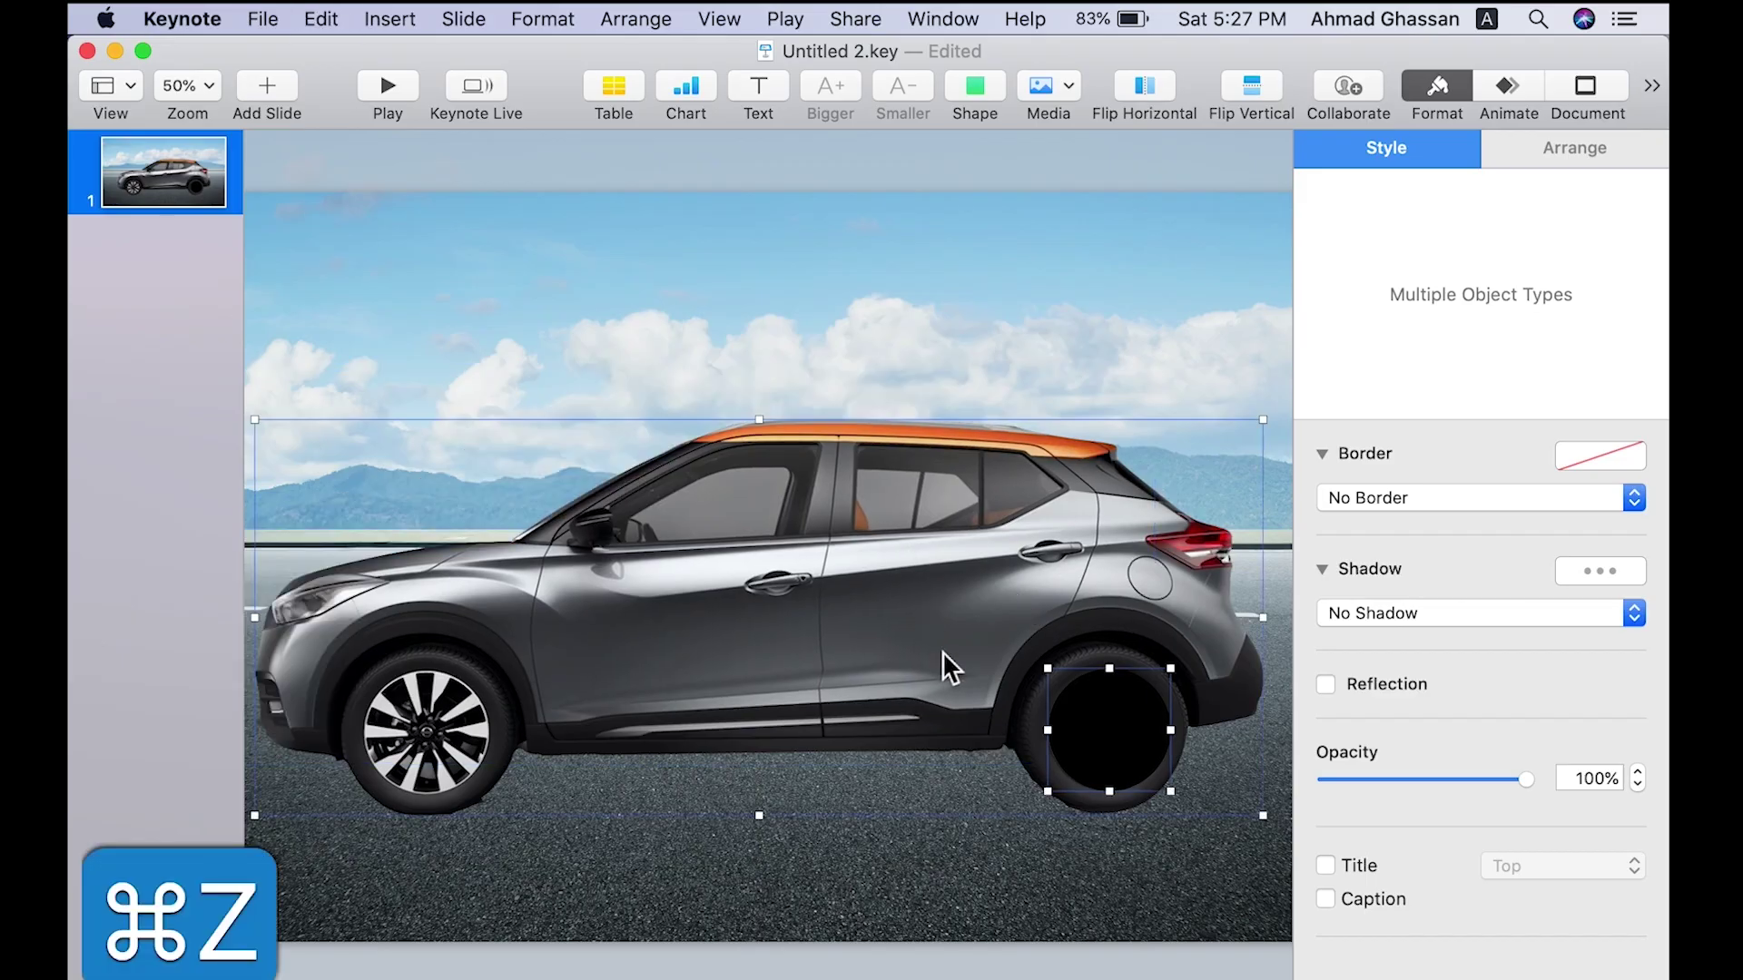
left_click(543, 19)
mouse_move(537, 296)
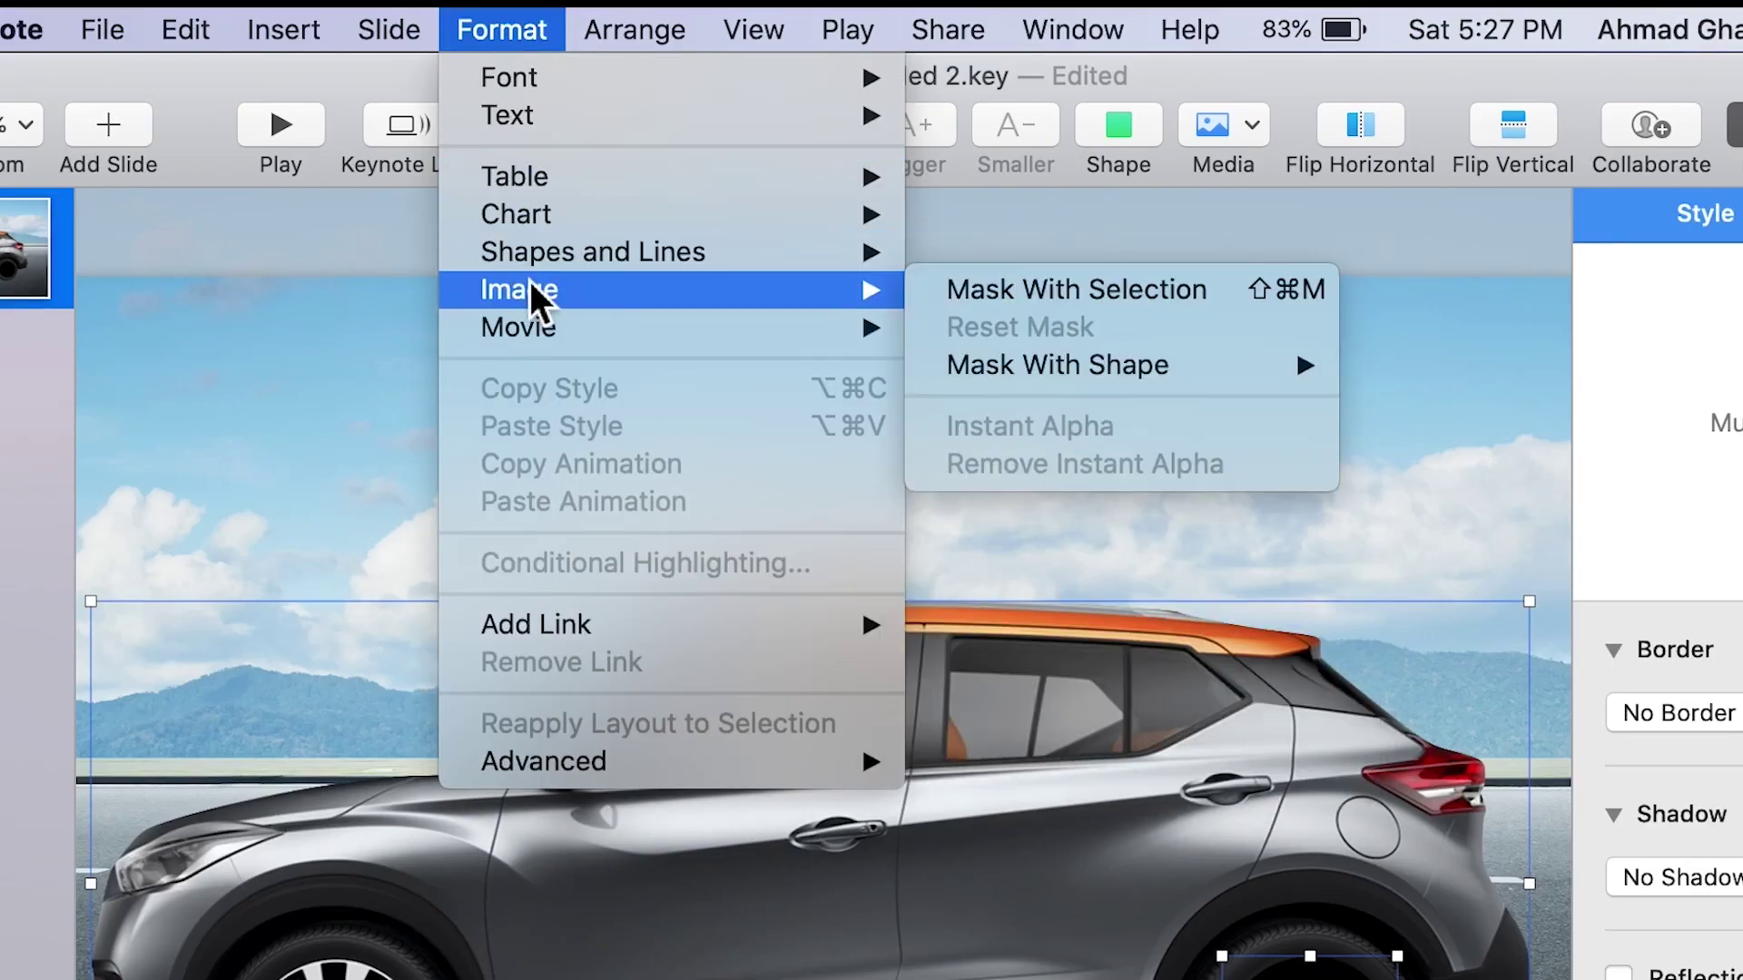
left_click(1080, 301)
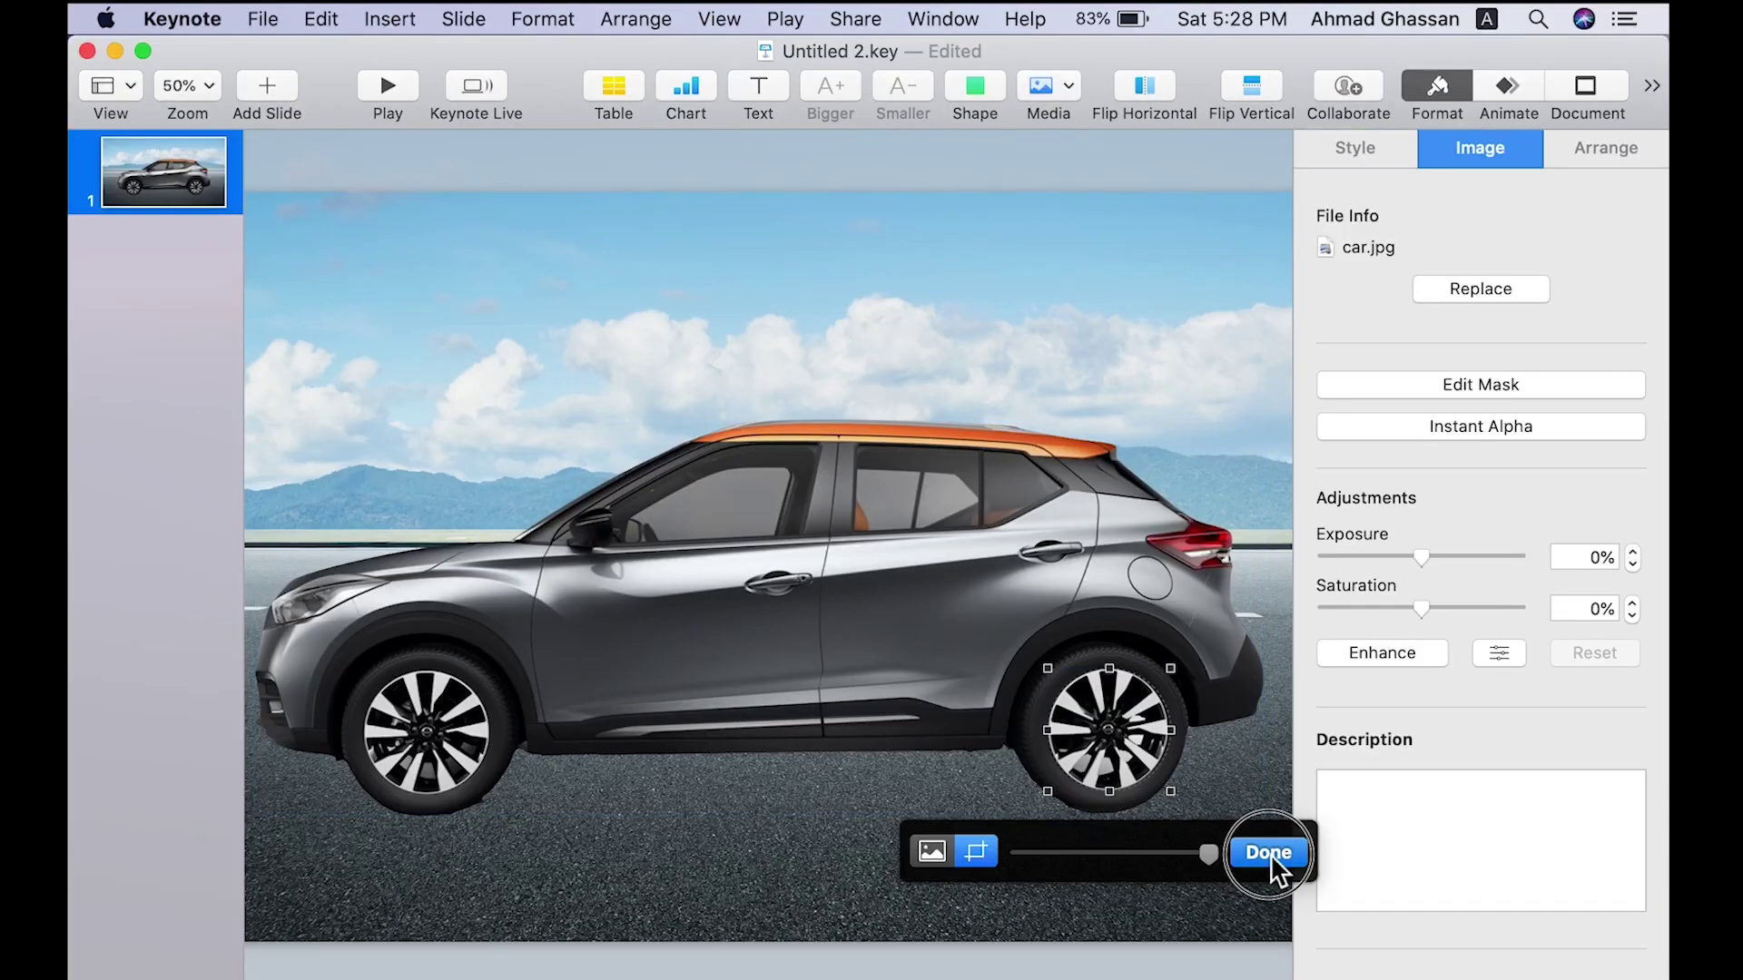
left_click(1269, 853)
Try moving the cut-out rim away from the rear wheel and undo the move.
left_click(1180, 953)
left_click_drag(1112, 740, 855, 841)
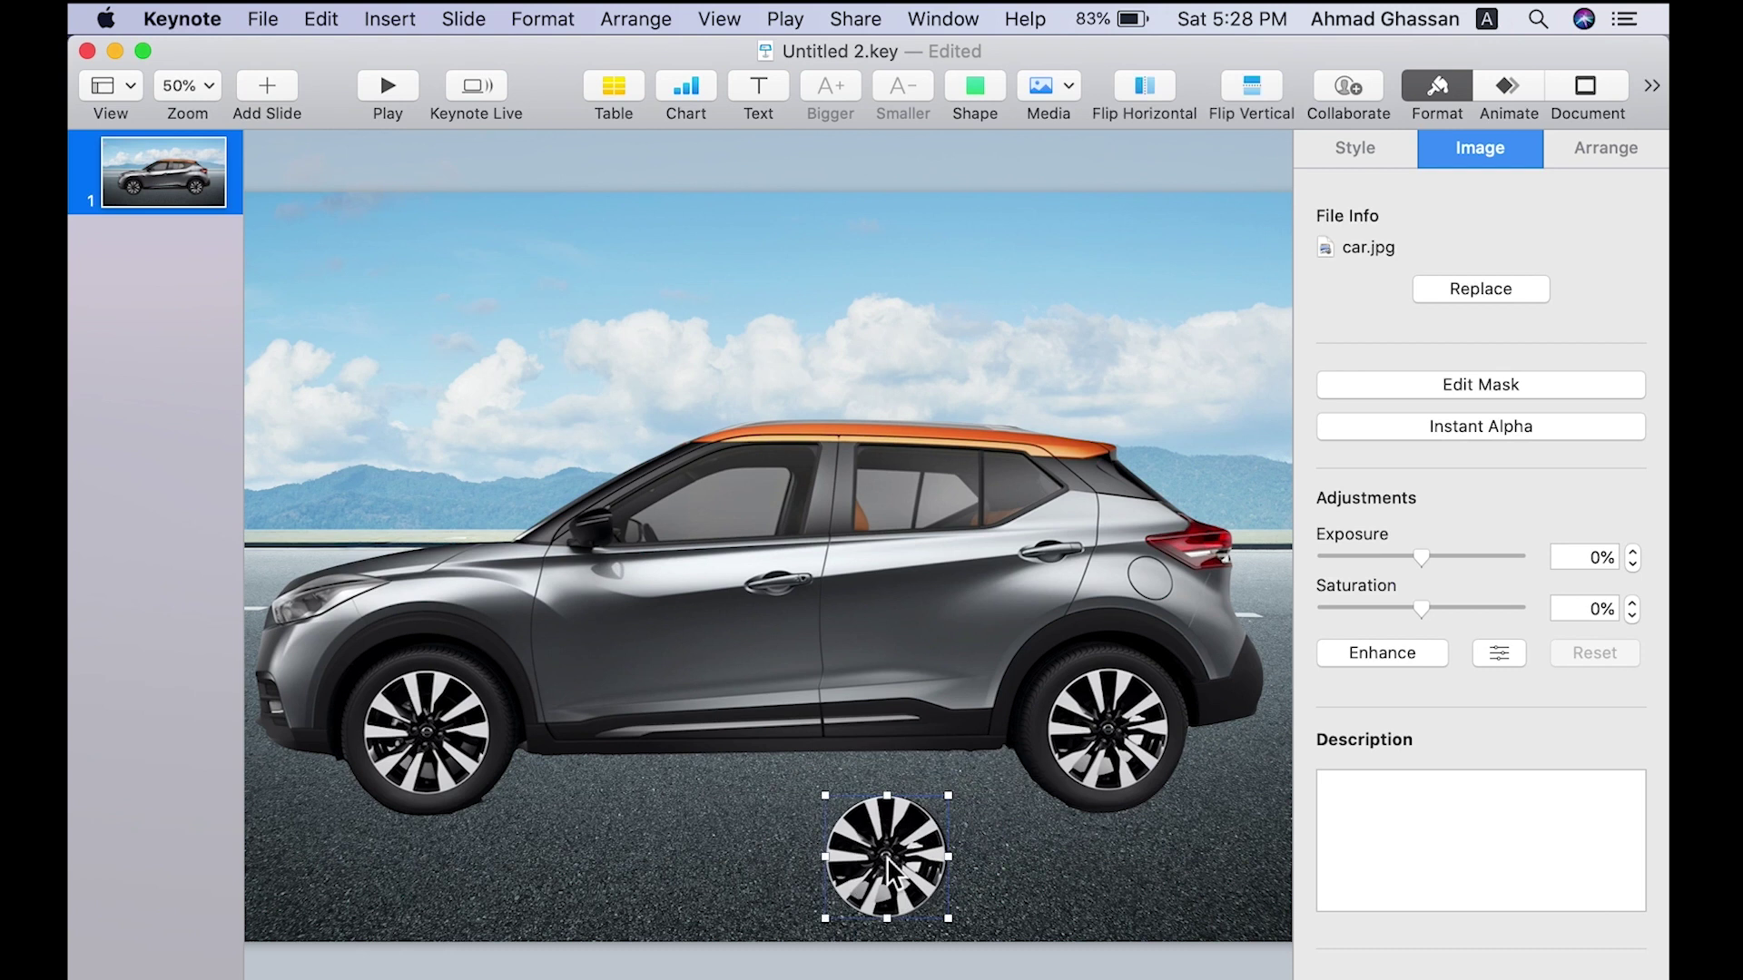
key("super+z")
Duplicate the cut-out rear rim and place the copy over the front wheel's rim.
left_click(467, 623)
left_click(1130, 760)
right_click(1125, 758)
left_click(1201, 601)
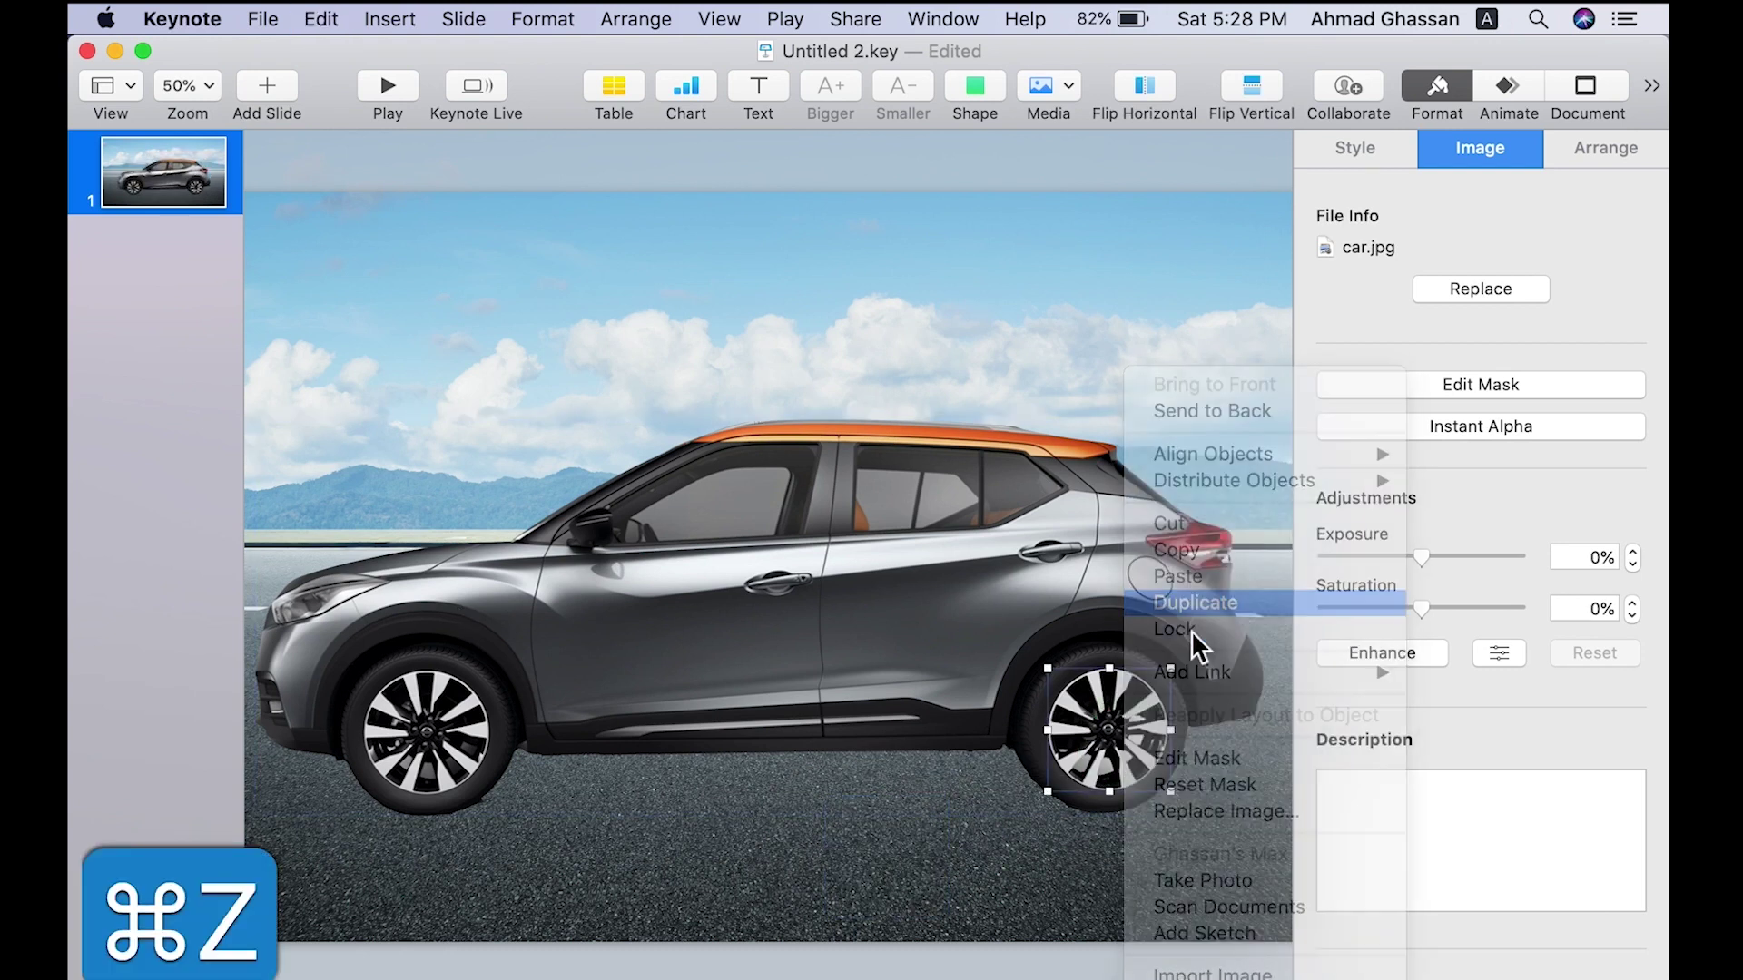
left_click_drag(1112, 735, 436, 767)
Nudge the copied rim down and slightly left, and enlarge it a little to match the front wheel.
key("Down")
key("Down")
key("Down")
key("Left")
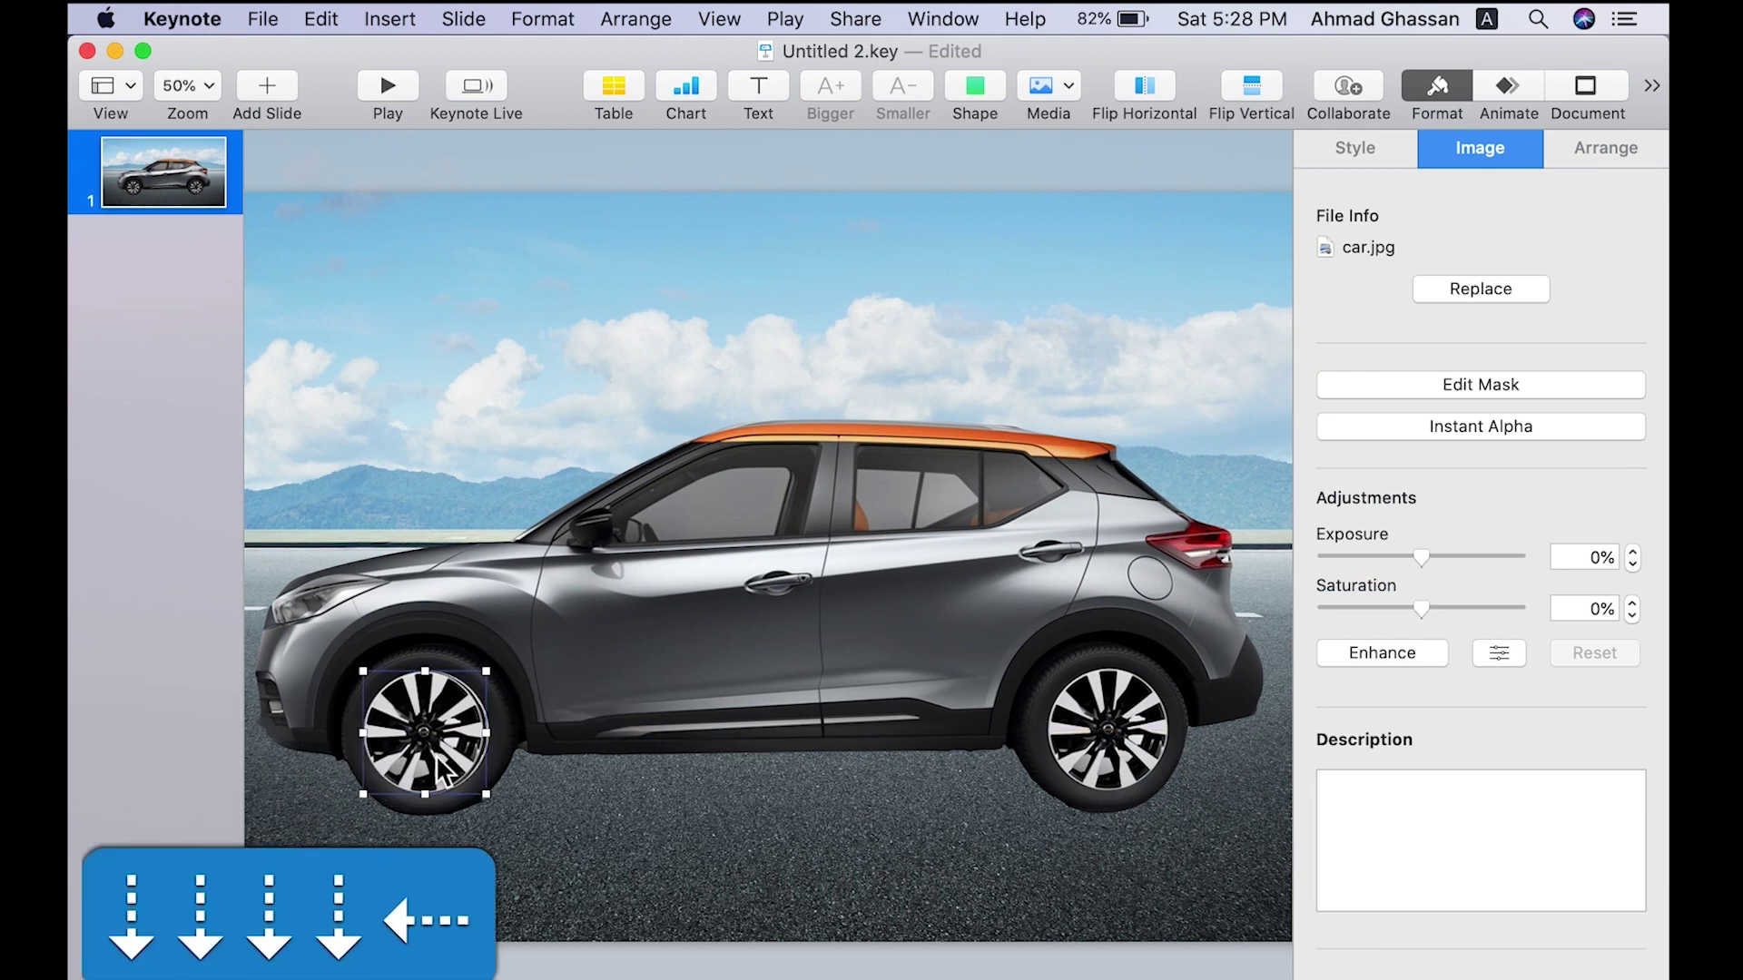
left_click_drag(487, 672, 500, 673)
key("Down")
key("Down")
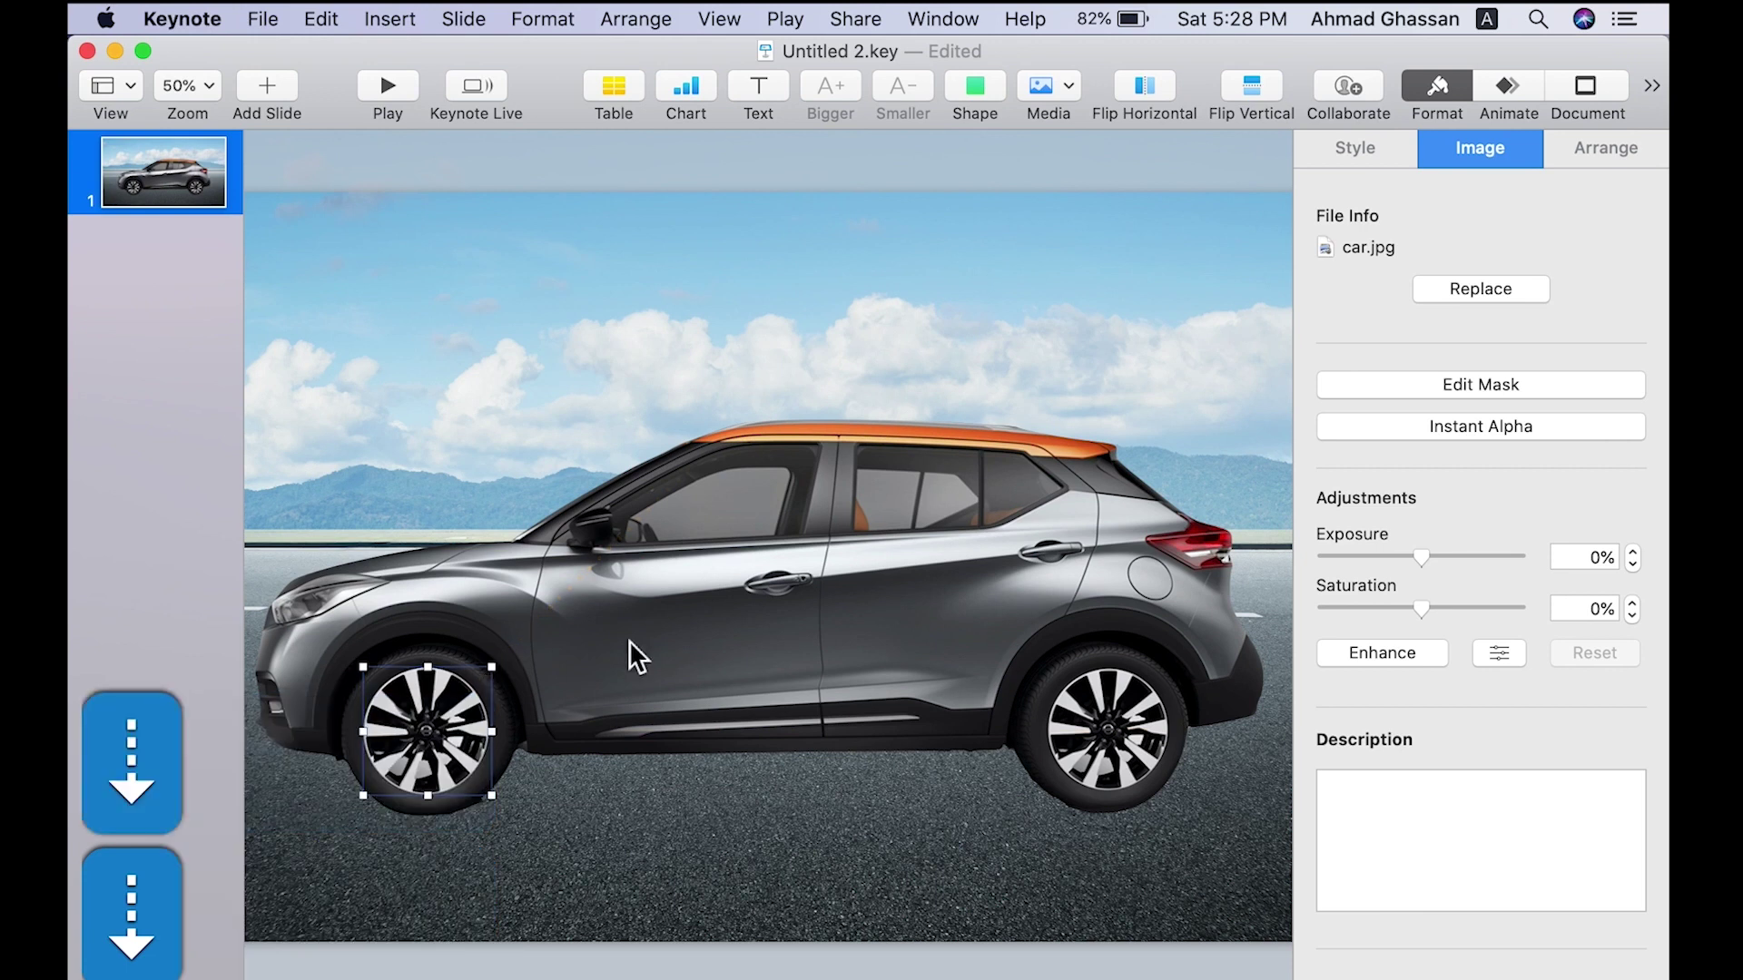
Try moving the car body and both rims separately, and undo the three moves.
left_click(205, 94)
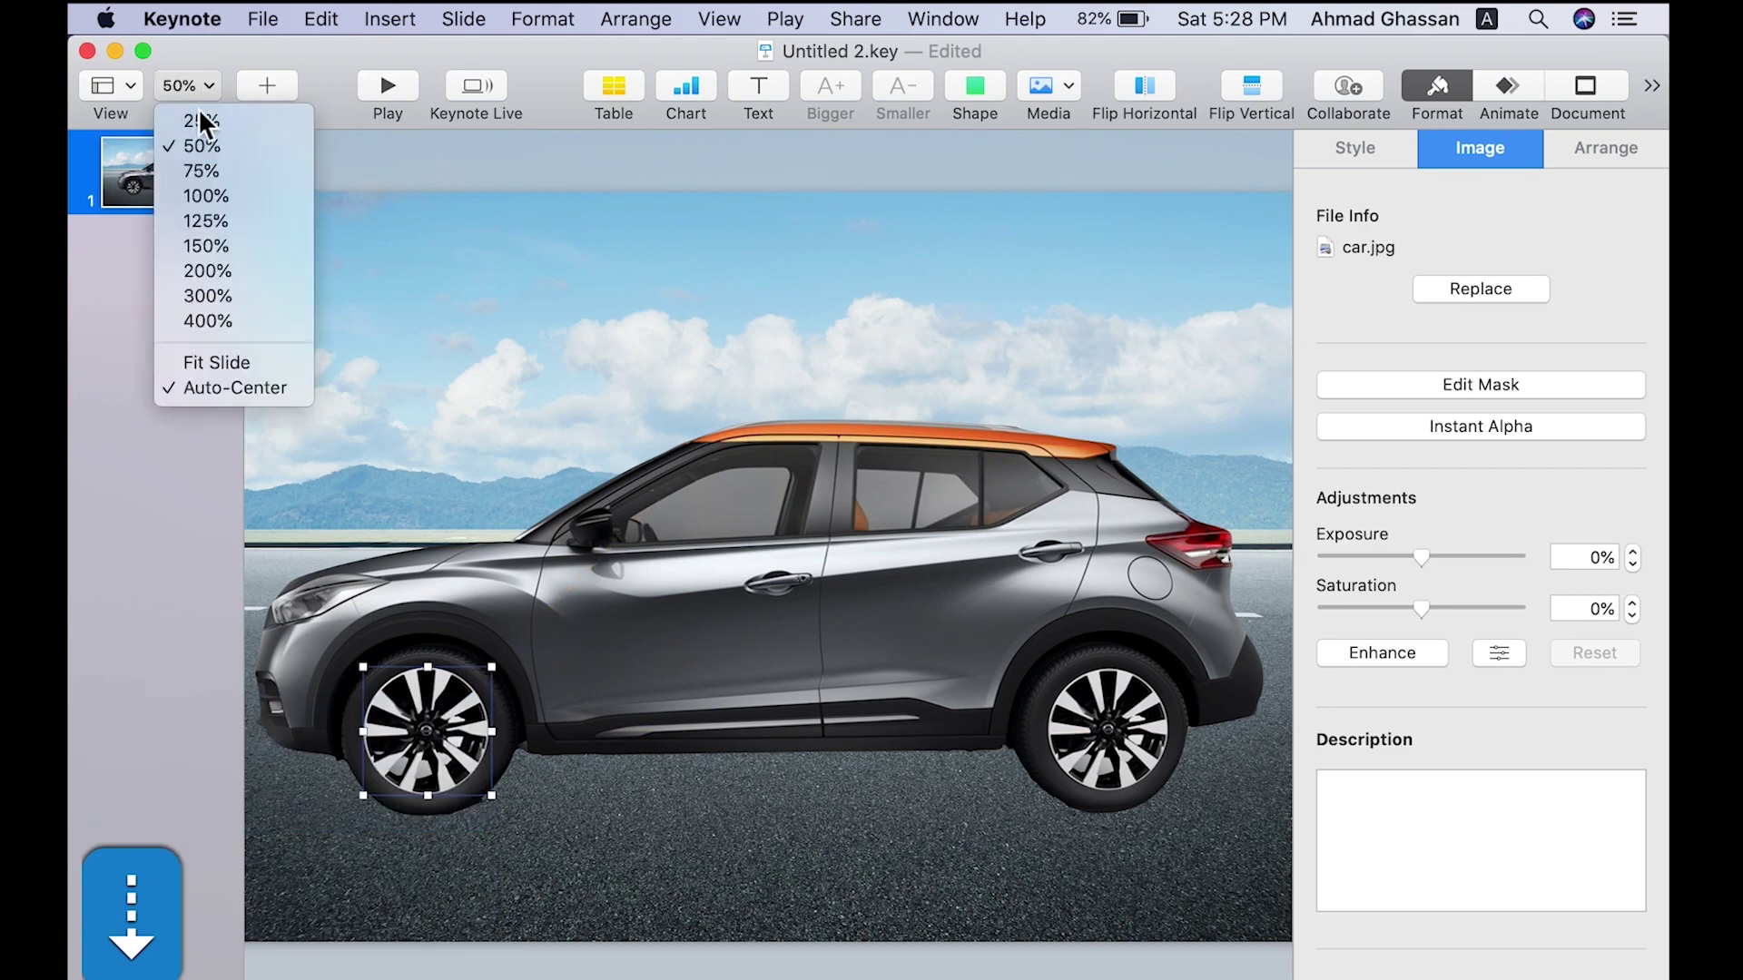
left_click(198, 113)
left_click(768, 826)
left_click_drag(908, 541, 902, 376)
left_click_drag(946, 652, 932, 656)
left_click_drag(633, 661, 577, 662)
key("super+z")
key("super+z")
key("super+z")
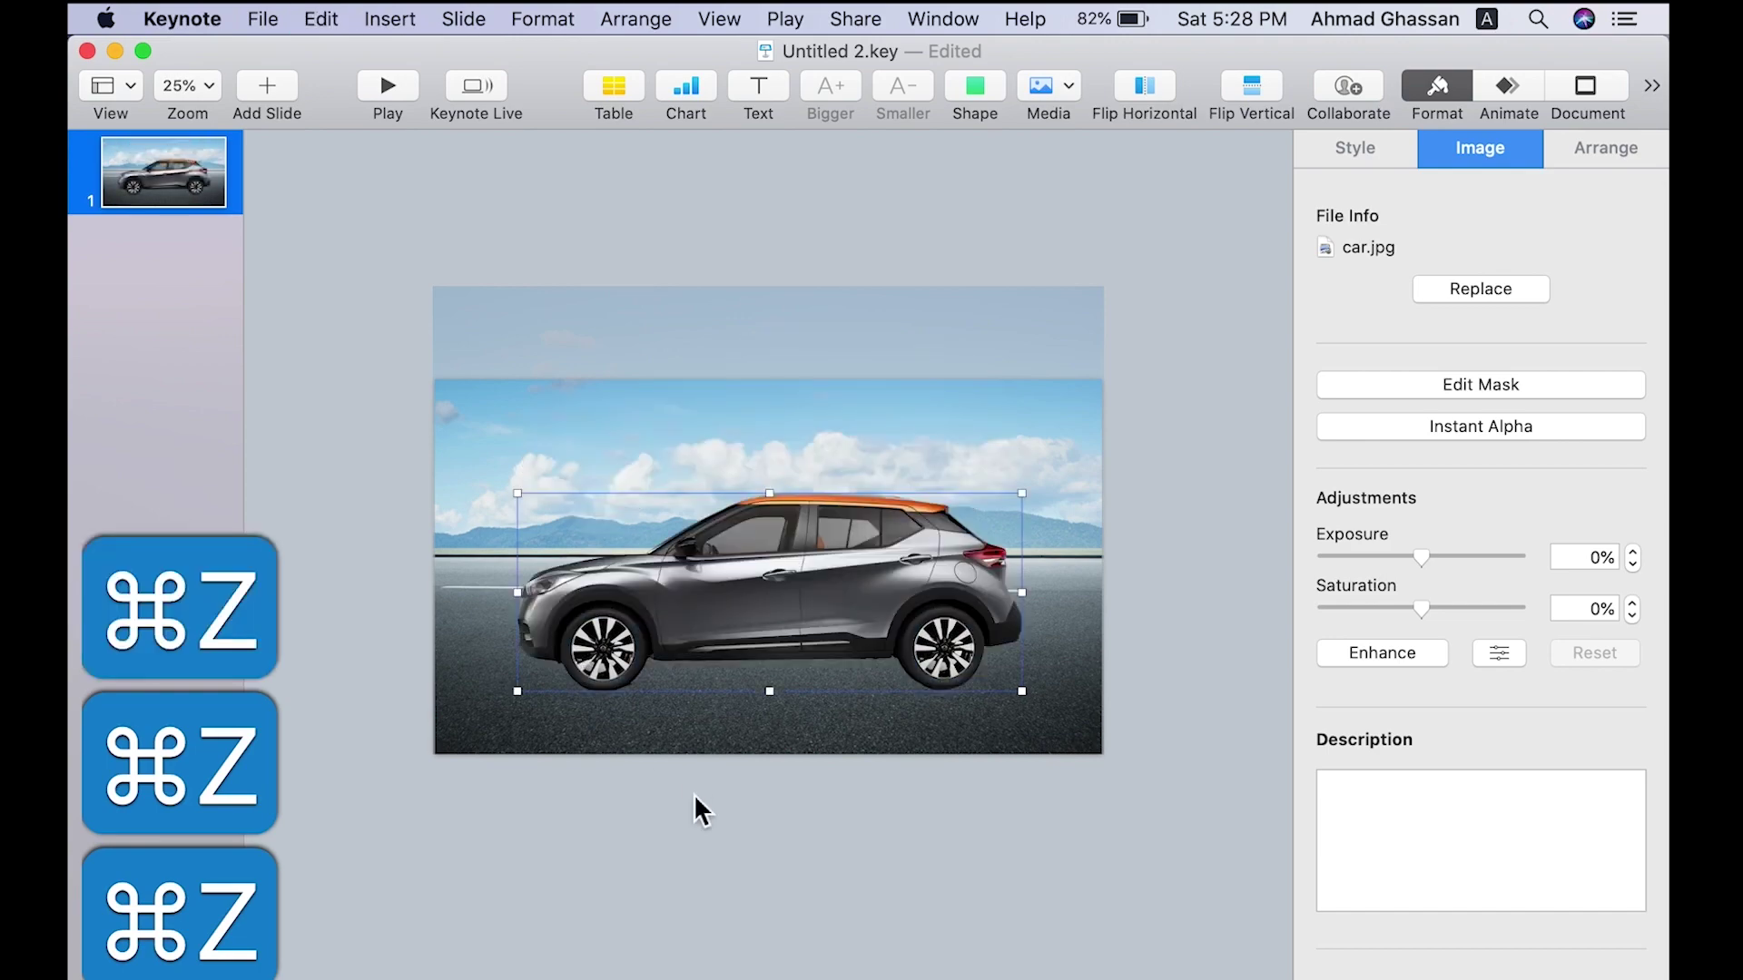
Duplicate the slide containing the car composition and switch between the original and its copy.
left_click(209, 205)
right_click(209, 205)
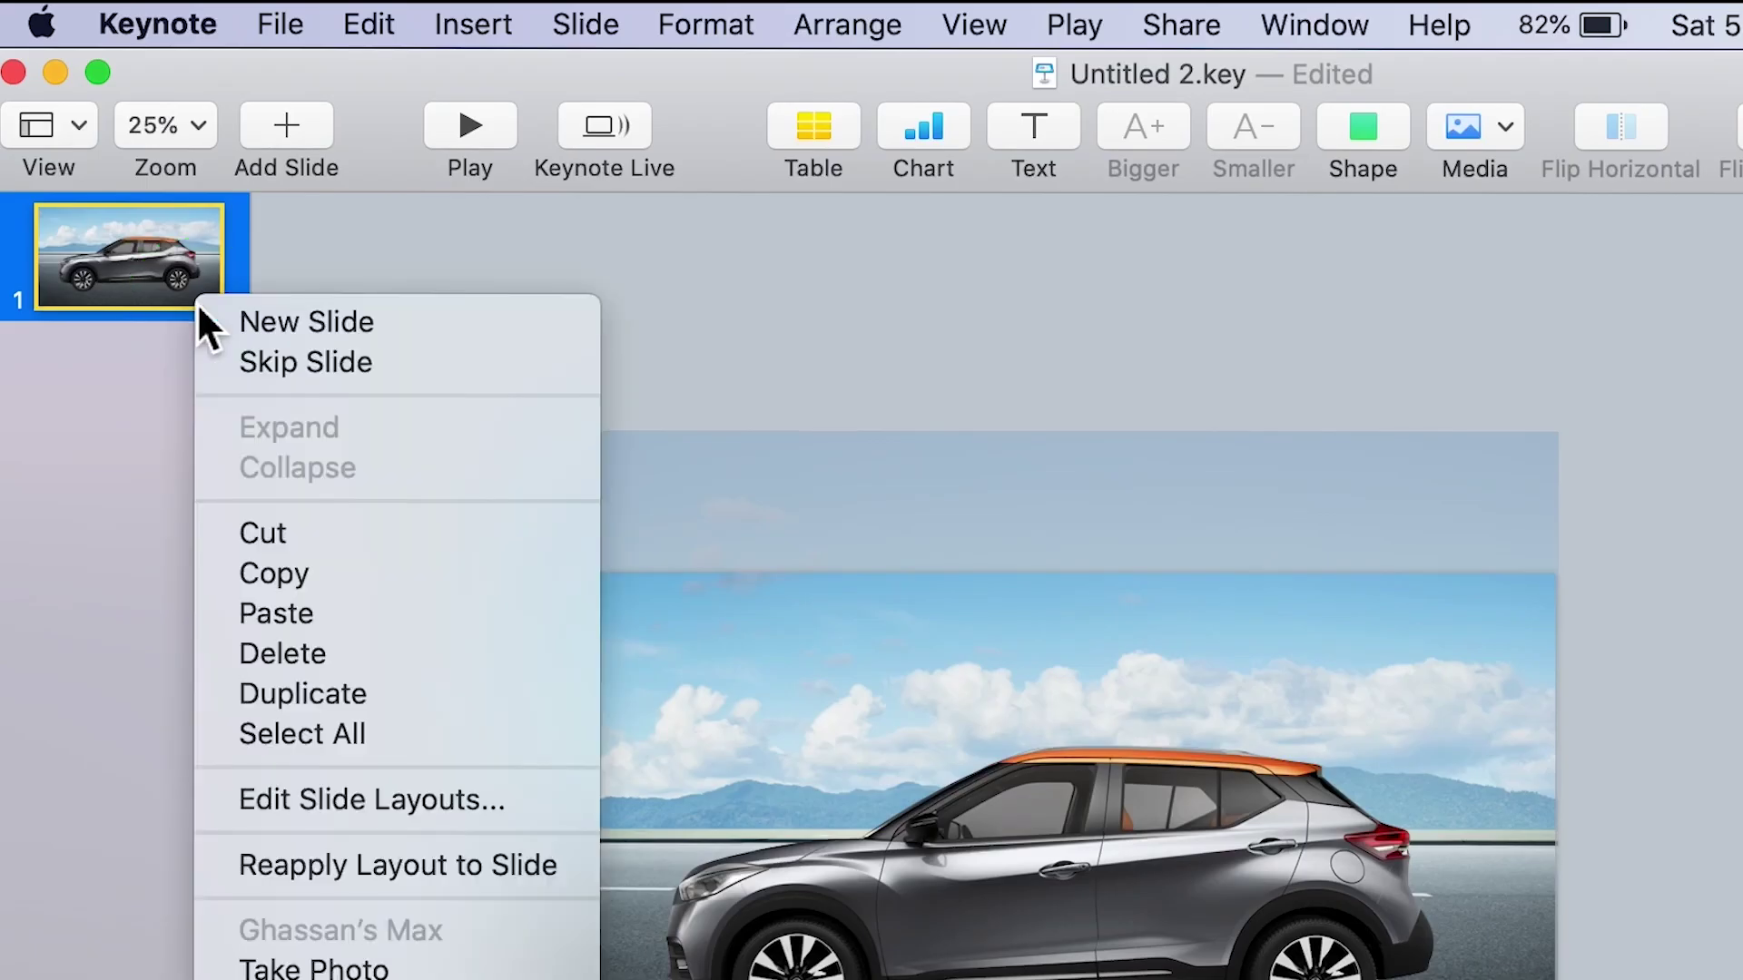
left_click(255, 696)
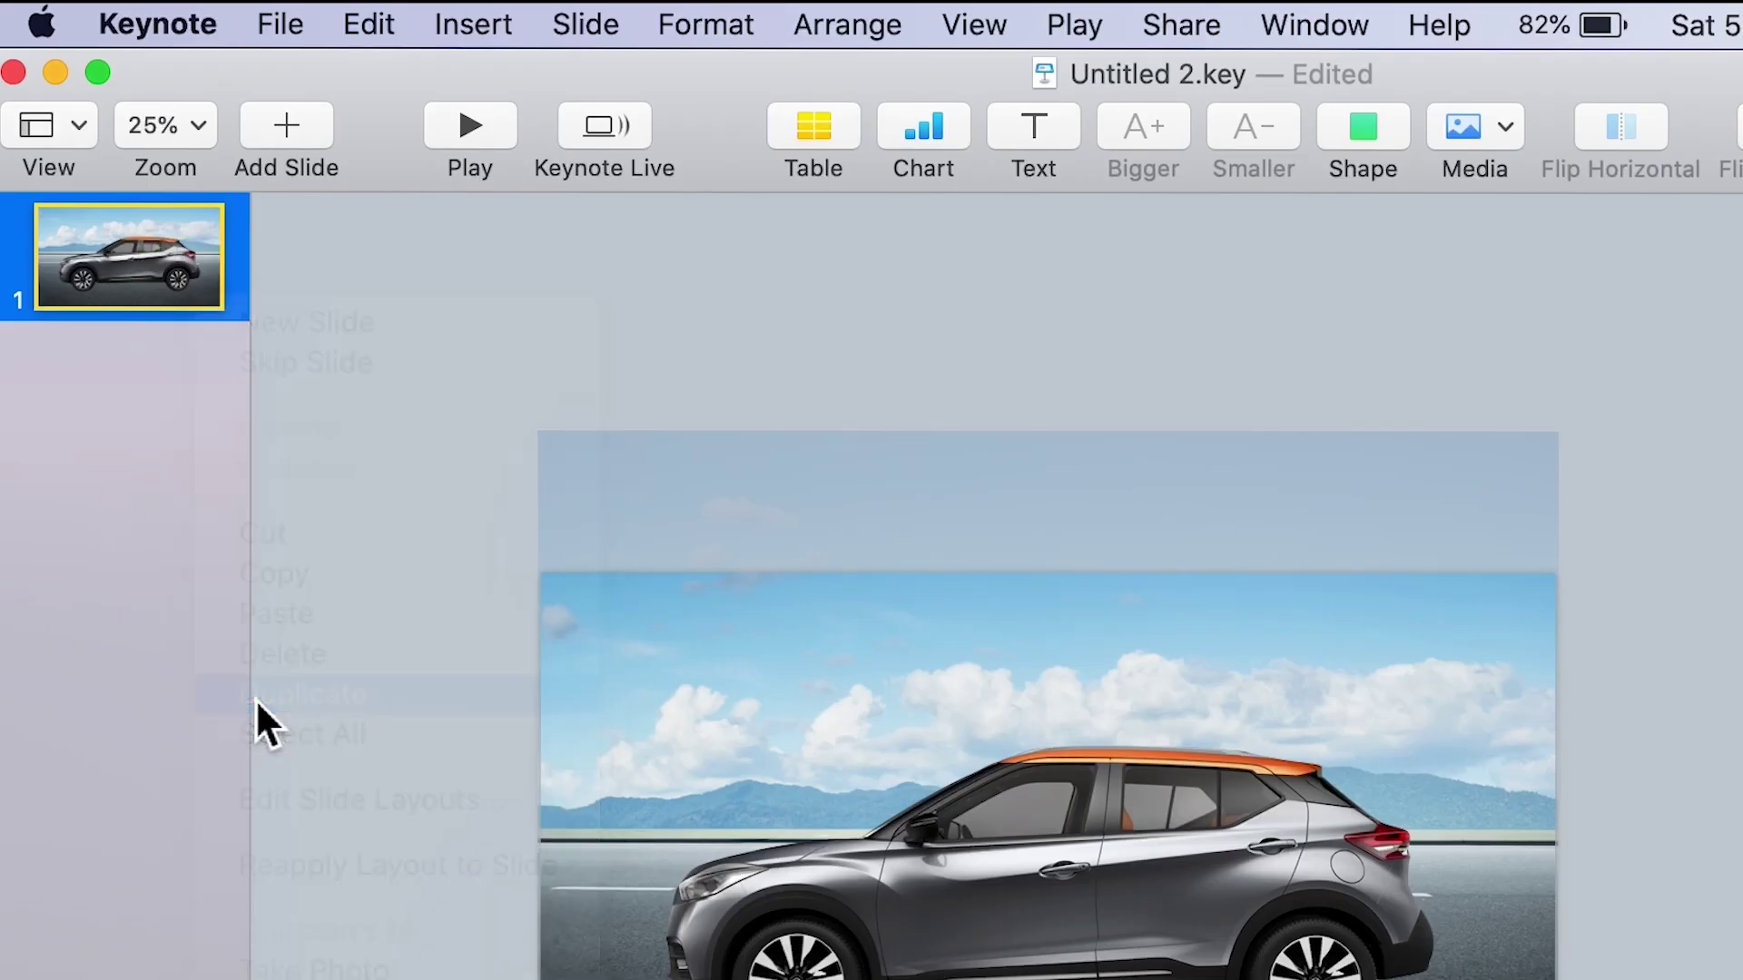
left_click(115, 273)
left_click(122, 351)
left_click(148, 256)
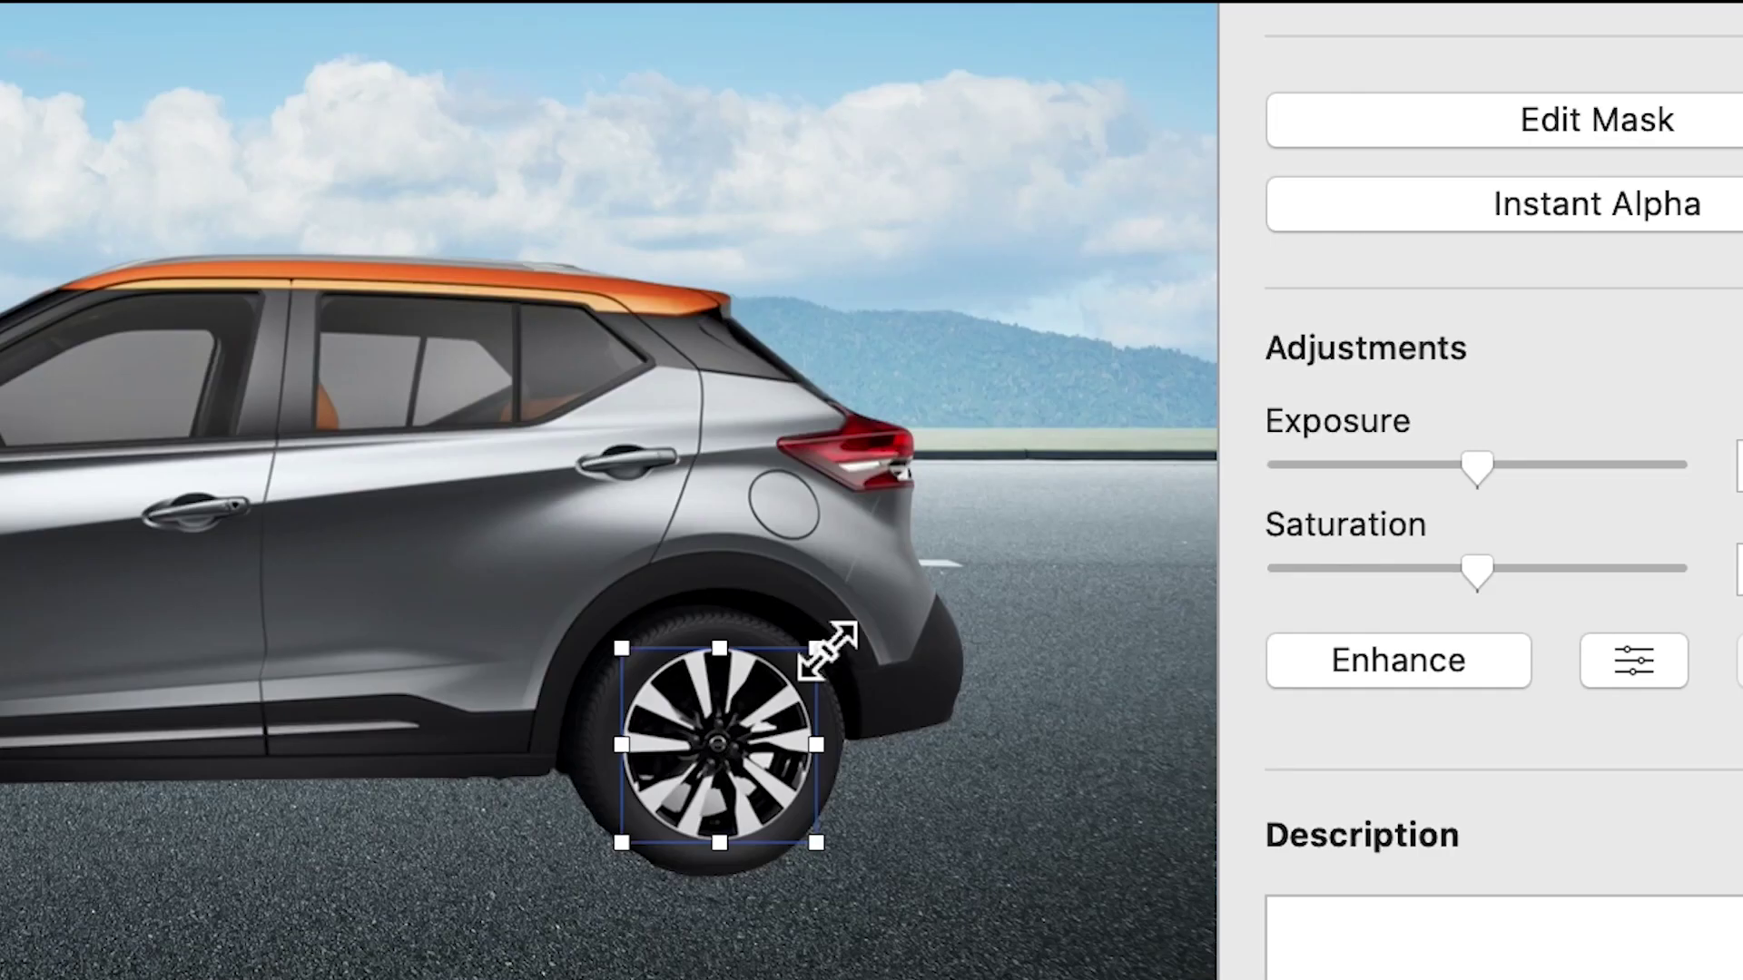
Rotate the rear and front wheel rims on slide 1 nearly half a turn each, by about the same angle.
left_click_drag(825, 653, 673, 853)
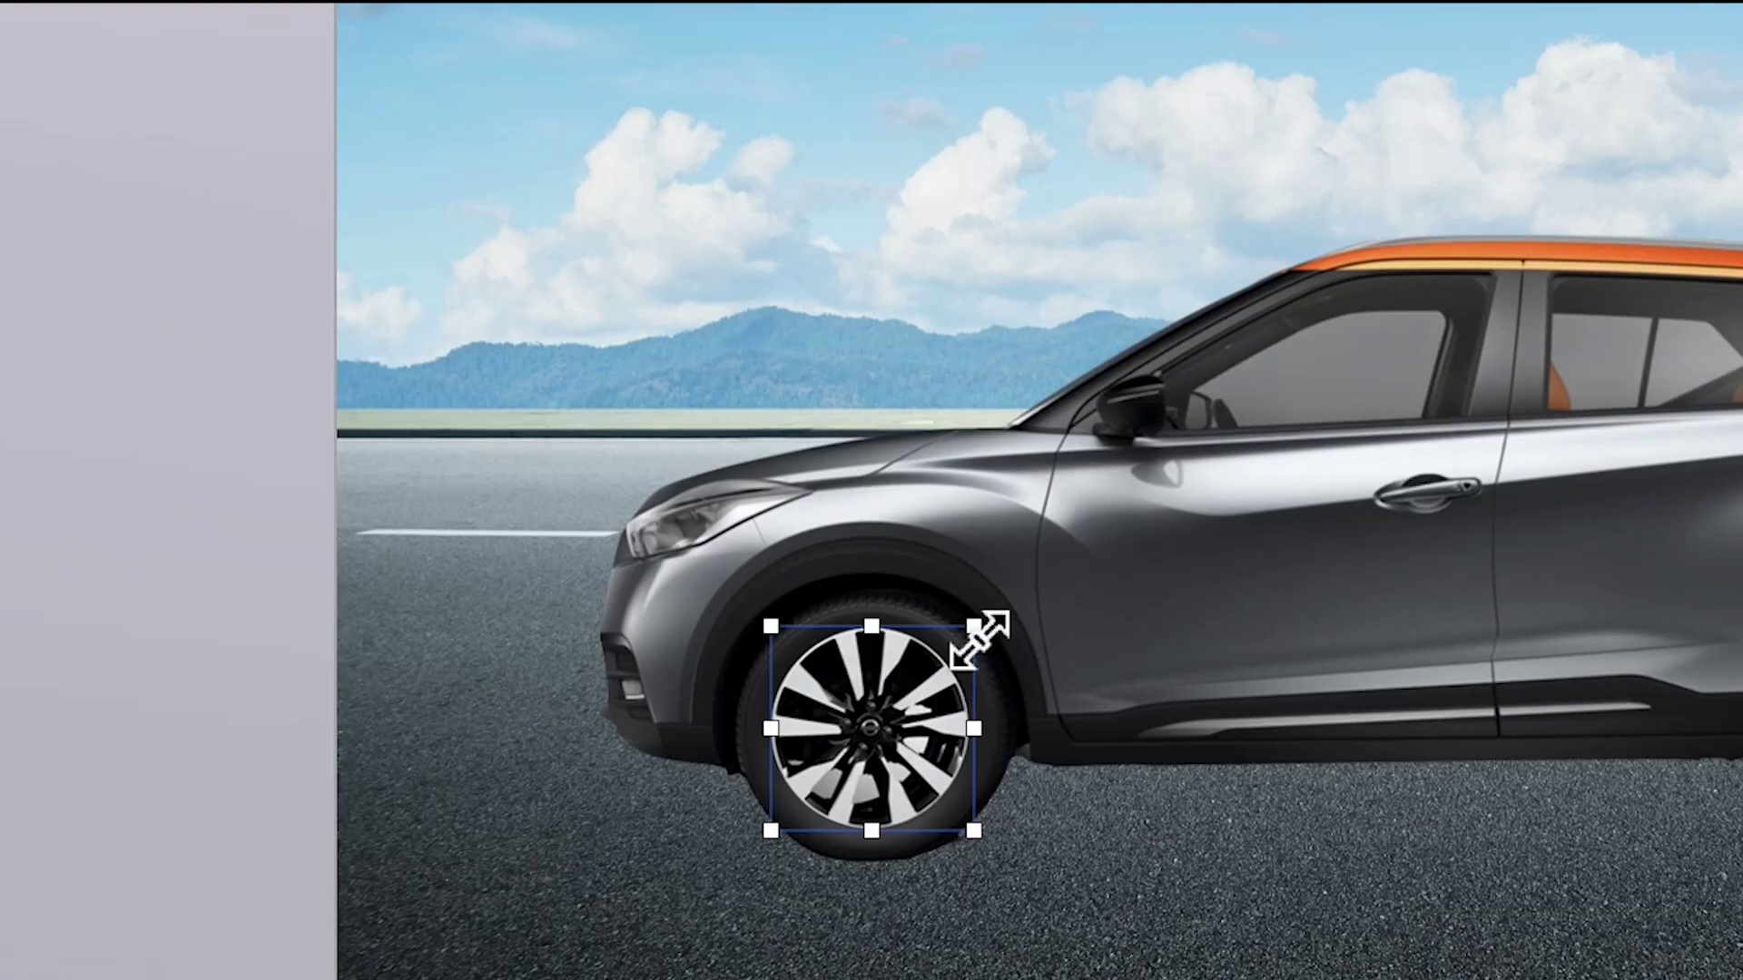
key("super")
left_click(976, 643, "super")
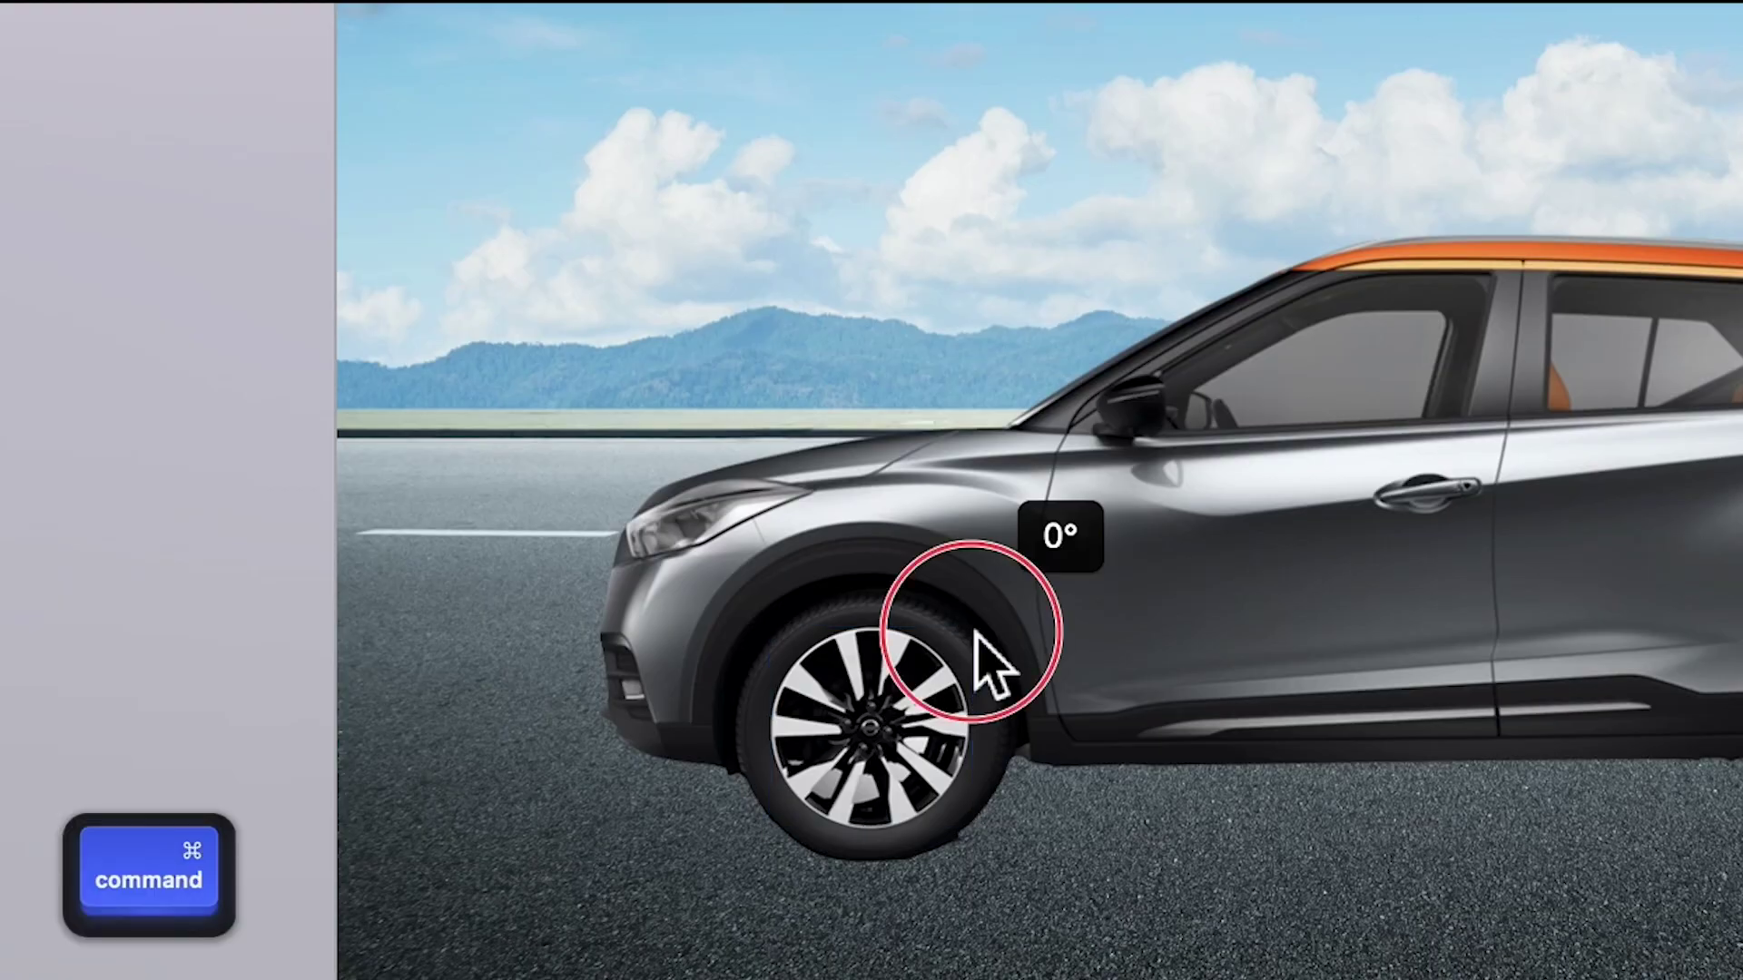
left_click_drag(985, 644, 814, 876)
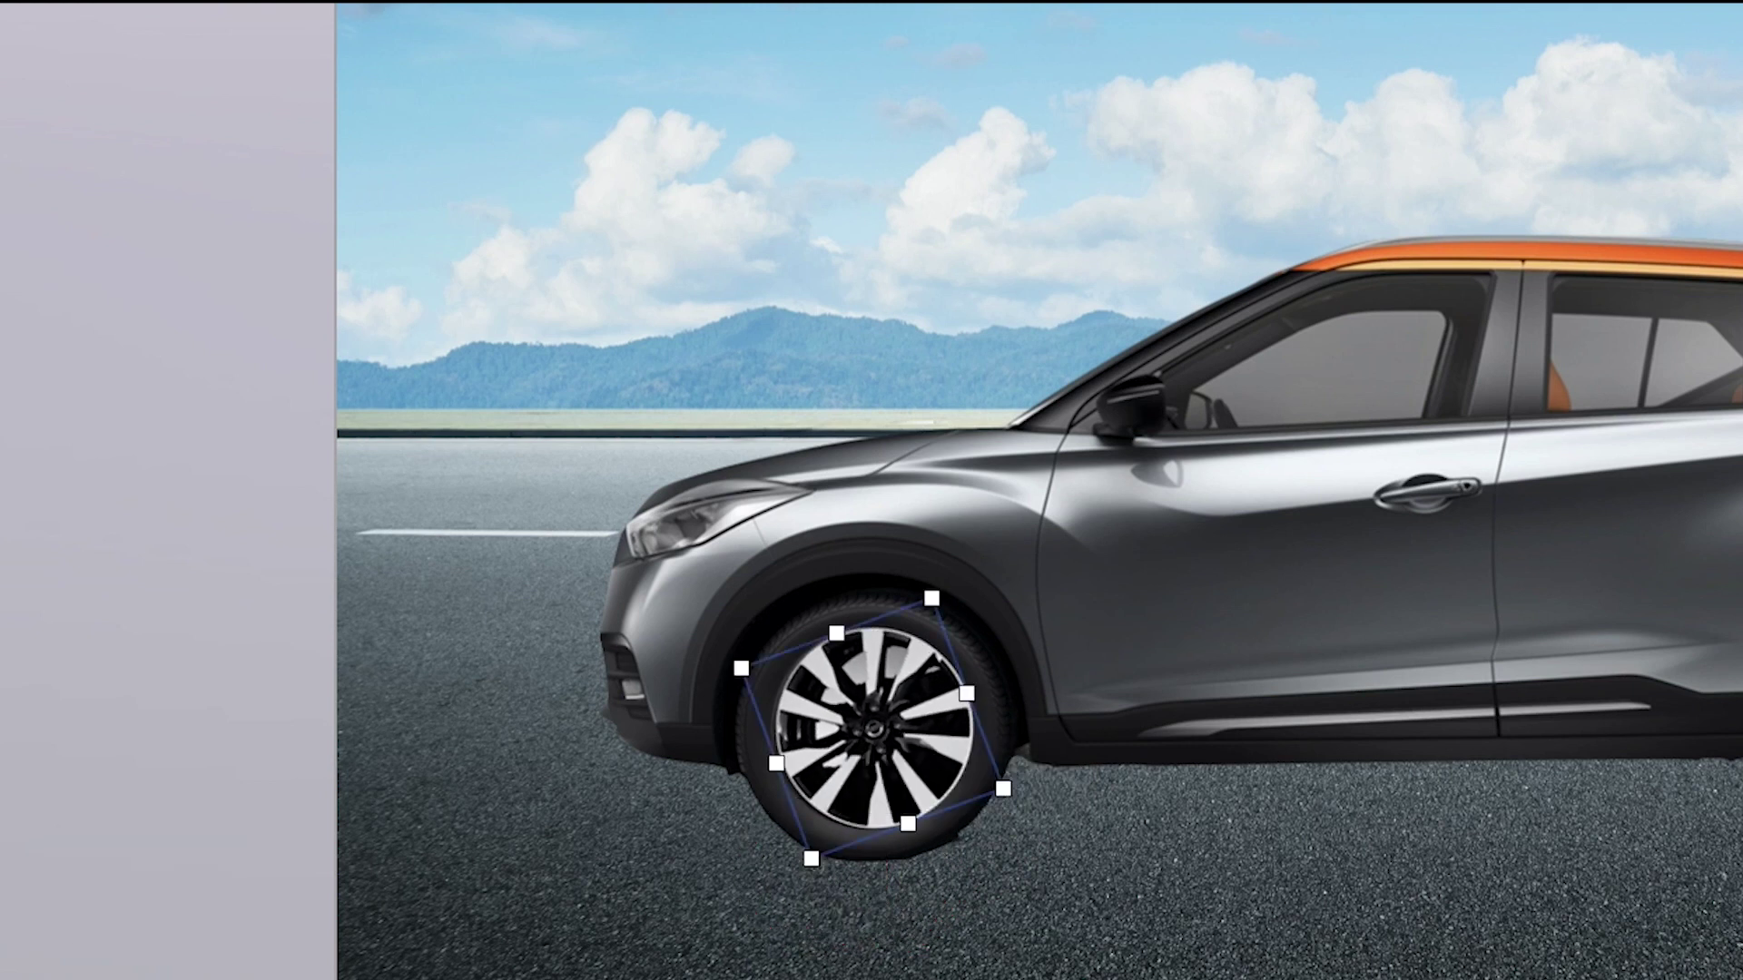
Move the car body and both rims together, without the background, horizontally off the right edge of slide 1.
left_click_drag(1180, 451, 509, 702)
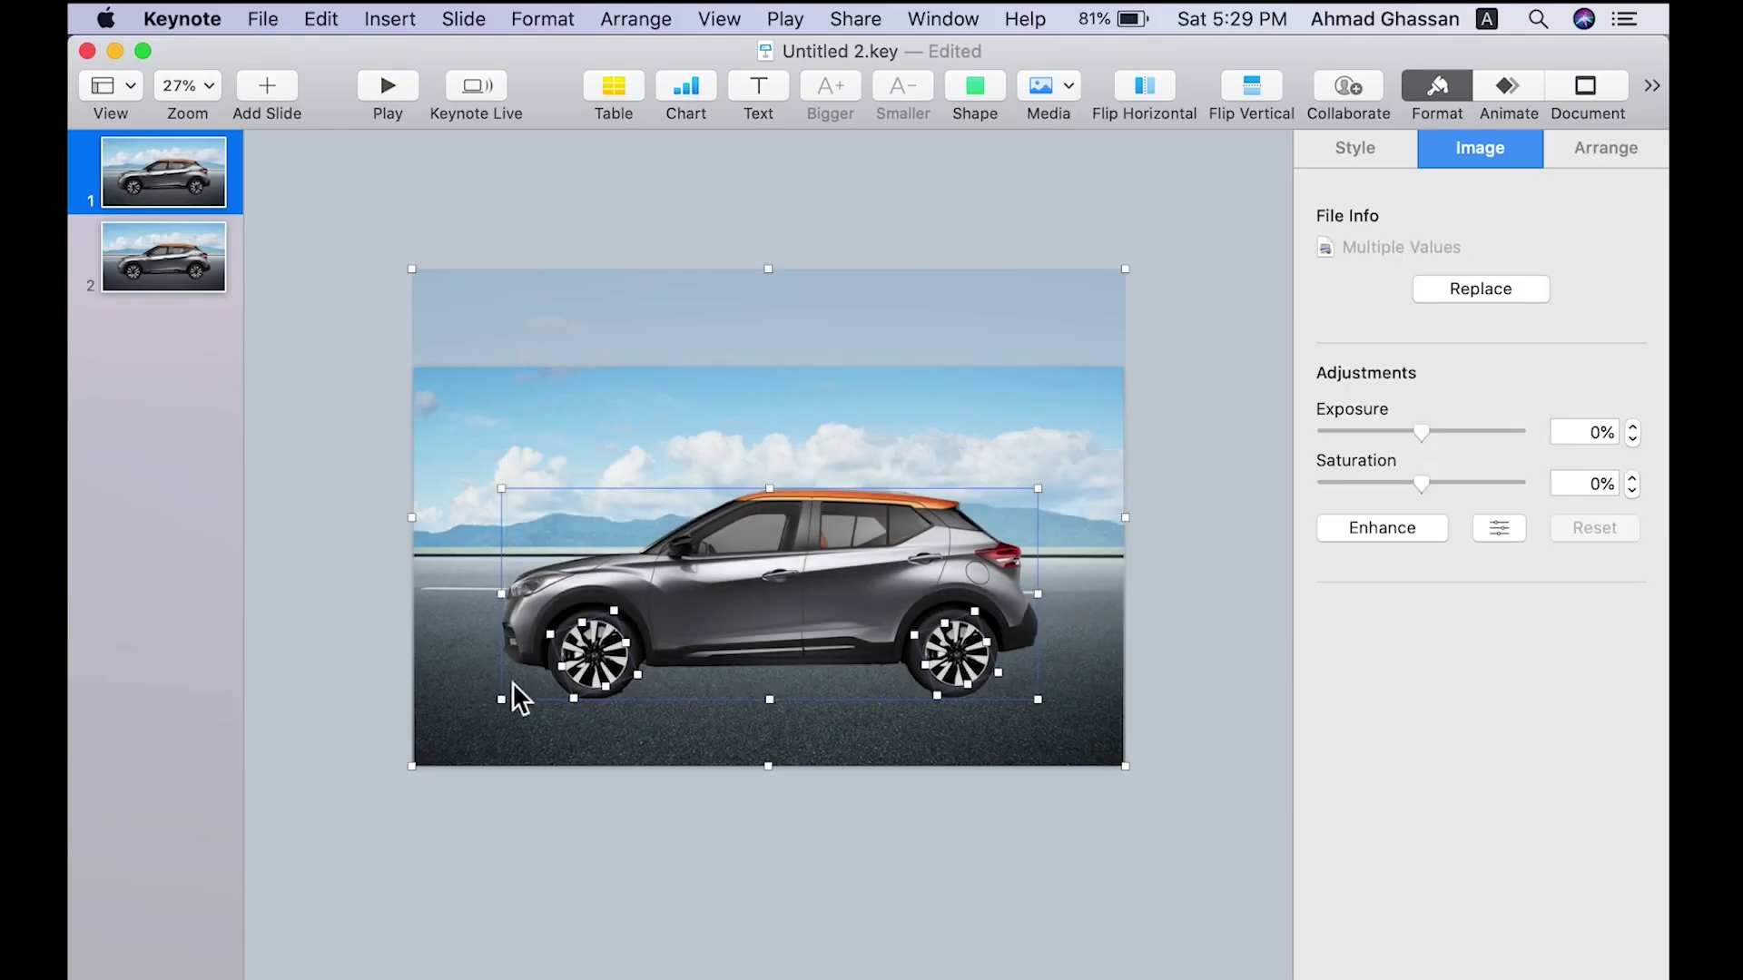
left_click(521, 354, "super")
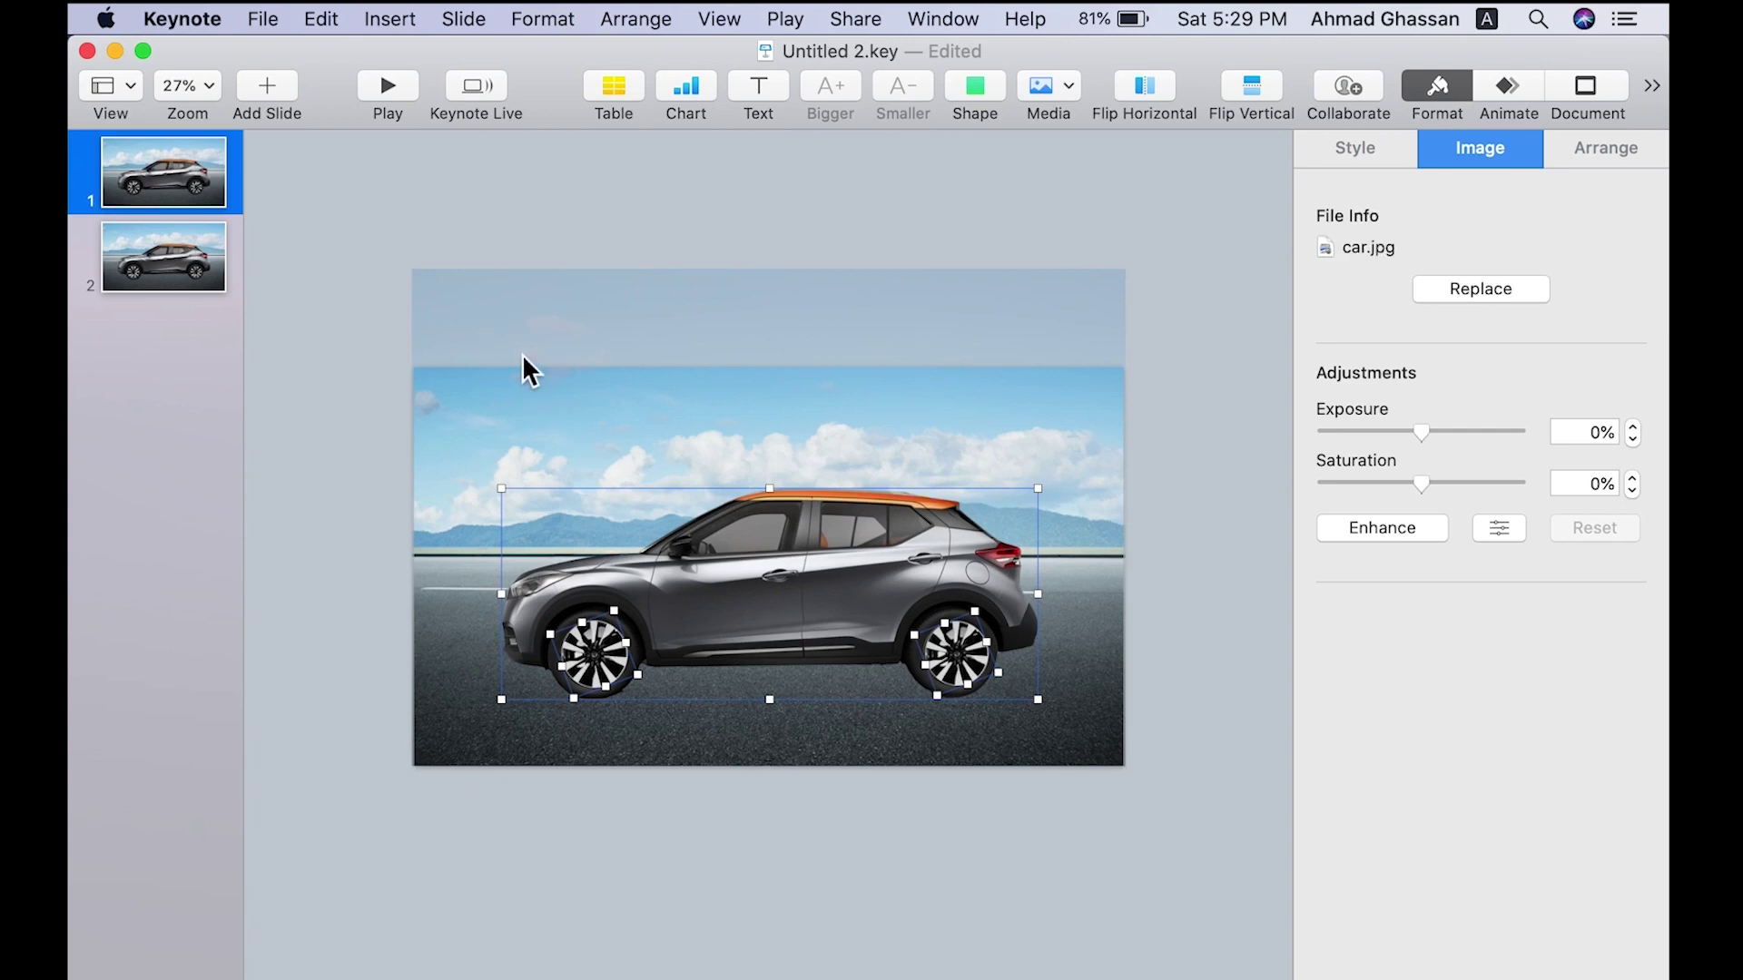
left_click_drag(545, 583, 1173, 606)
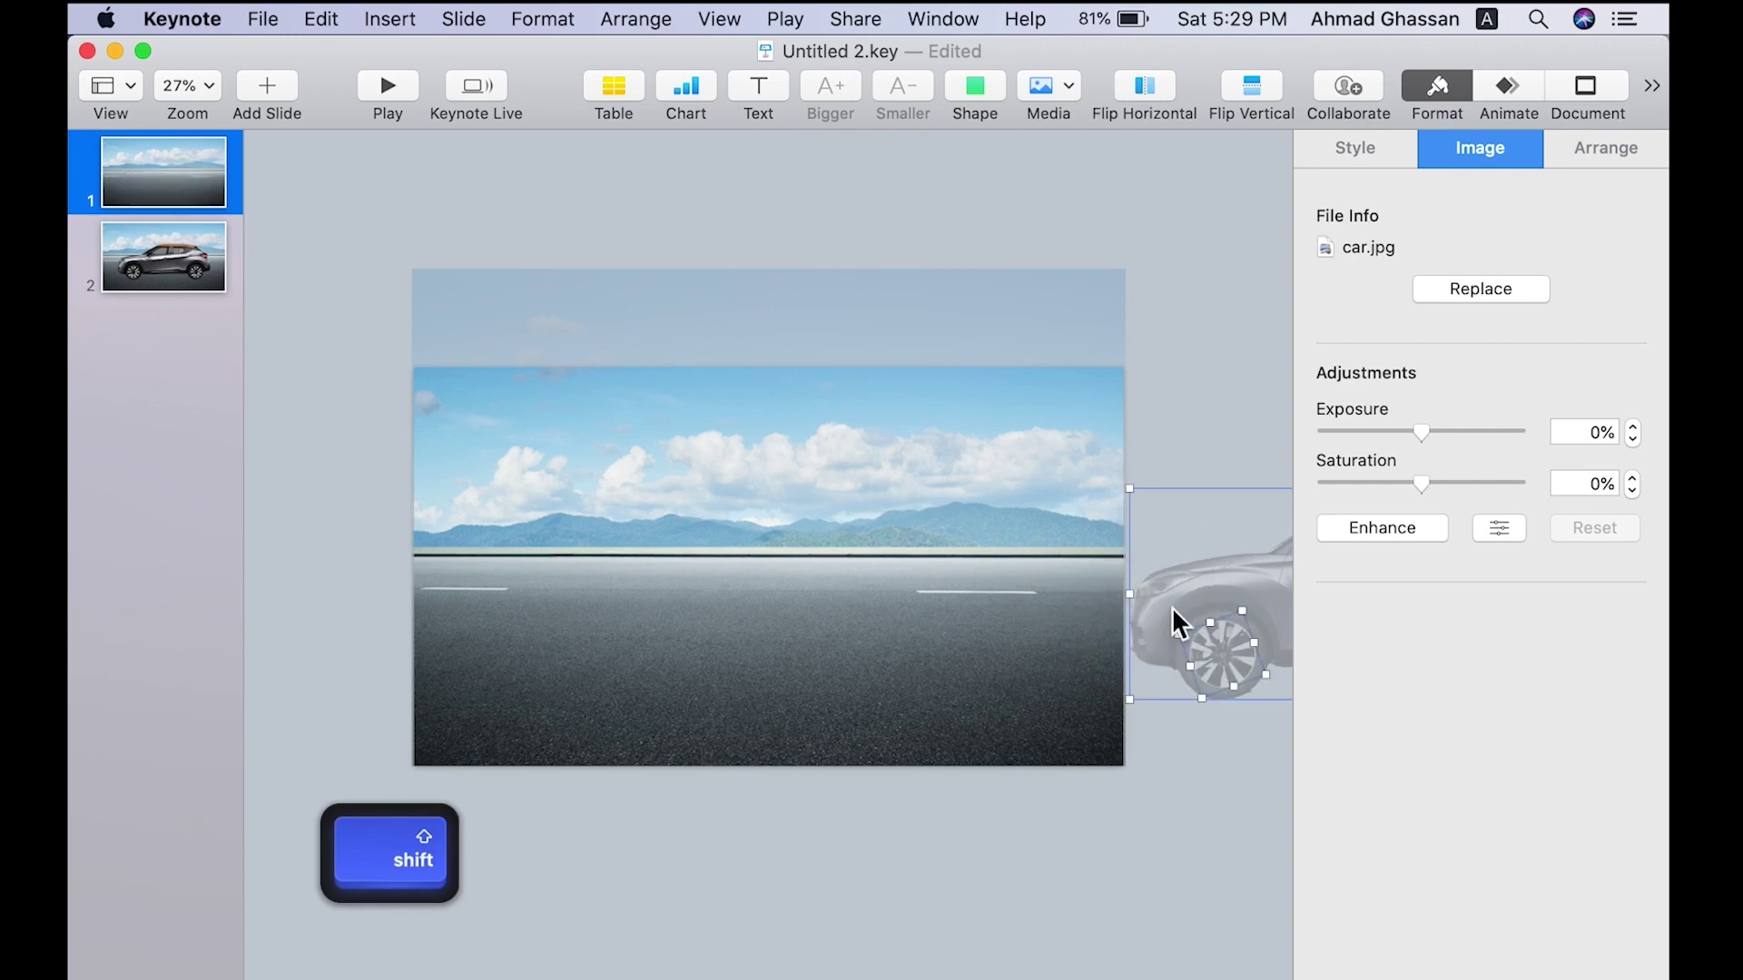
Add a Magic Move transition to slide 1 and preview the car driving in.
left_click(164, 171)
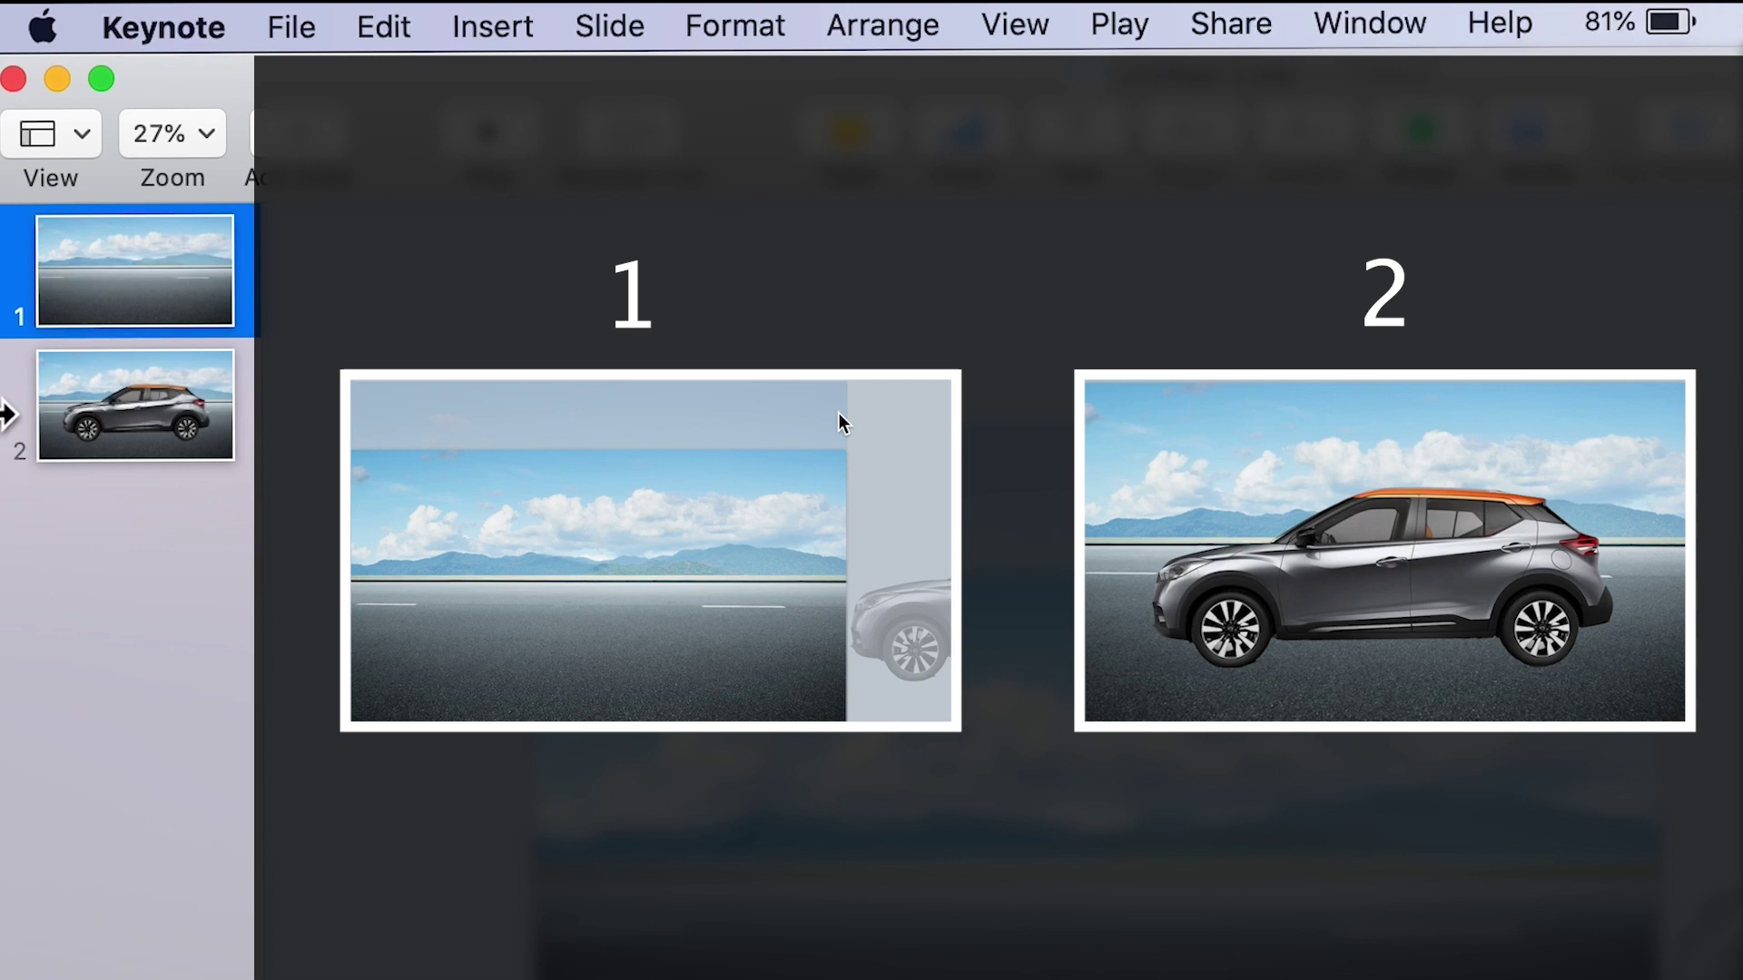
left_click(165, 270)
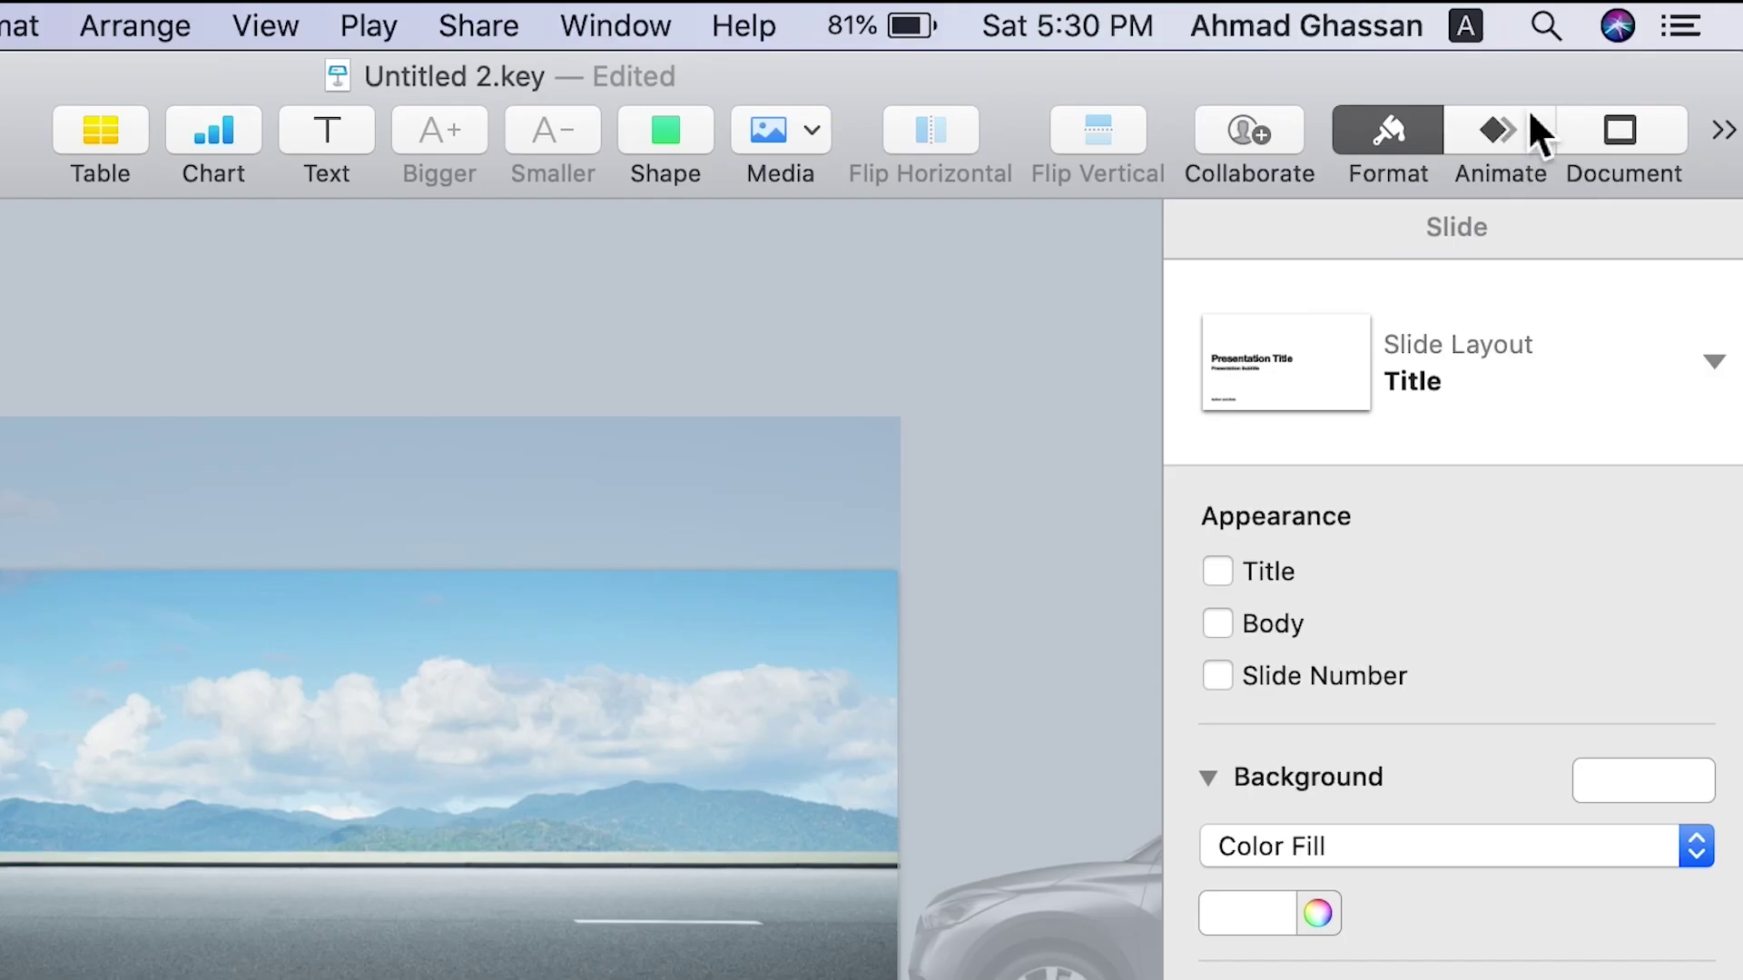
left_click(1524, 83)
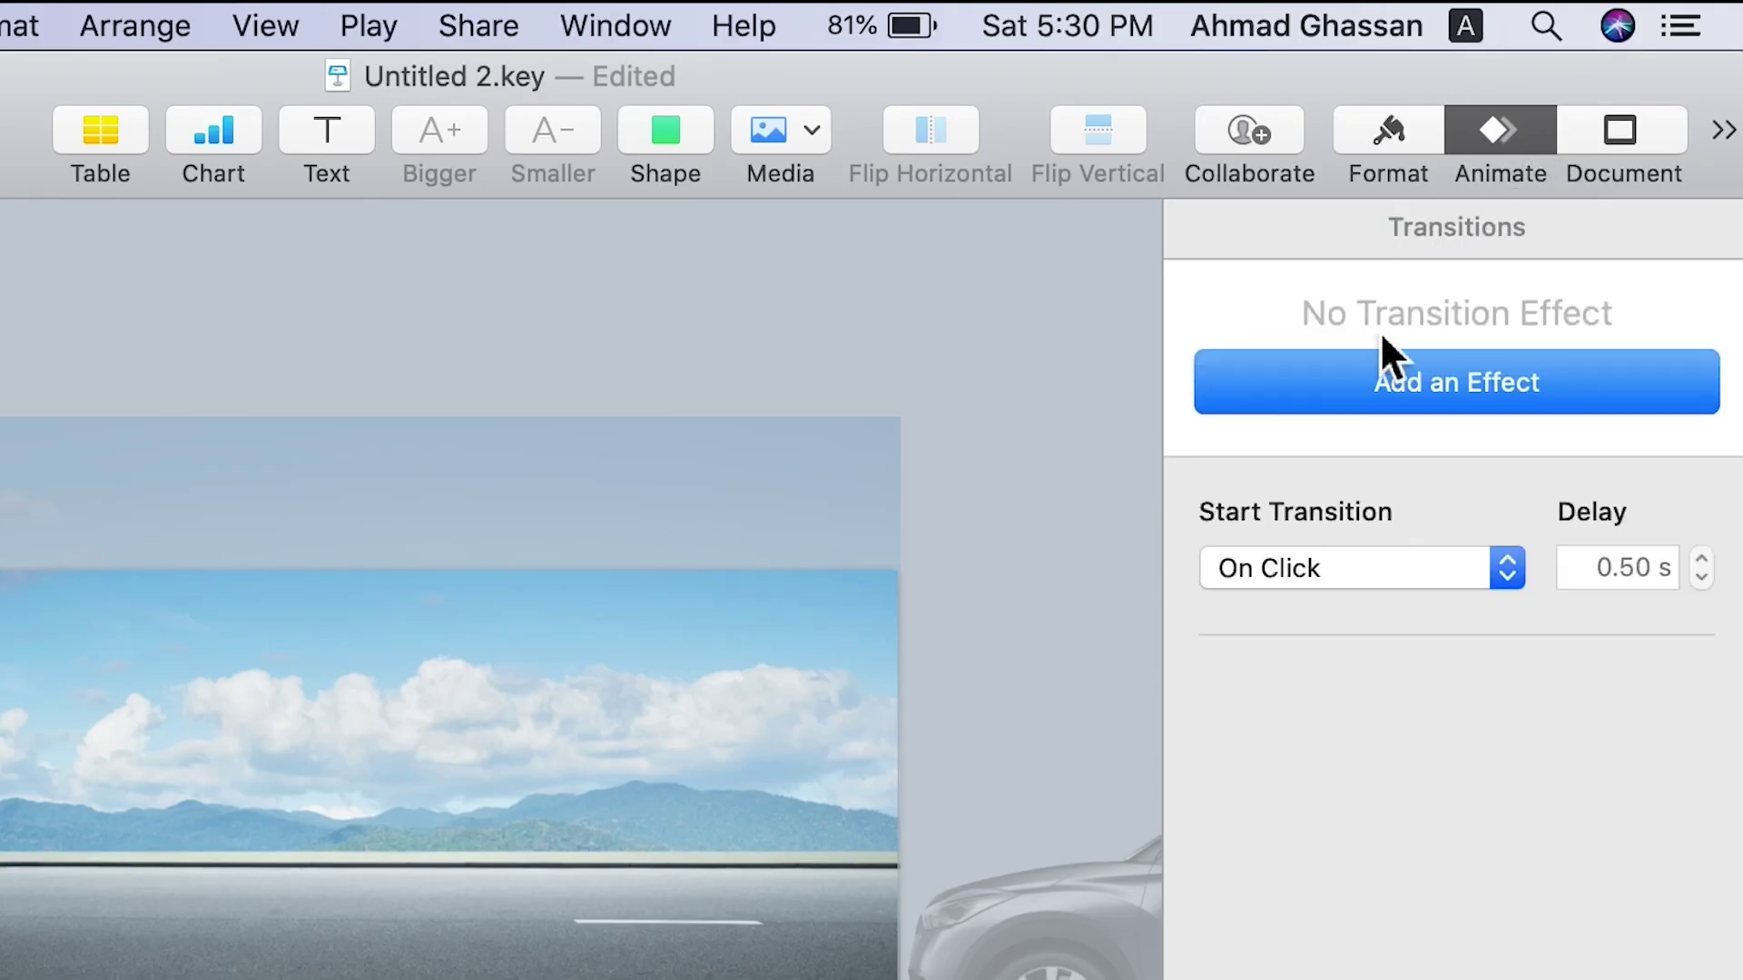
left_click(1365, 383)
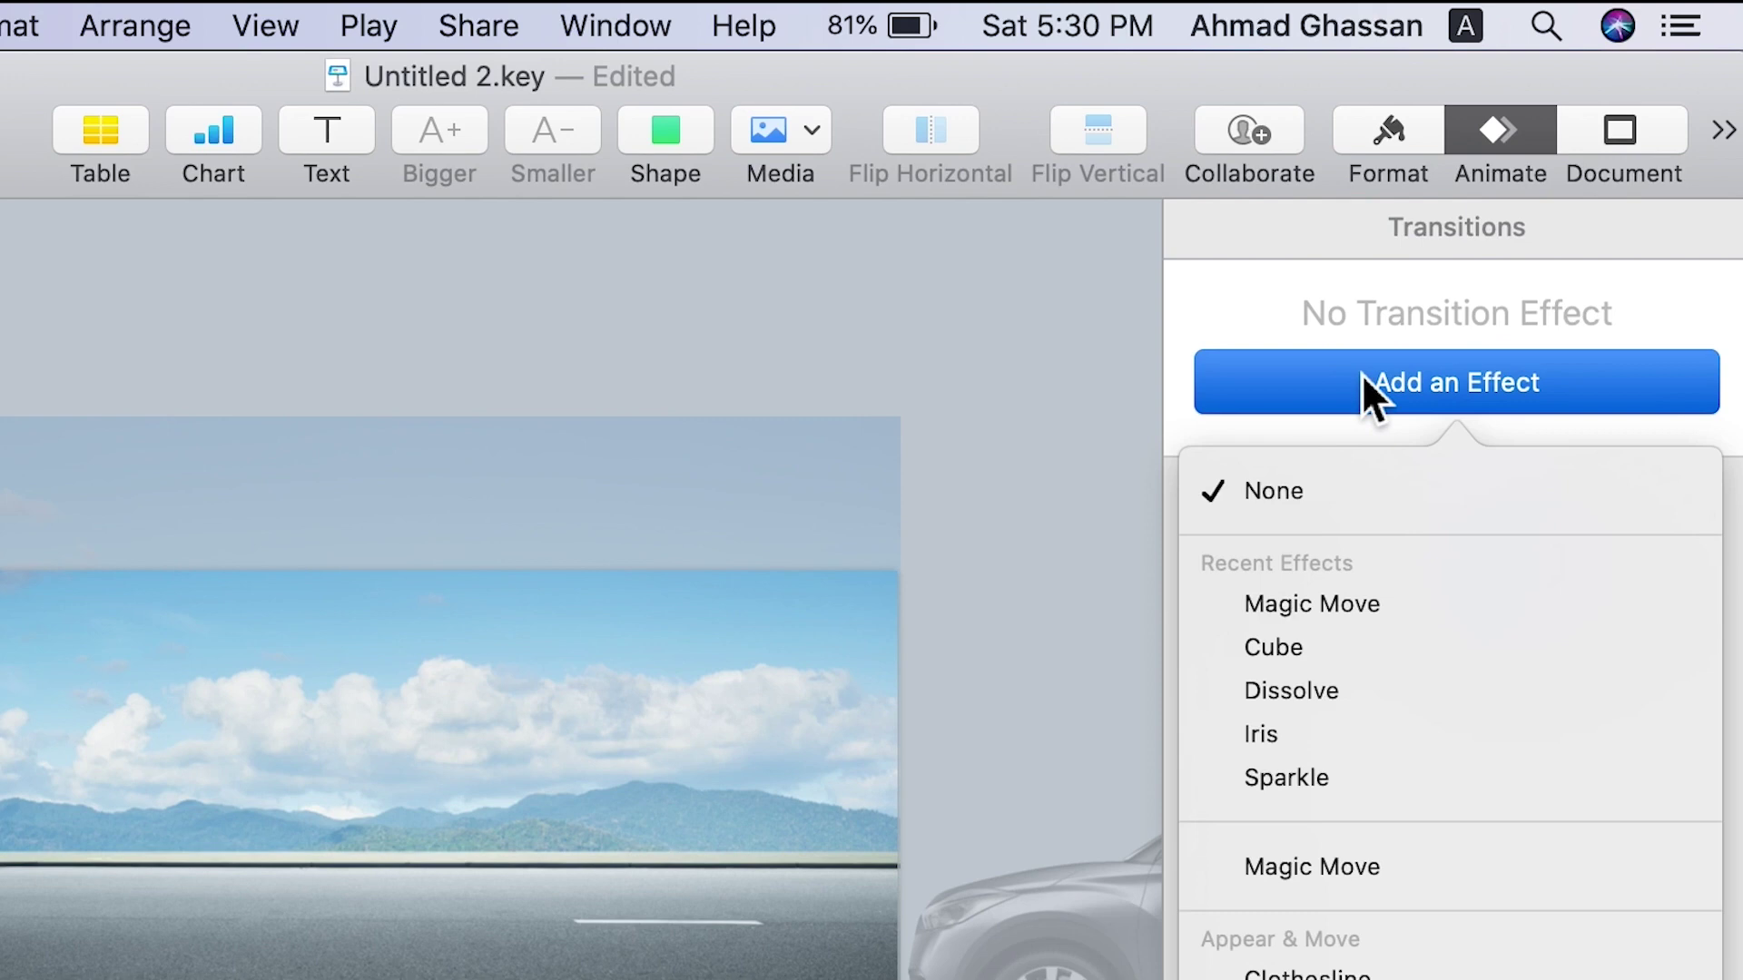
left_click(1268, 603)
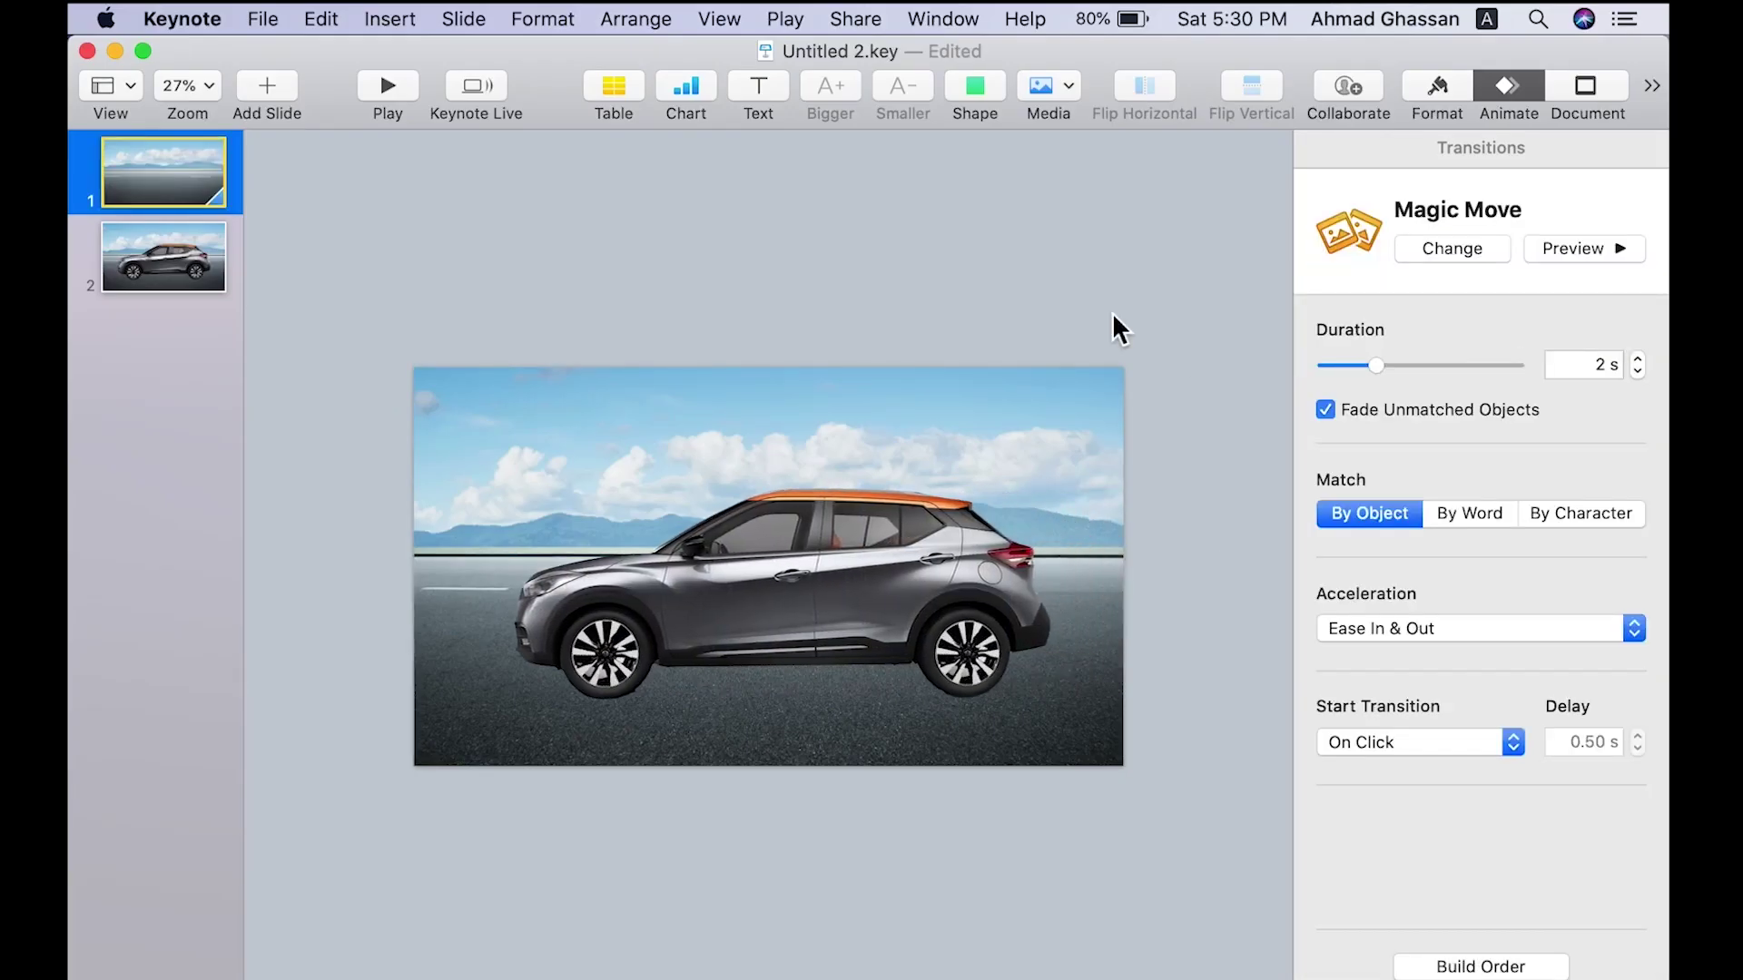
left_click(1581, 248)
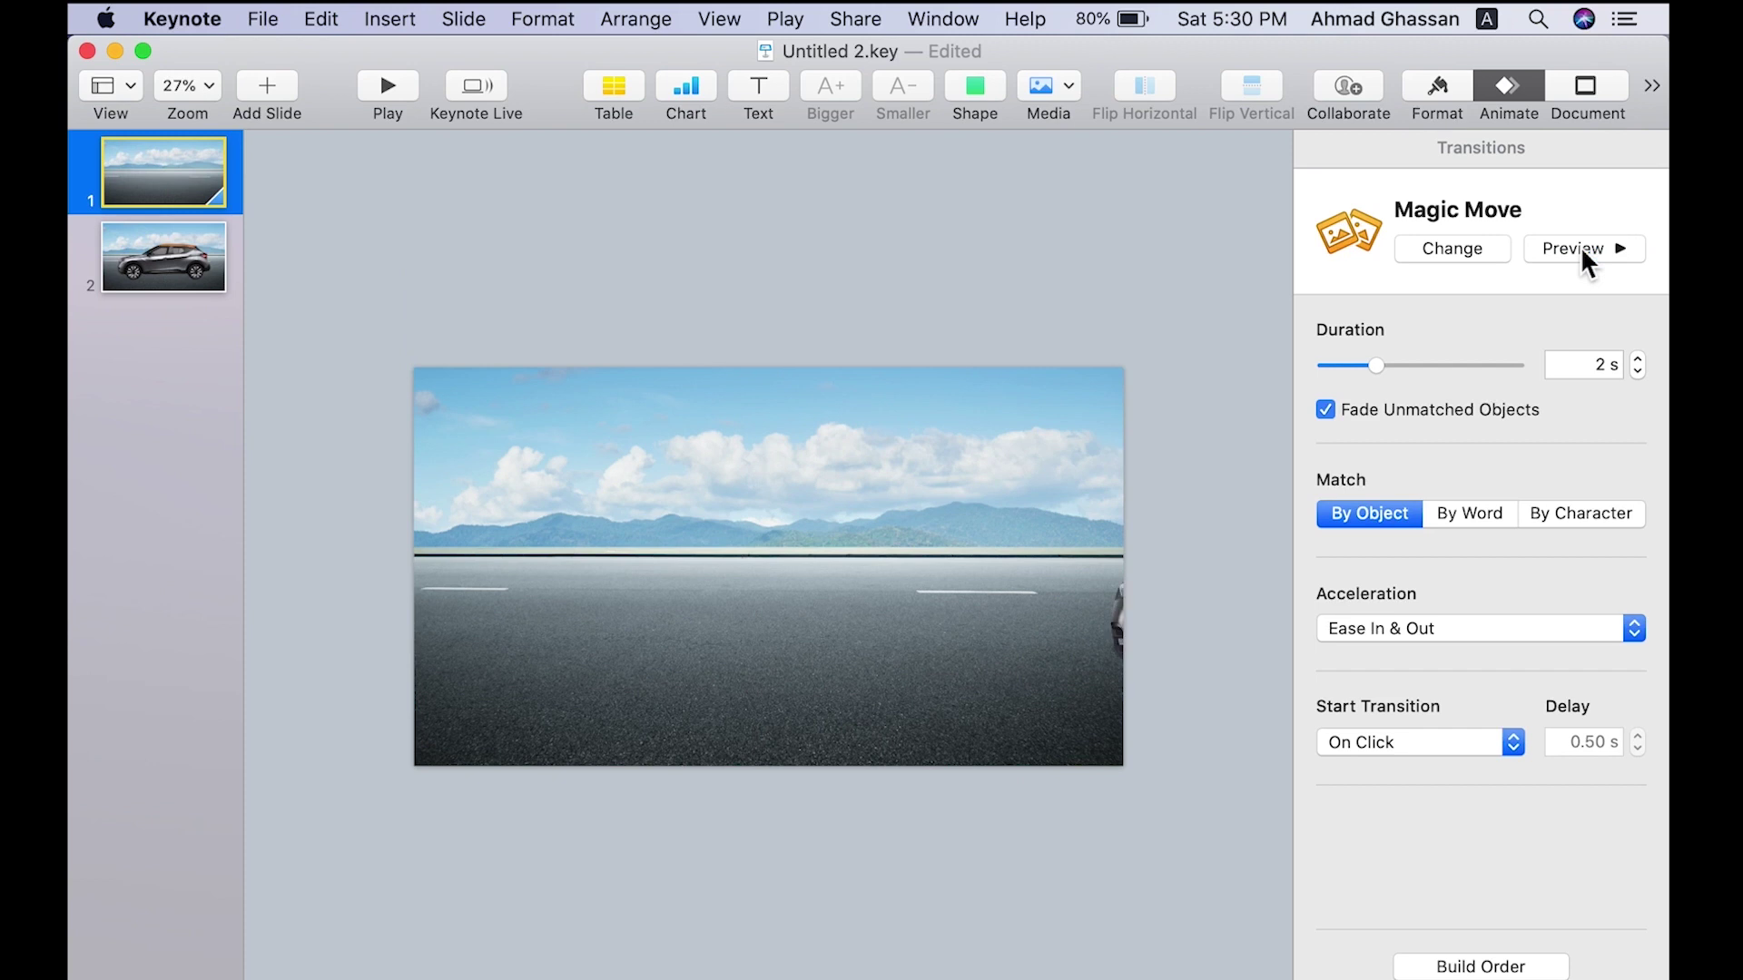
Duplicate slide 2, which holds the car in the middle of the road, to create slide 3.
key("Down")
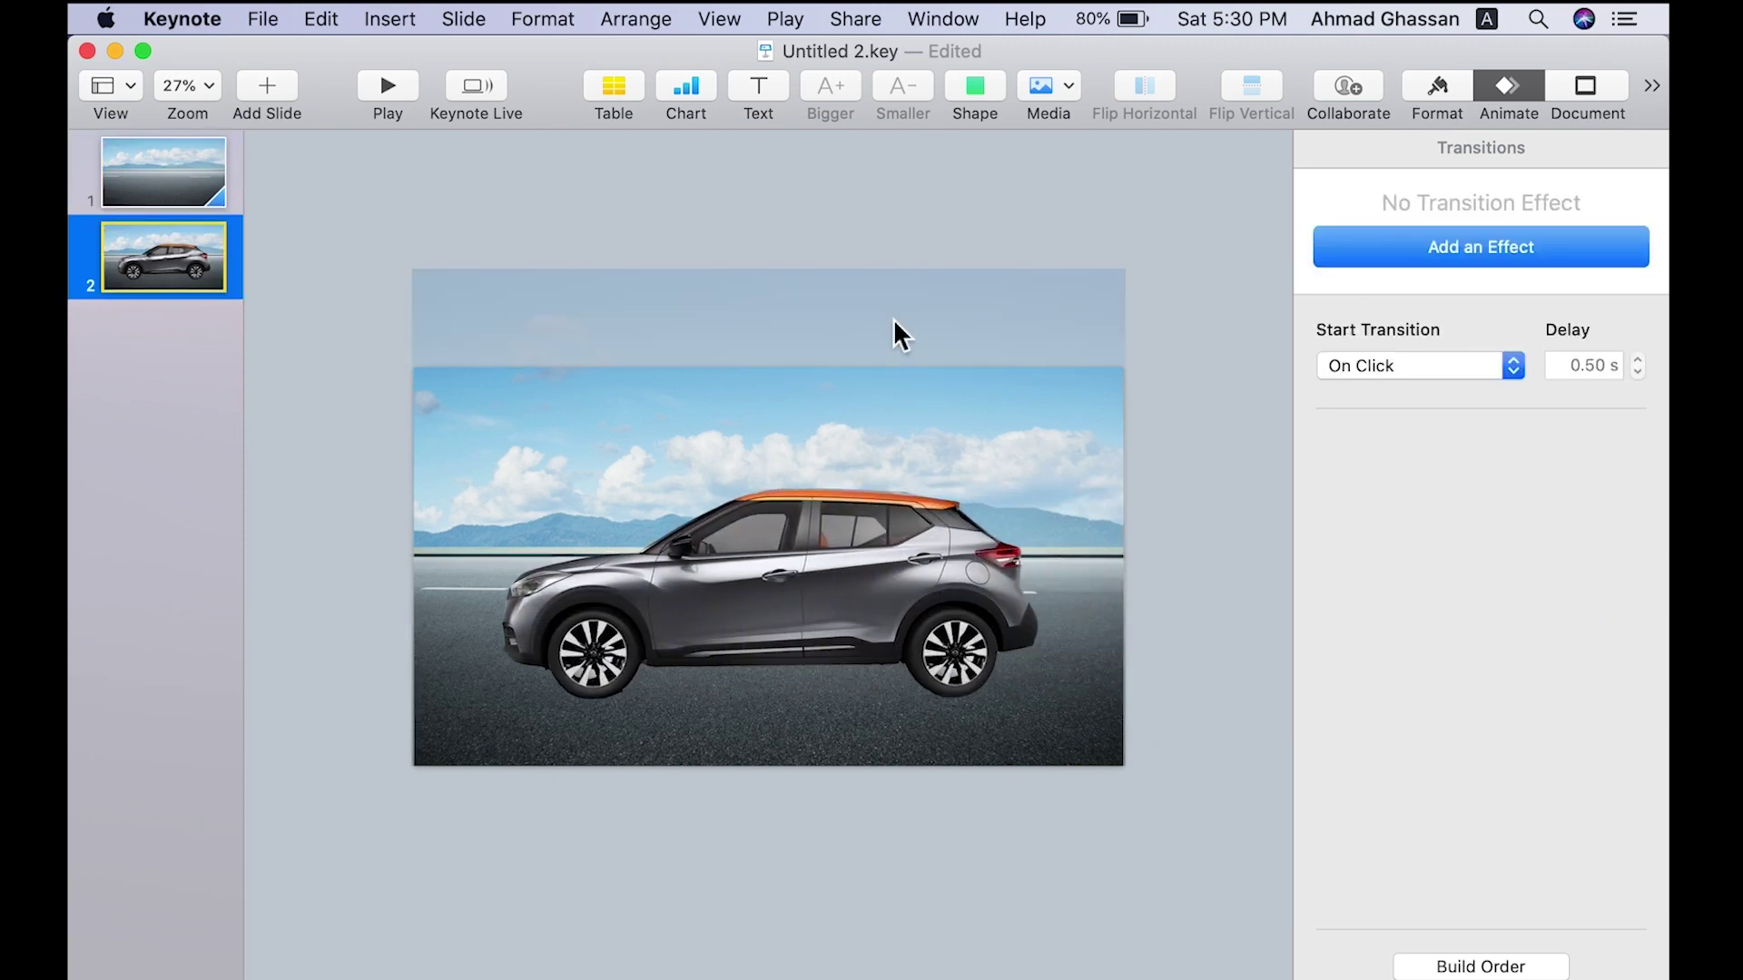
right_click(160, 242)
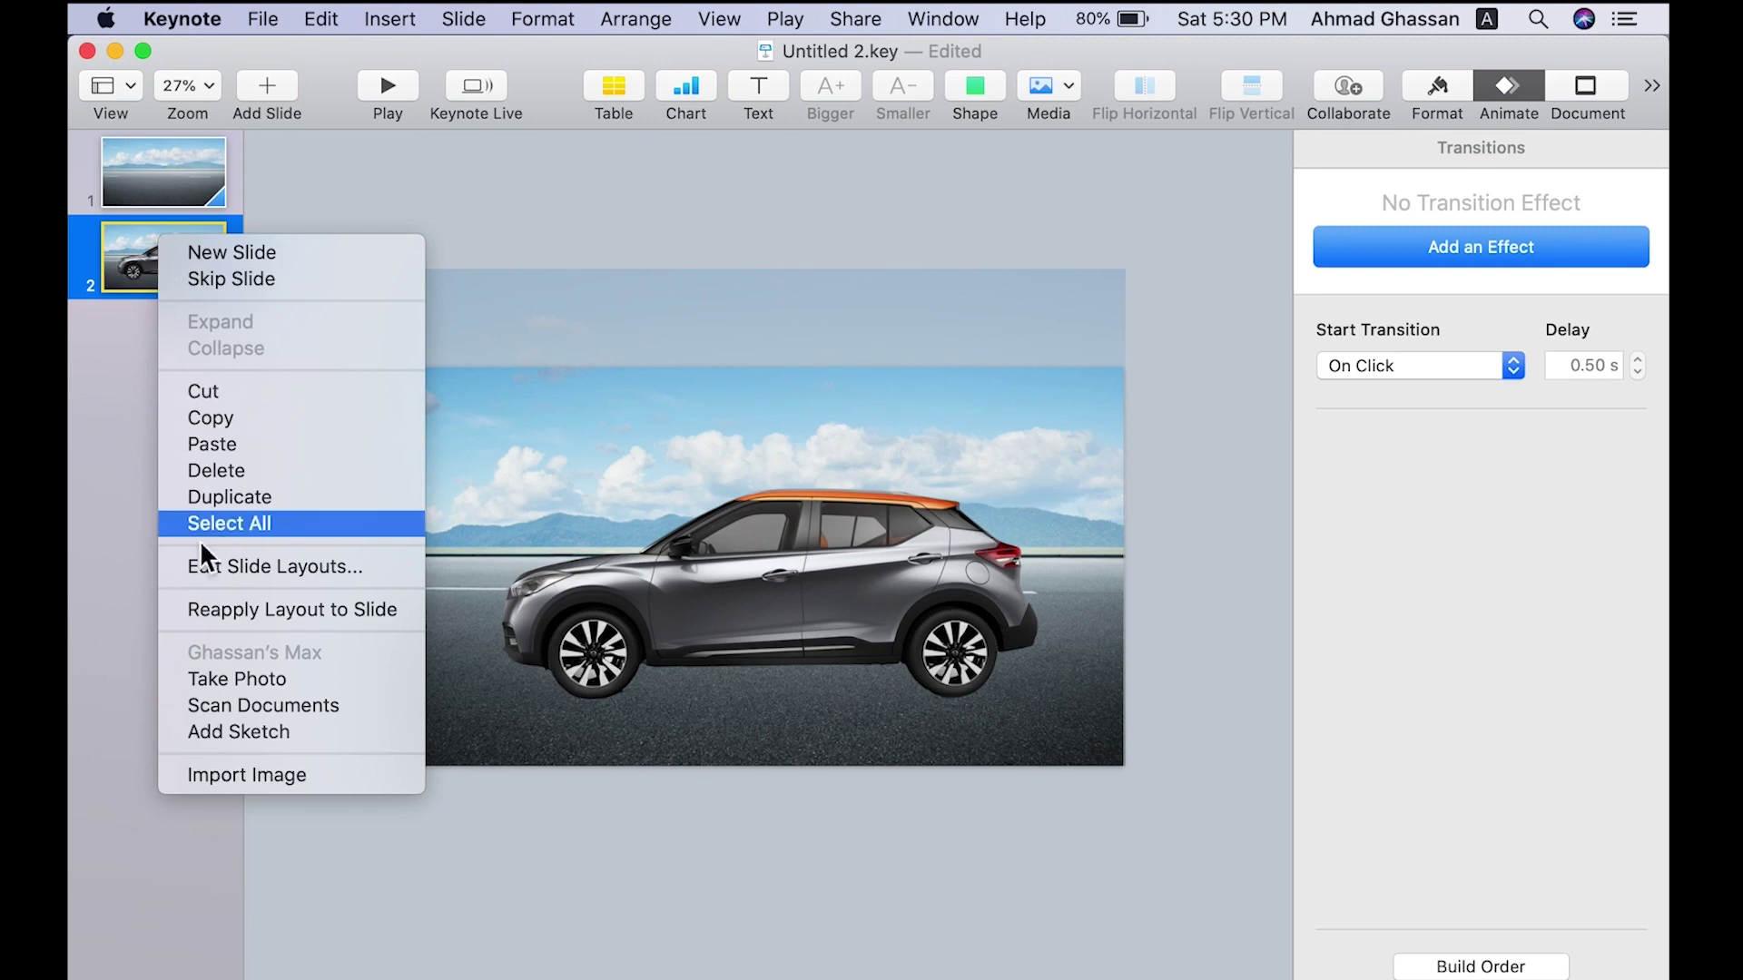
left_click(229, 496)
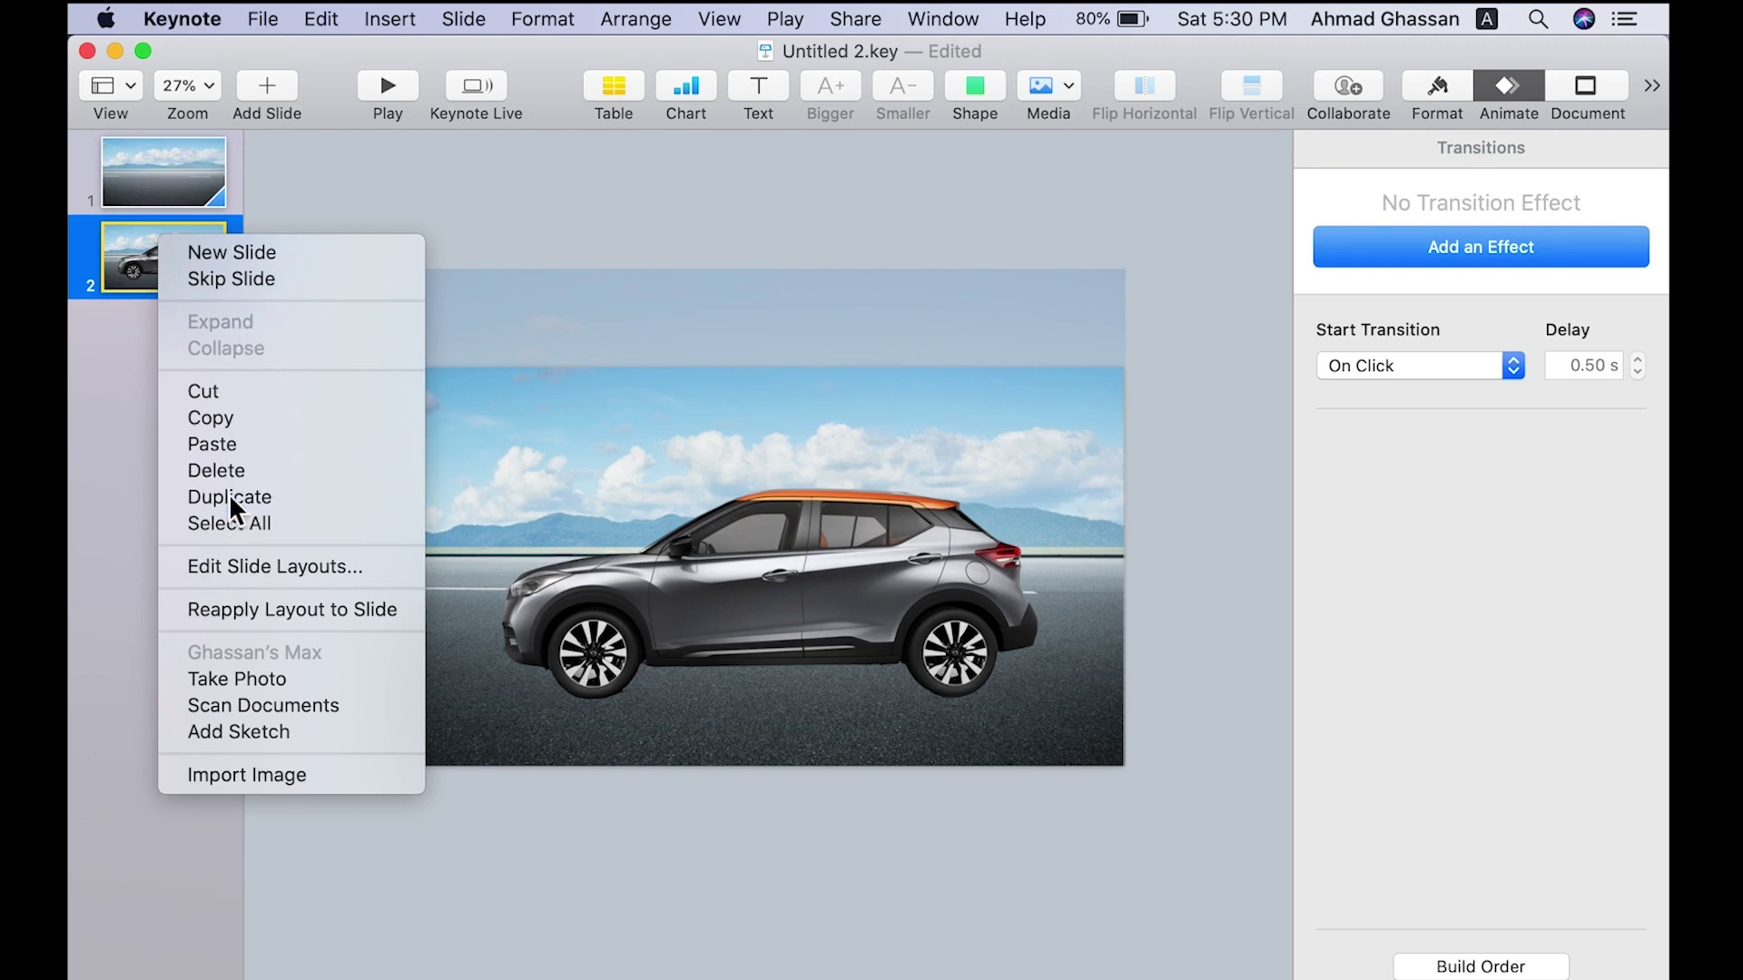
Rotate the rear and front wheel rims on slide 3 nearly half a turn each.
scroll(515, 659, "down", 3)
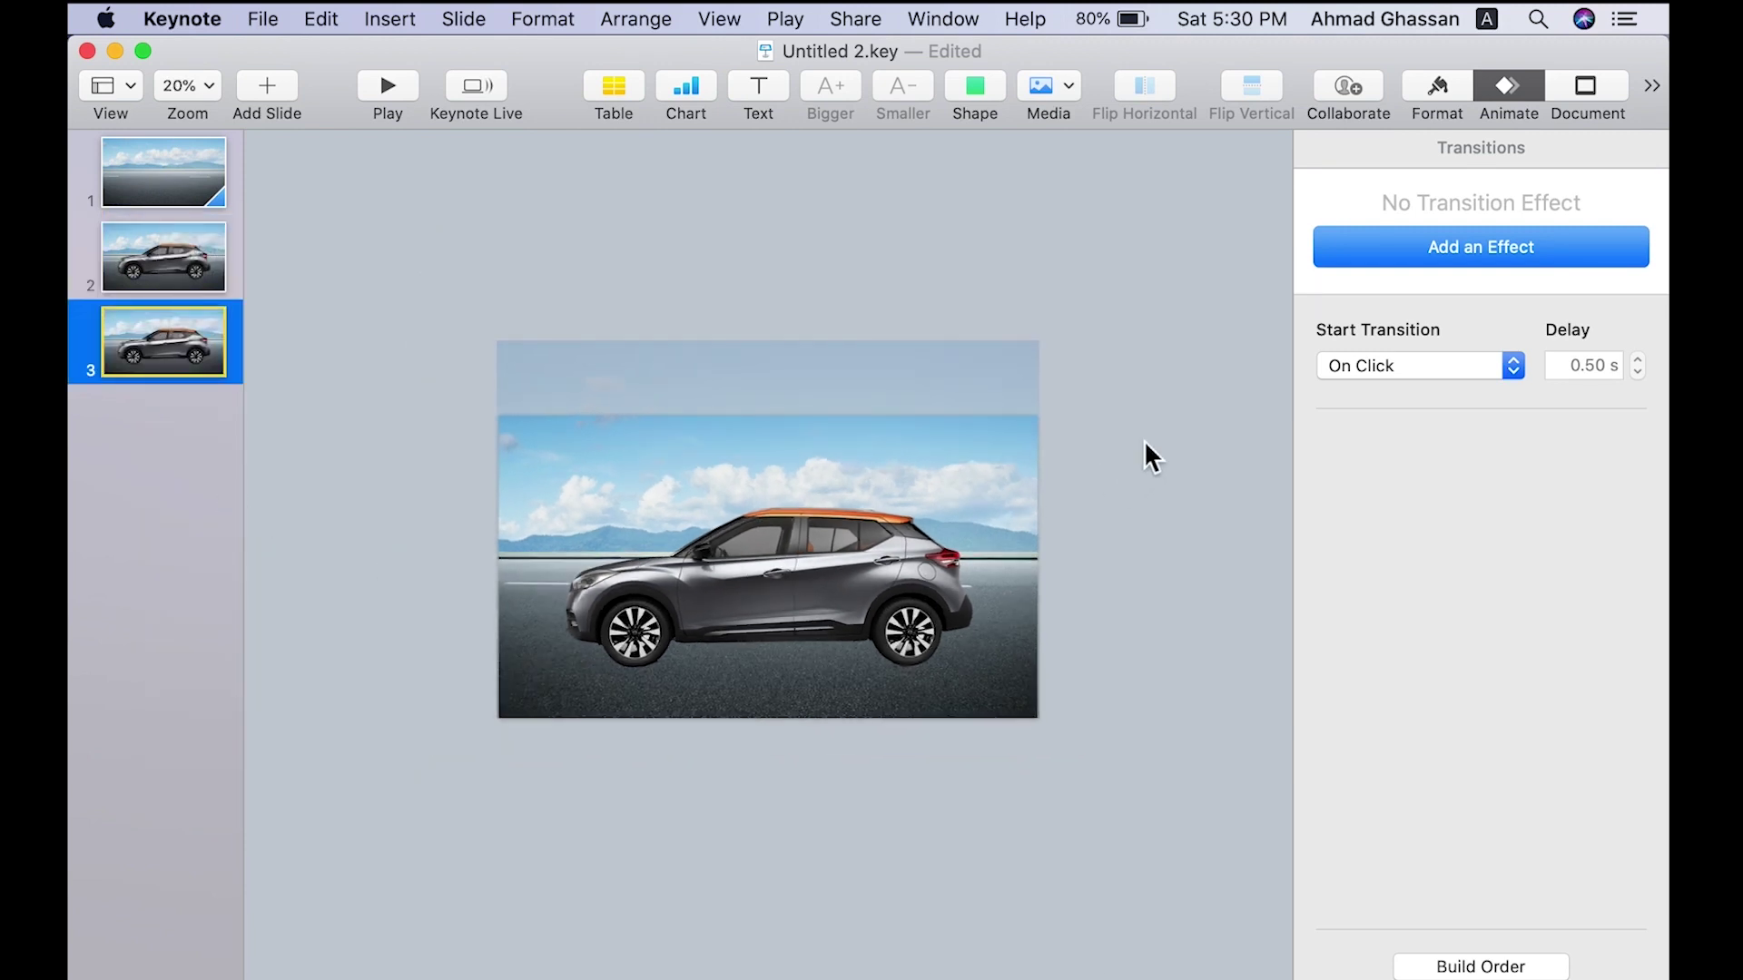
scroll(922, 651, "up", 5)
left_click(917, 636)
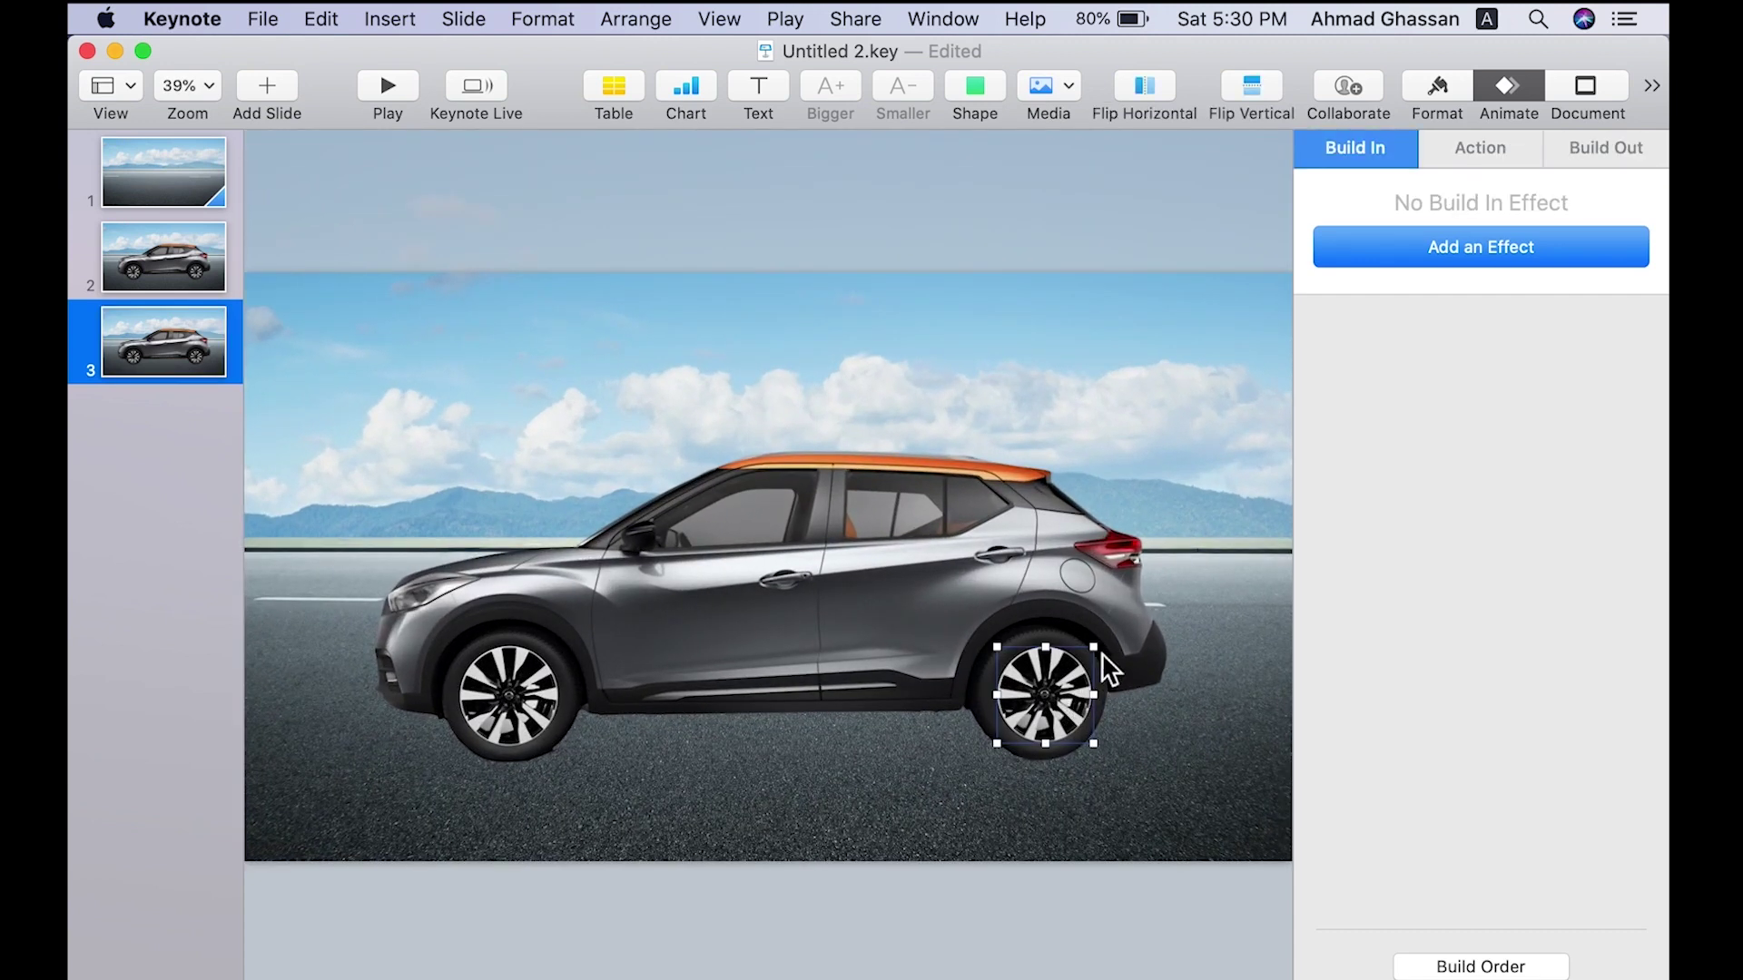
left_click_drag(1092, 654, 977, 733)
left_click(467, 704)
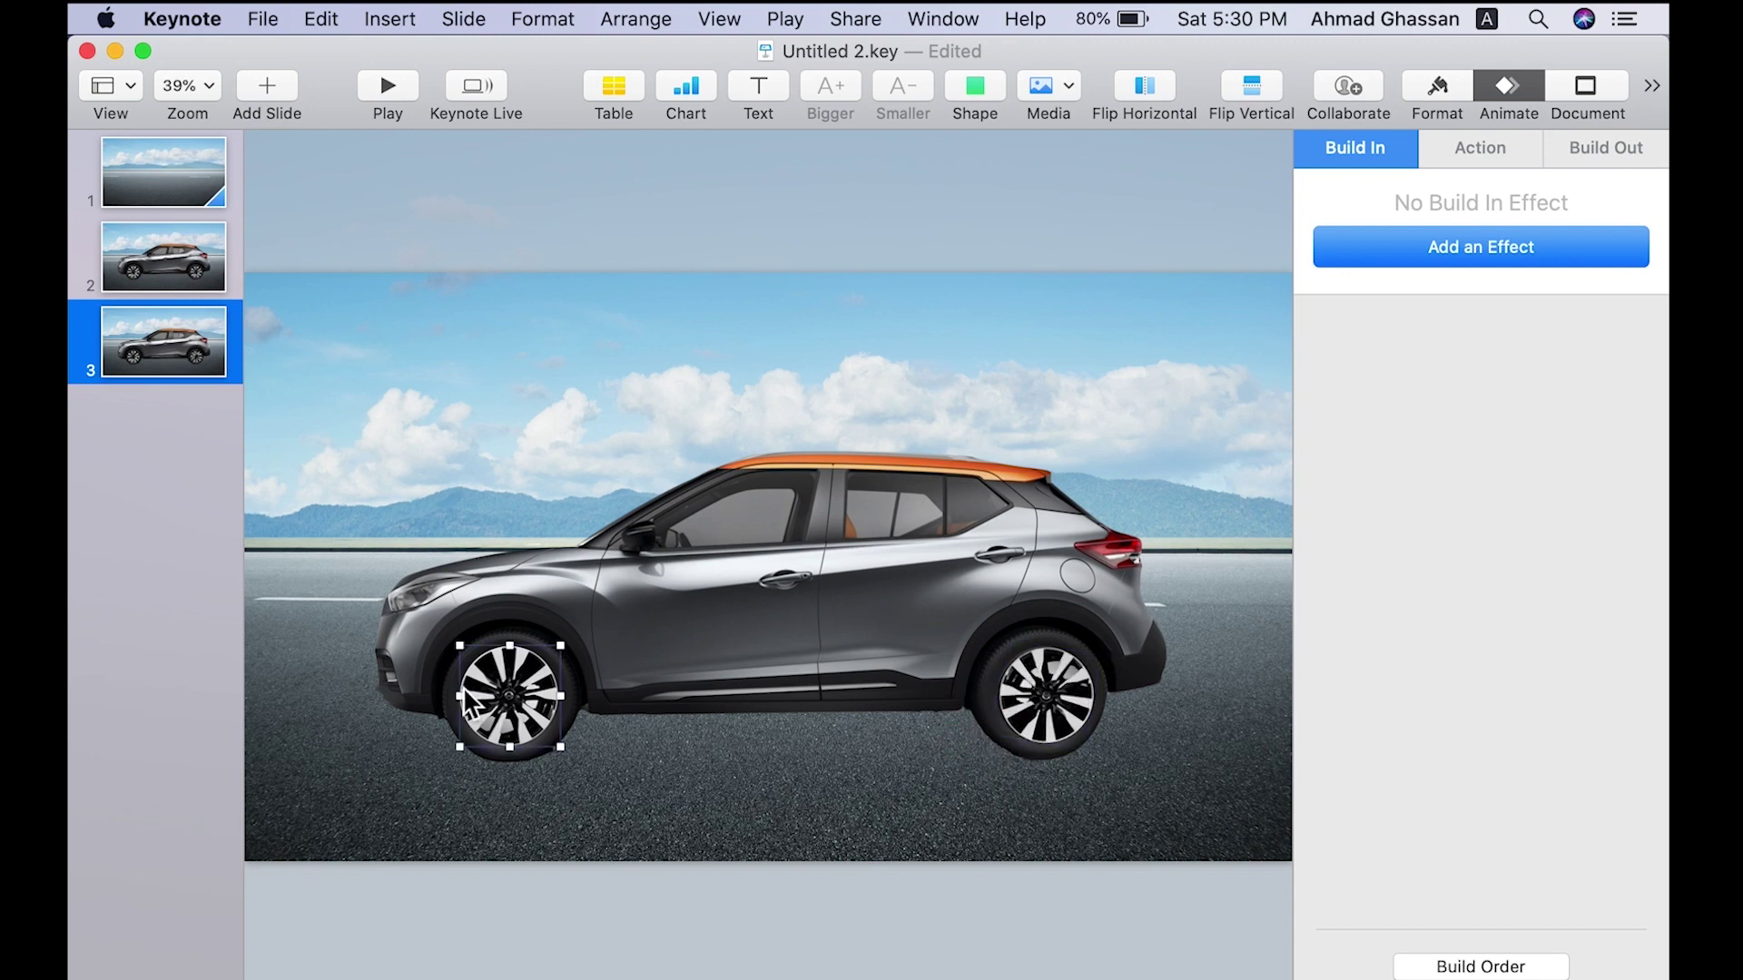
left_click_drag(561, 645, 443, 744)
Add a Magic Move transition to slide 2.
scroll(563, 736, "down", 2)
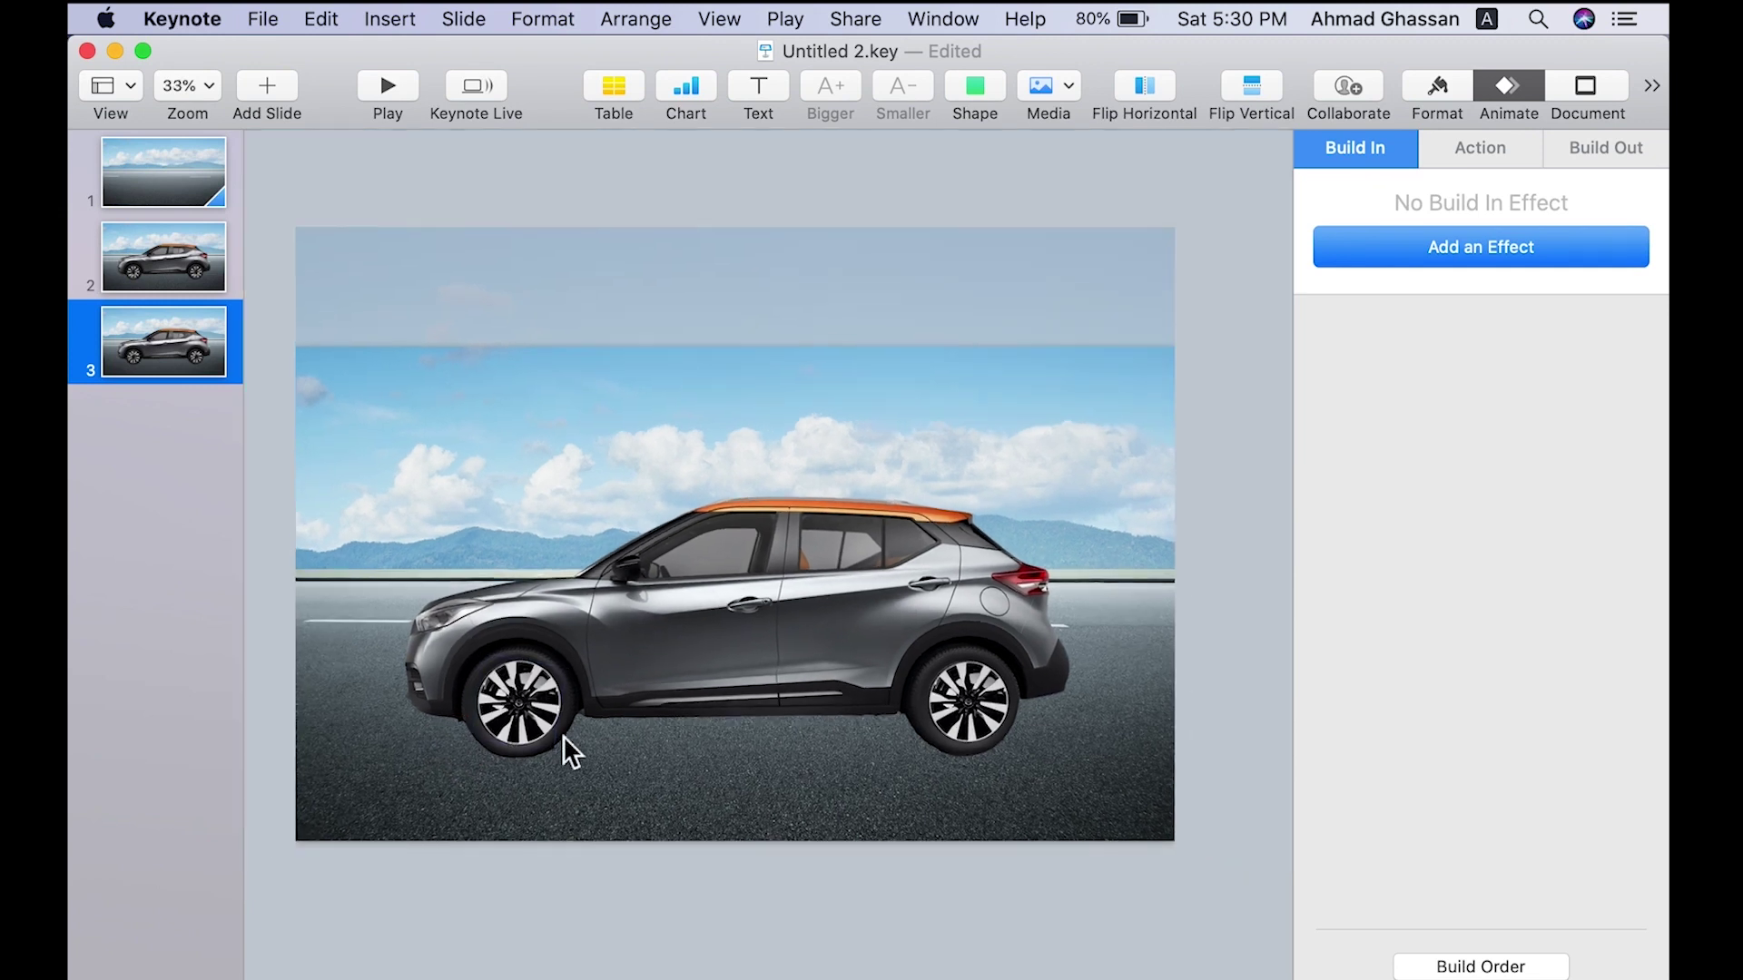
scroll(563, 736, "down", 2)
left_click(152, 268)
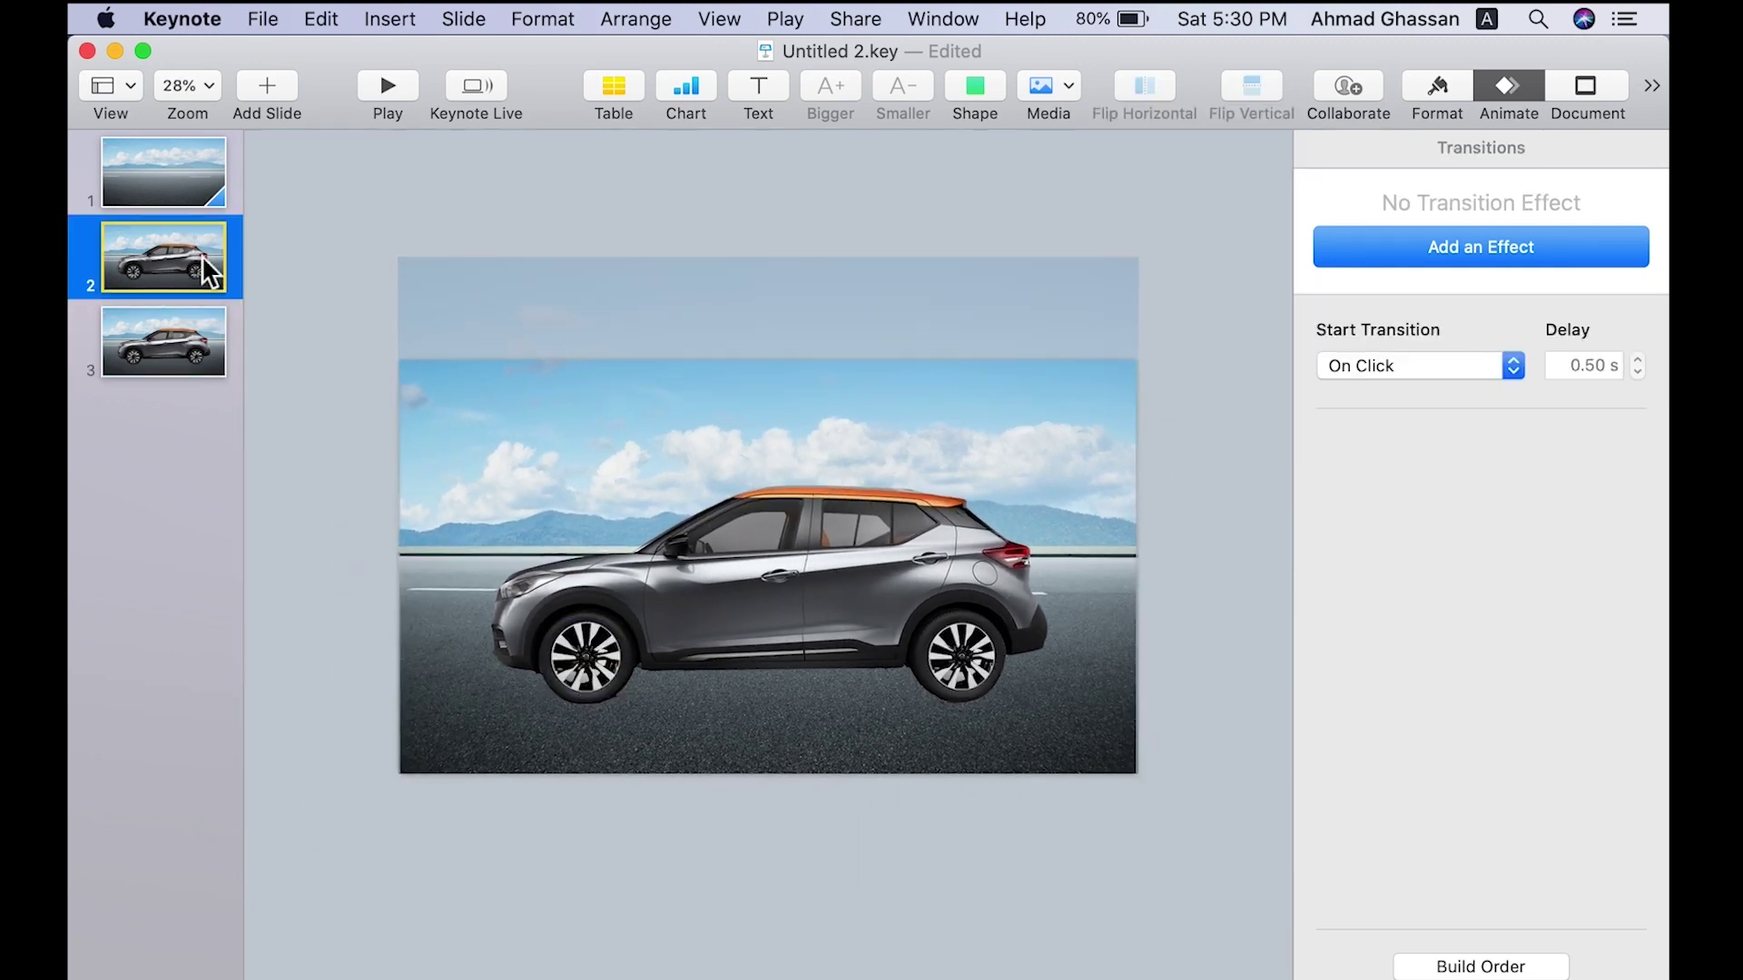
left_click(1507, 86)
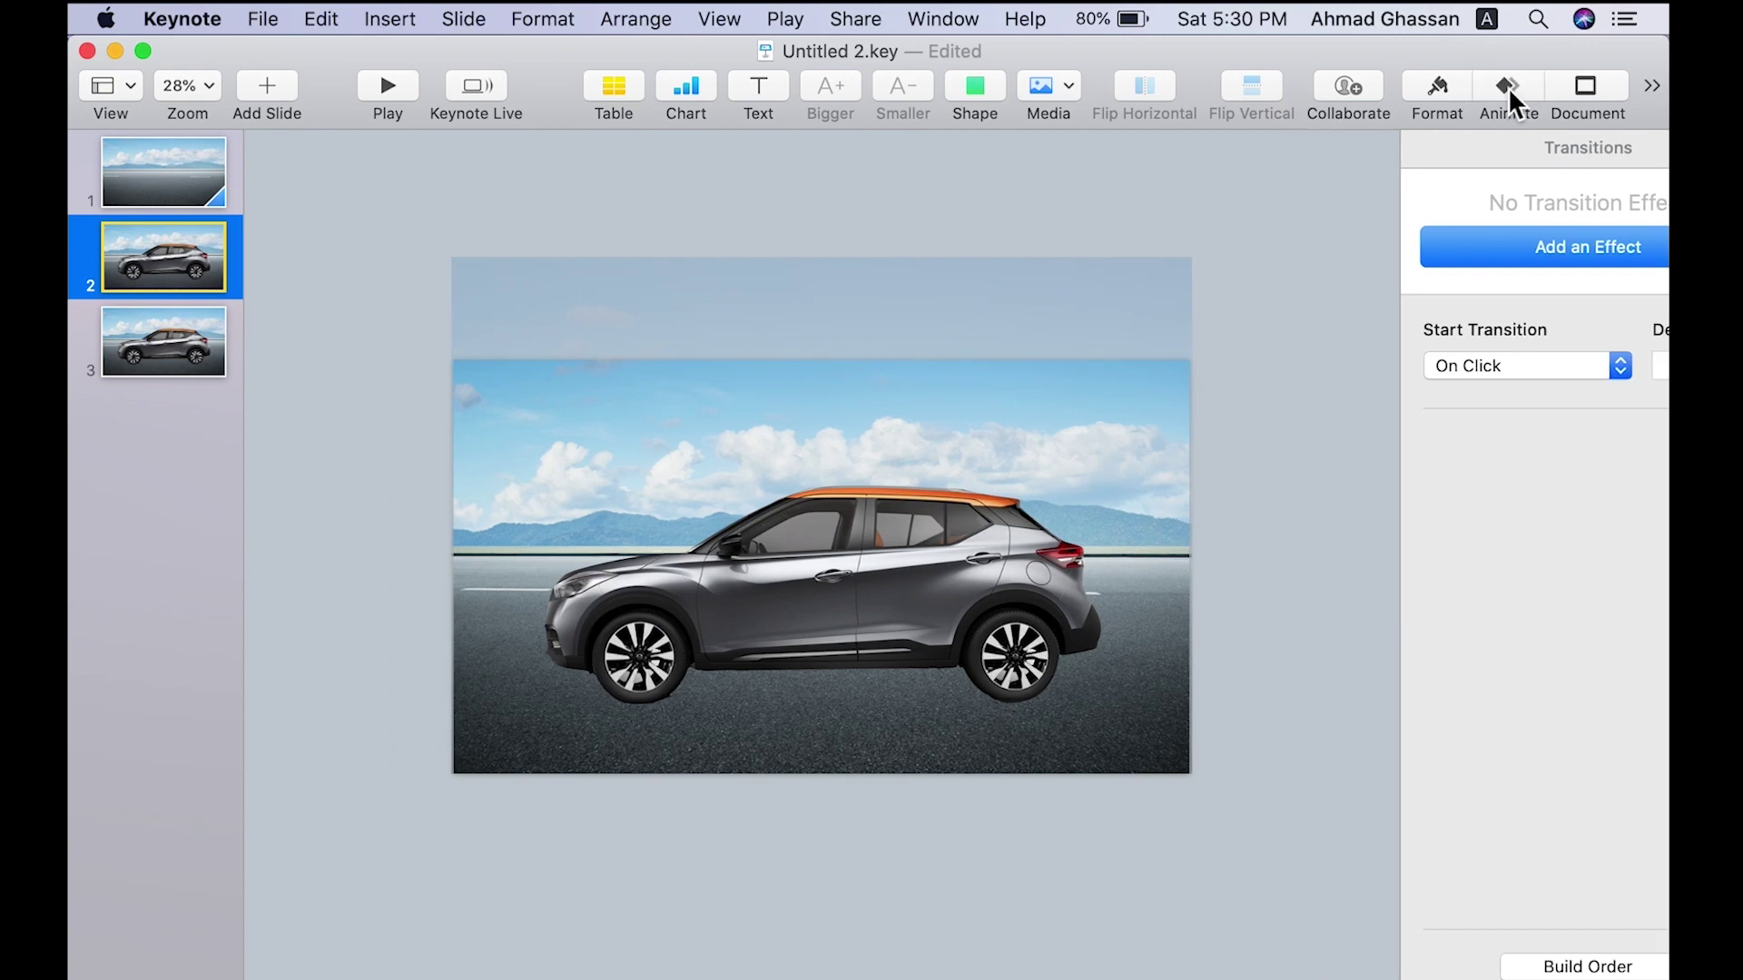
left_click(1507, 87)
left_click(1447, 245)
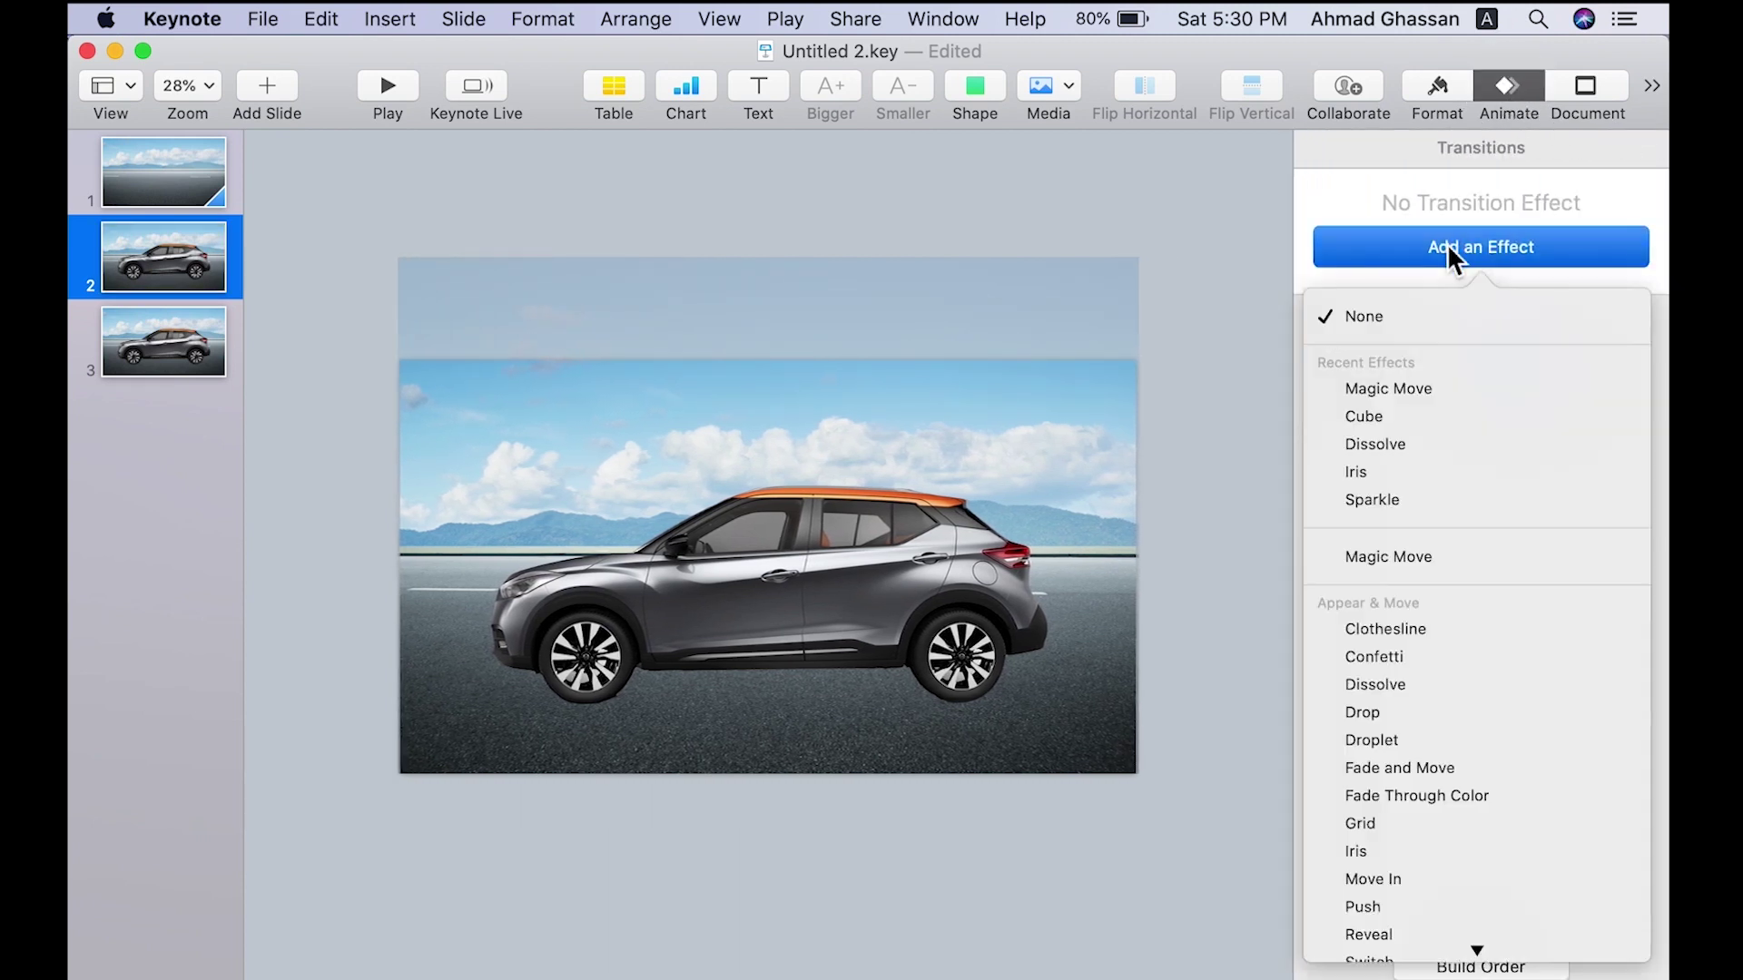
left_click(1364, 384)
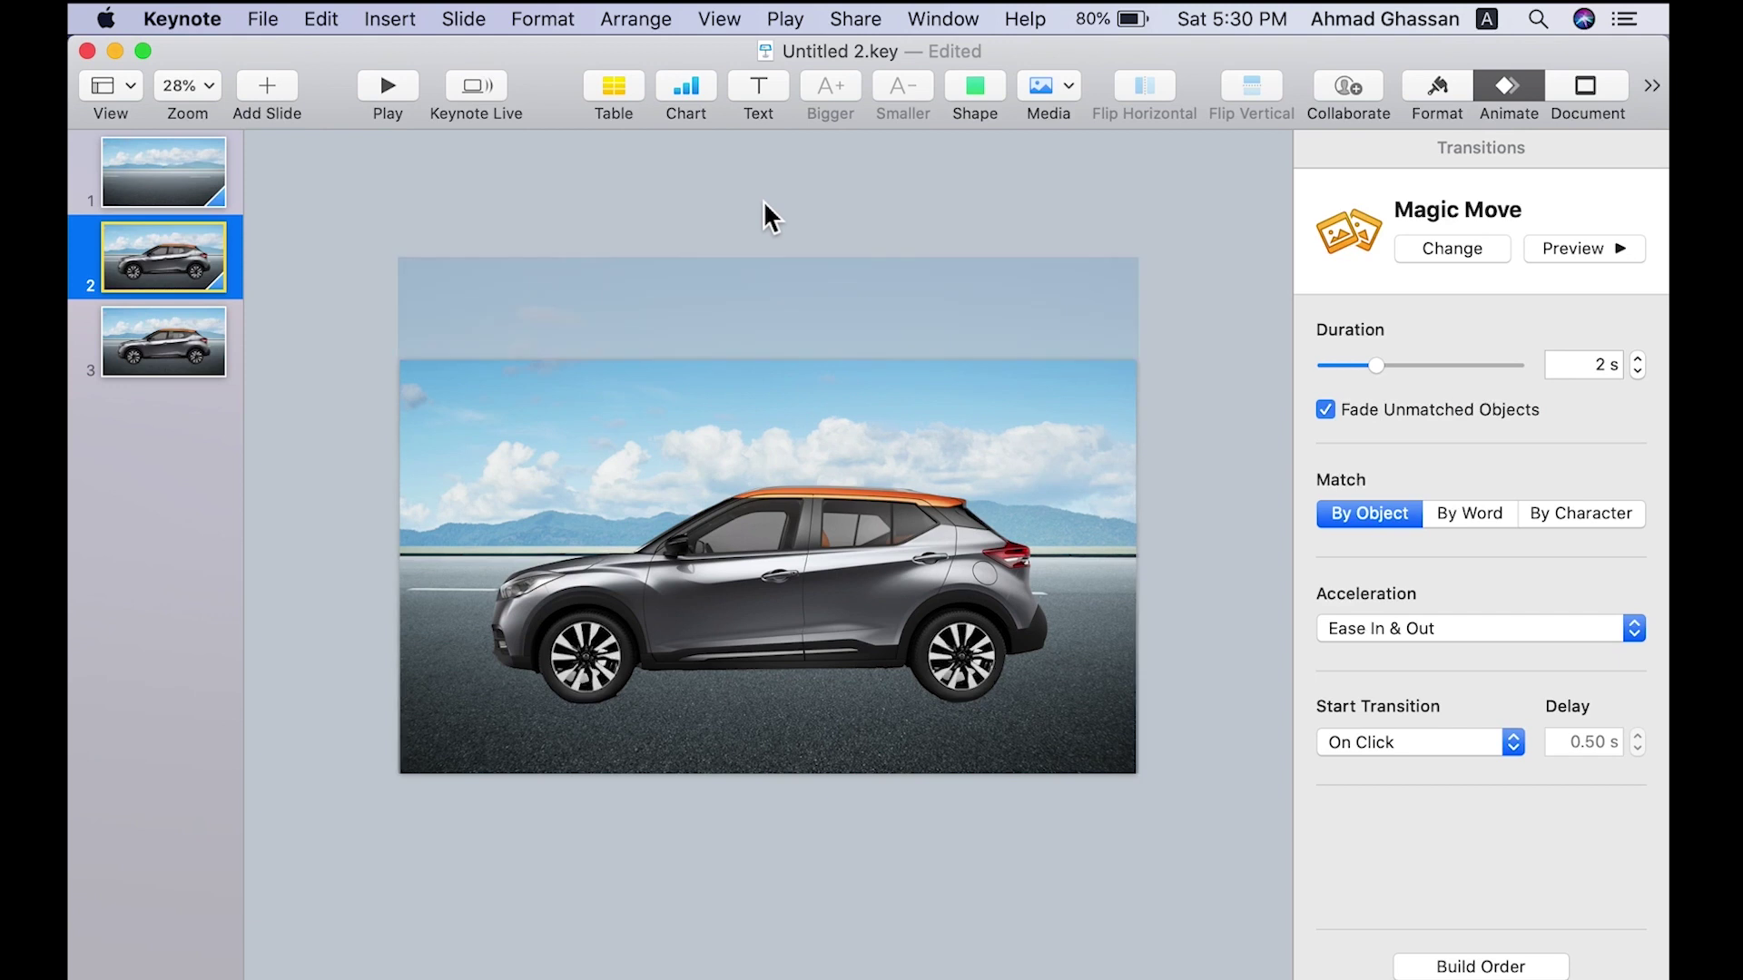
Move the car body and both rims together, without the background, off the left edge of slide 3.
left_click(167, 351)
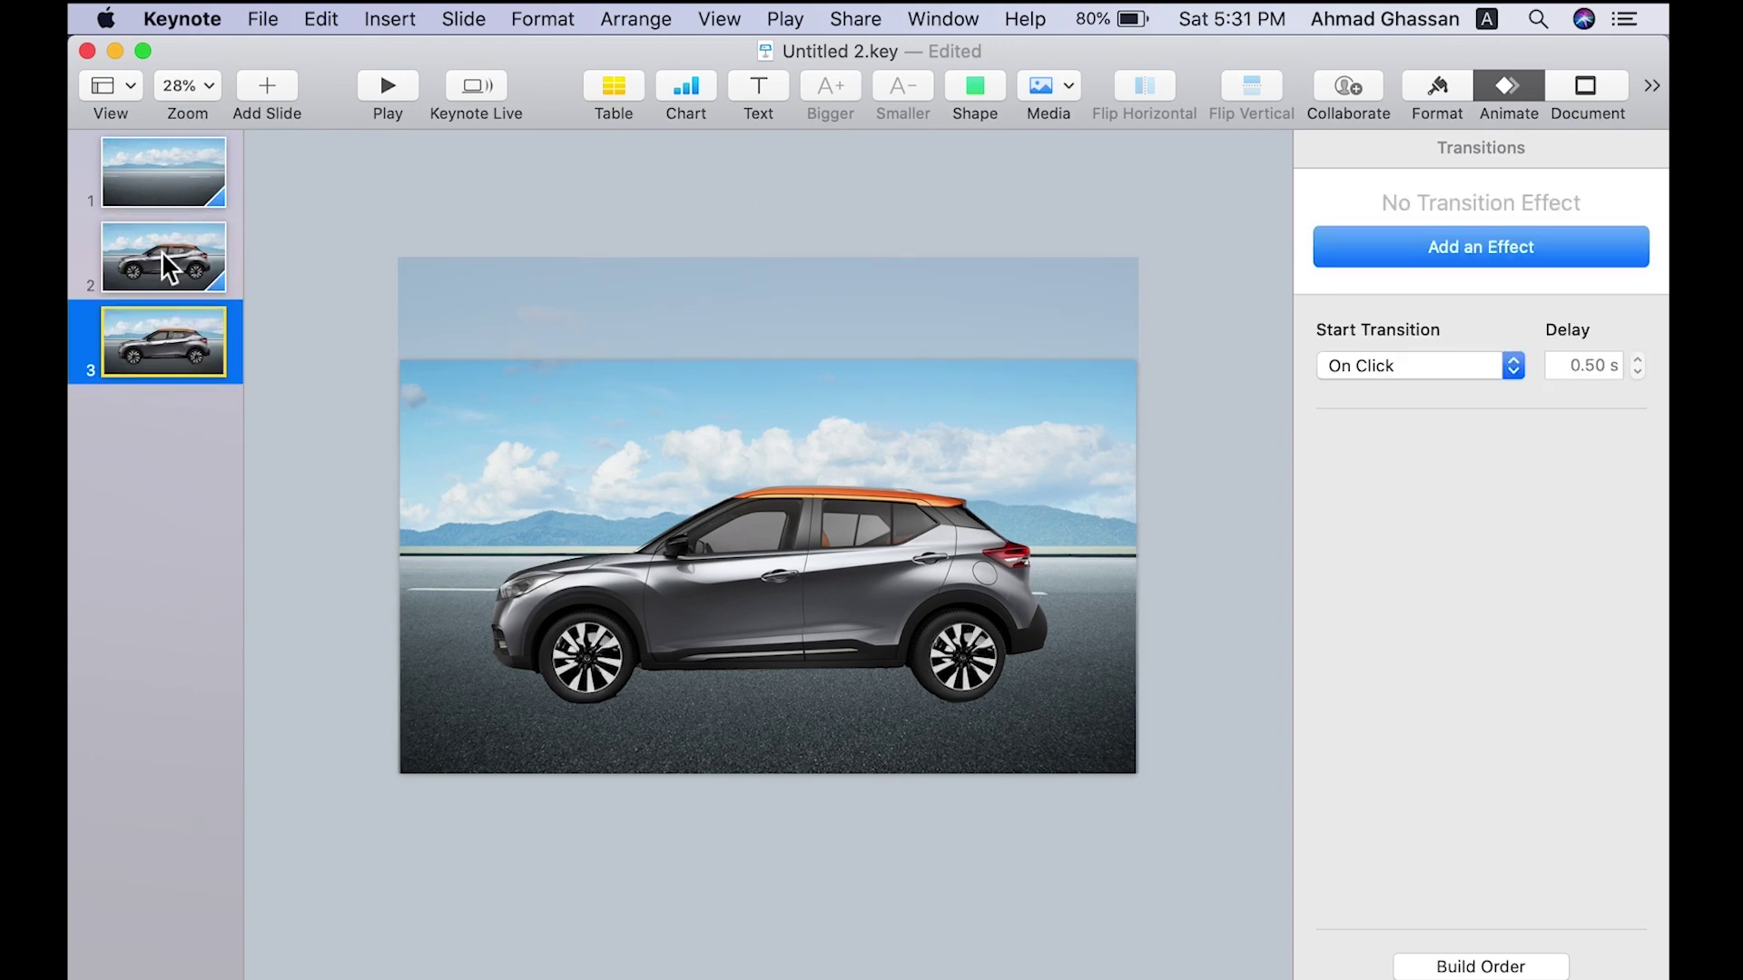
left_click_drag(326, 455, 1160, 831)
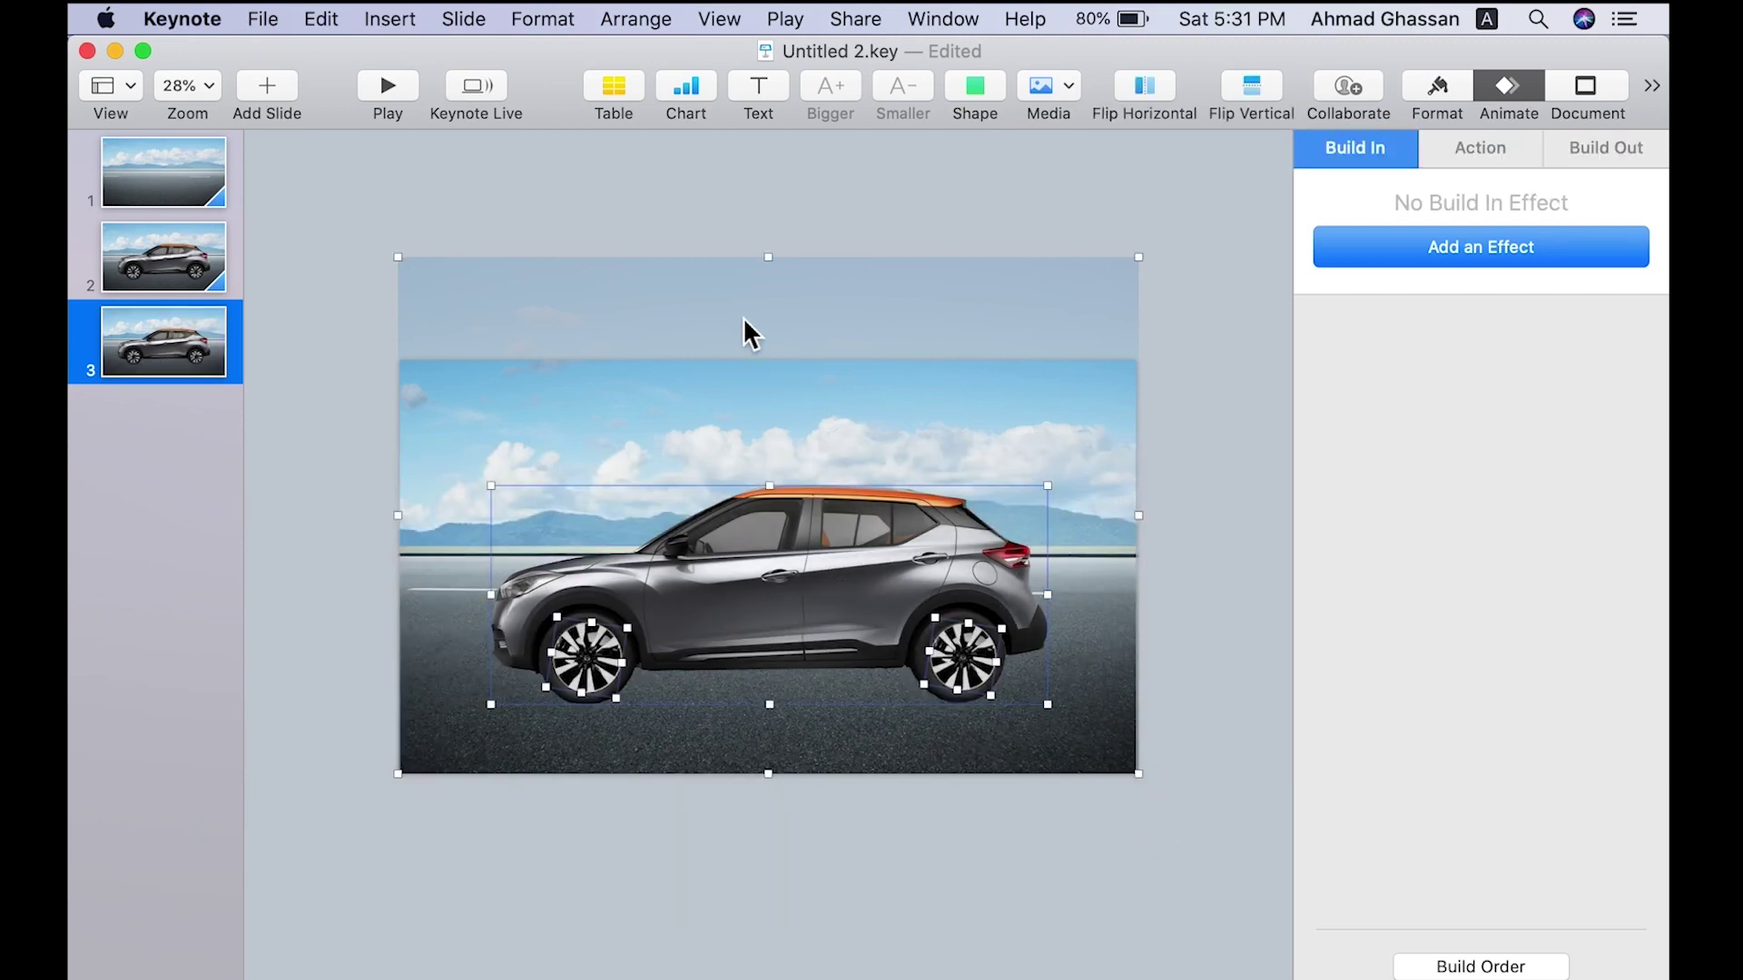
left_click_drag(1010, 592, 350, 613)
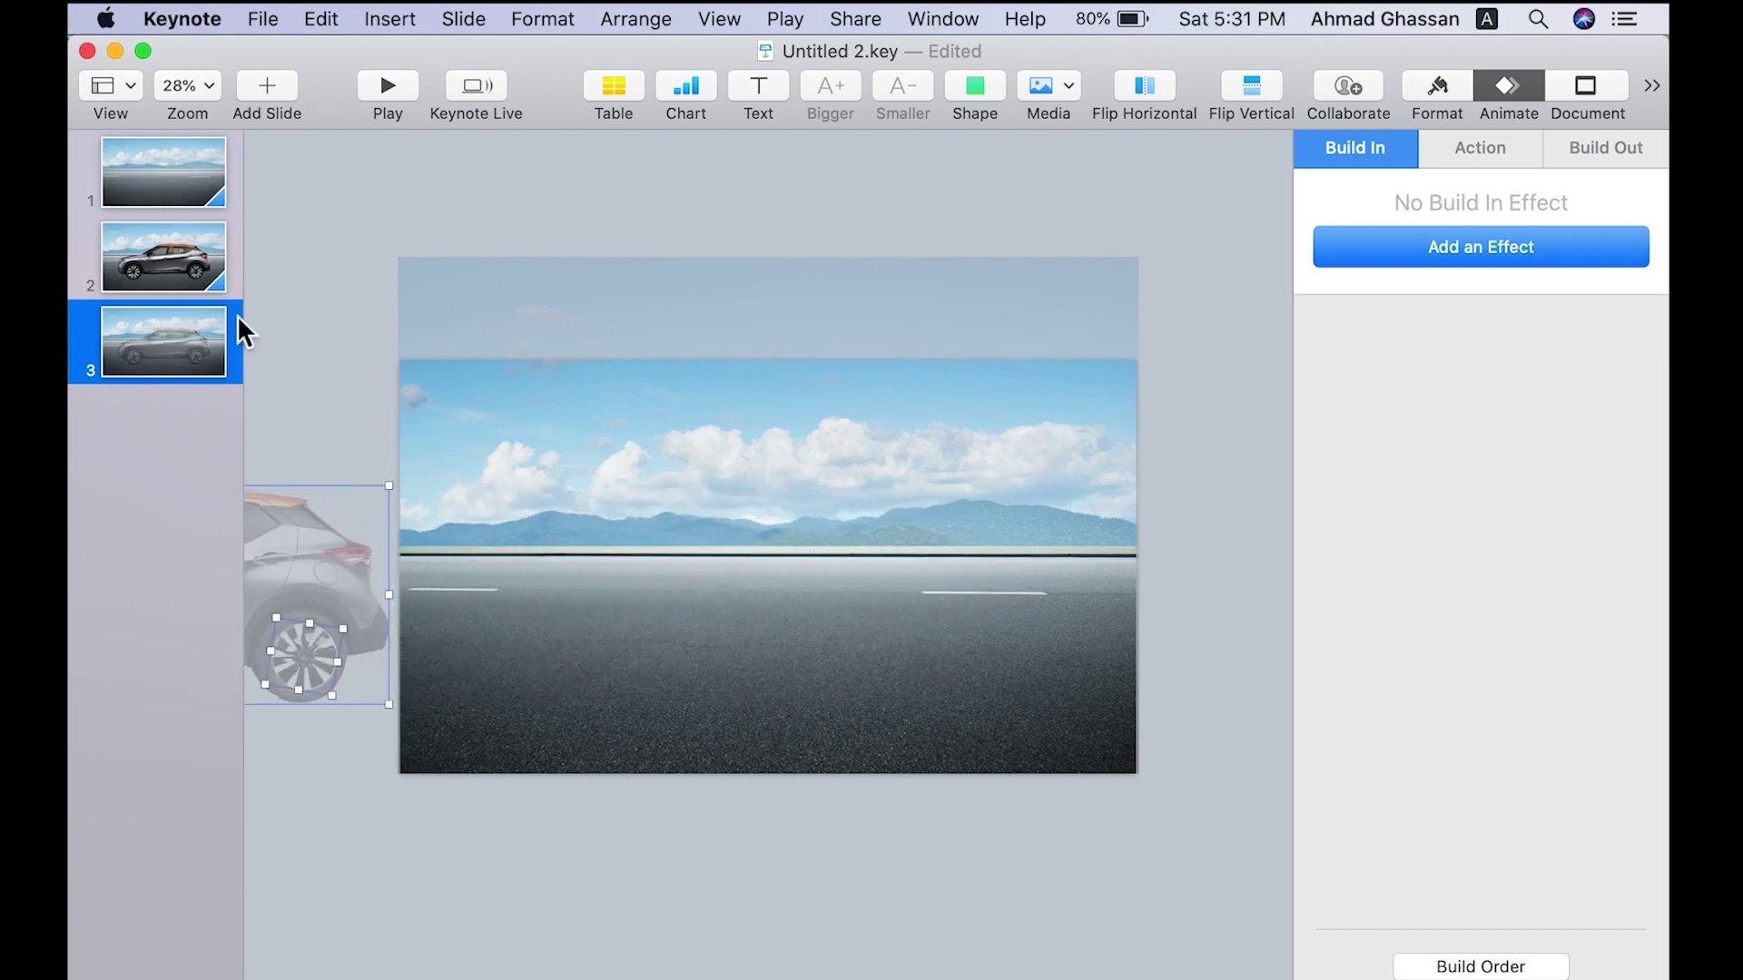
Shorten slide 2's Magic Move duration to 0.8 s, previewing the transition at 1 s and 0.6 s while adjusting.
left_click(207, 263)
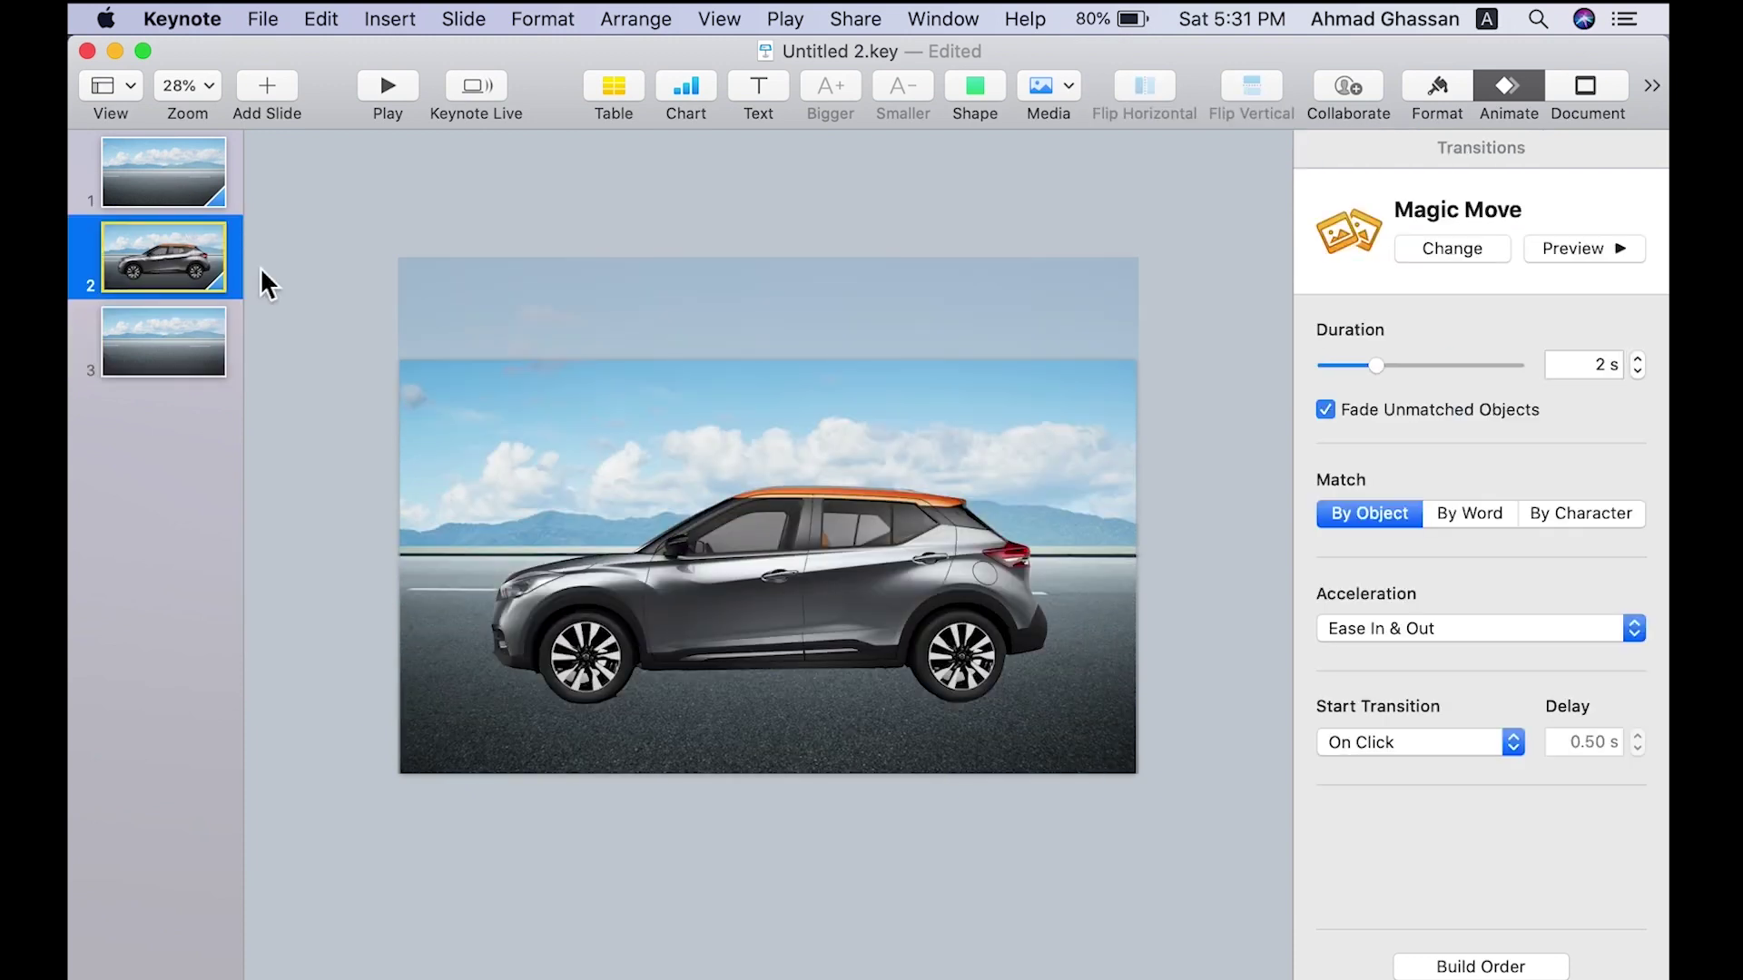
left_click(1558, 255)
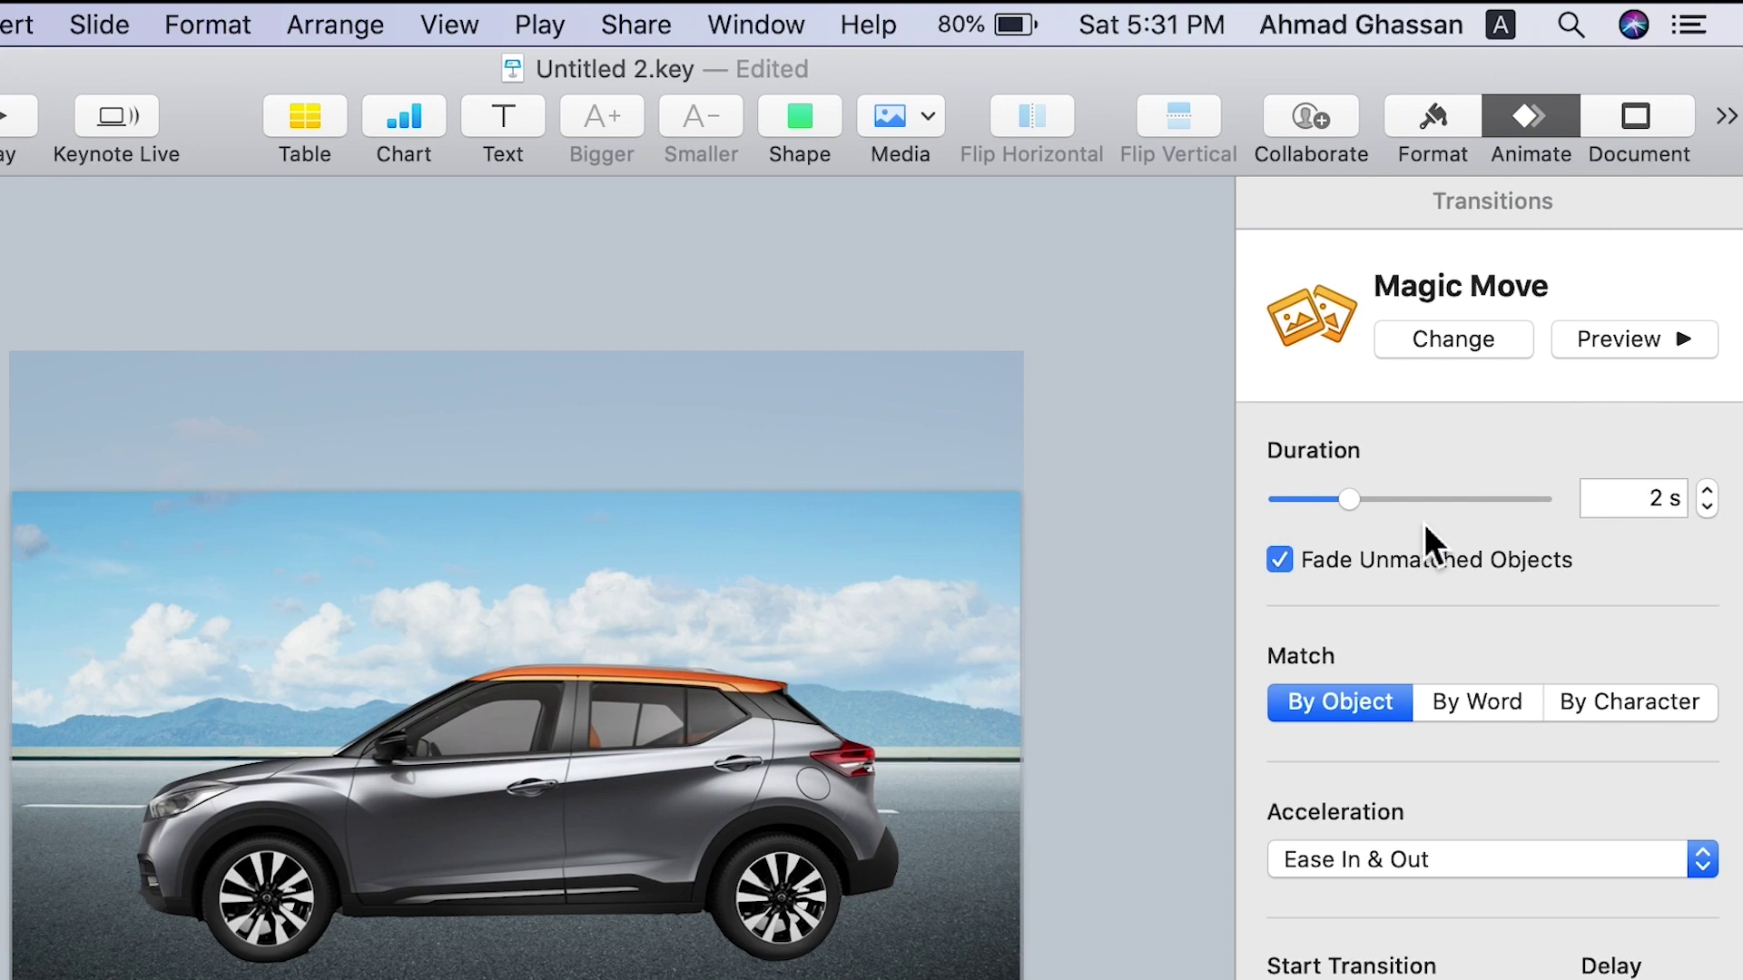
left_click(1707, 509)
left_click(1708, 508)
left_click(1708, 508)
left_click(1708, 508)
left_click(1625, 345)
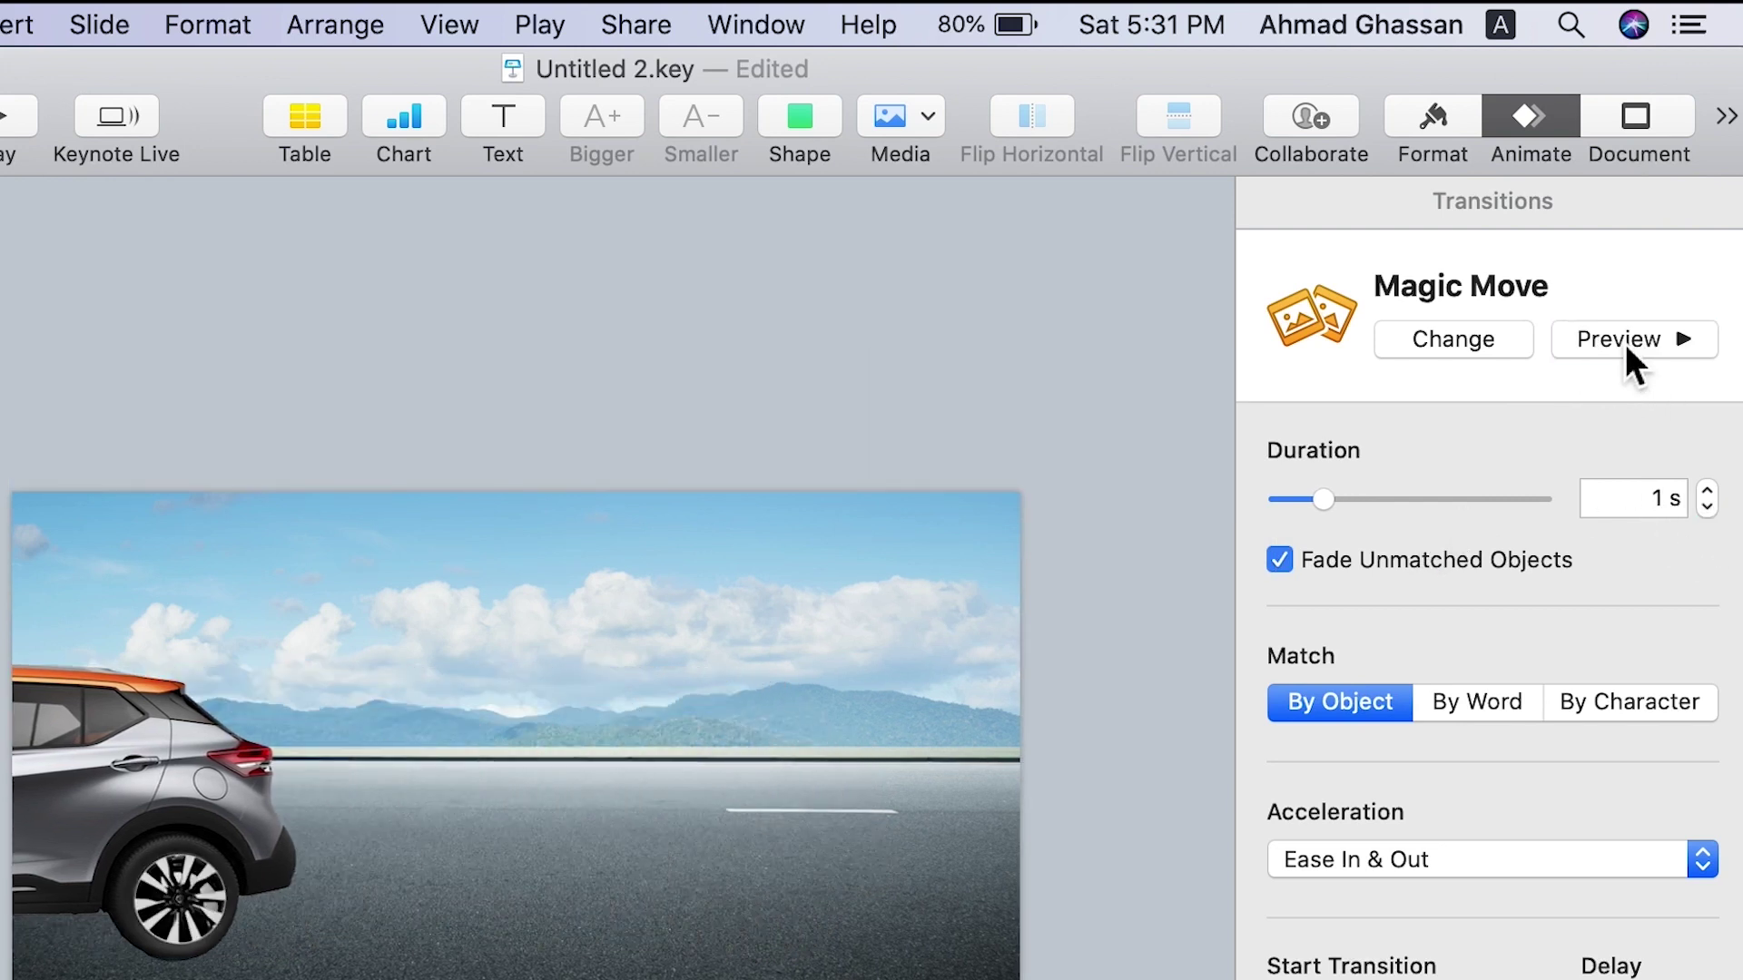
left_click(1708, 509)
left_click(1707, 509)
left_click(1634, 342)
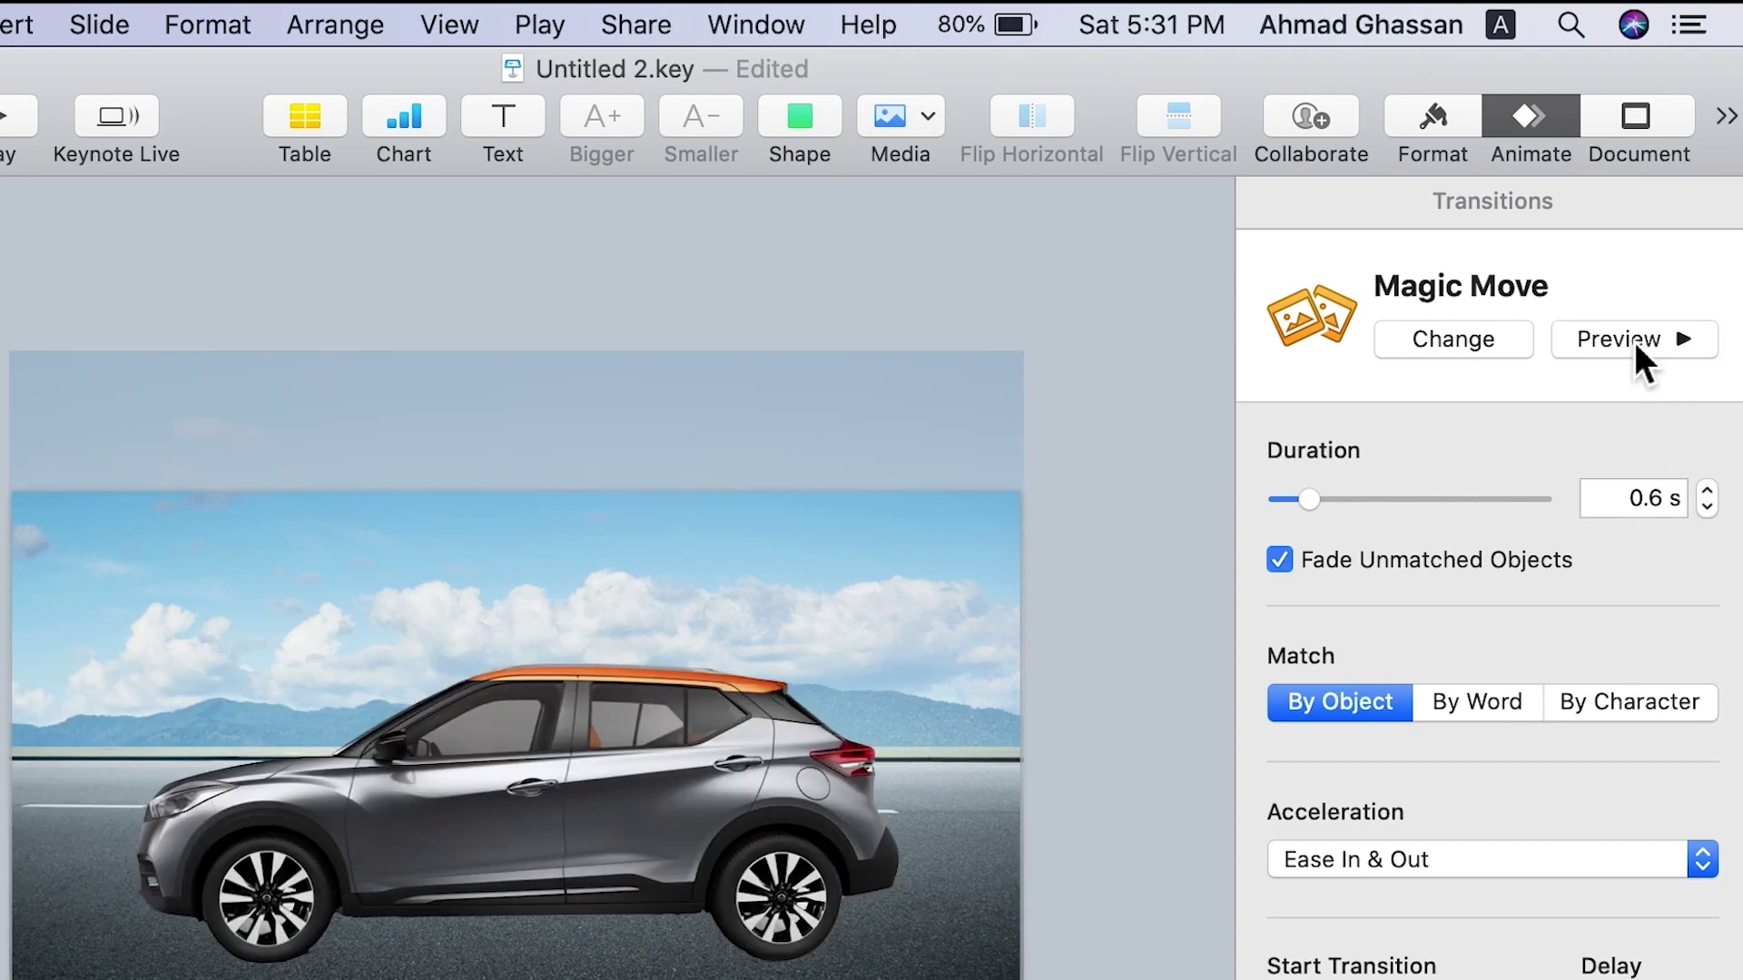
left_click(1707, 490)
left_click(1707, 491)
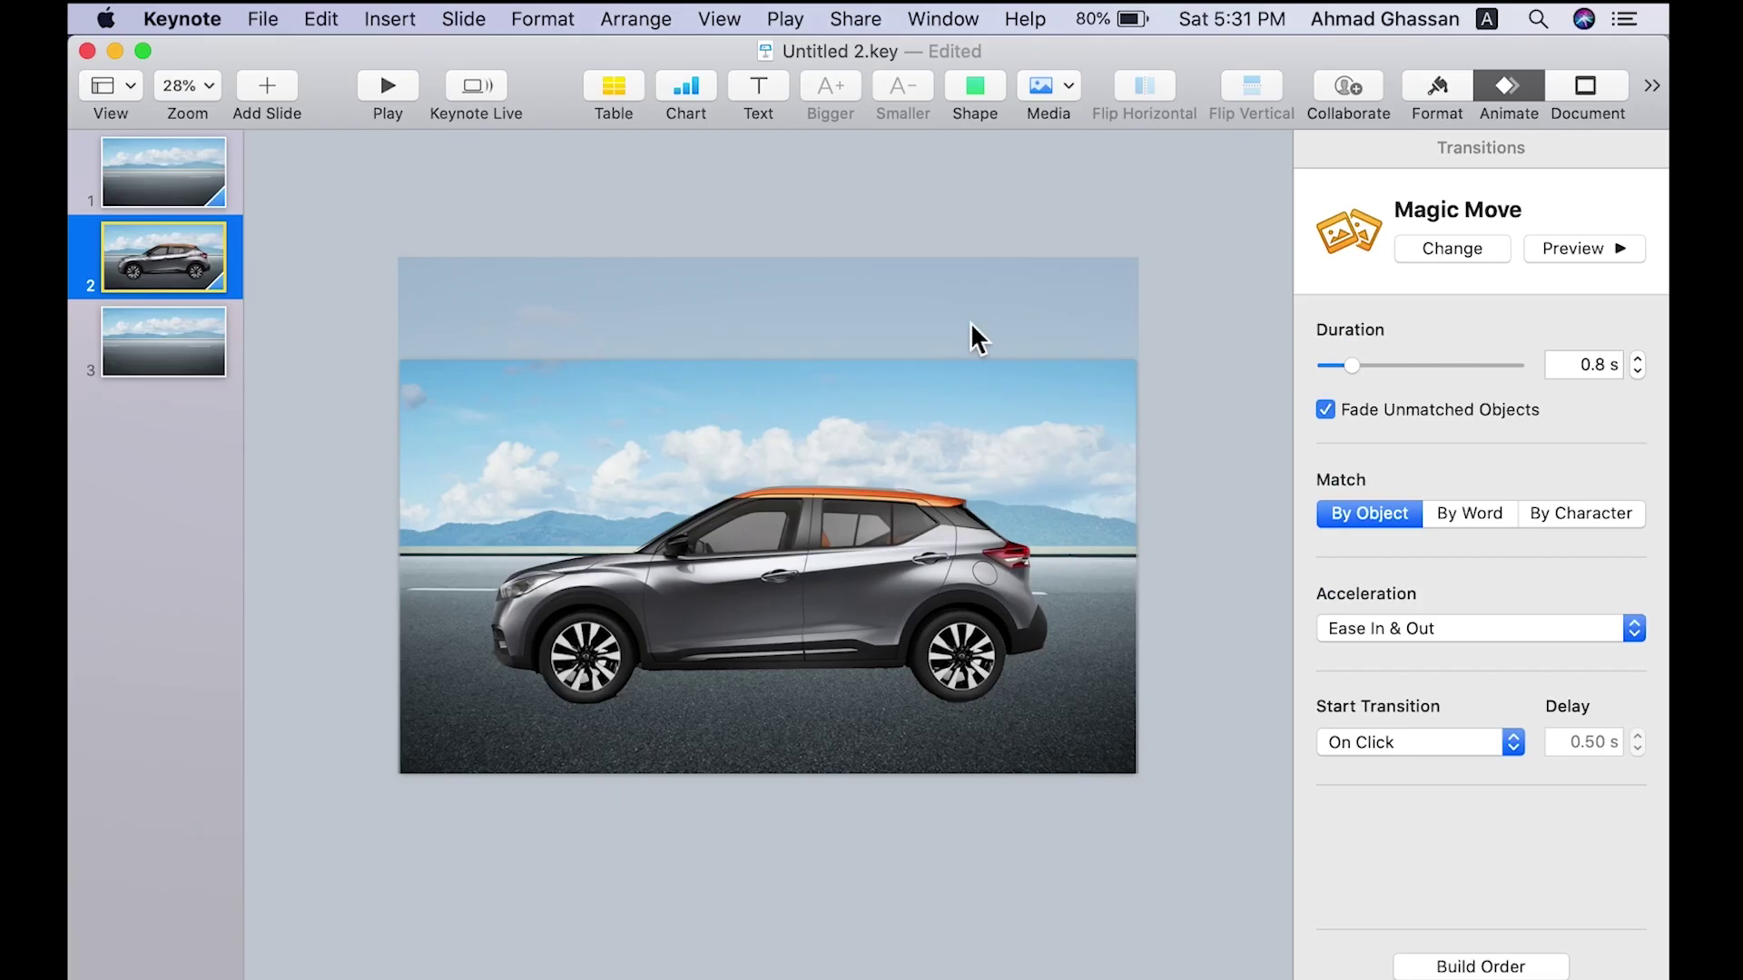
Play the slideshow from slide 1 and advance through both transitions to check the car's drive in and out.
left_click(148, 191)
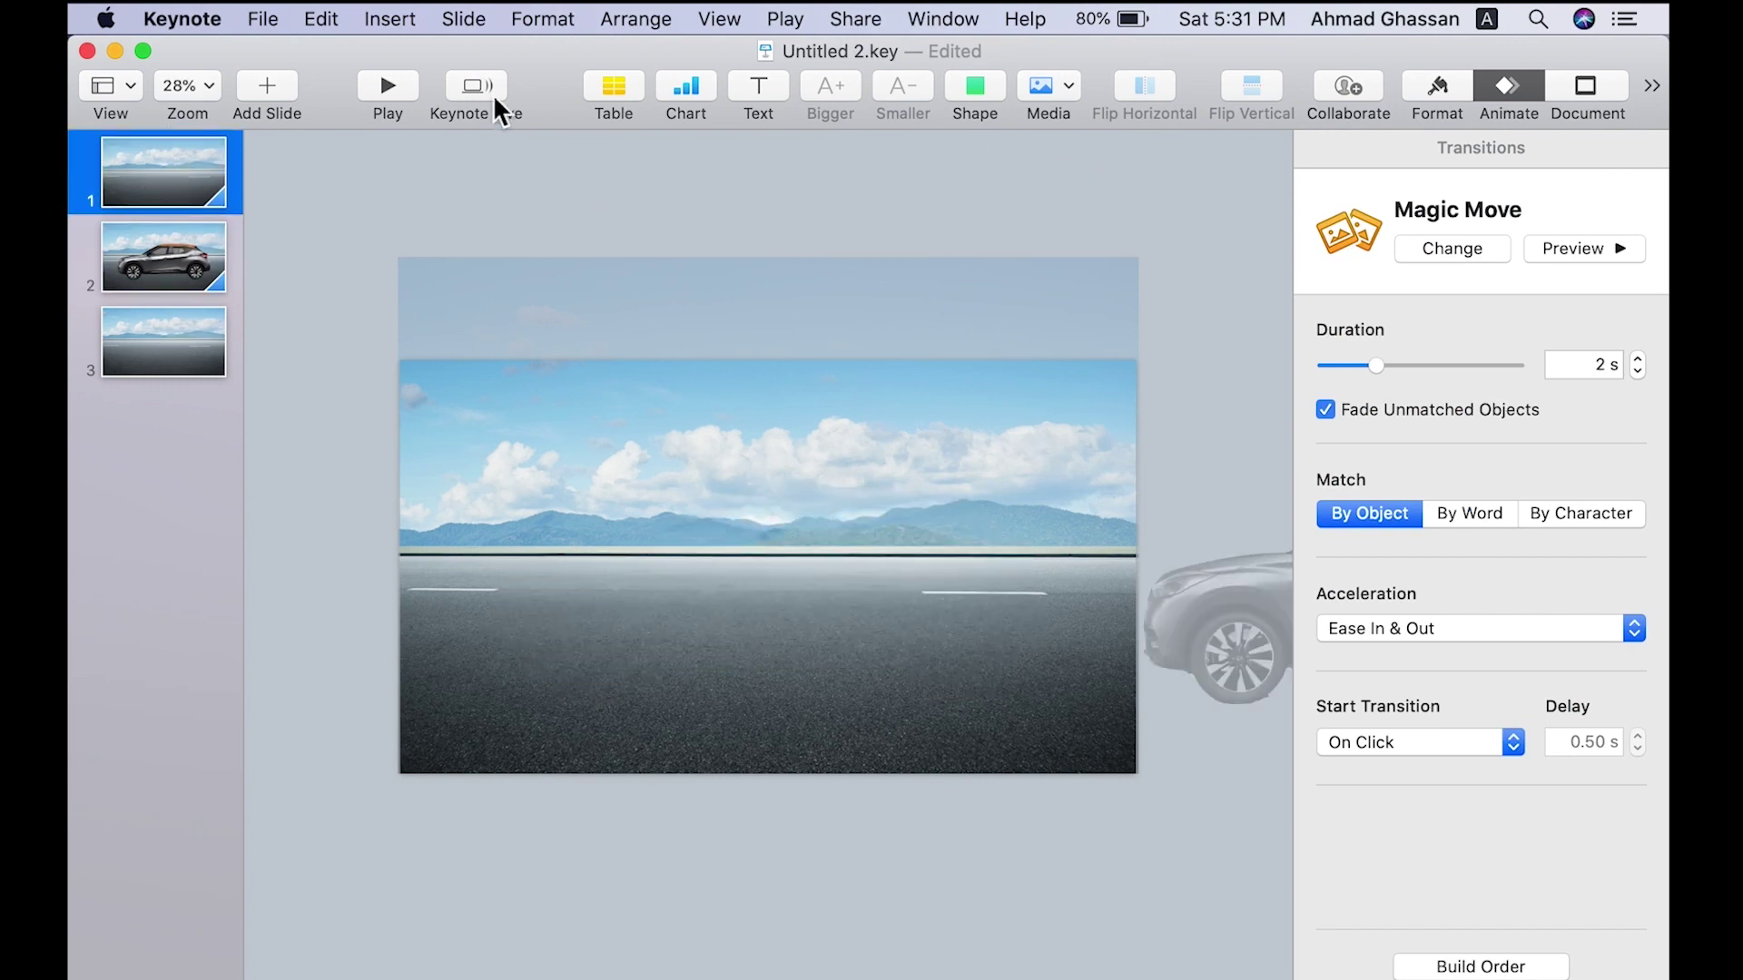
left_click(377, 84)
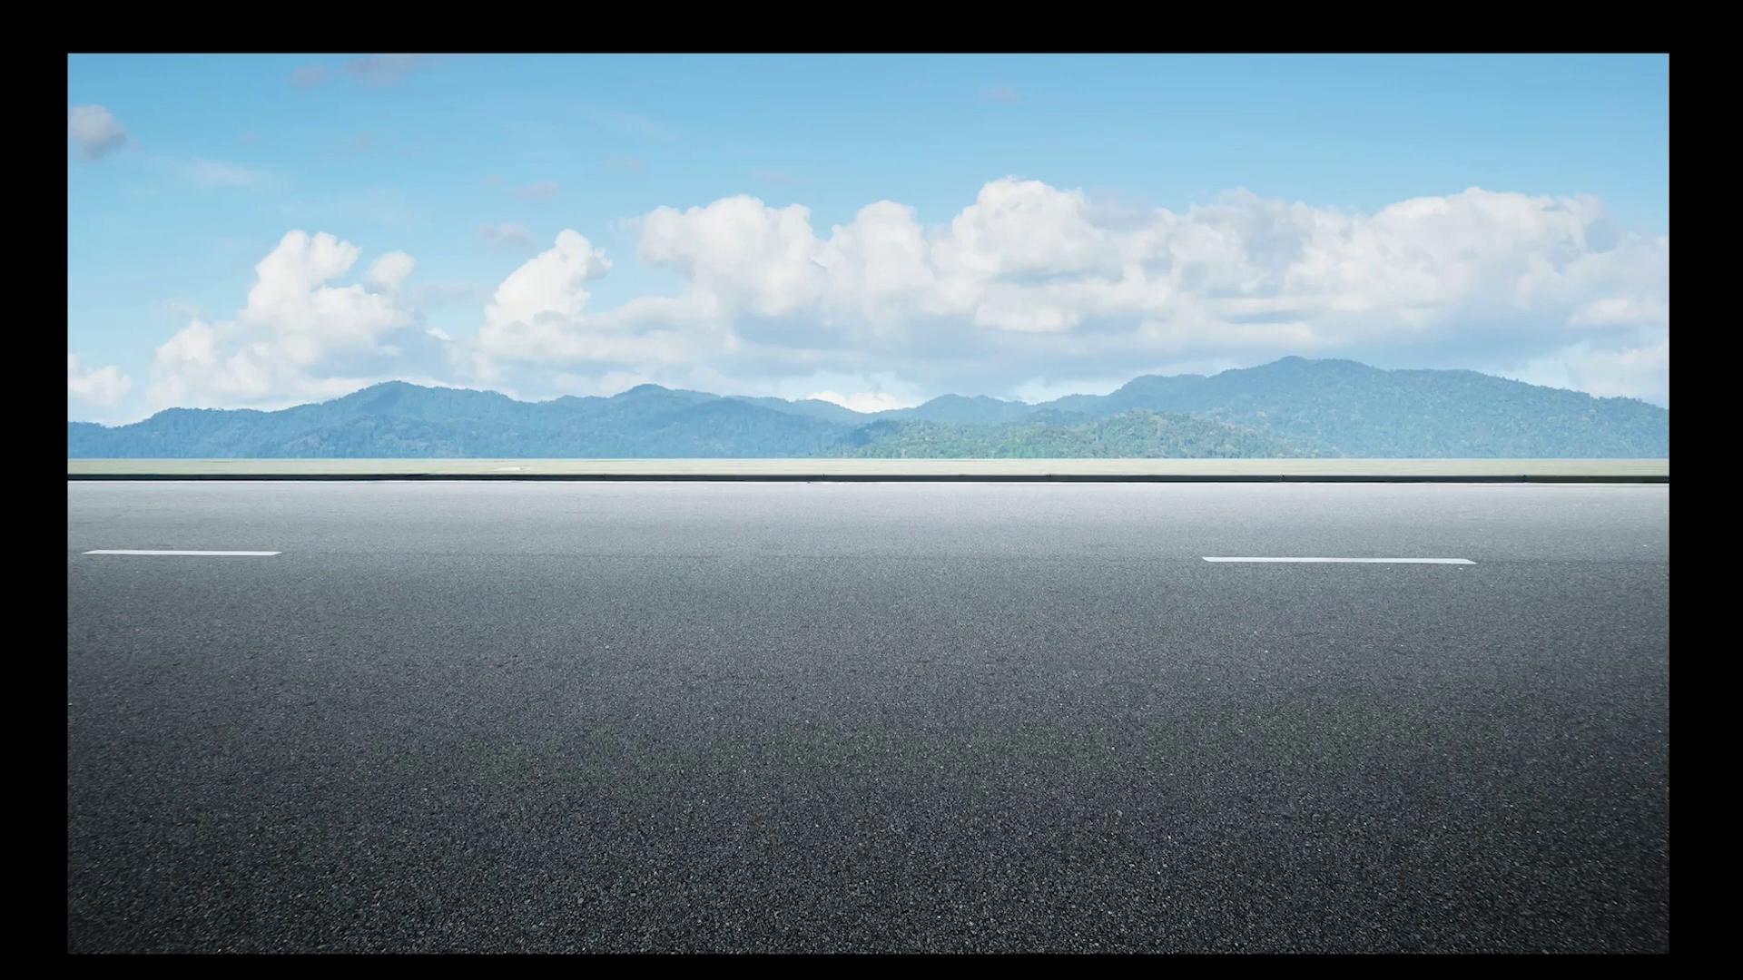
key("space")
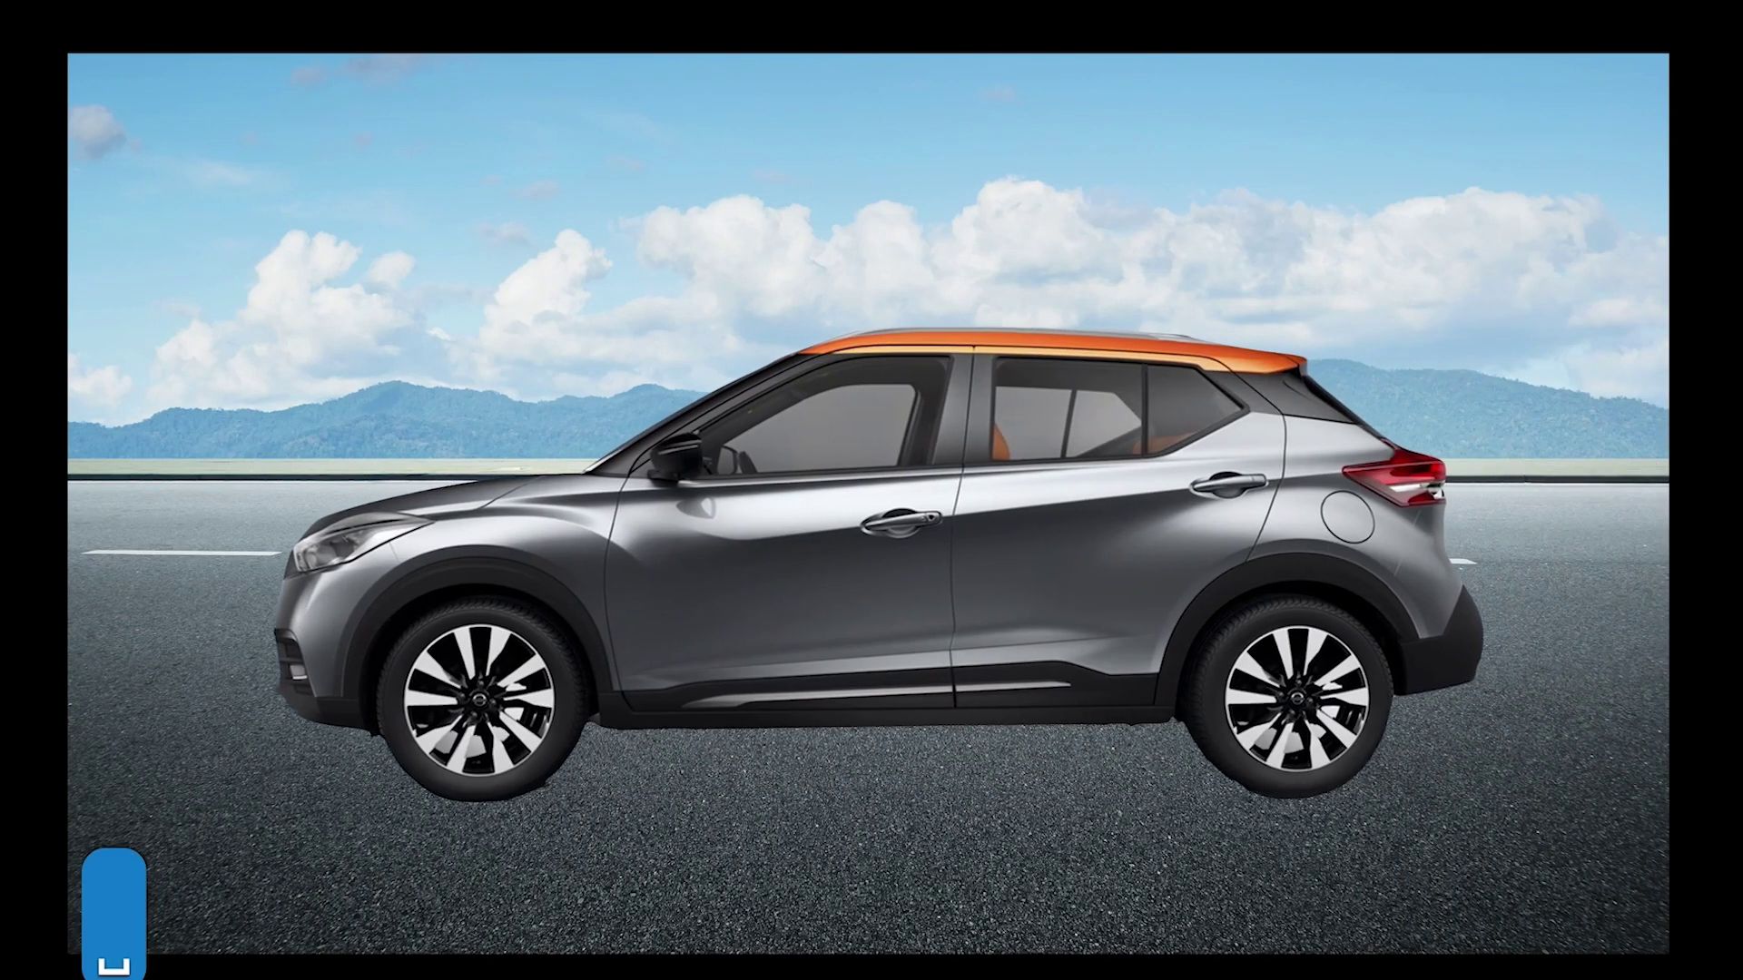
key("space")
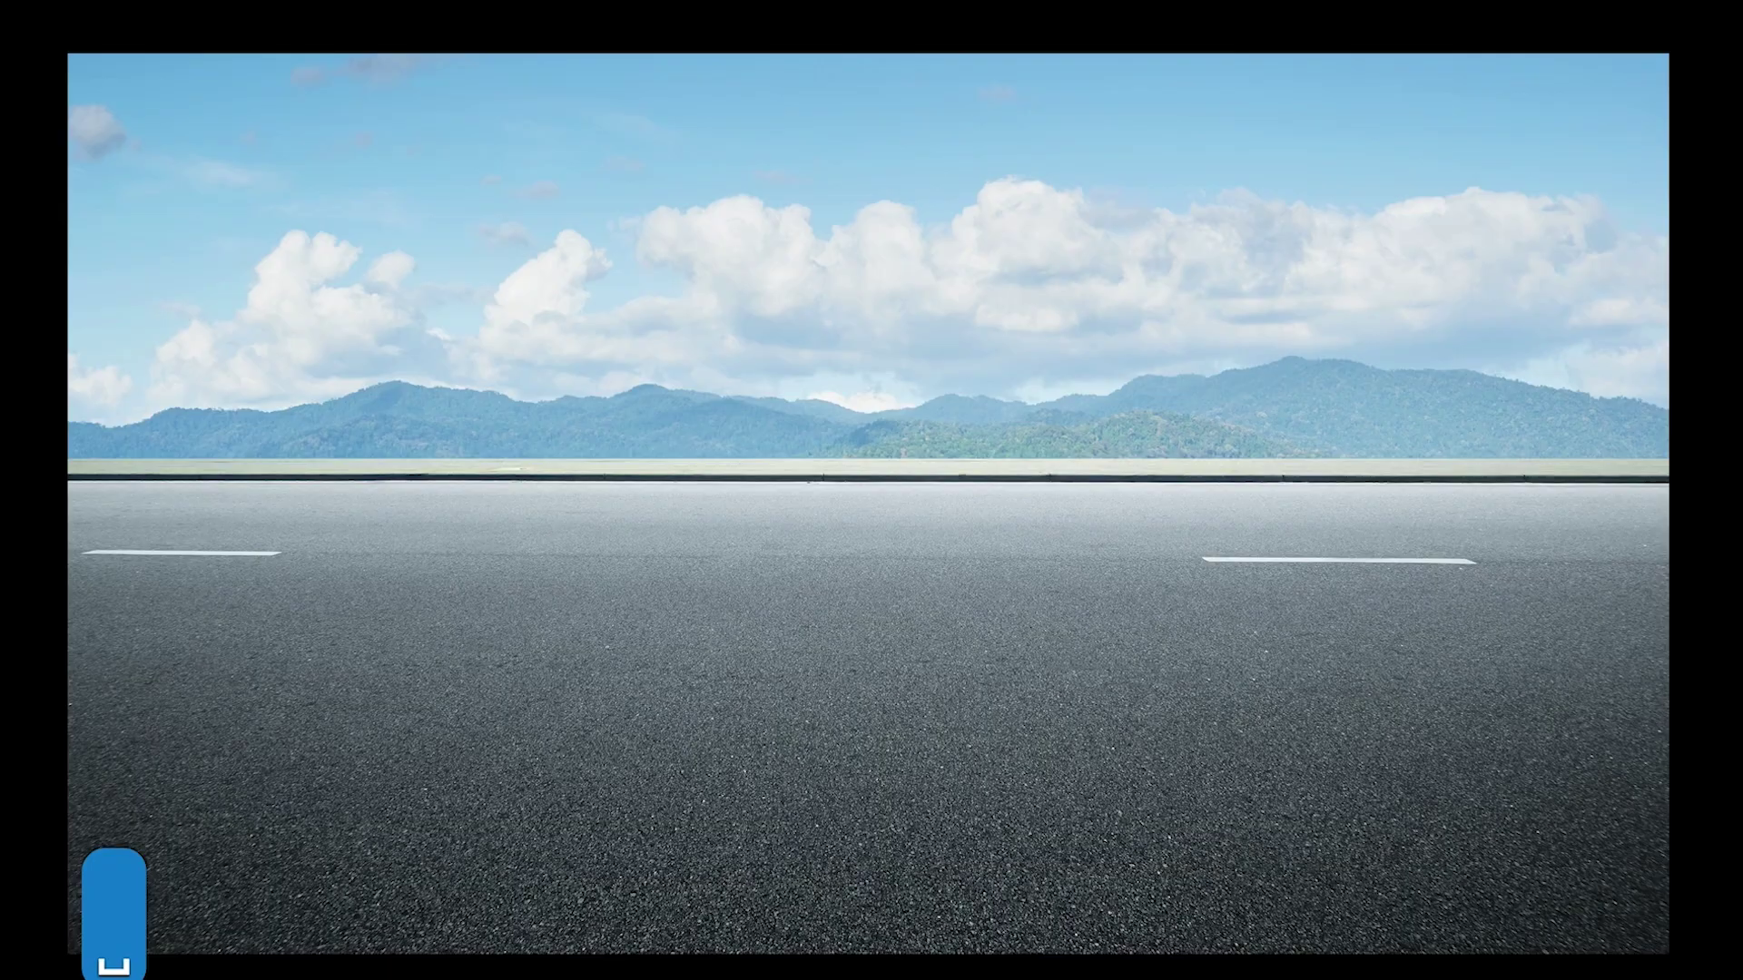
Apply a Contact Shadow to the car body image on slide 1 and inspect the area under the wheels.
key("Escape")
left_click(1445, 38)
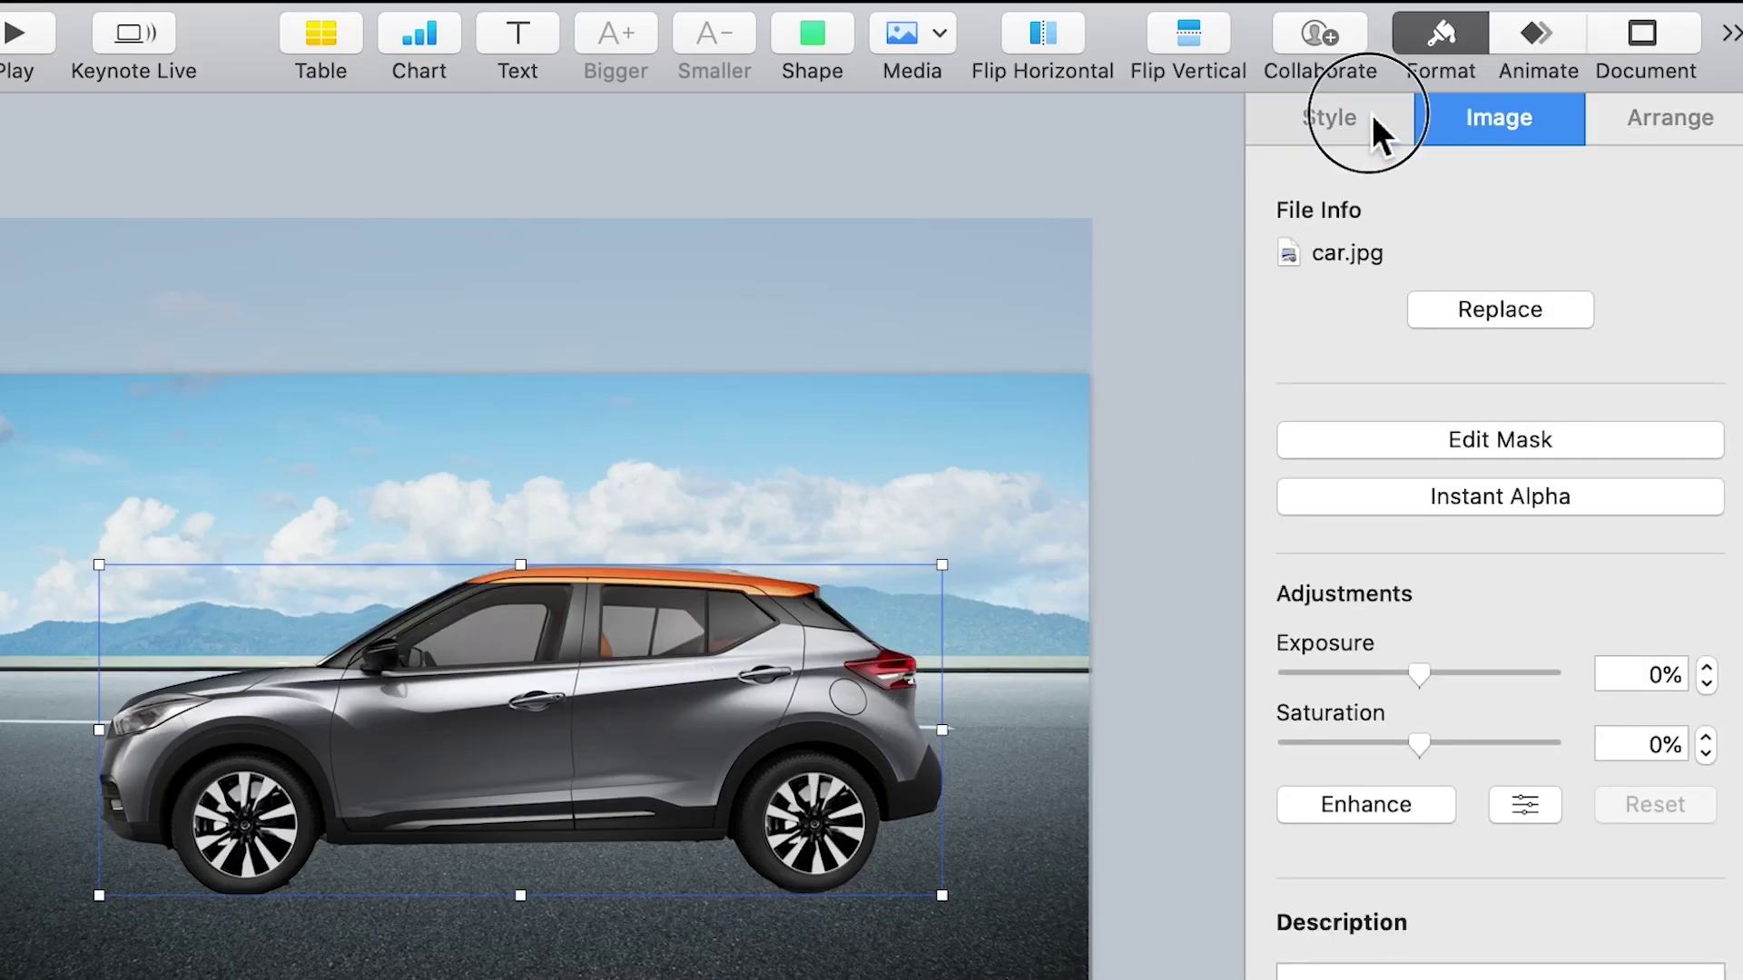
left_click(1371, 116)
left_click(1314, 742)
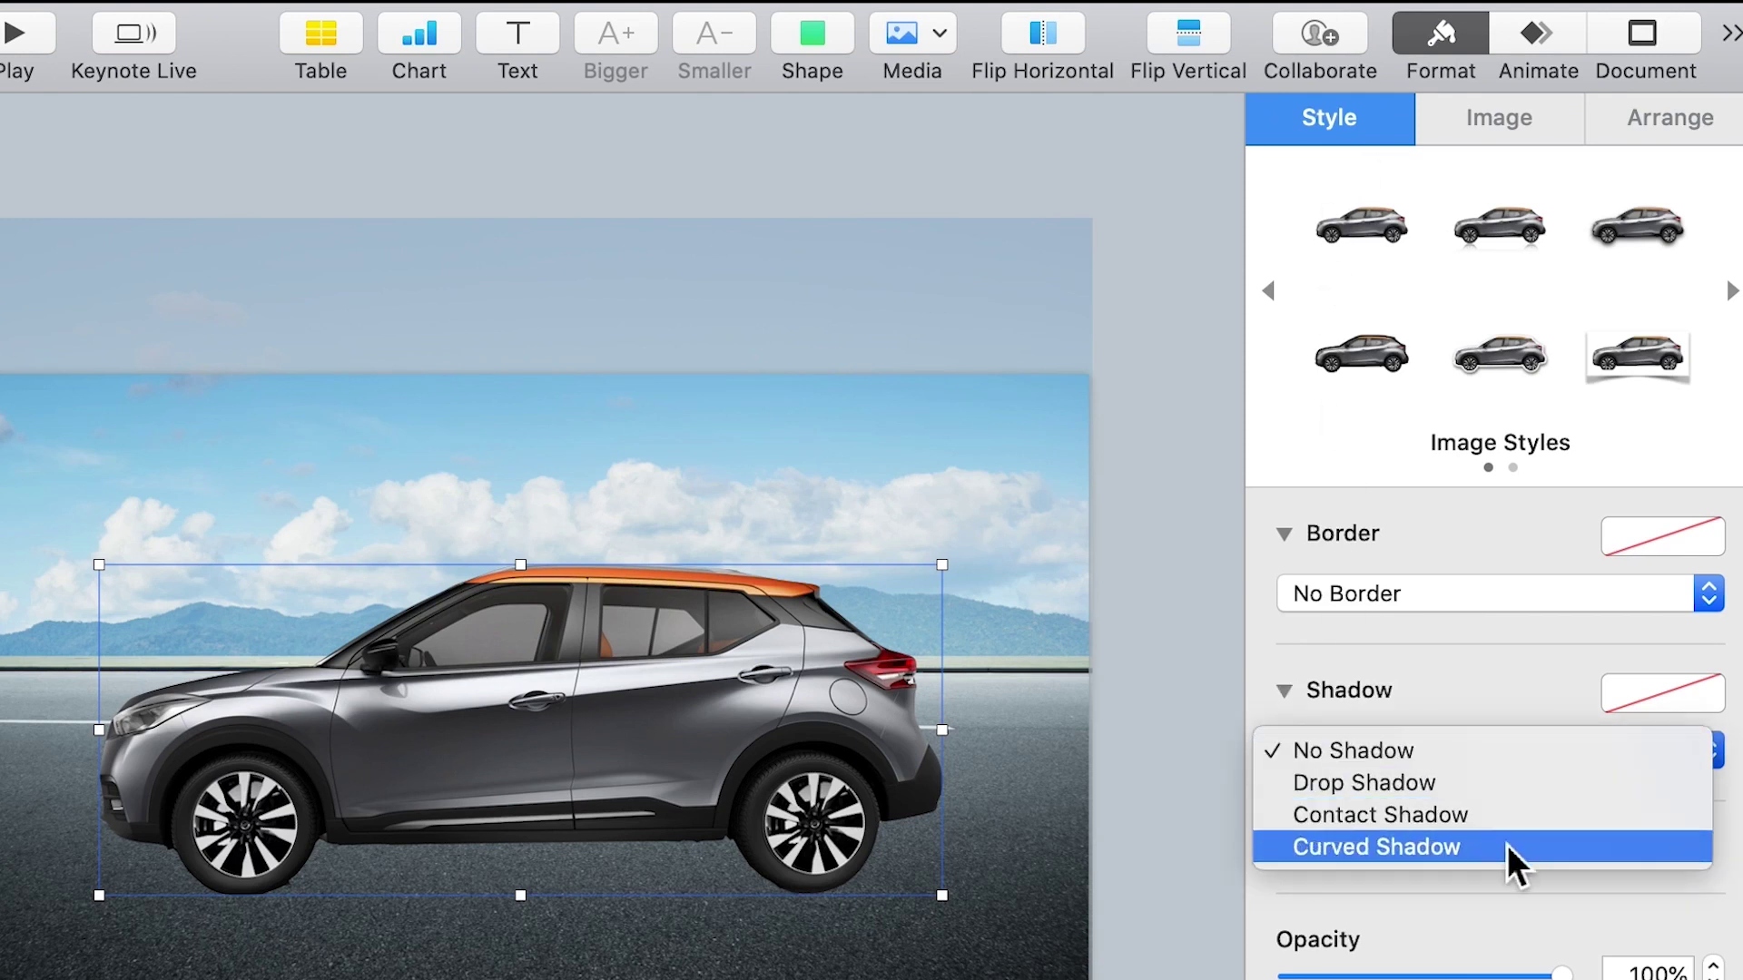
left_click(1402, 820)
left_click(834, 934)
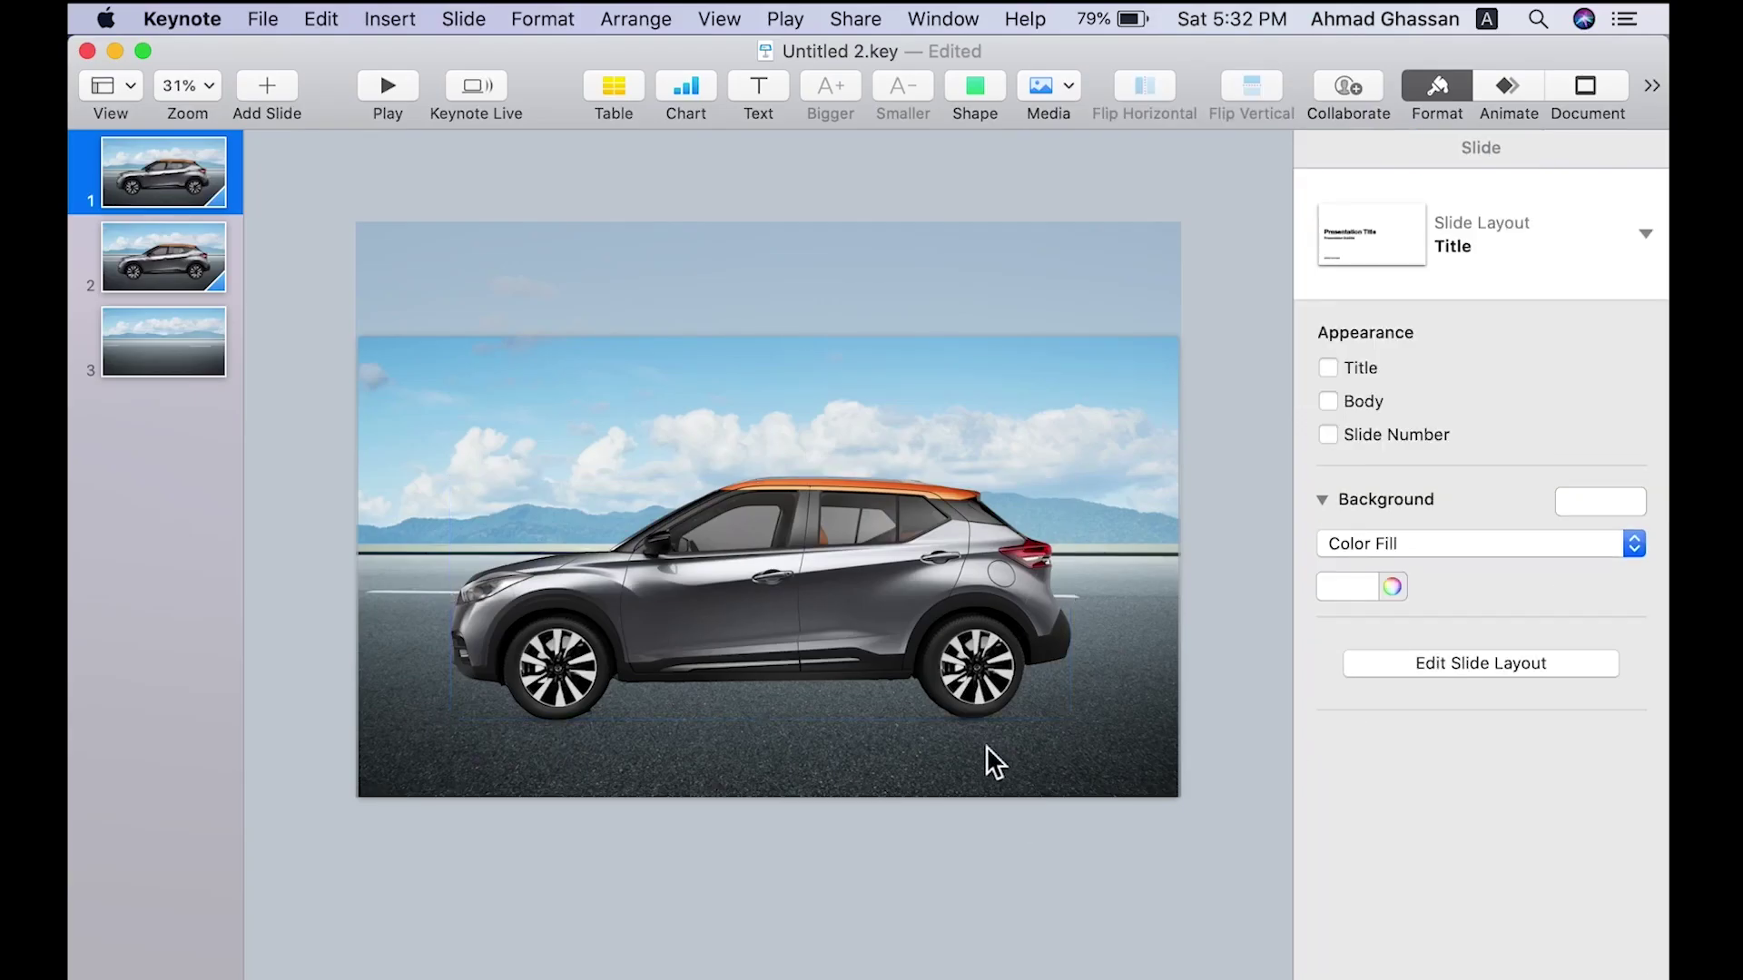
scroll(971, 724, "up", 5)
scroll(971, 724, "right", 2)
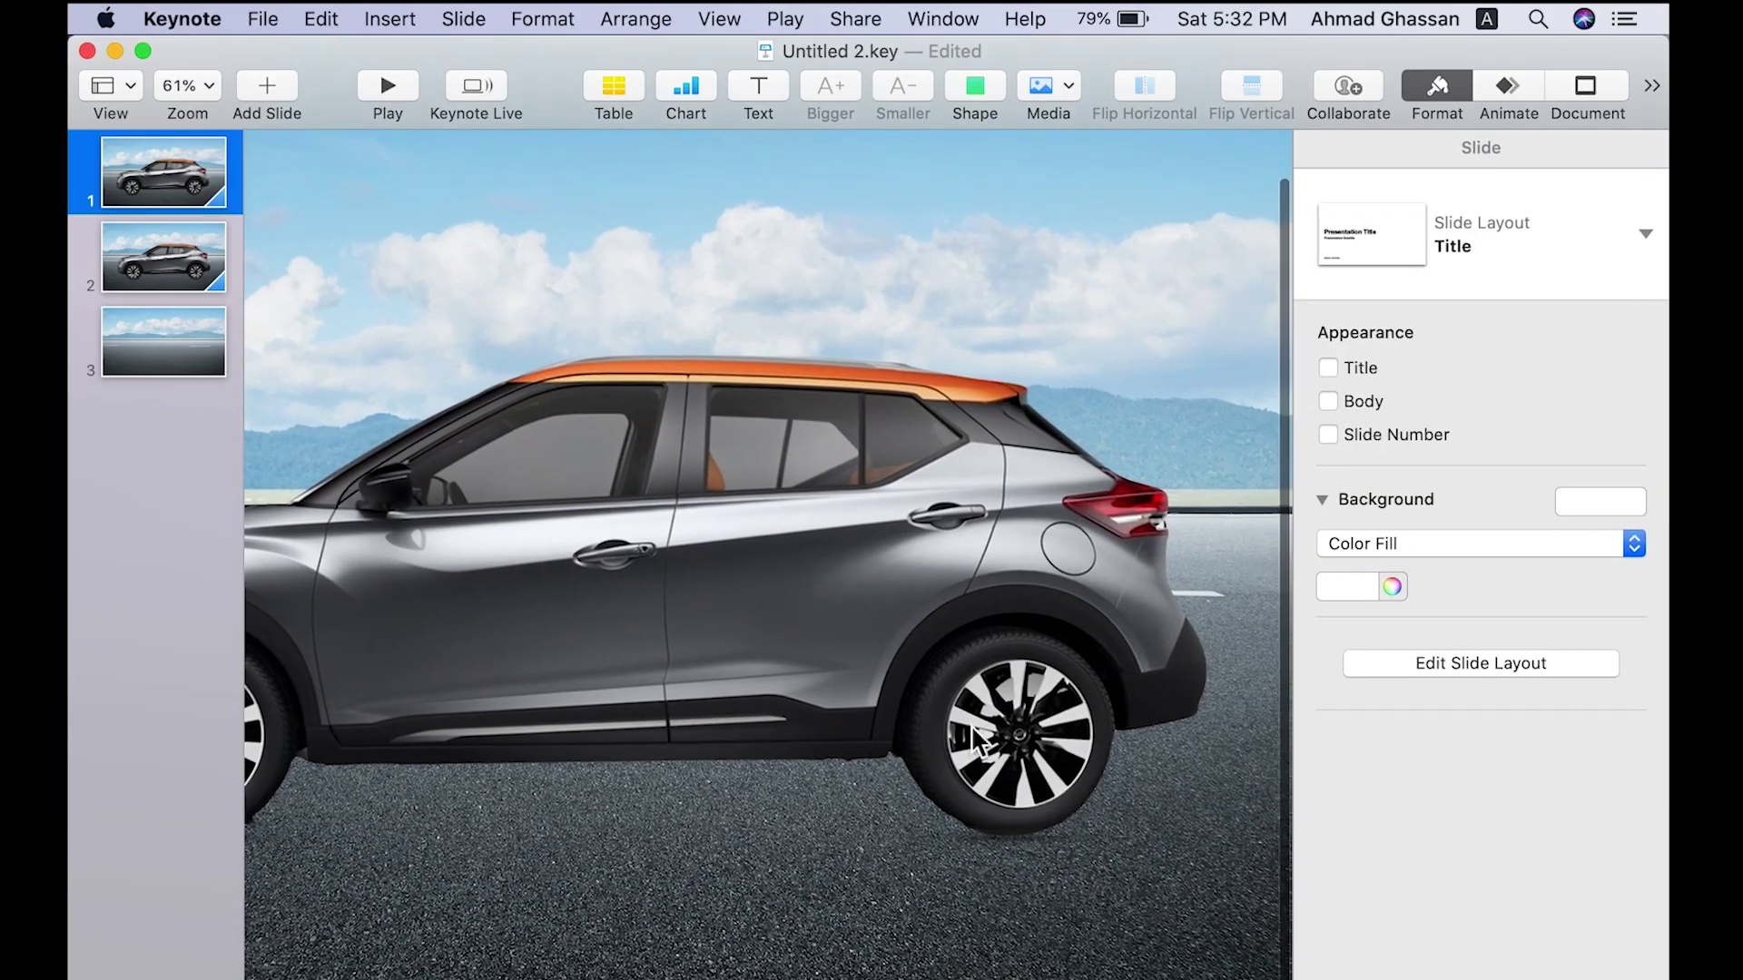
left_click(1017, 849)
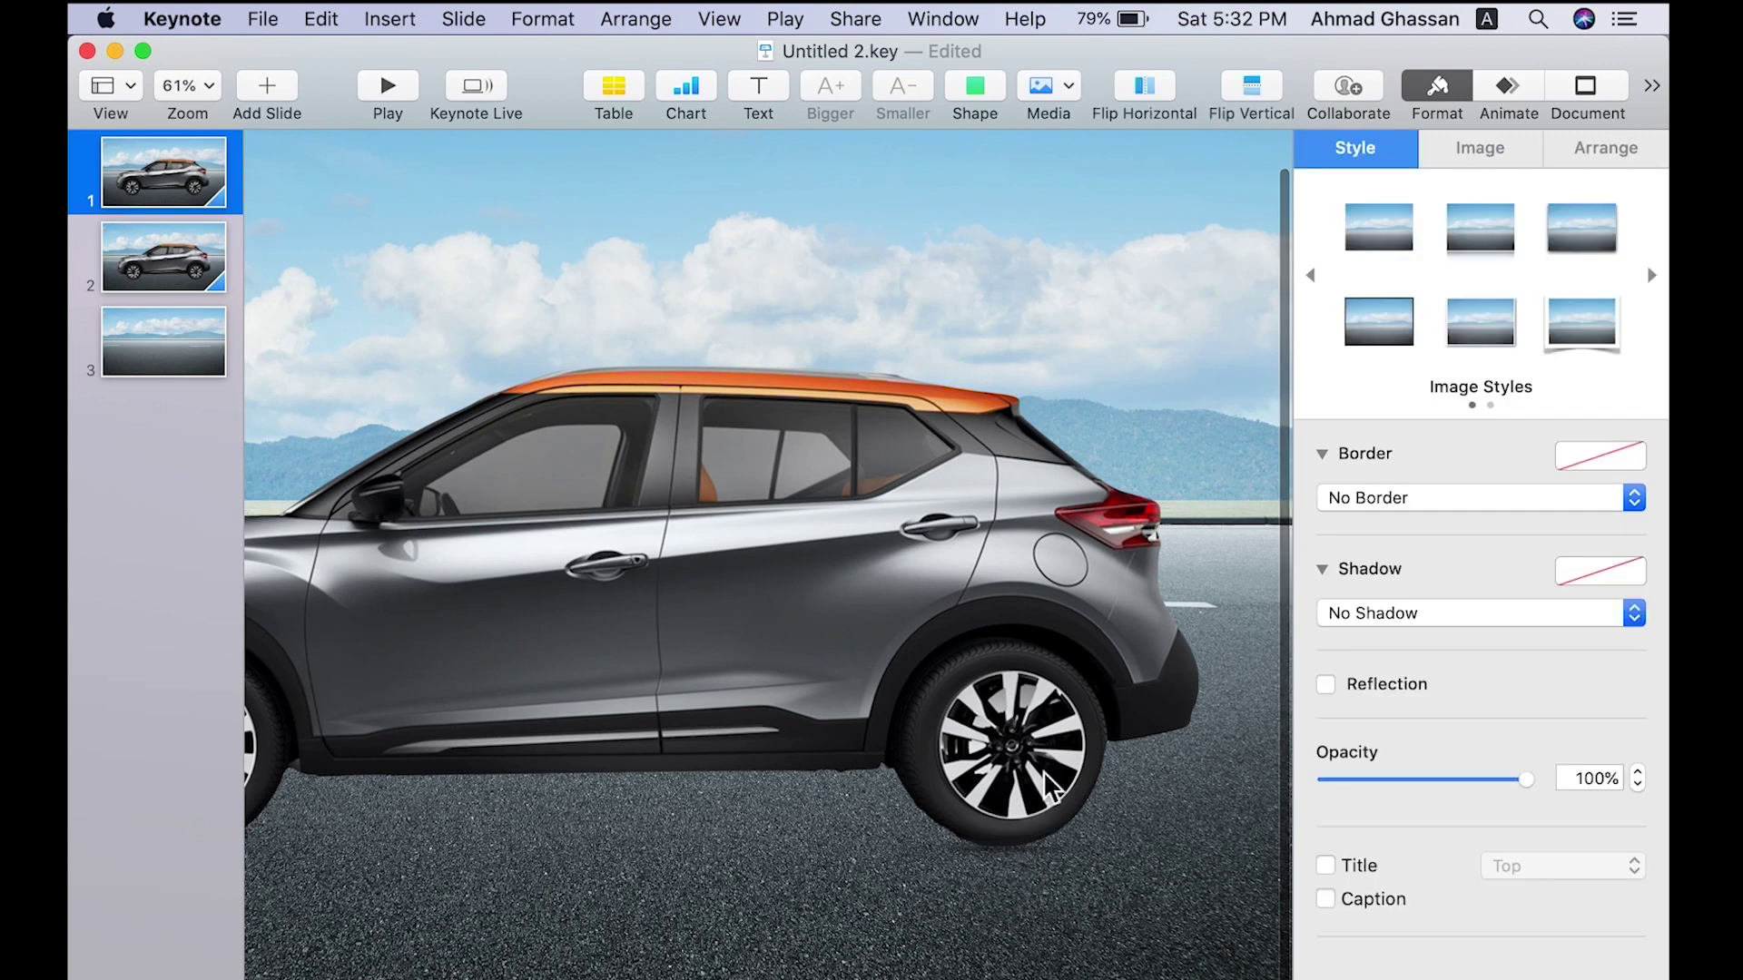
left_click_drag(1055, 592, 938, 557)
key("super+z")
left_click(1126, 921)
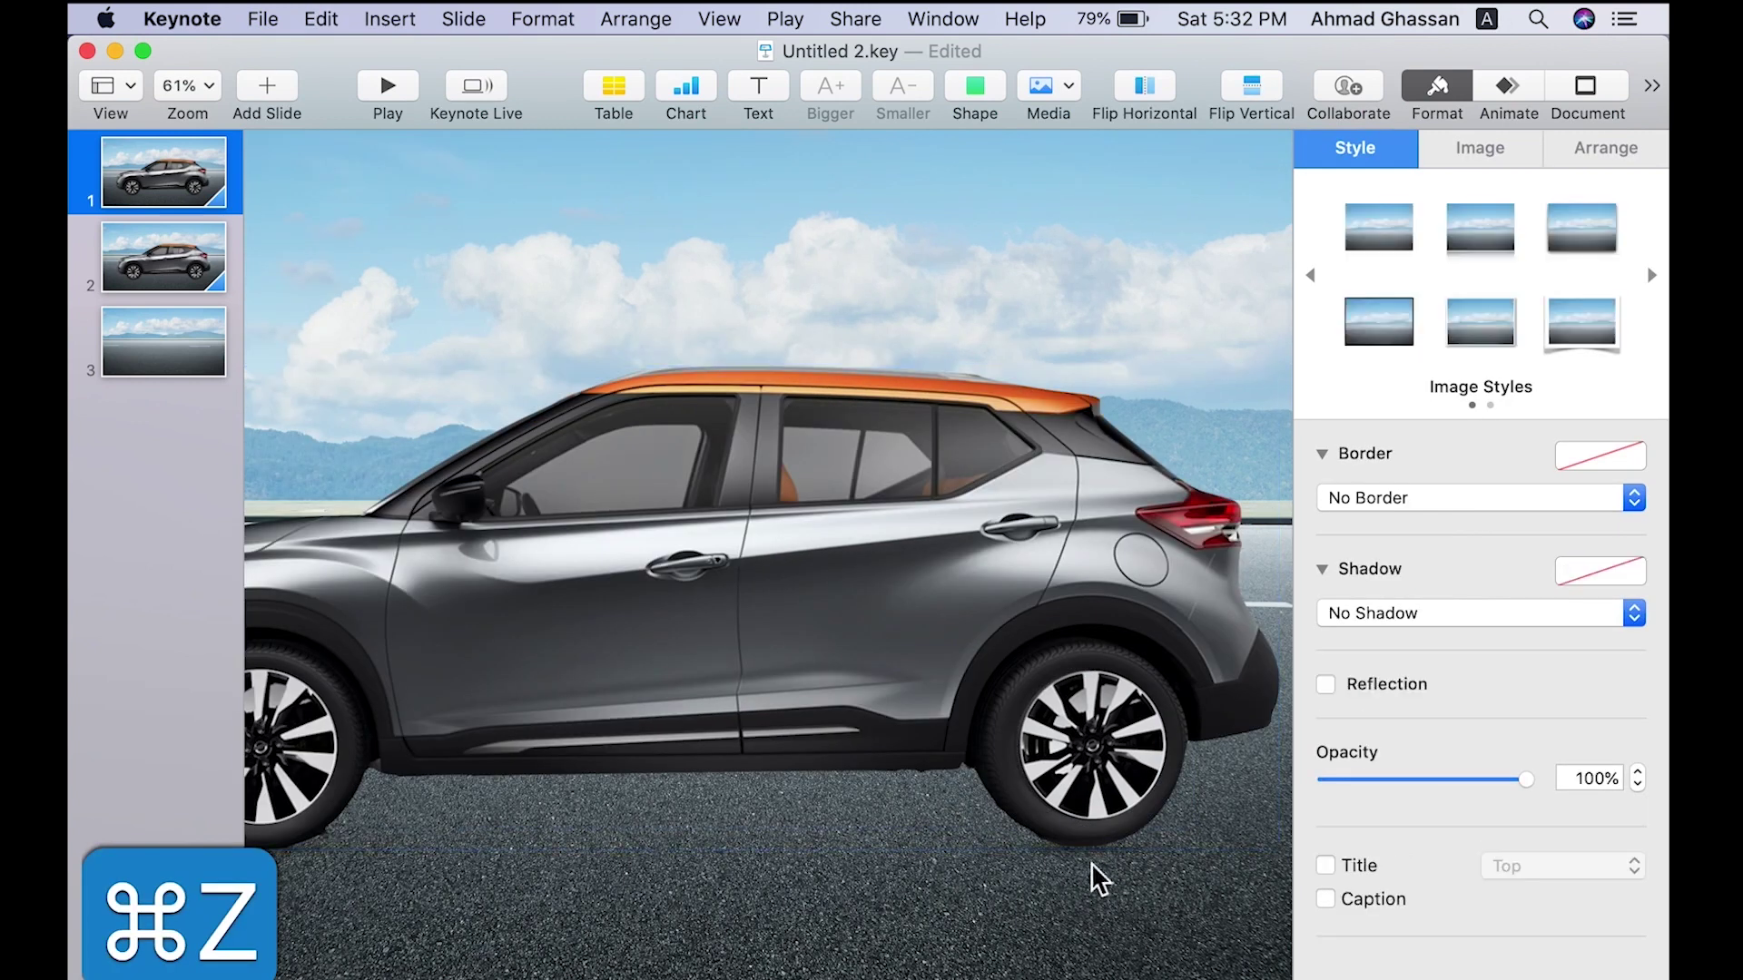
Adjust the slide 1 car's contact shadow to 100% opacity, -4 pt offset and 13 pt blur, keeping the car in place.
left_click(1015, 616)
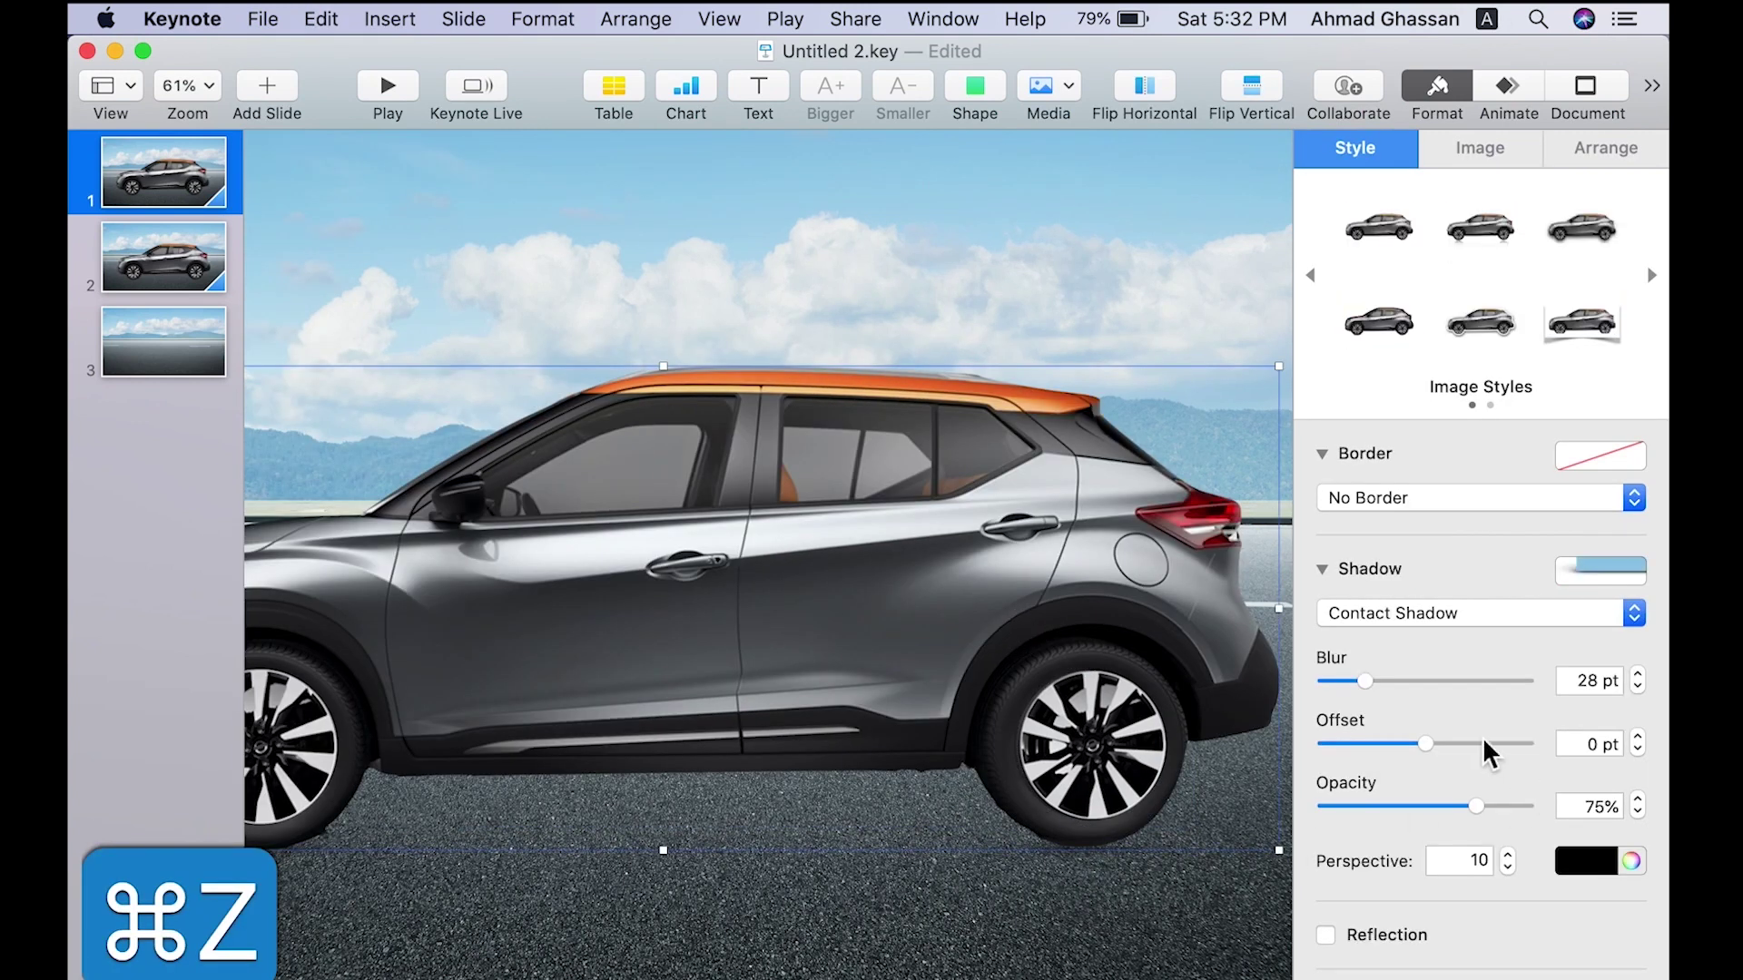
mouse_move(1429, 746)
left_mouse_down()
mouse_move(1468, 753)
mouse_move(1434, 744)
left_mouse_up()
left_click_drag(1476, 806, 1604, 817)
left_click_drag(1428, 742, 1426, 743)
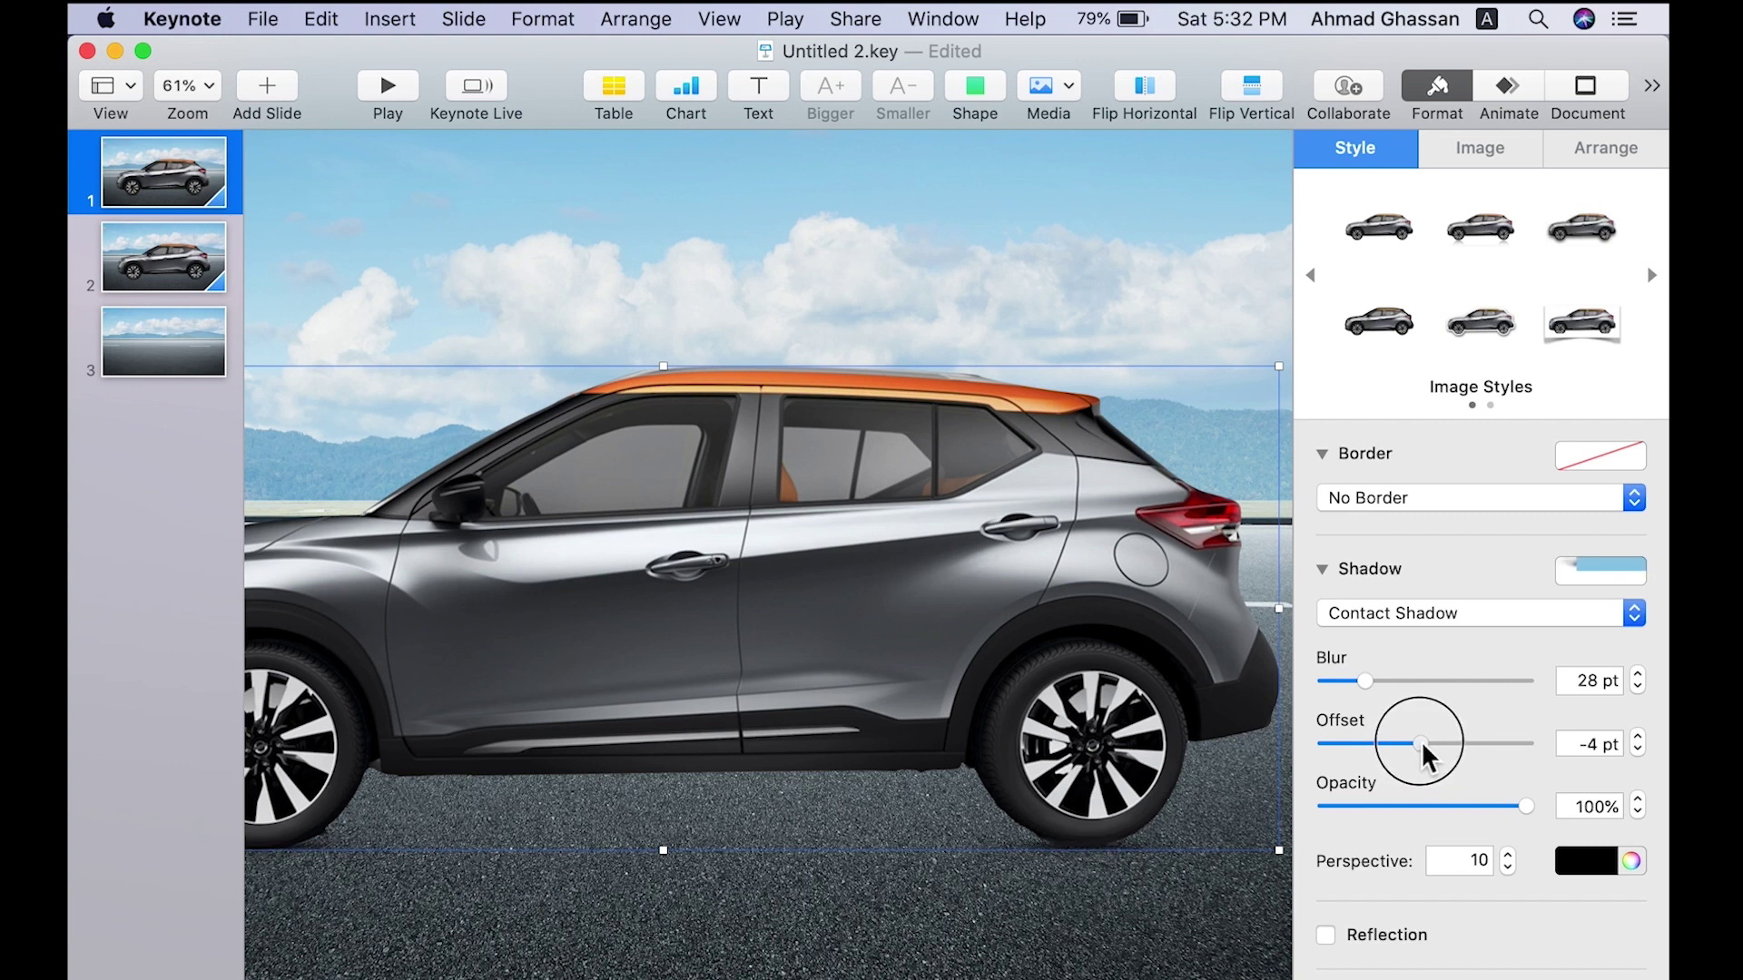
left_click_drag(1398, 682, 1329, 691)
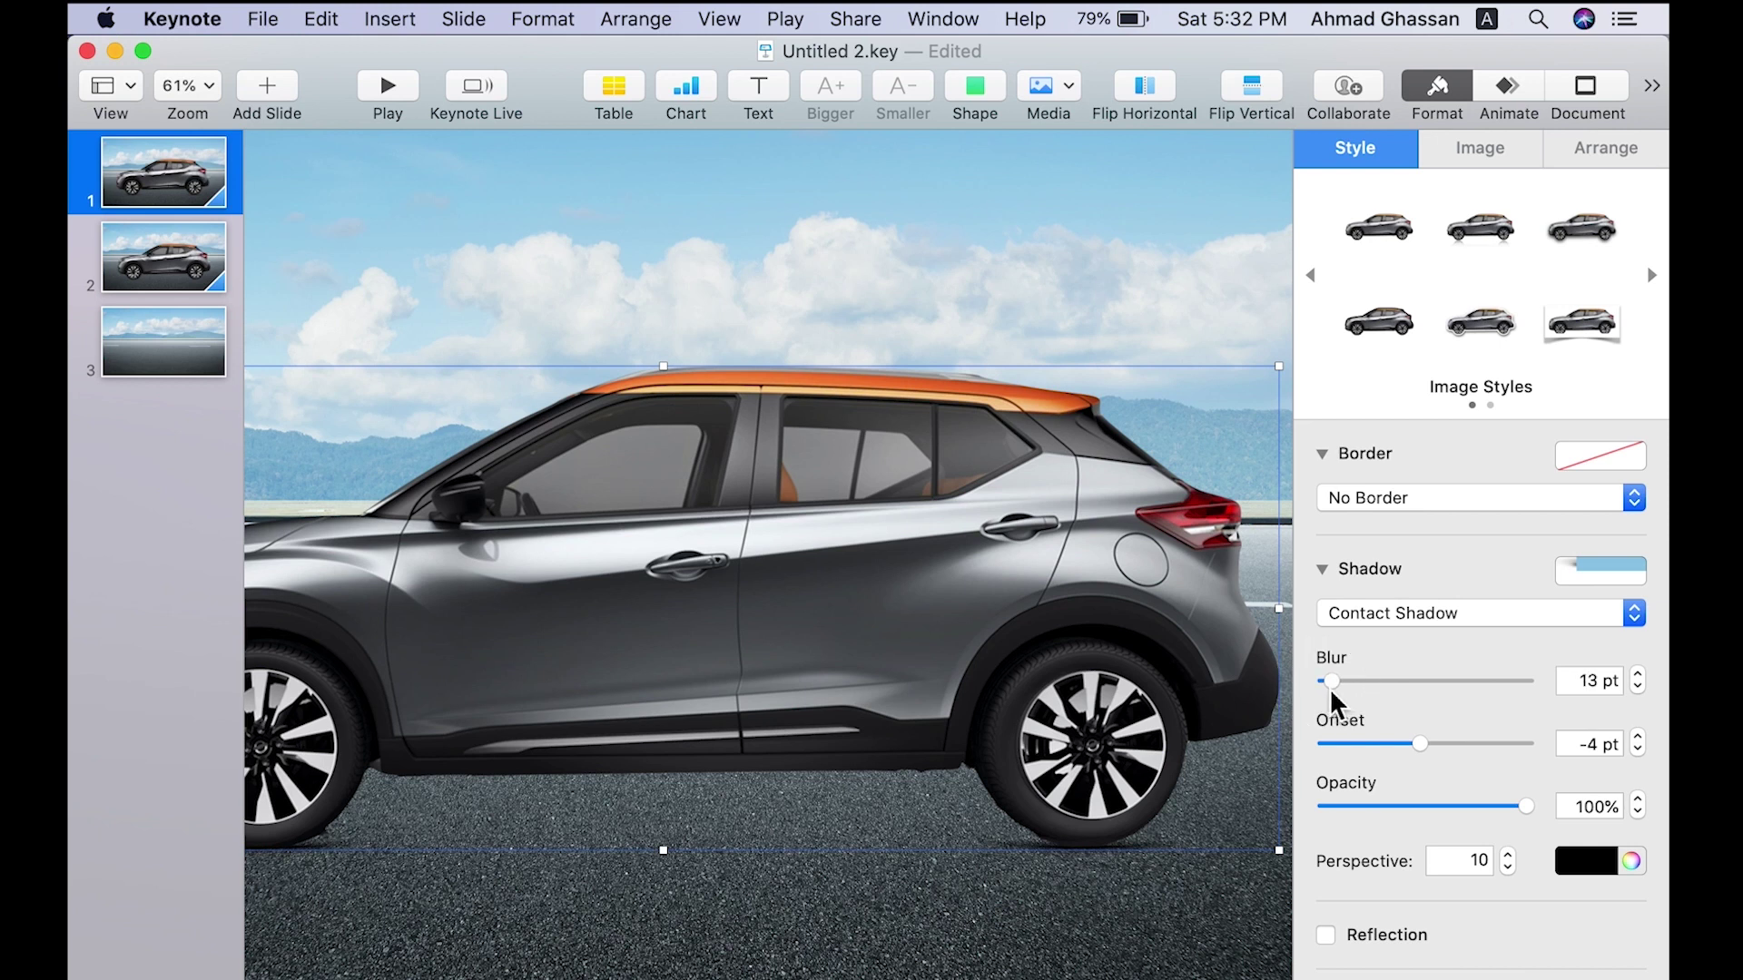
scroll(824, 688, "down", 5)
left_click(683, 879)
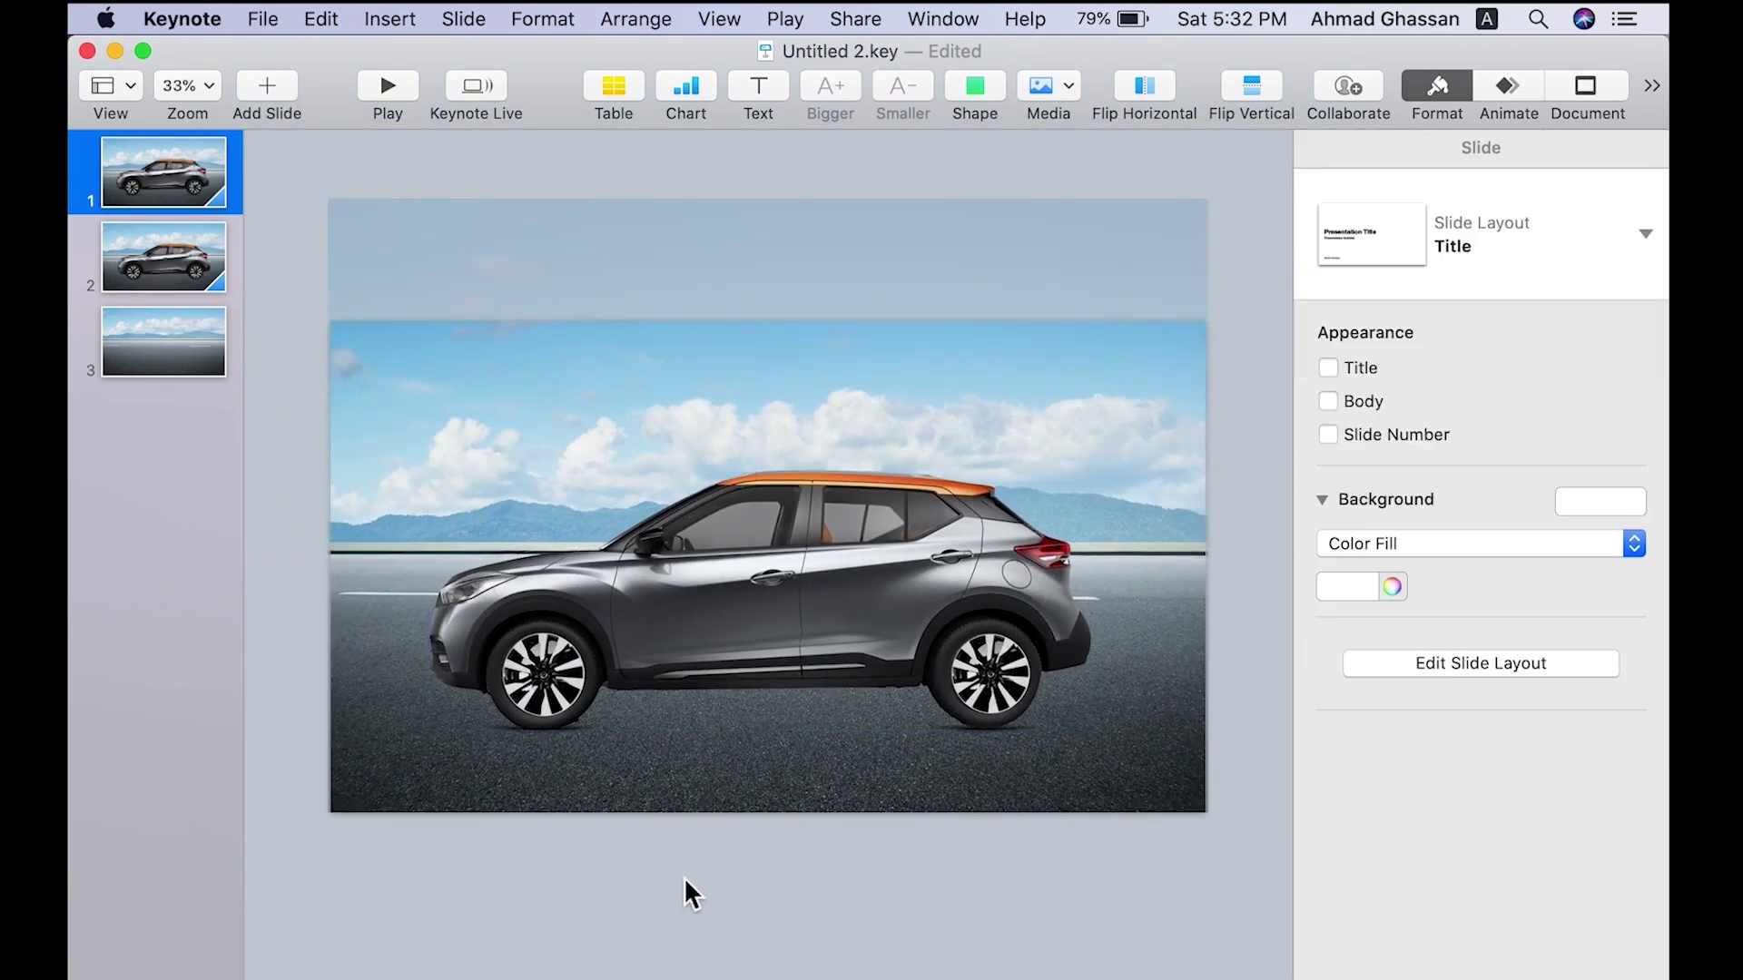
left_click_drag(873, 610, 867, 551)
key("super+z")
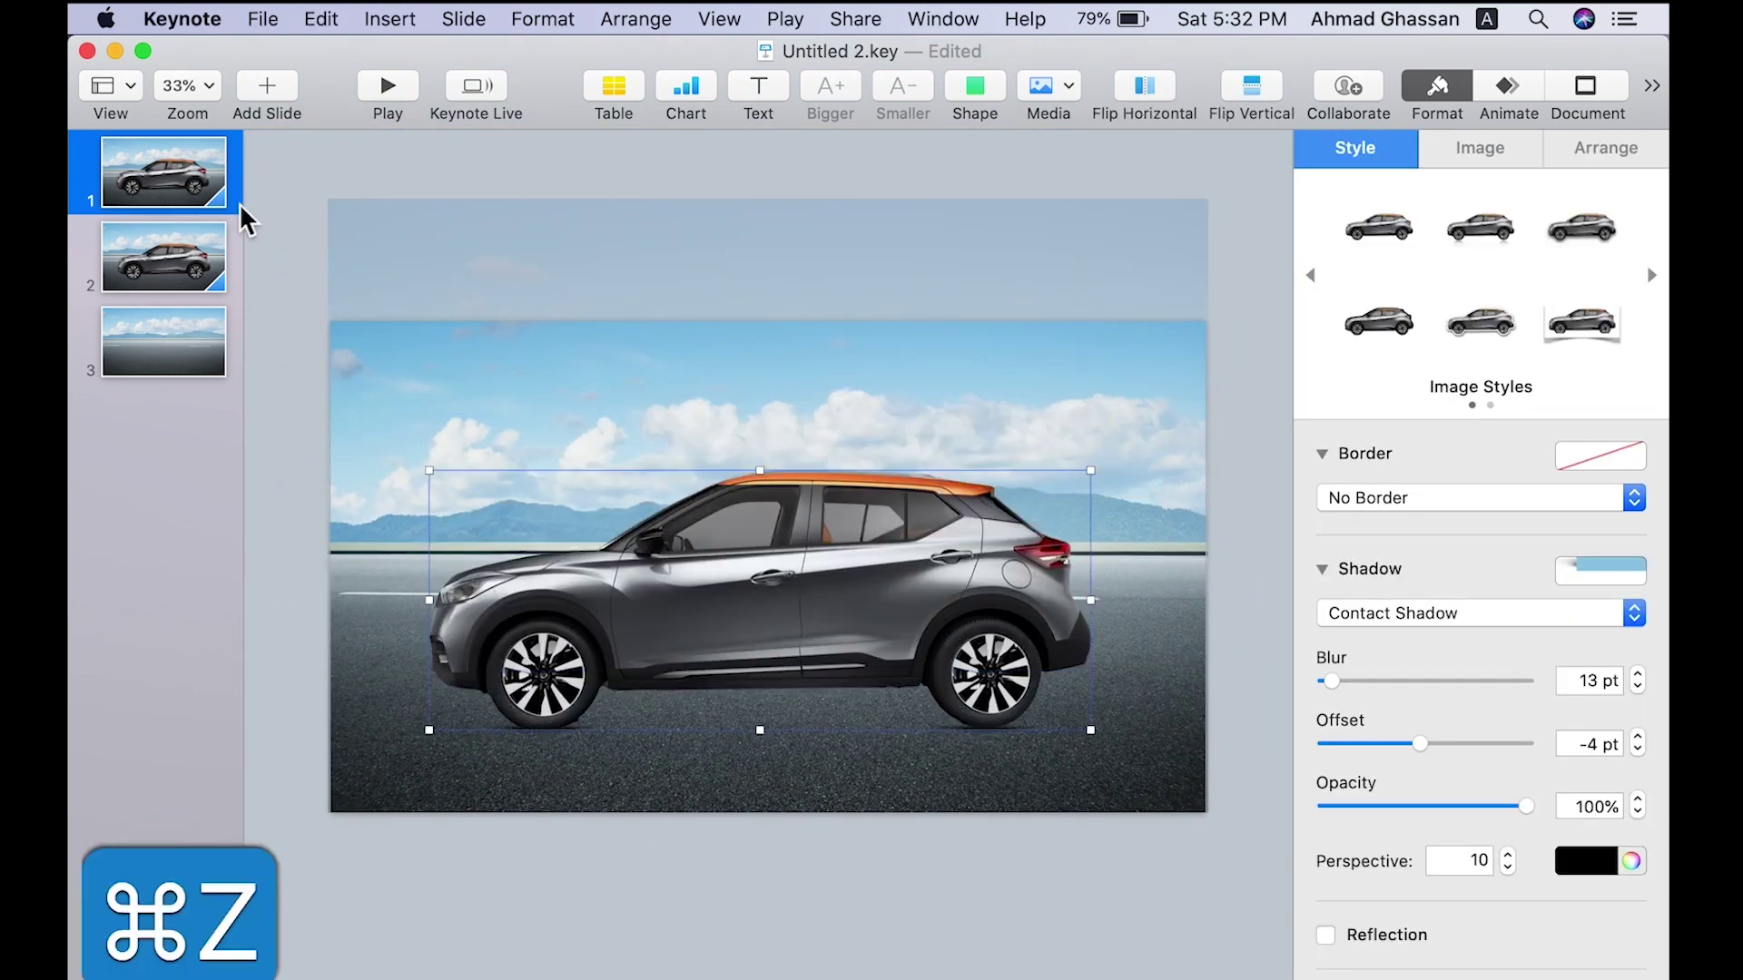
Preview slide 1's Magic Move transition to check the car with its shadow.
left_click(187, 182)
left_click(1510, 88)
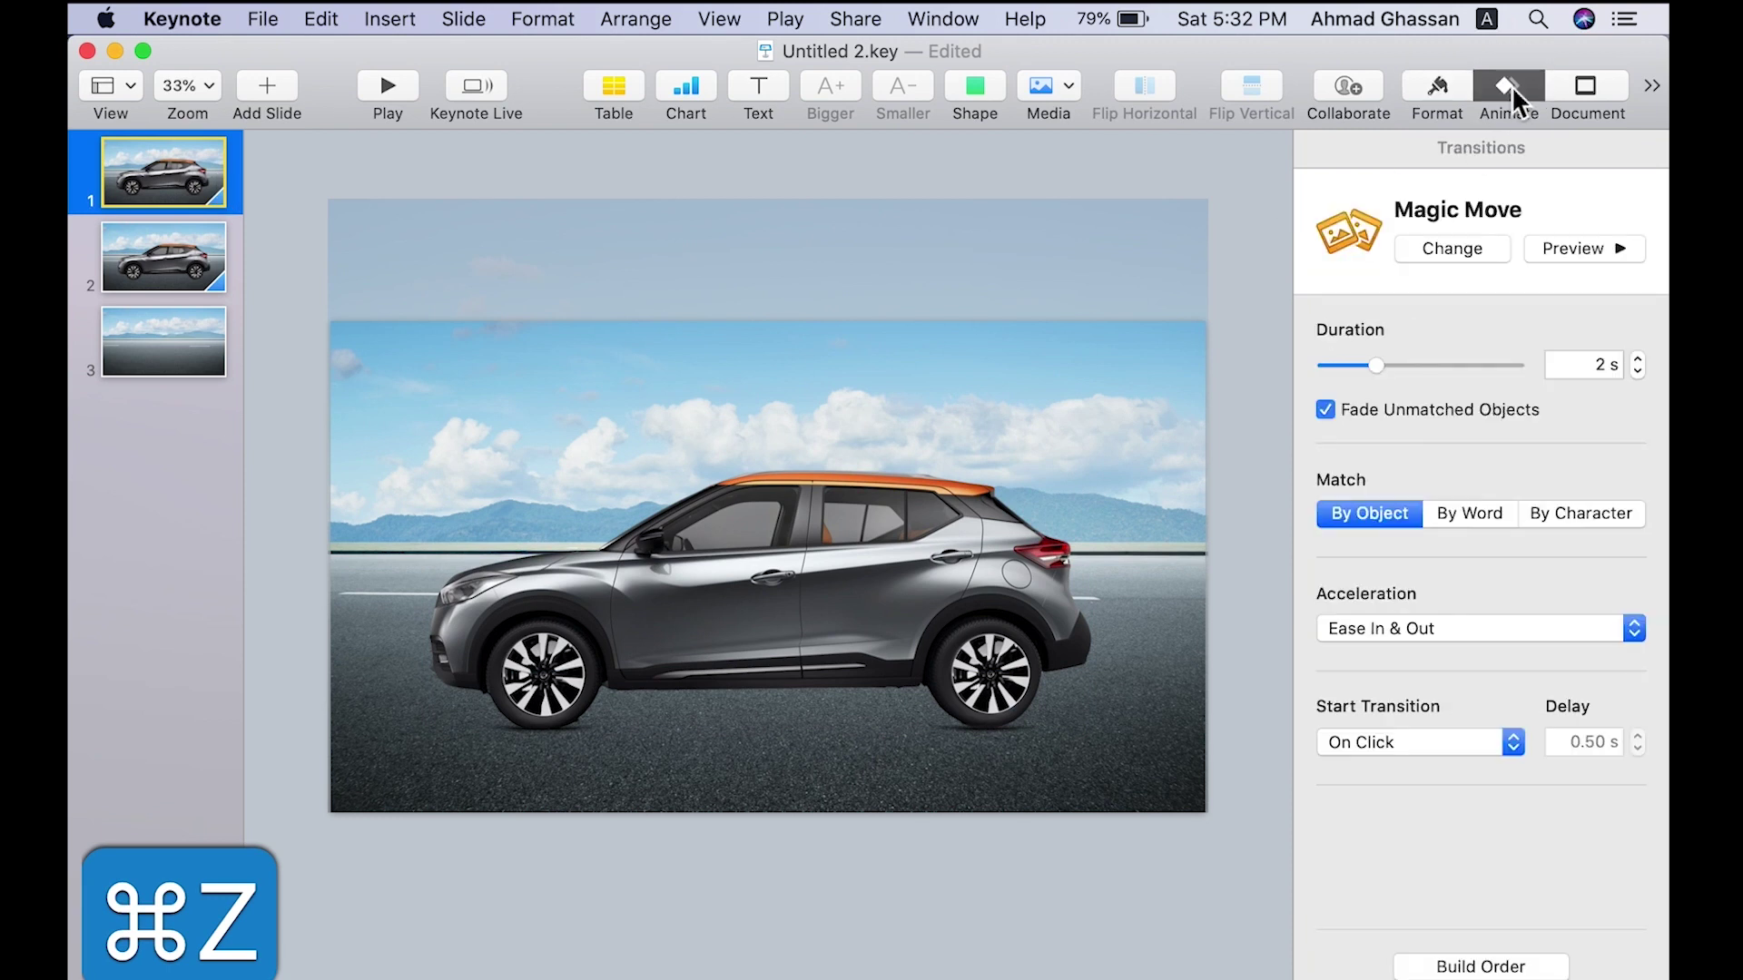
left_click(1590, 249)
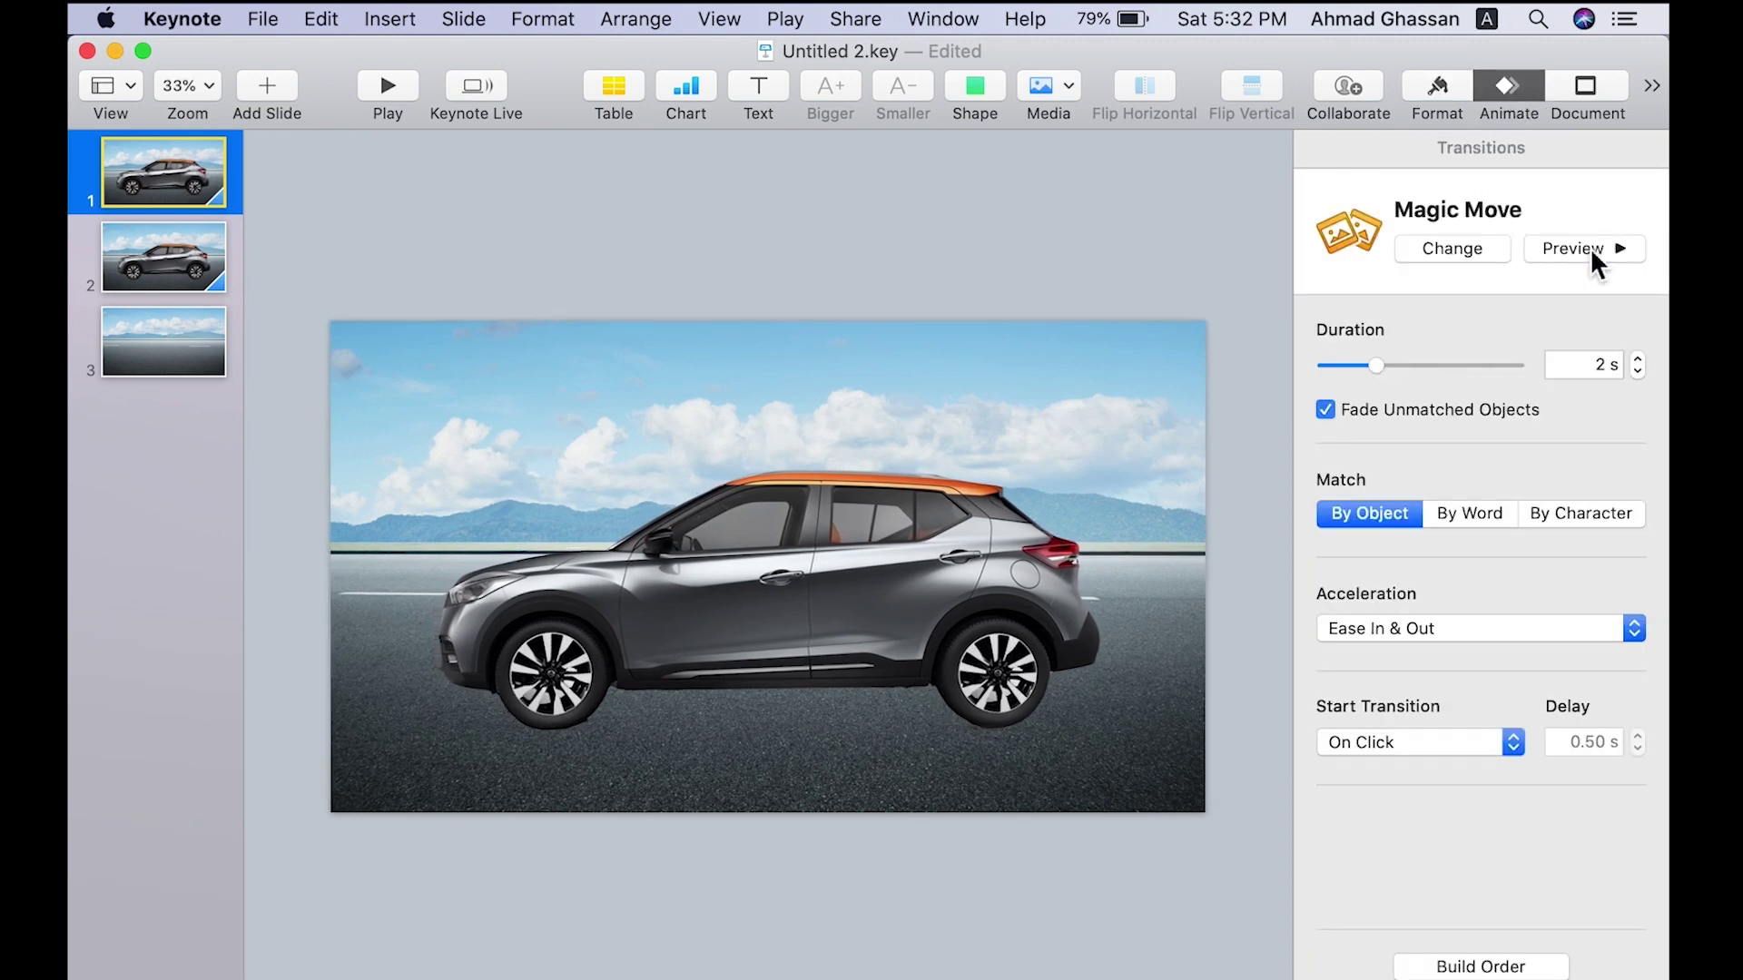
Apply a Contact Shadow to the car body image on slide 2.
left_click(191, 263)
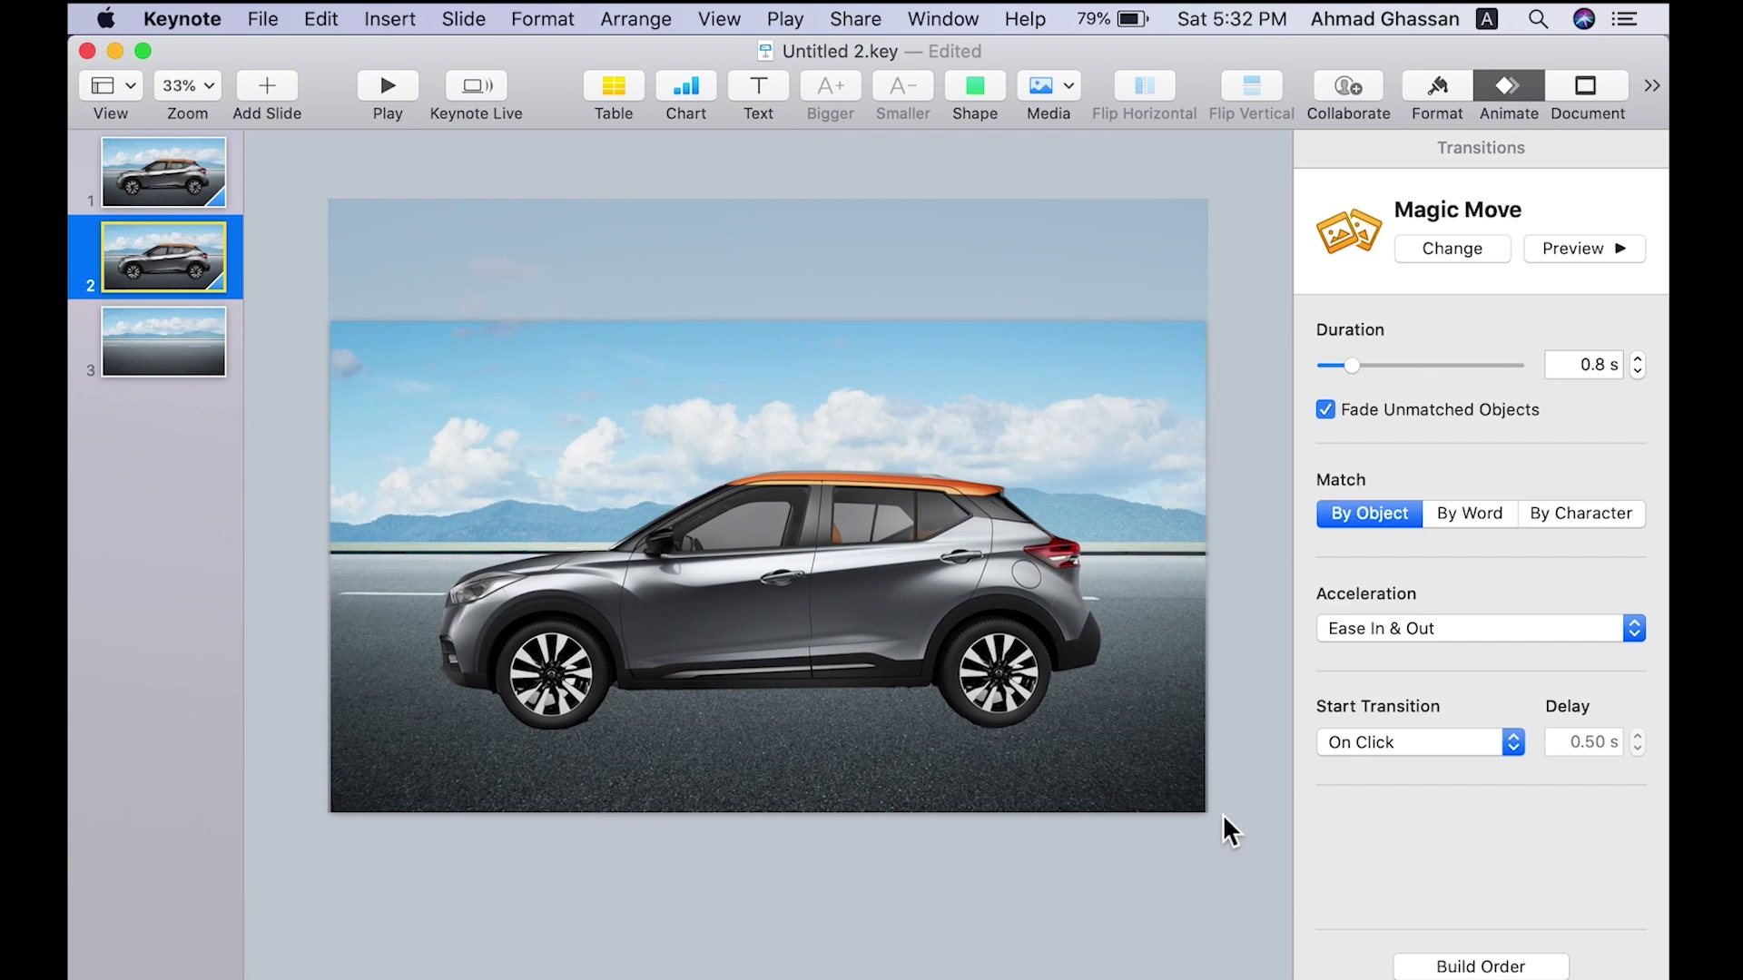
left_click(1003, 703)
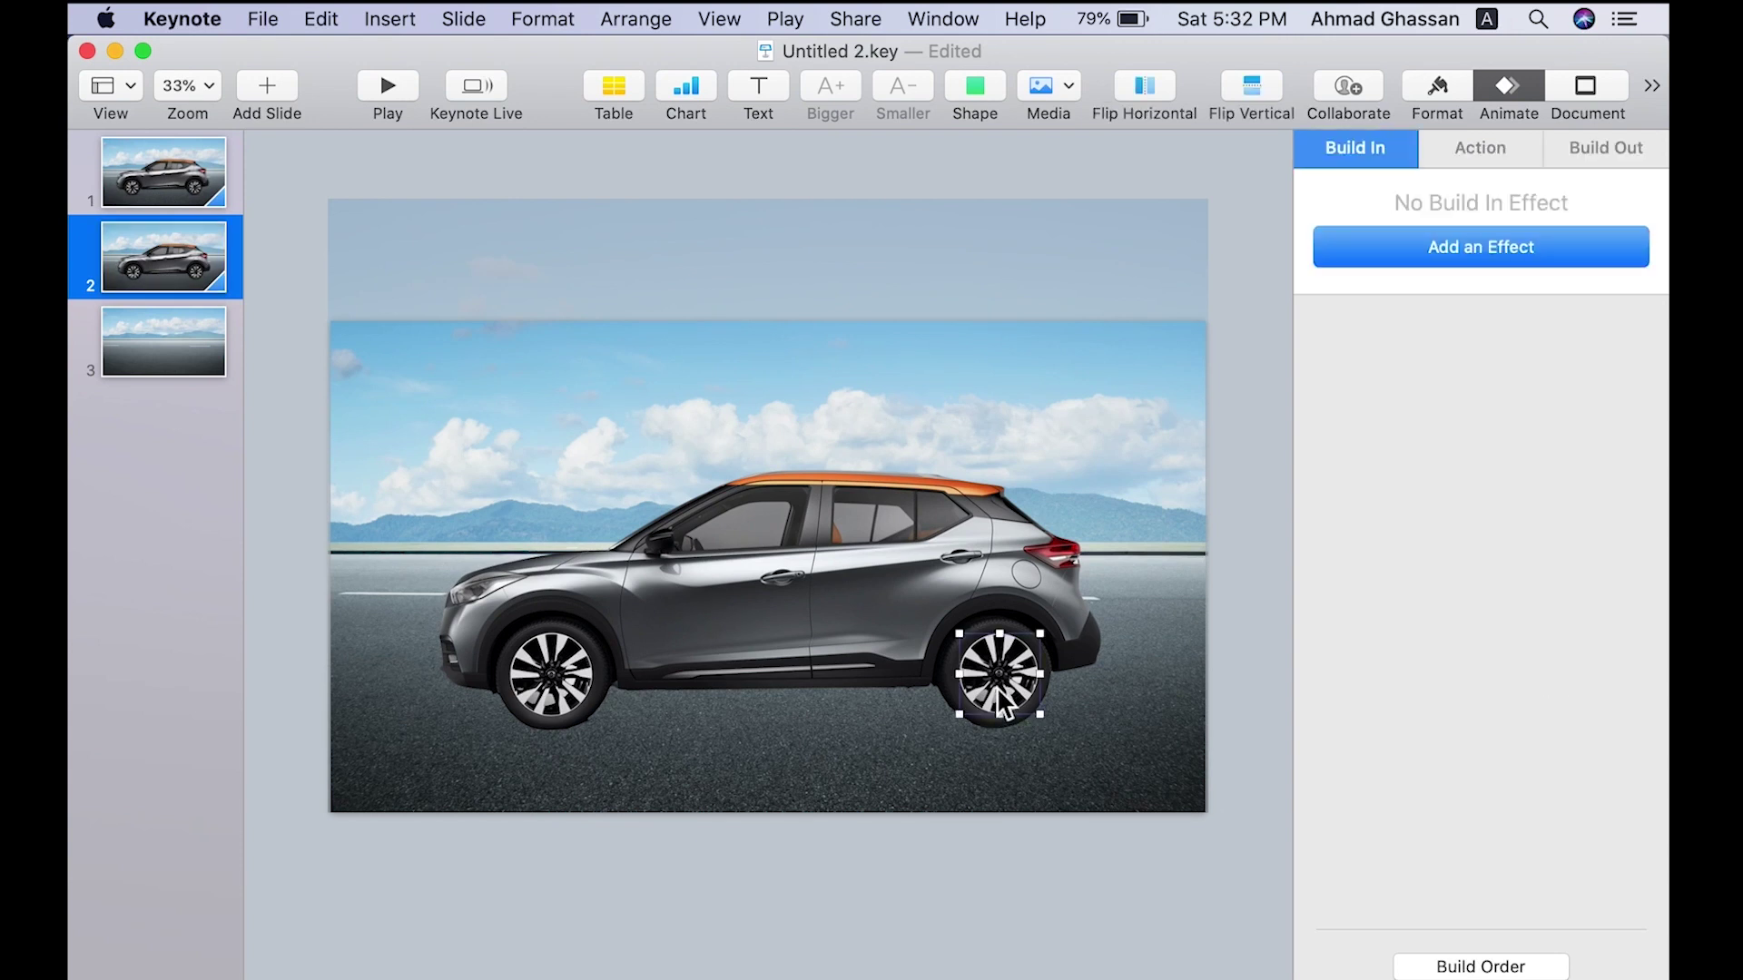
left_click(1434, 91)
left_click(1388, 615)
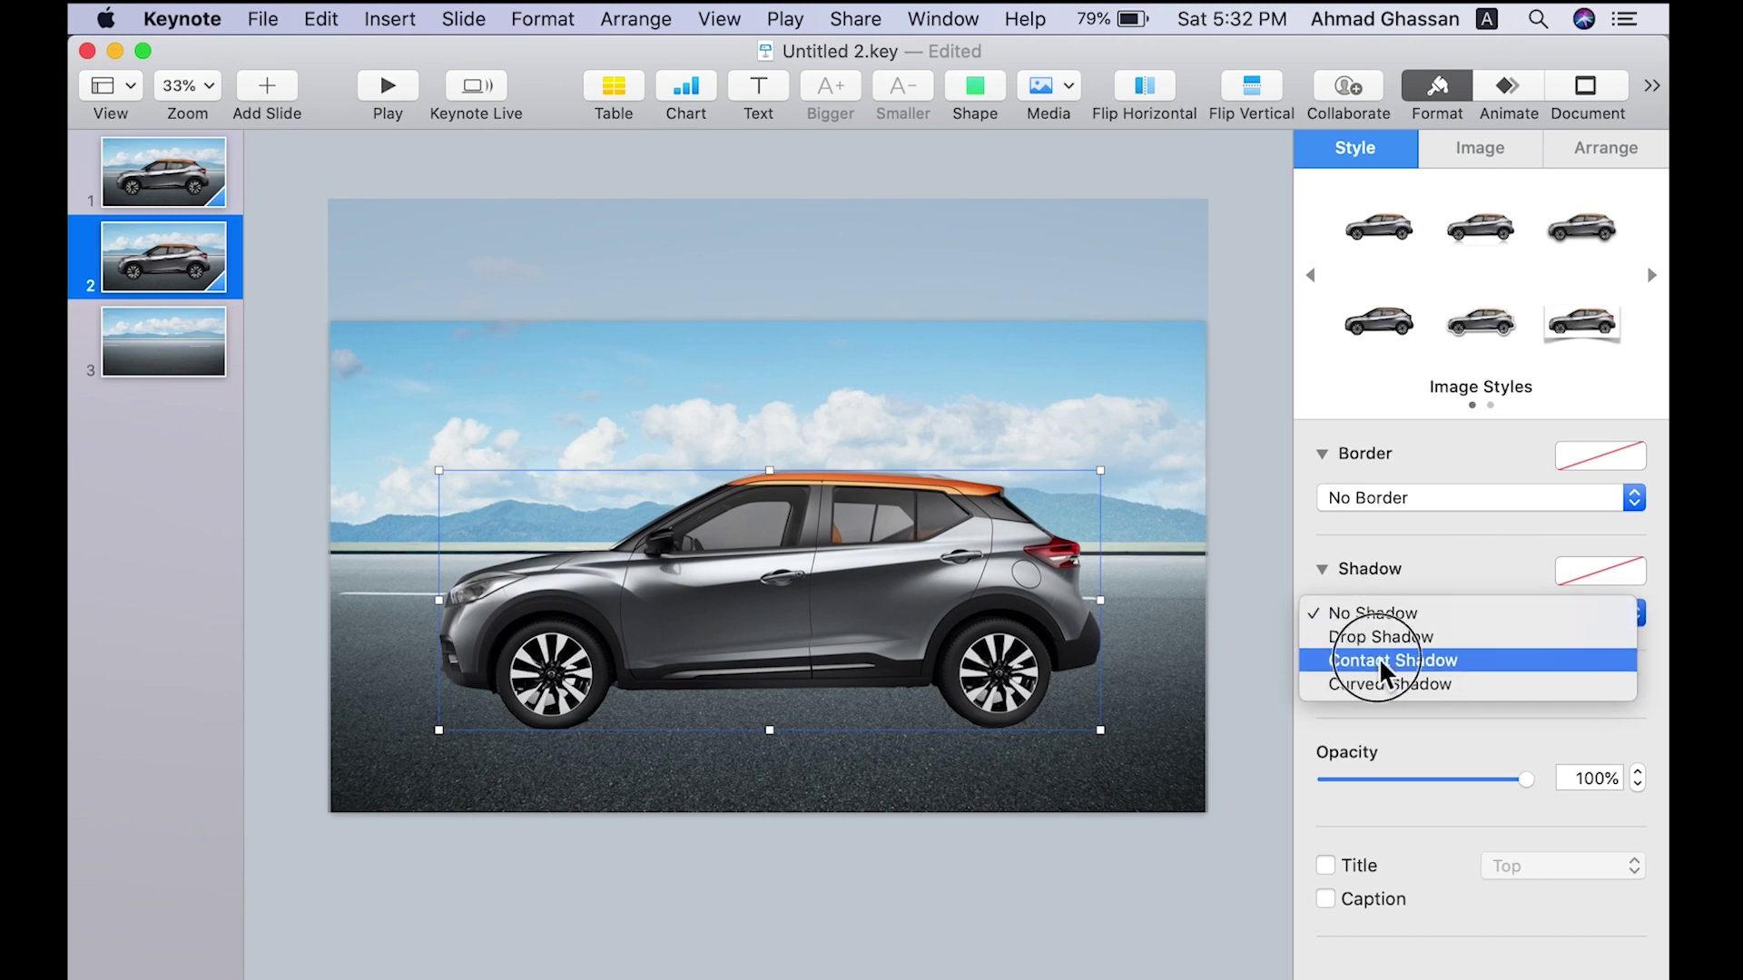
left_click(1379, 658)
Apply a Contact Shadow to the off-slide car body image on slide 3.
left_click(150, 361)
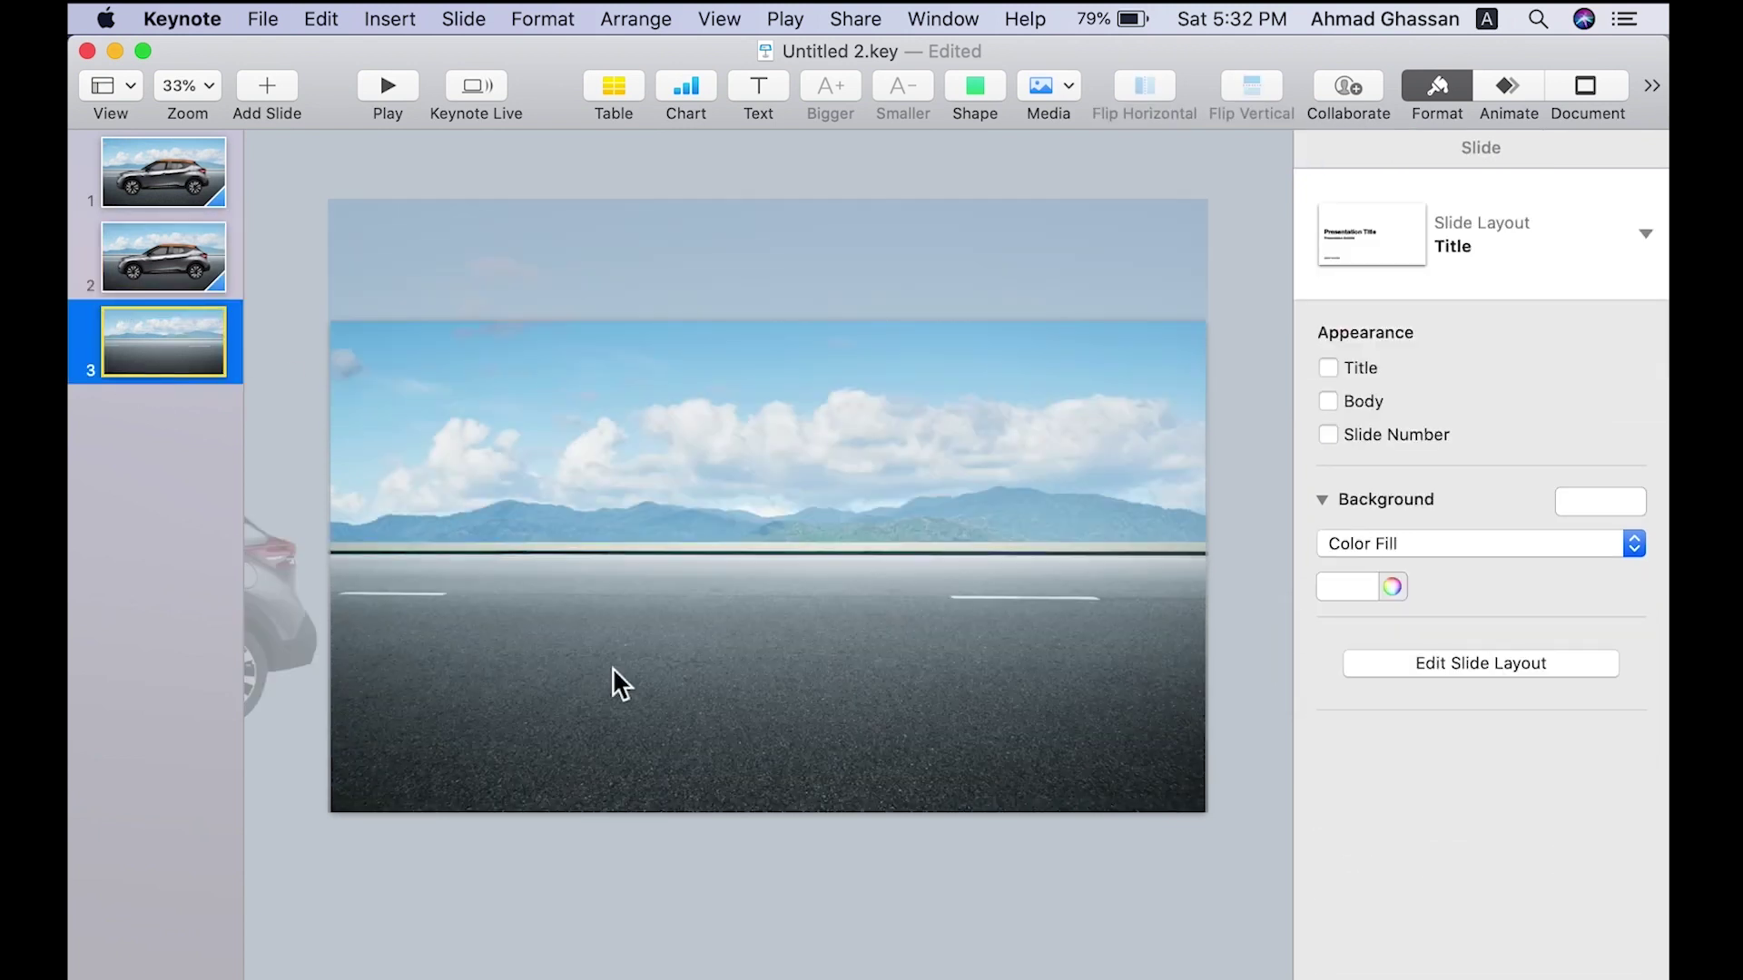
scroll(292, 664, "down", 3)
left_click(408, 586)
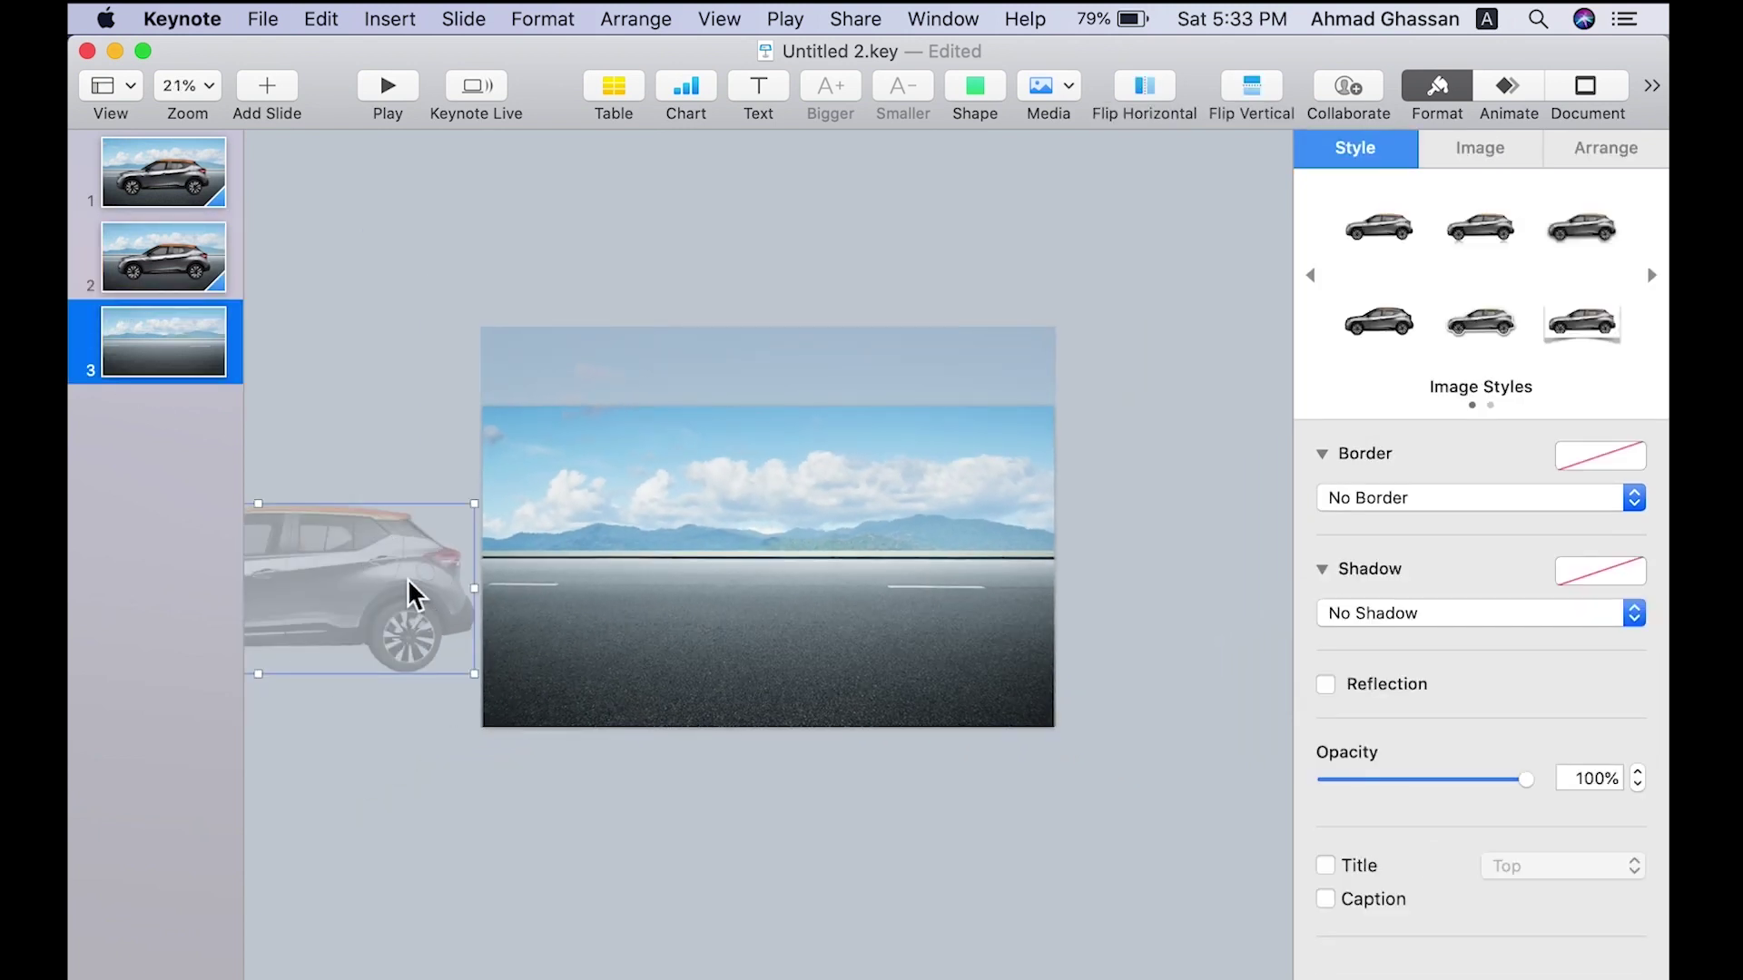
left_click(1366, 616)
left_click(1357, 666)
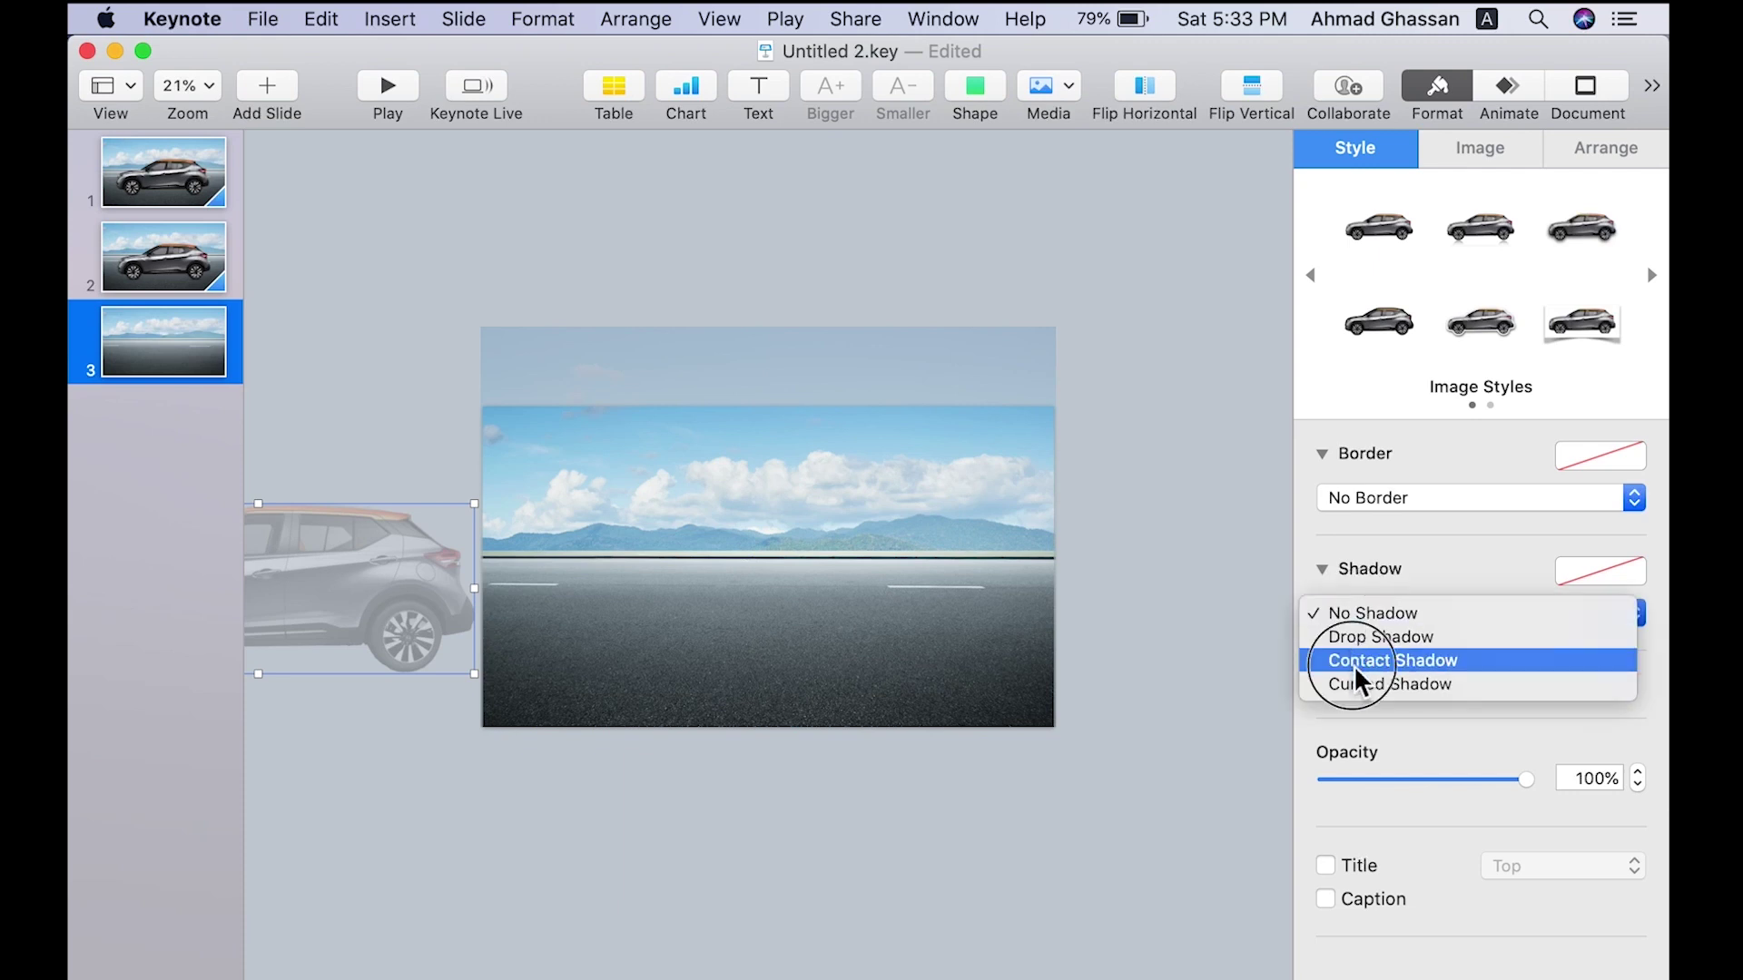
Move the car body and both rims together, without the background, off the right edge of slide 1.
left_click(187, 196)
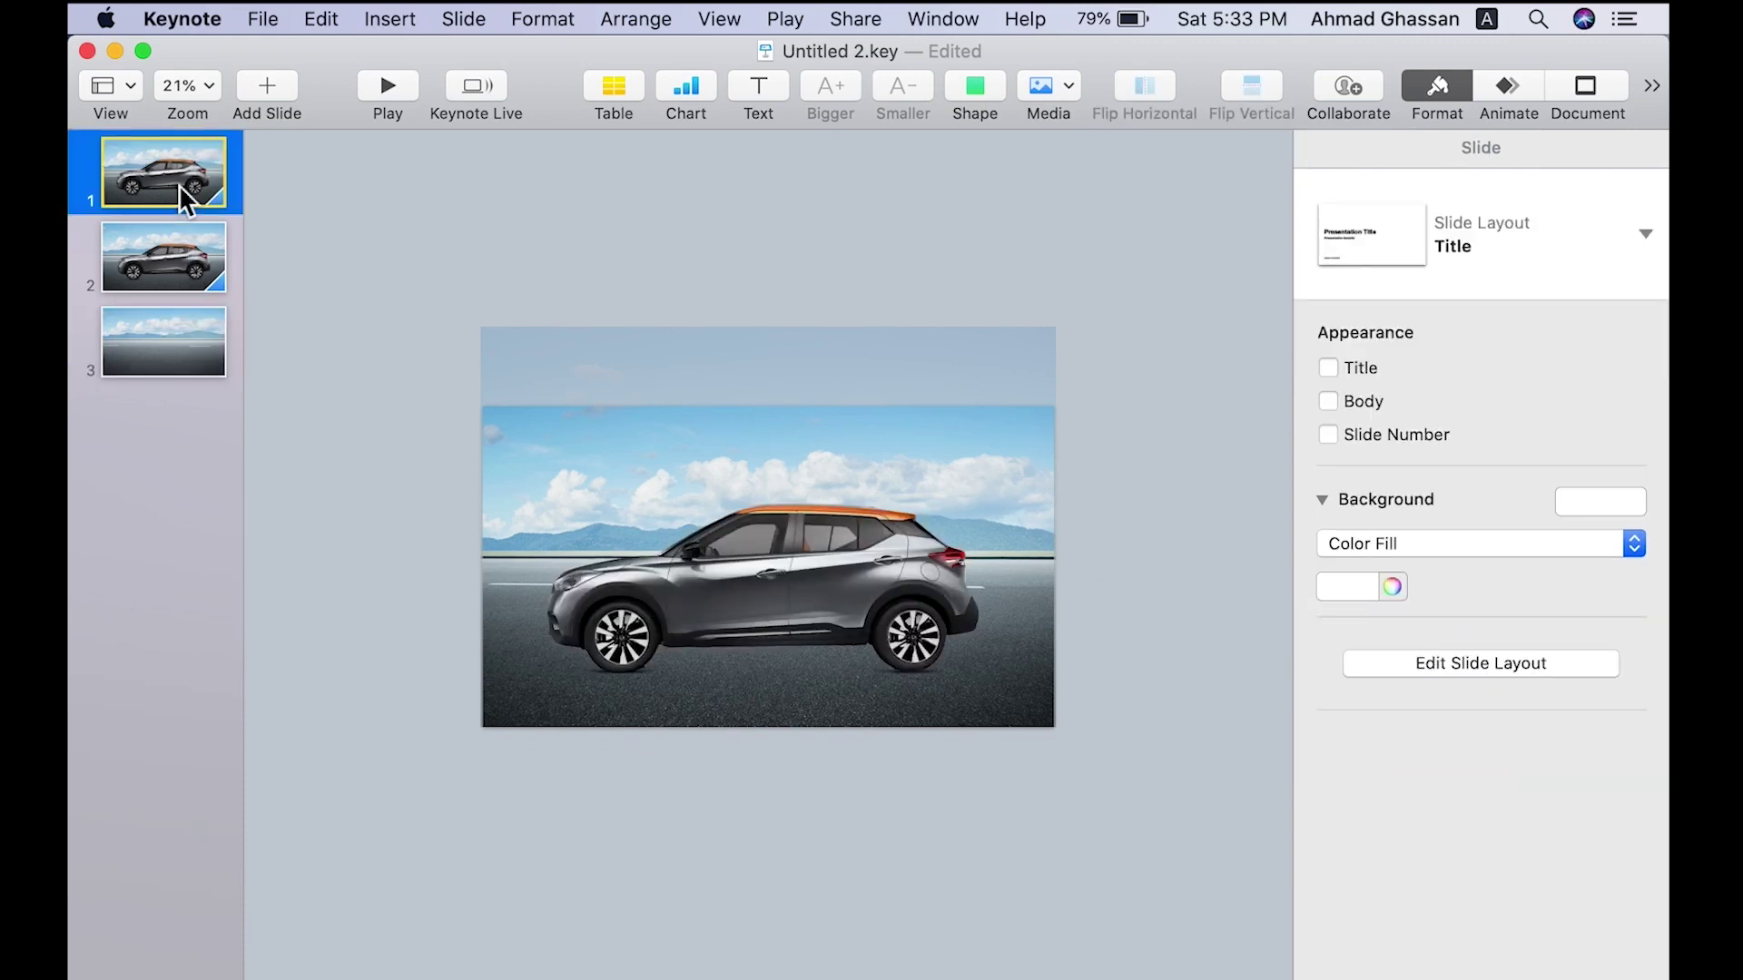
left_click_drag(409, 463, 1089, 738)
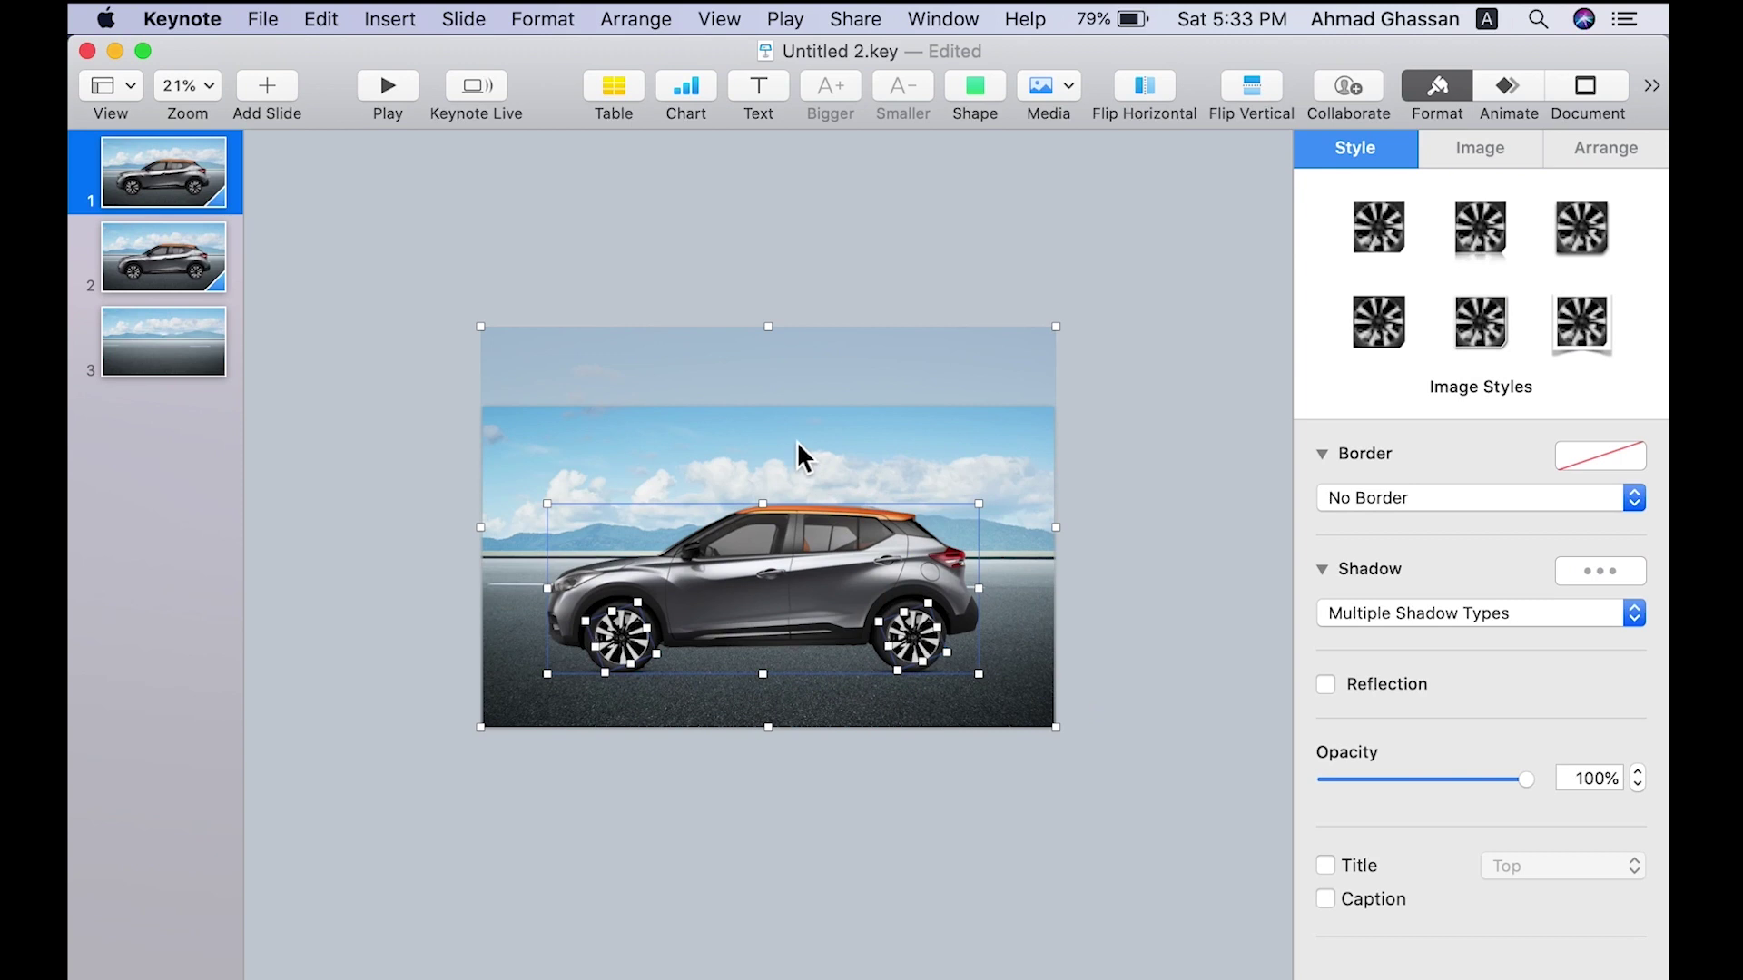
left_click_drag(620, 636, 1147, 626)
left_click(270, 150)
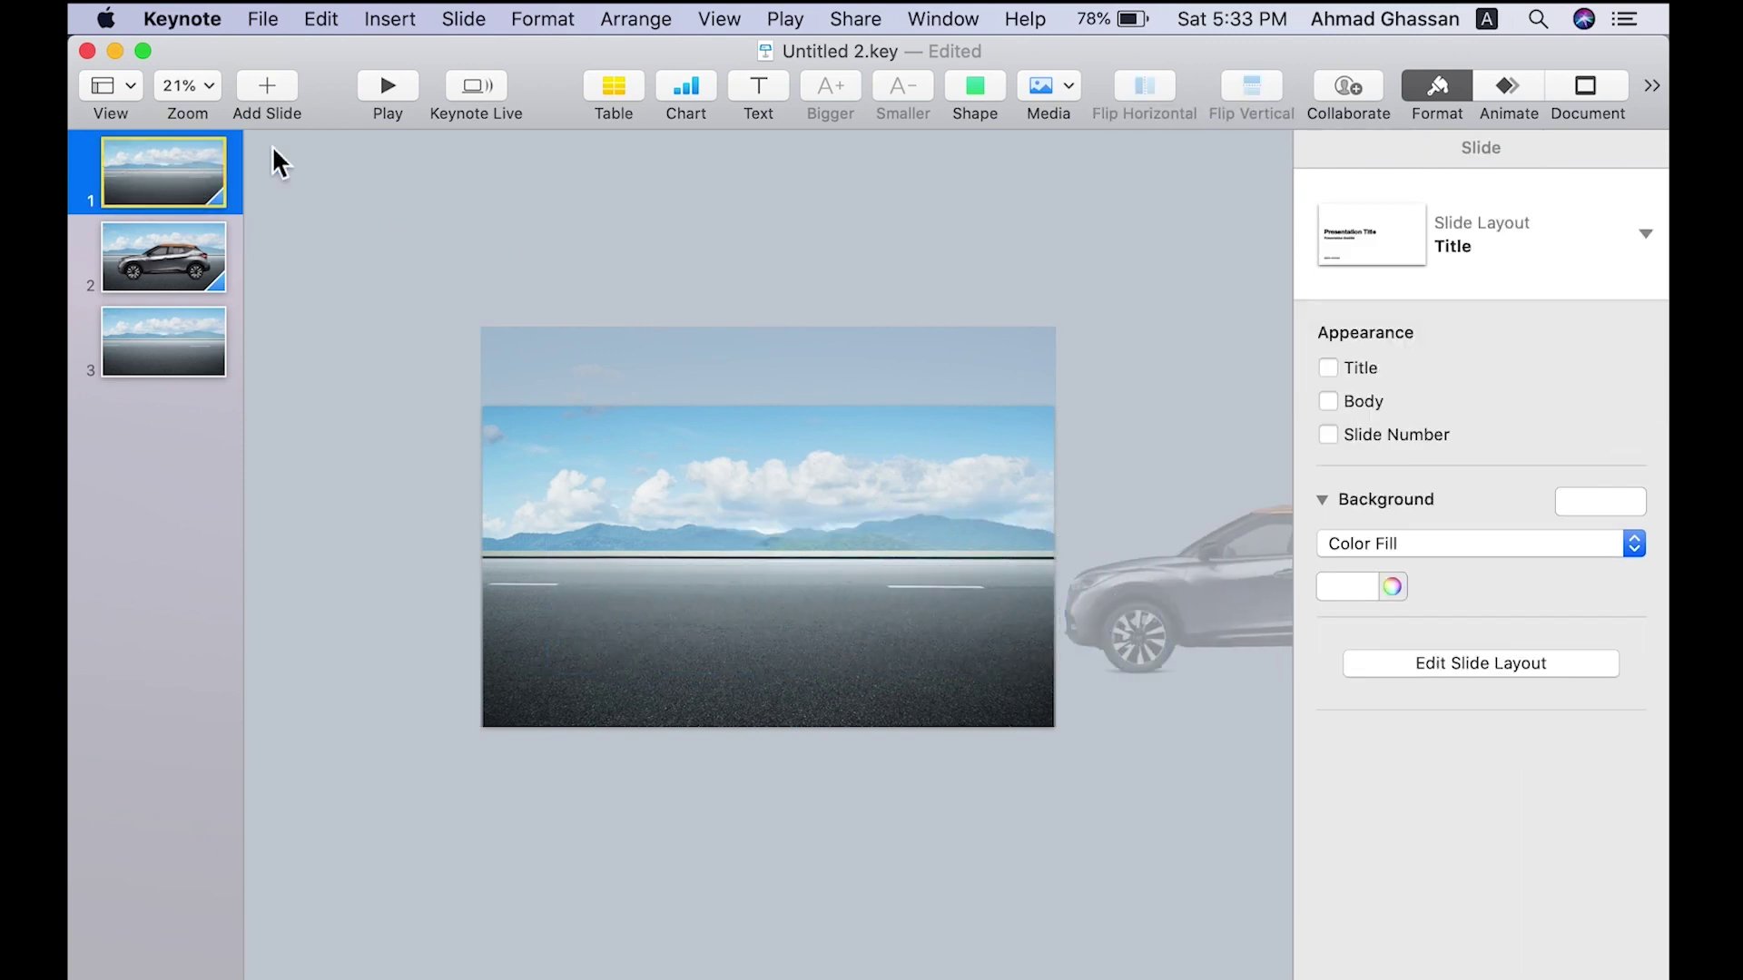
Play the slideshow from slide 1 through both transitions to check the shadowed car driving in and out.
left_click(389, 87)
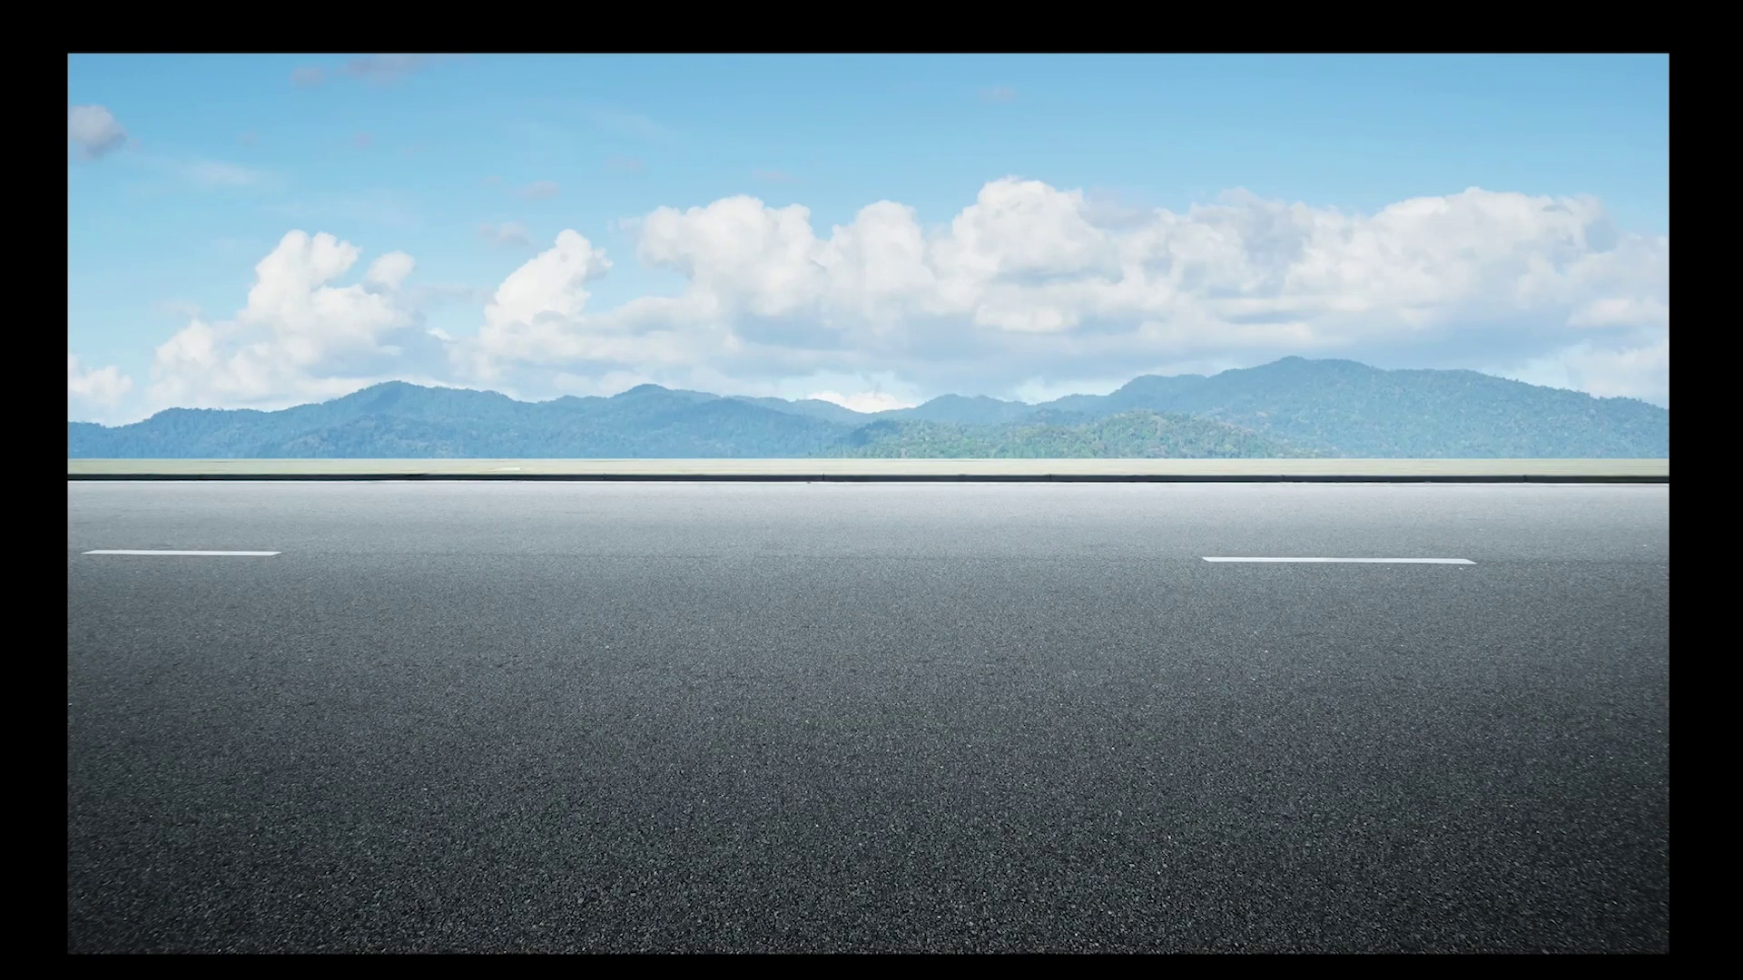
key("space")
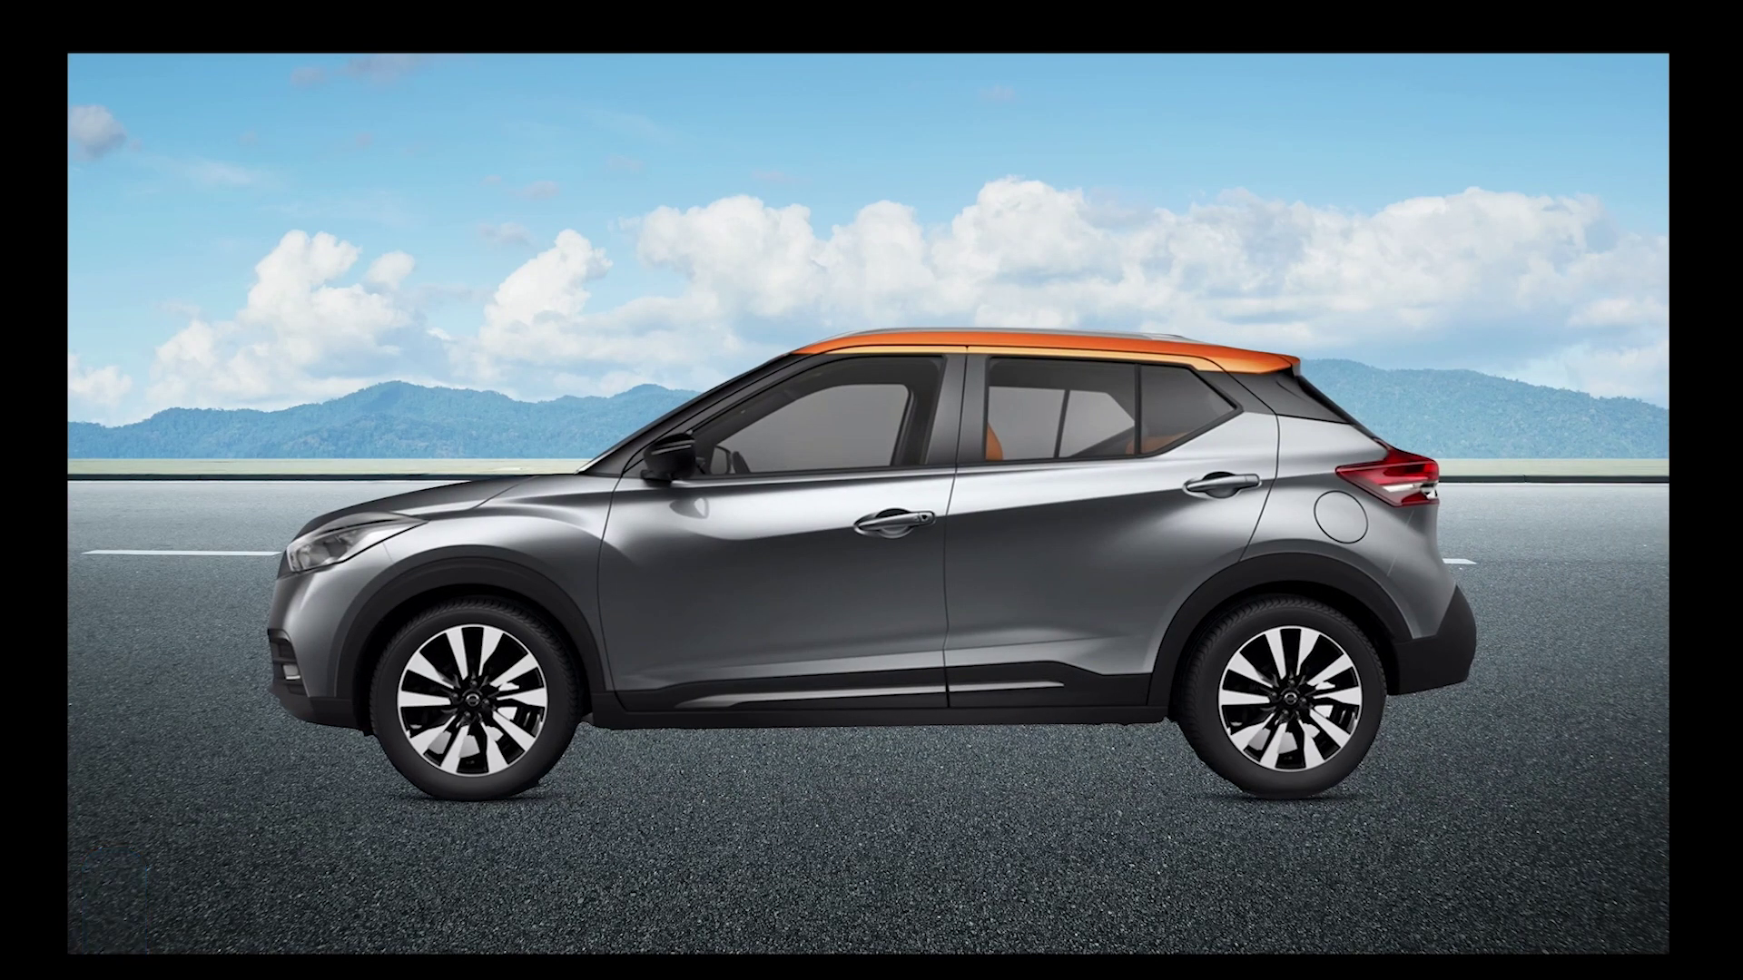
key("space")
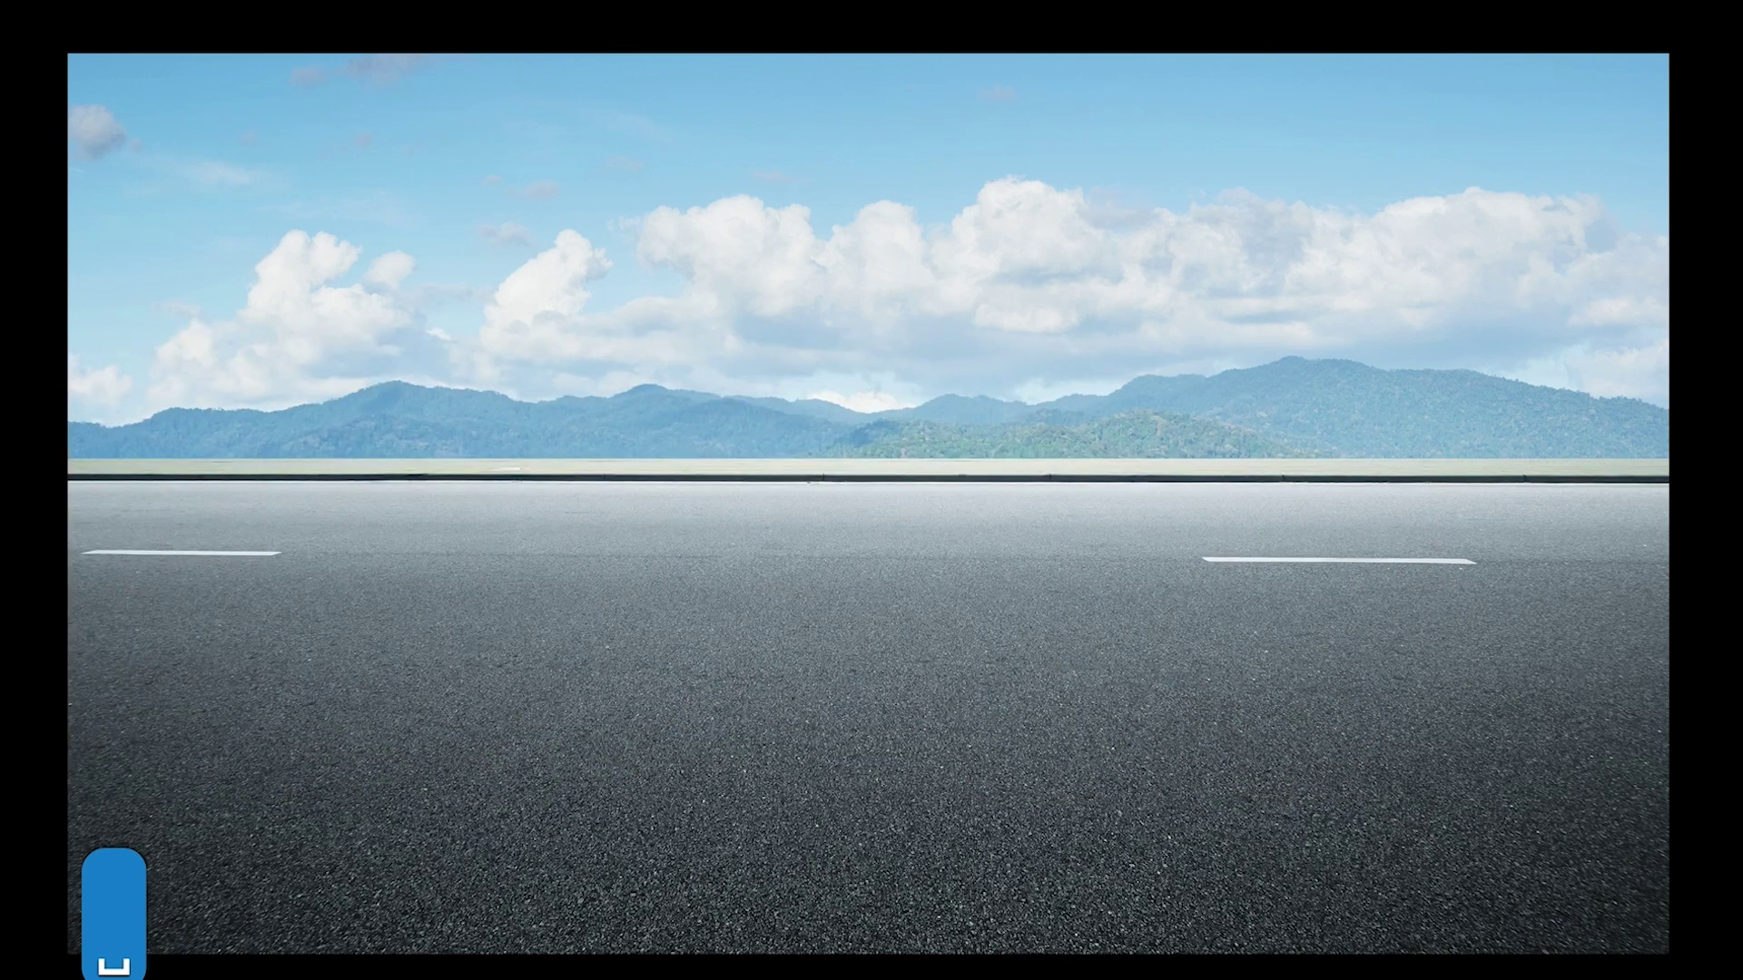
key("Escape")
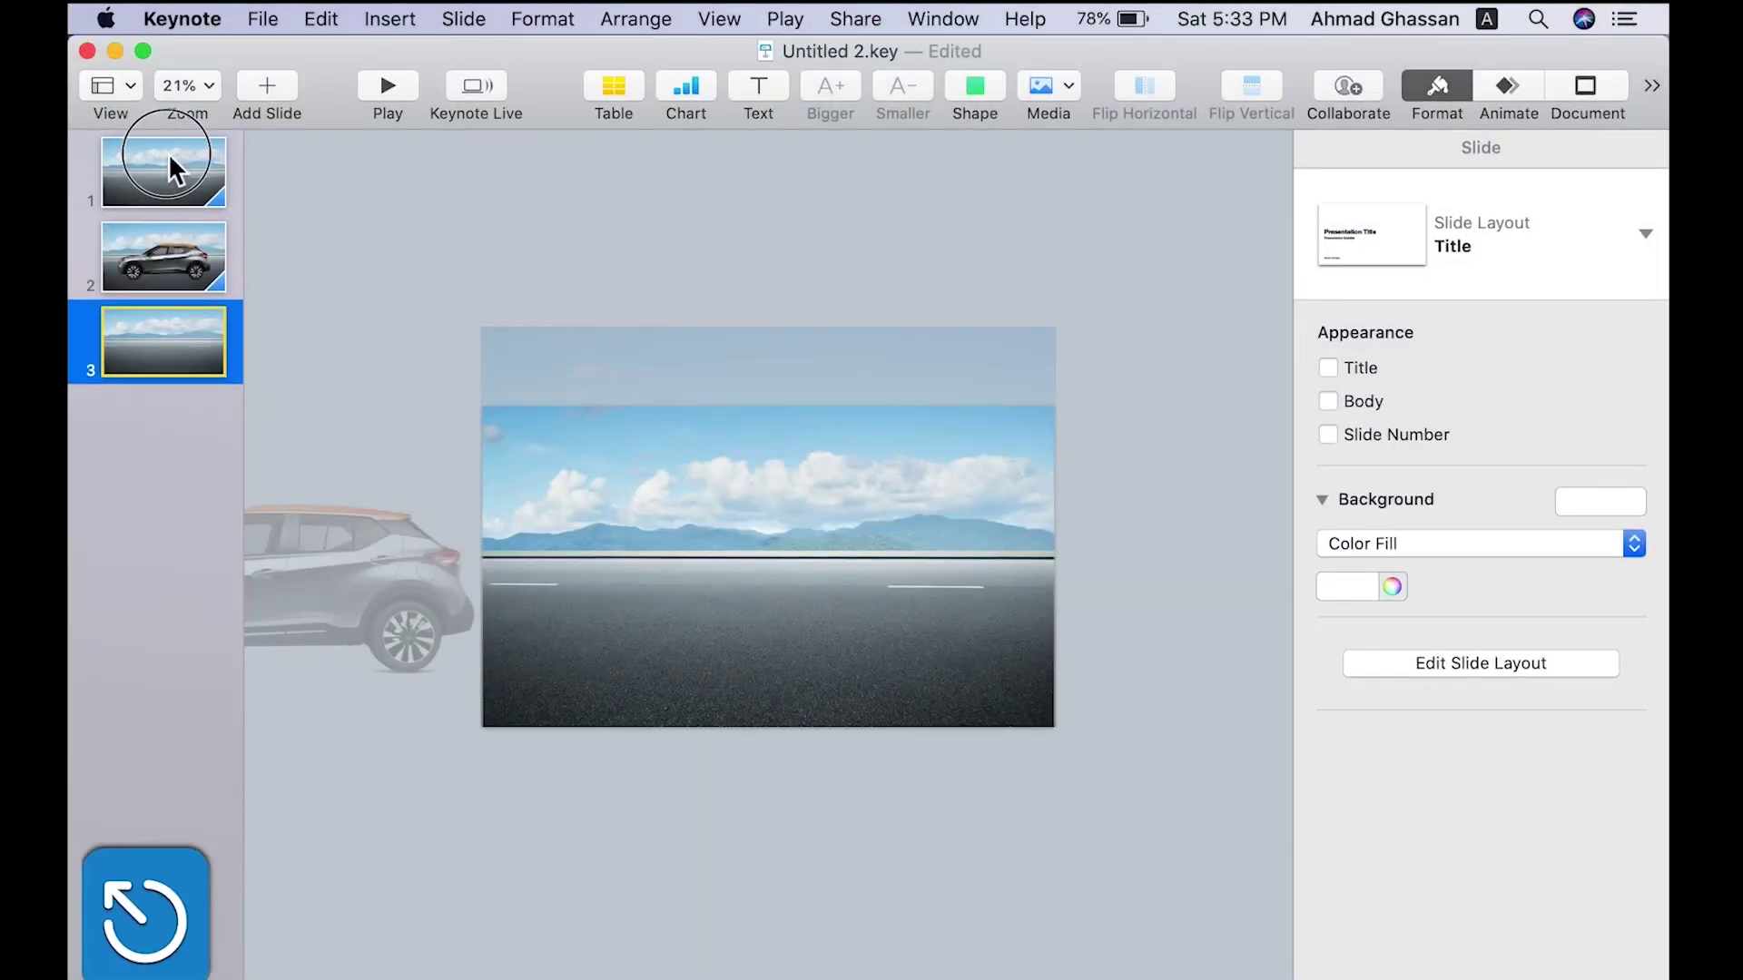
Start exporting the presentation as a movie and set the compression type to H.264.
left_click(172, 168)
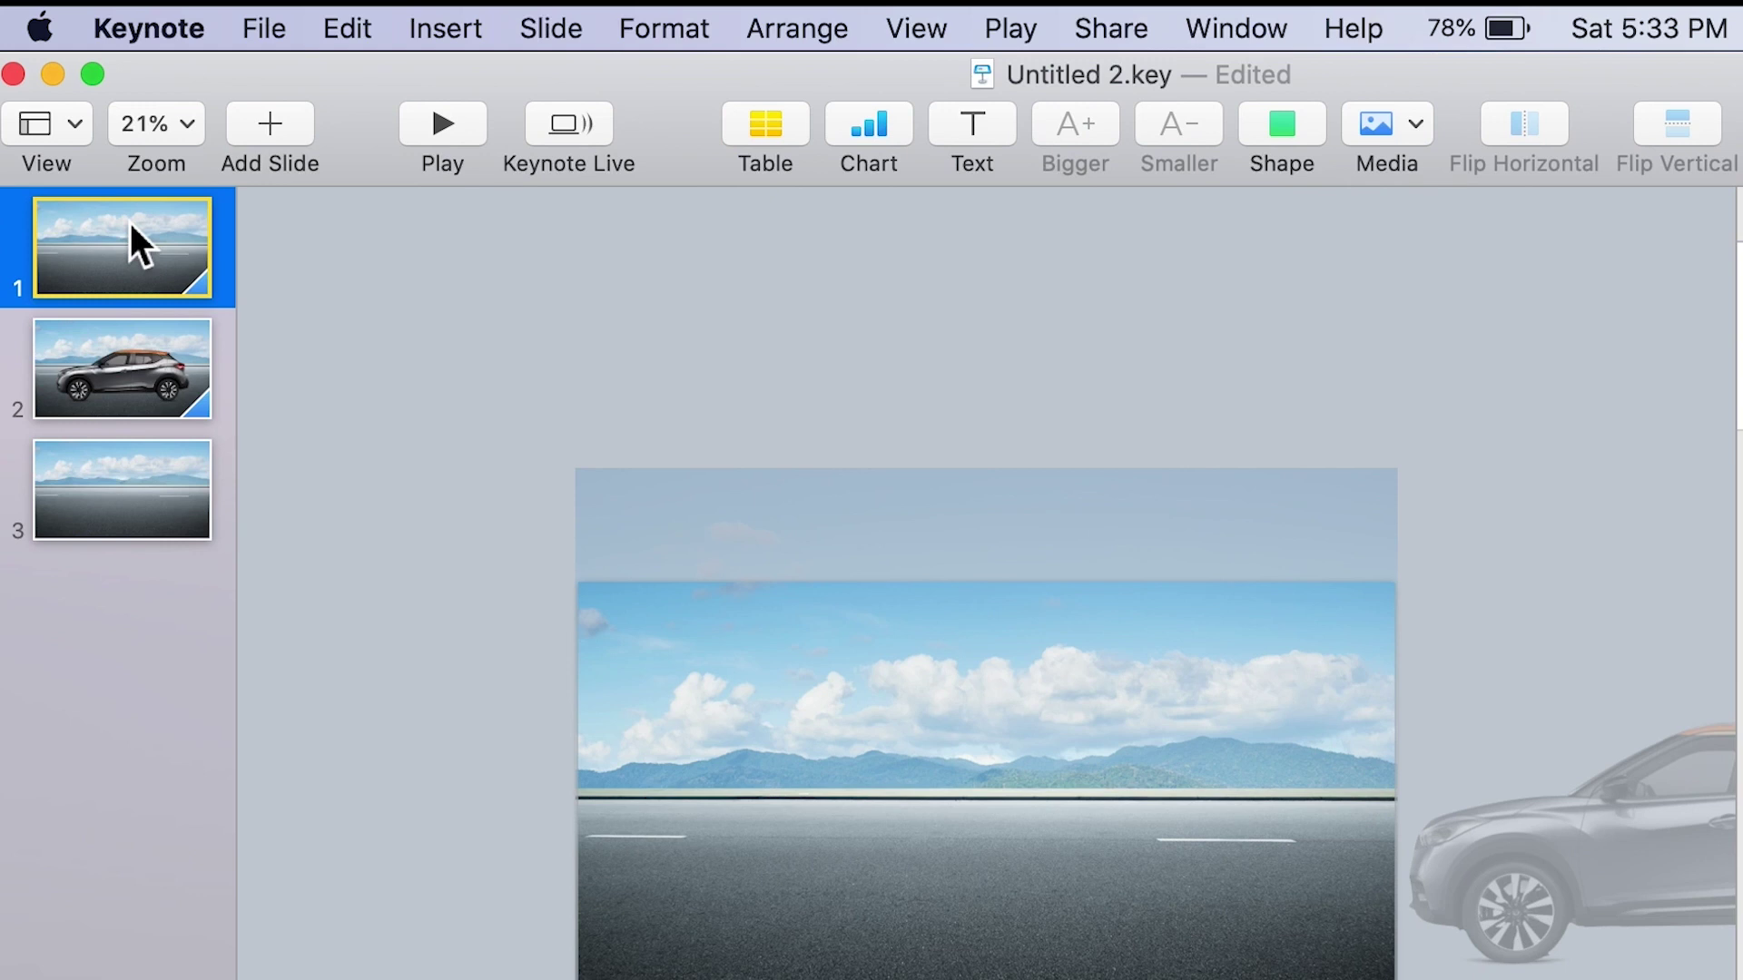
left_click(258, 27)
mouse_move(310, 479)
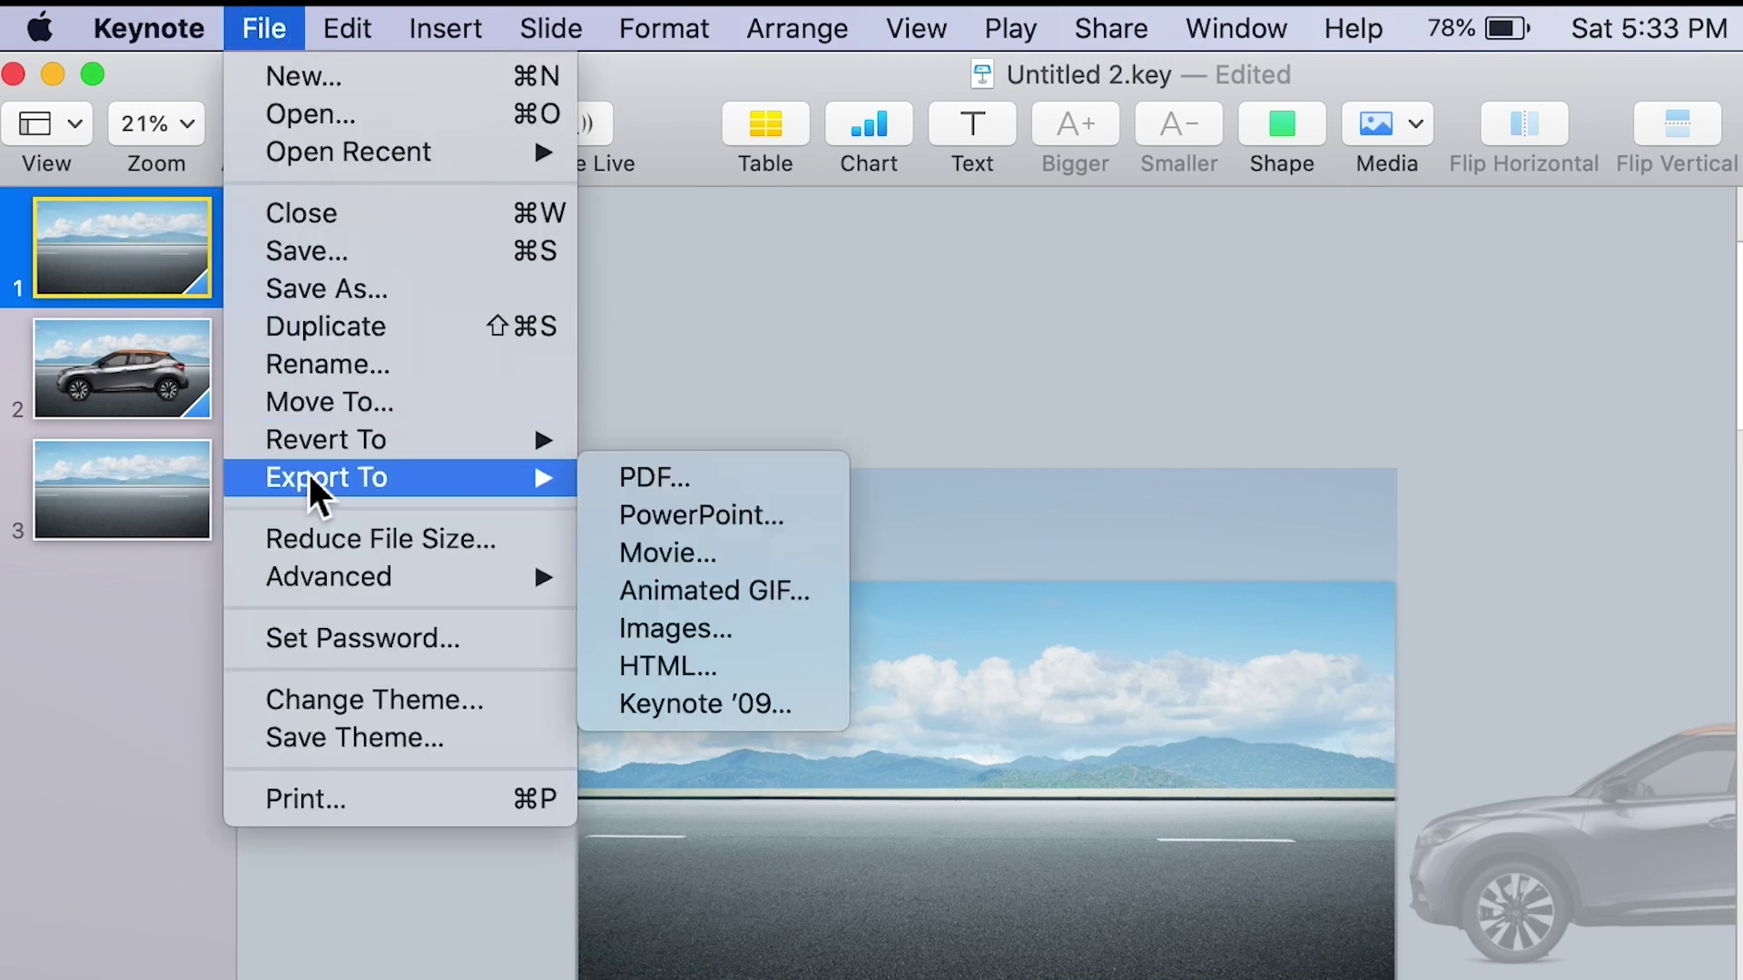
left_click(657, 552)
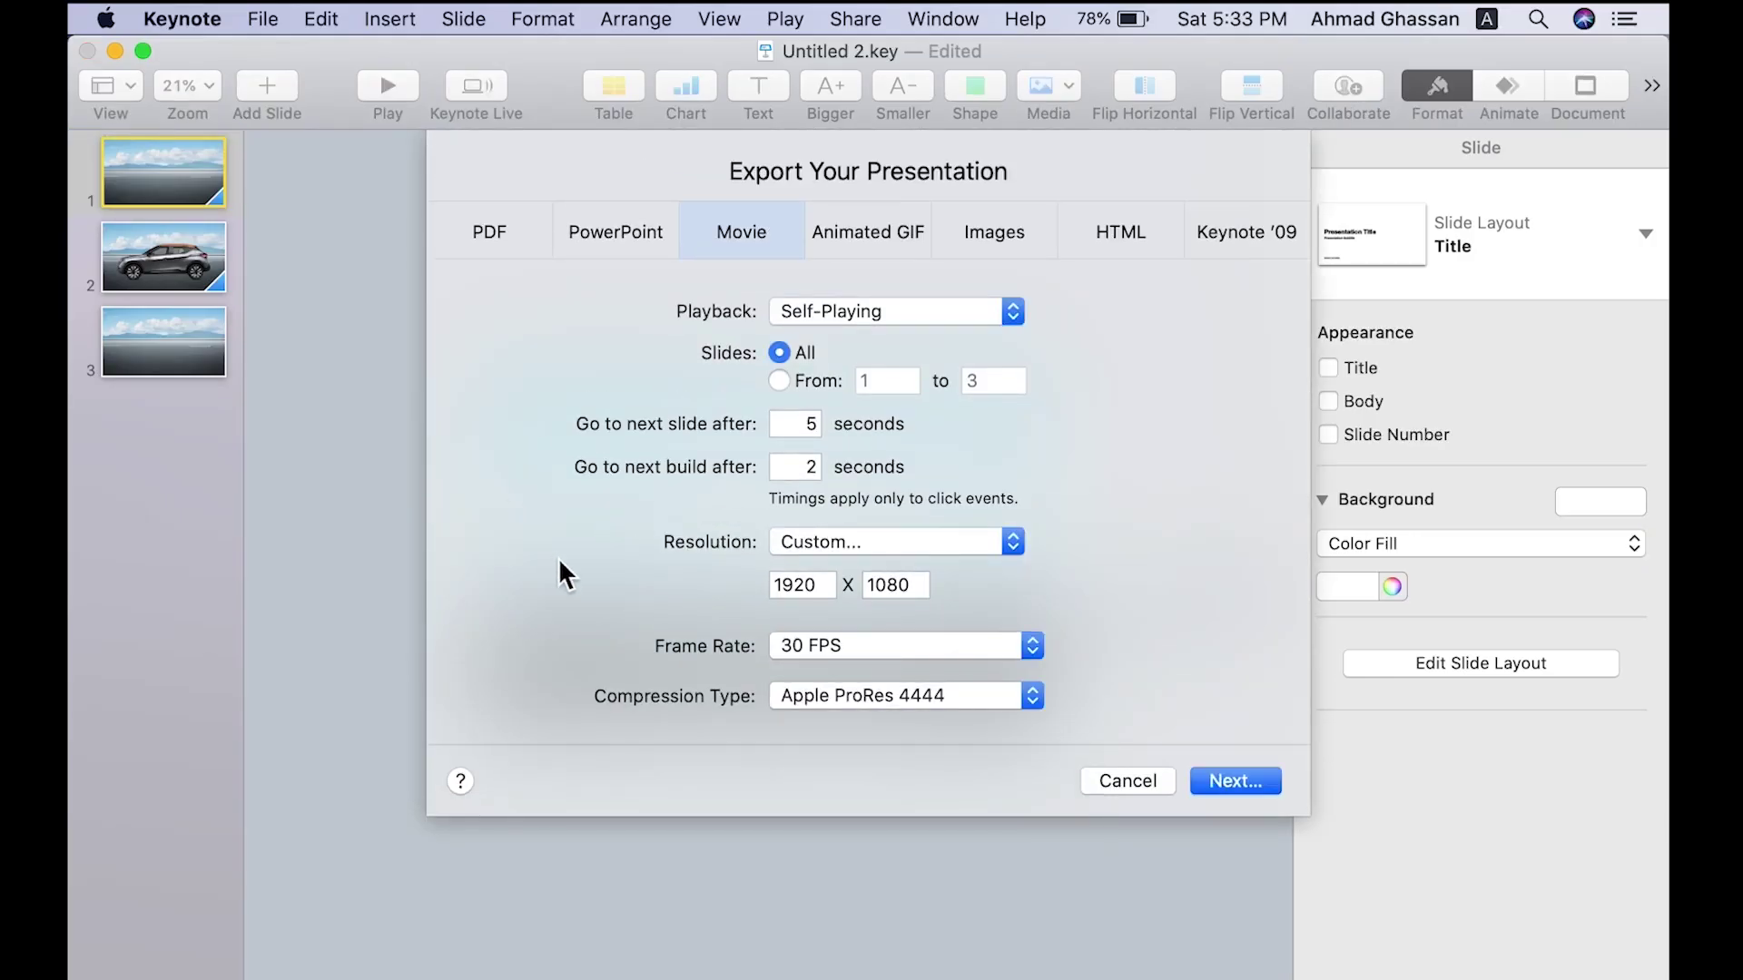
left_click(808, 695)
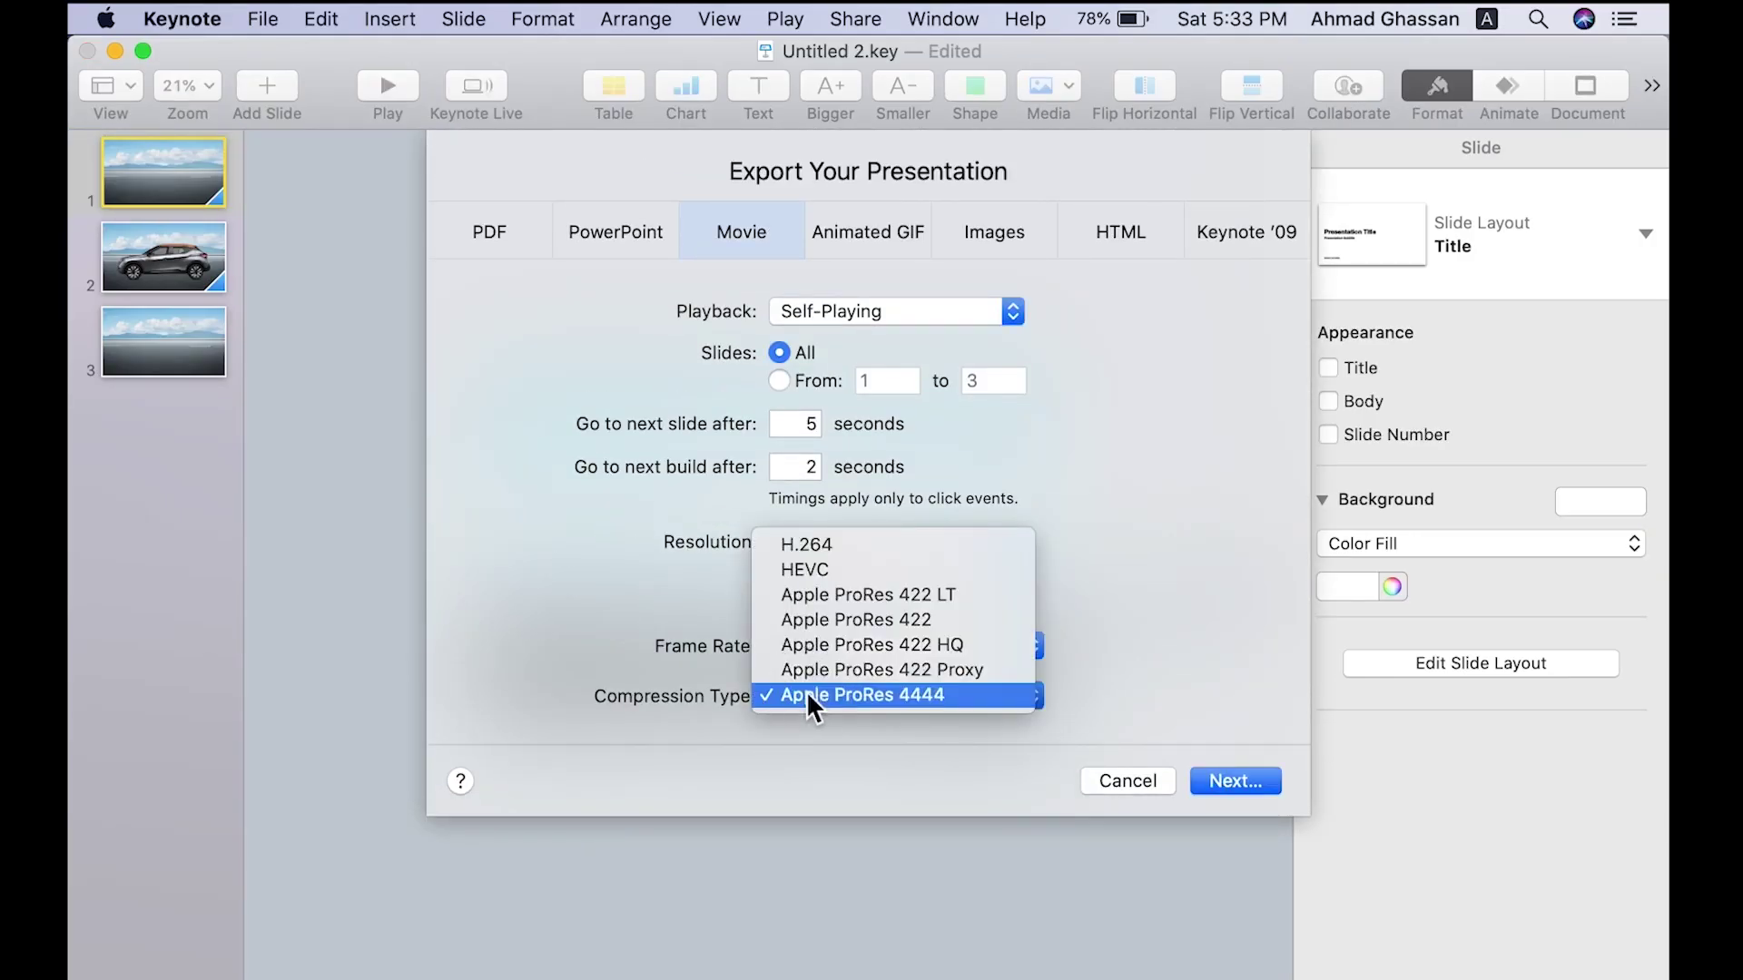
left_click(819, 549)
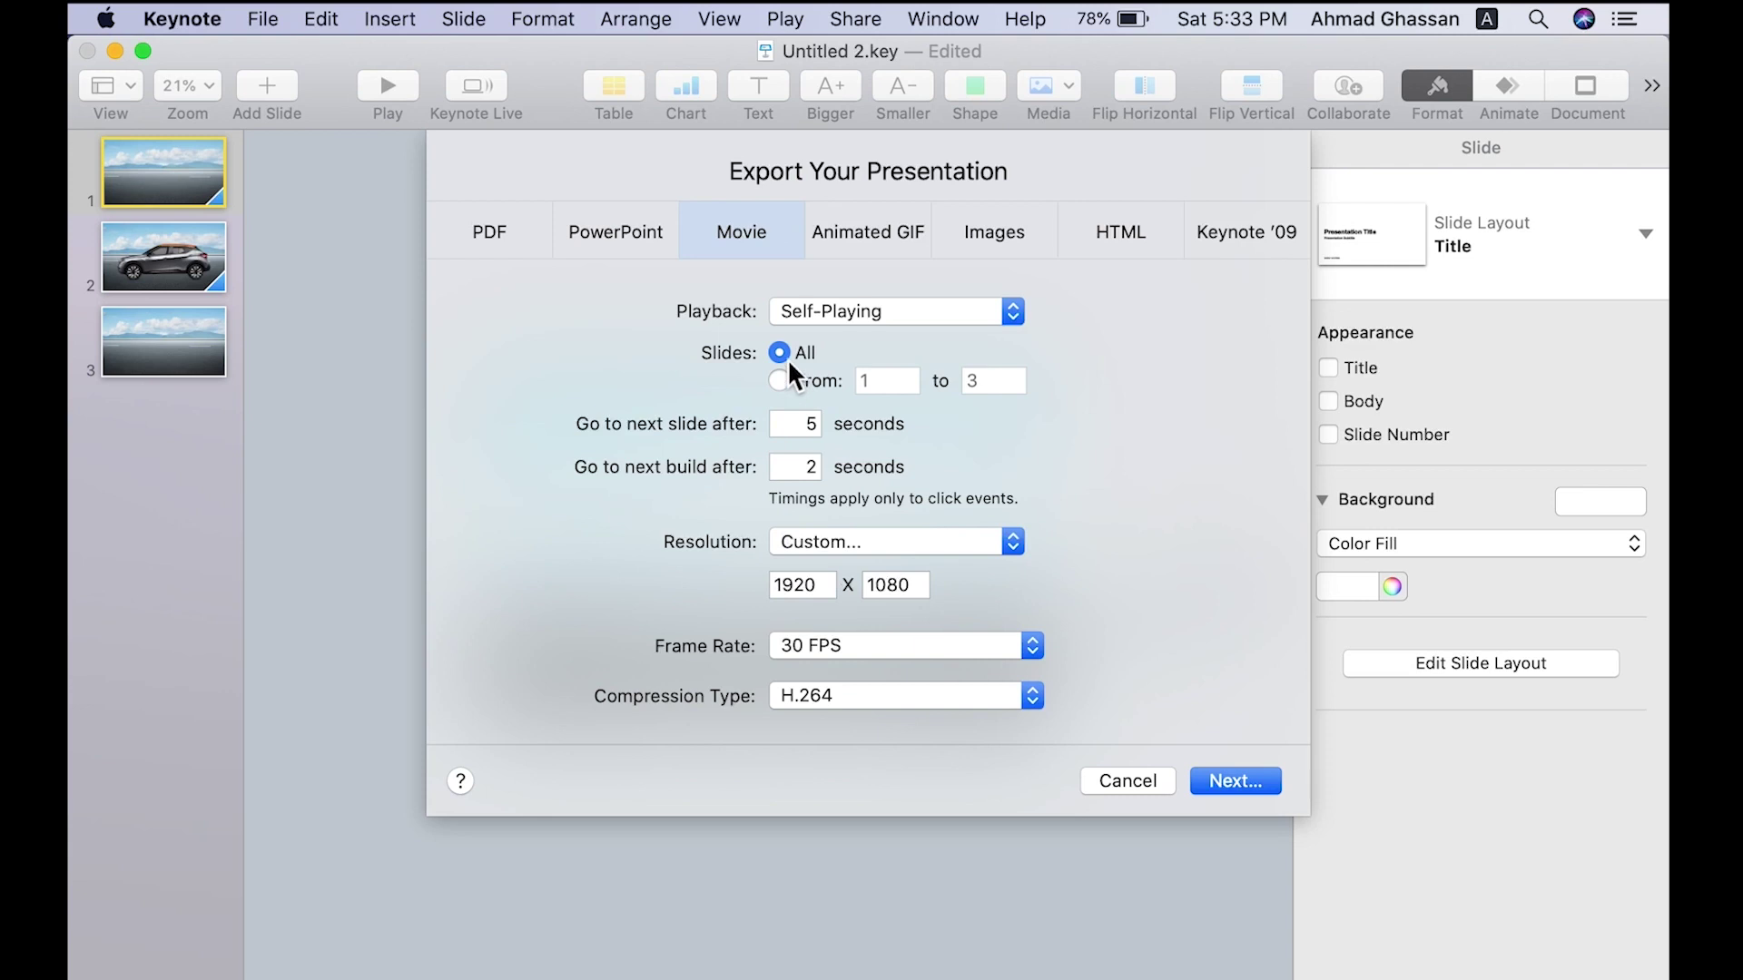
Clear the delay before going to the next slide and export the movie to the desktop as Car.m4v.
left_click(796, 434)
key("BackSpace")
left_click(1219, 783)
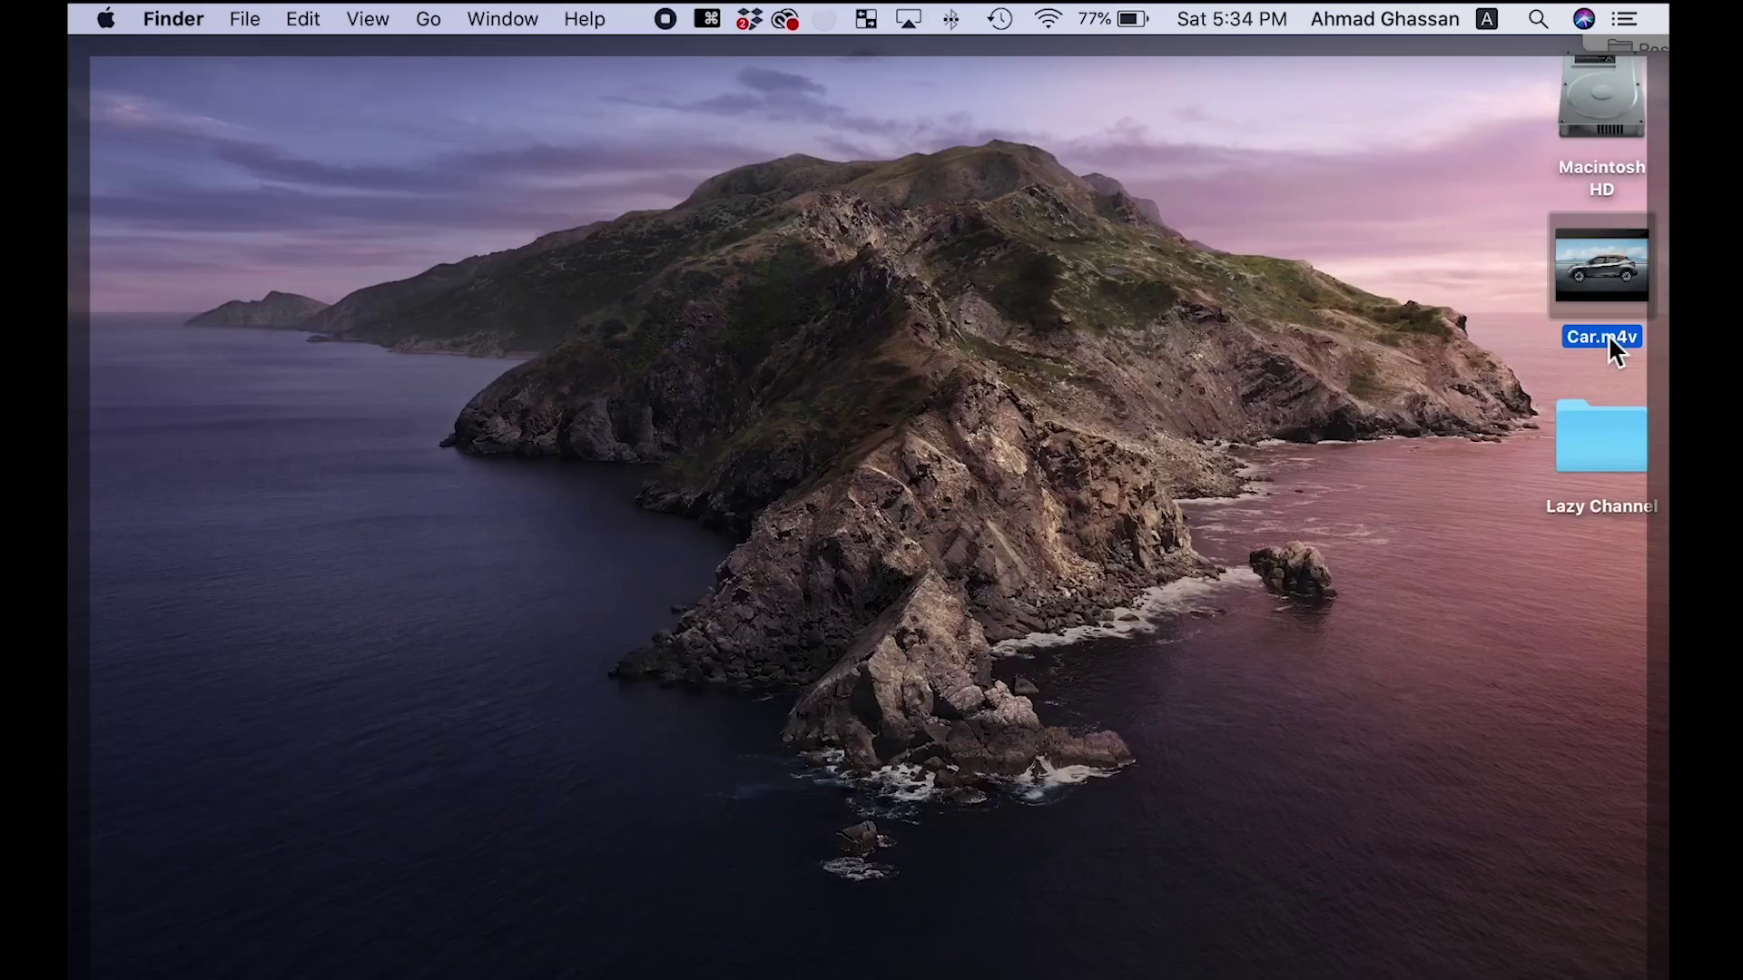
Watch the exported Car.m4v in Quick Look, close it, and switch back to slide 1 in Keynote.
key("space")
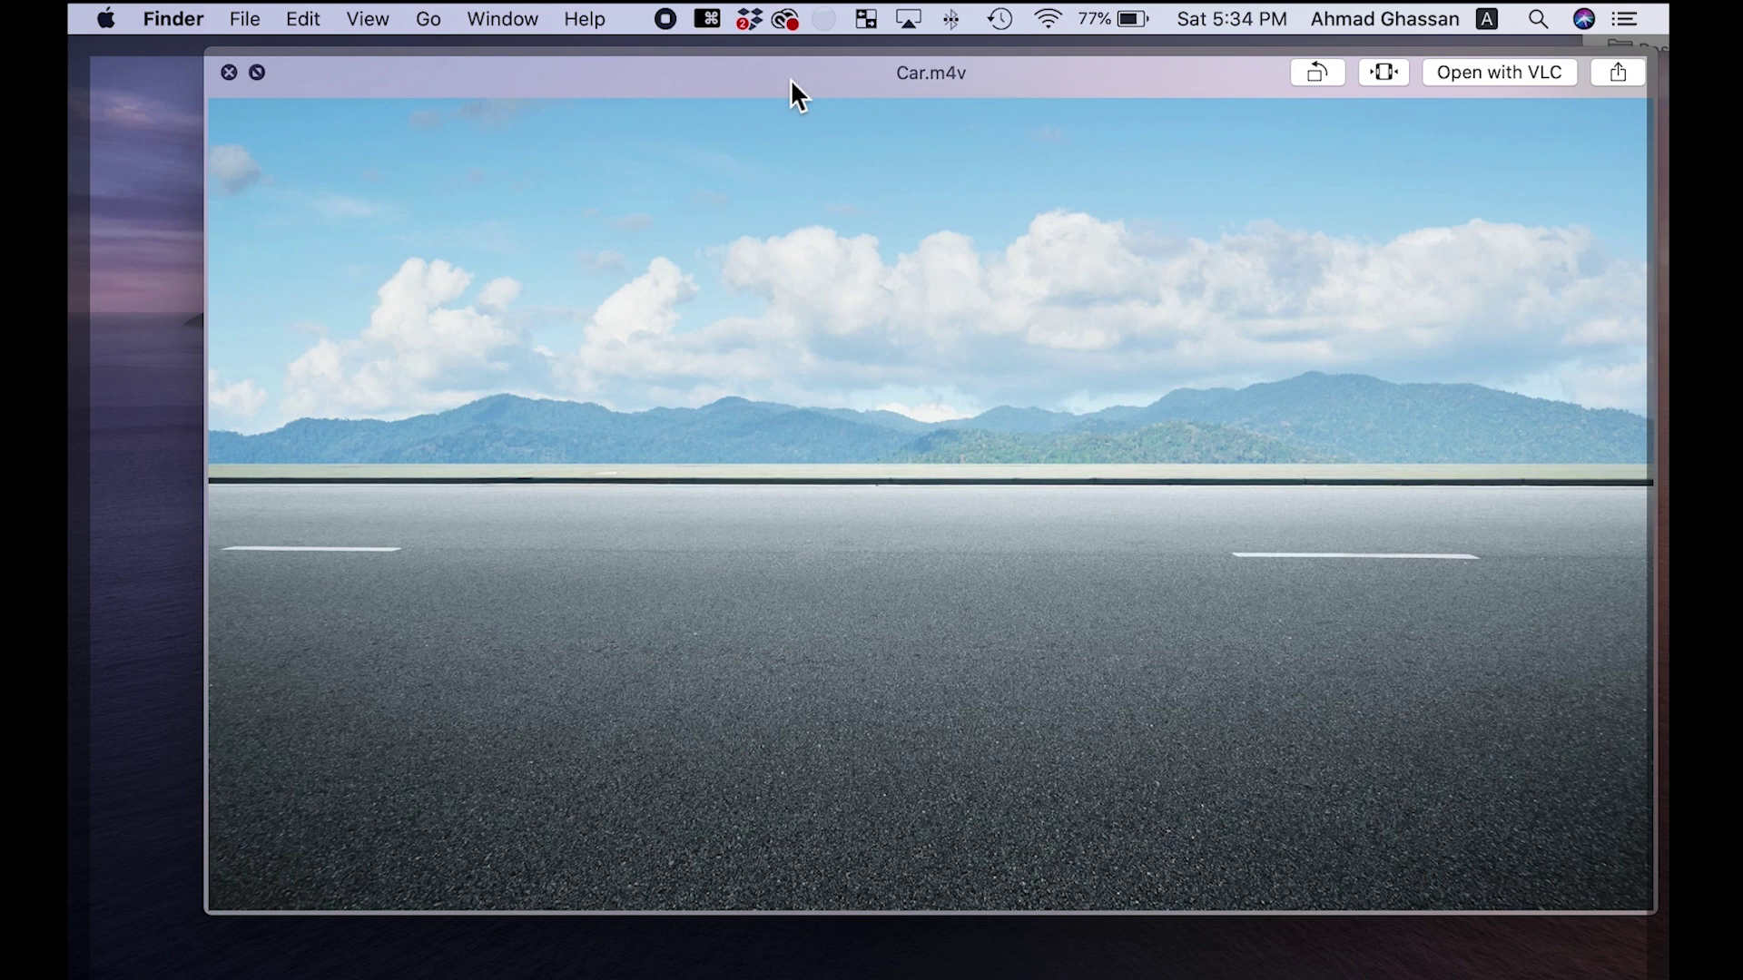
key("space")
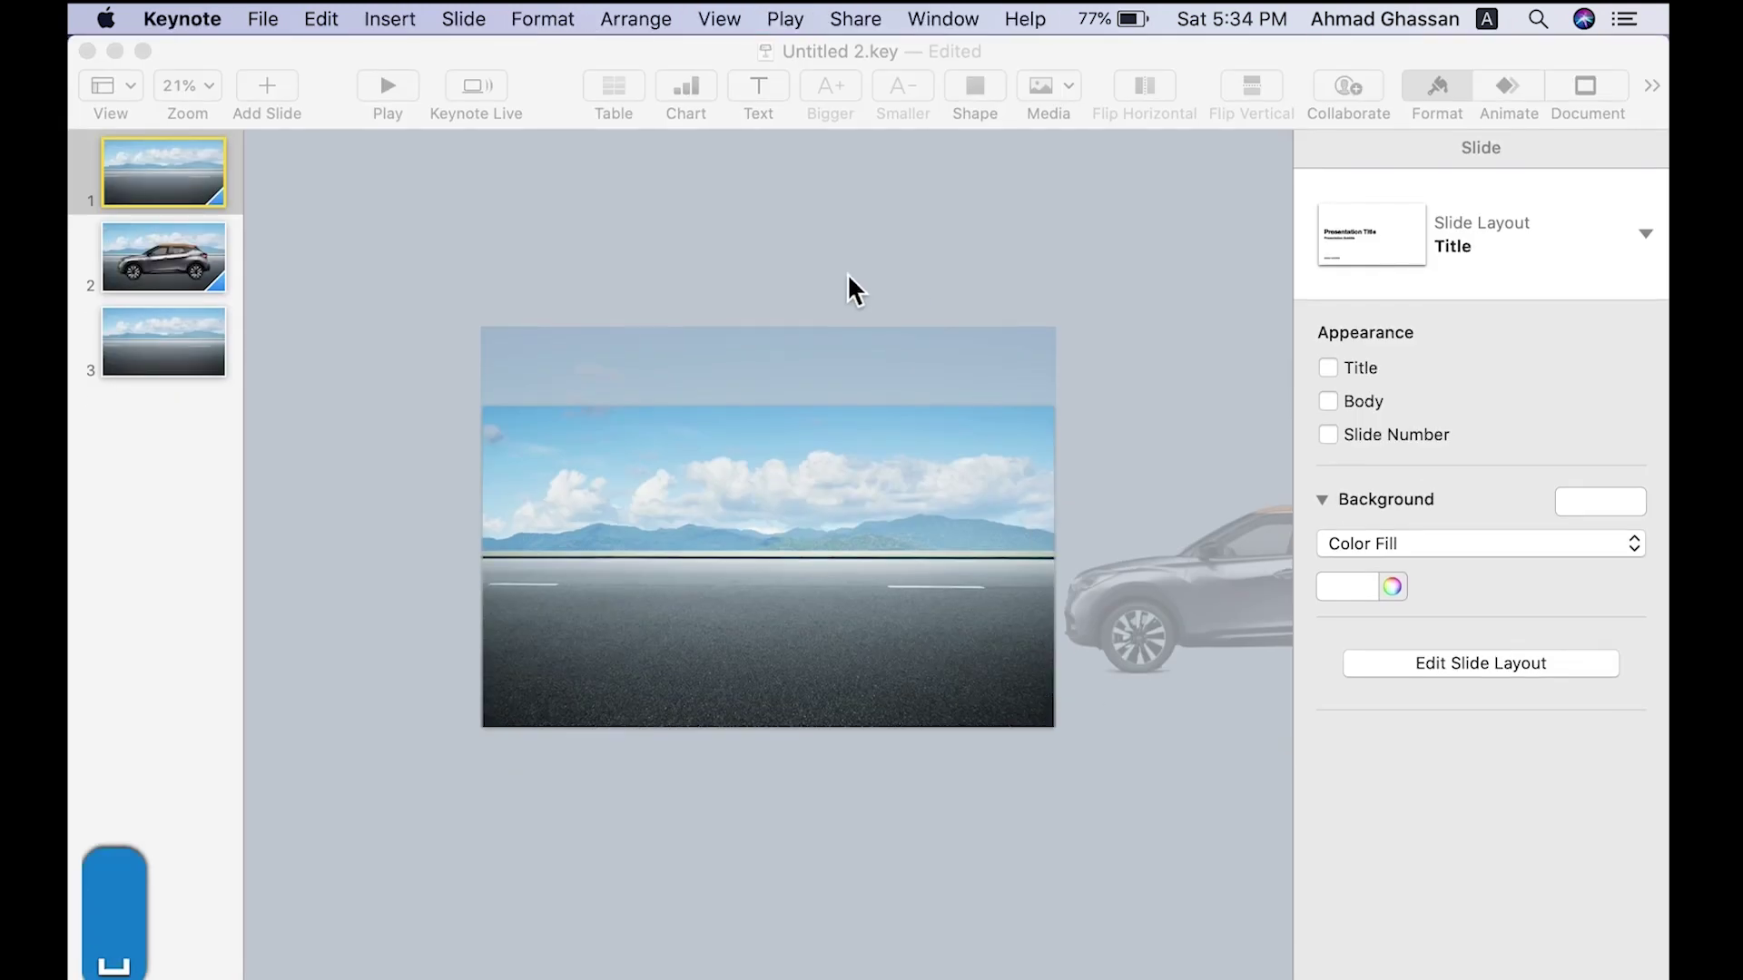
left_click(132, 171)
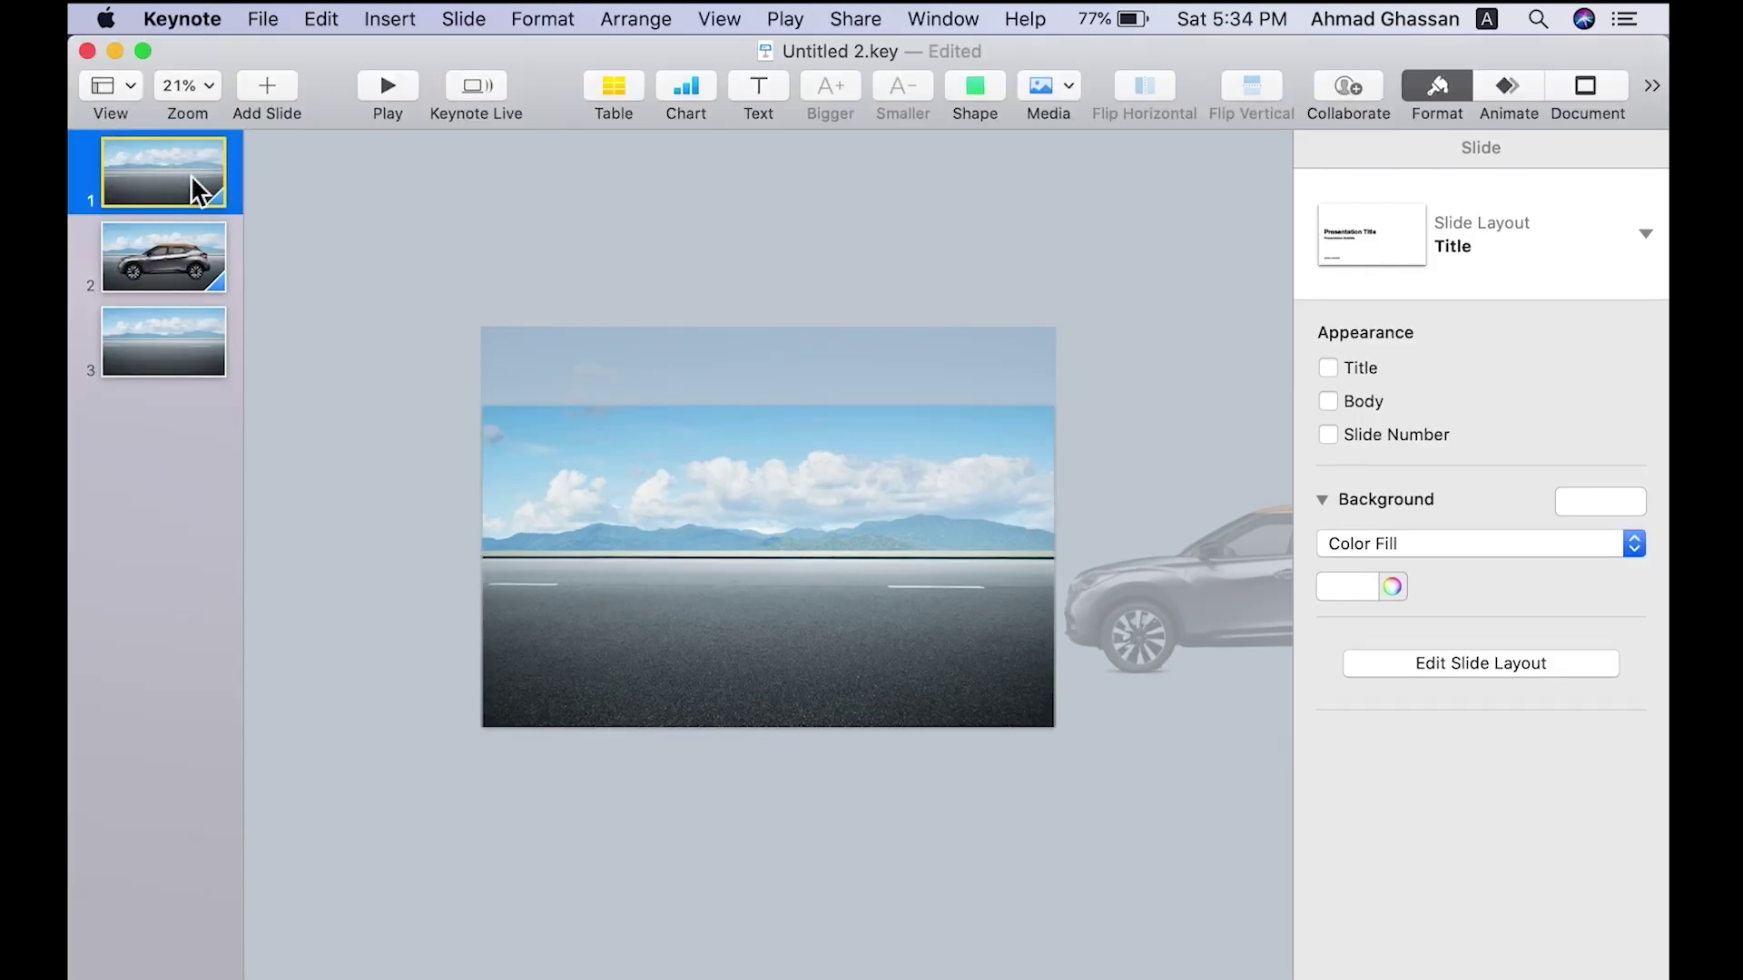
Set slide 1's Magic Move transition to start automatically with a 0 s delay, and play the slideshow to check it.
left_click(1517, 91)
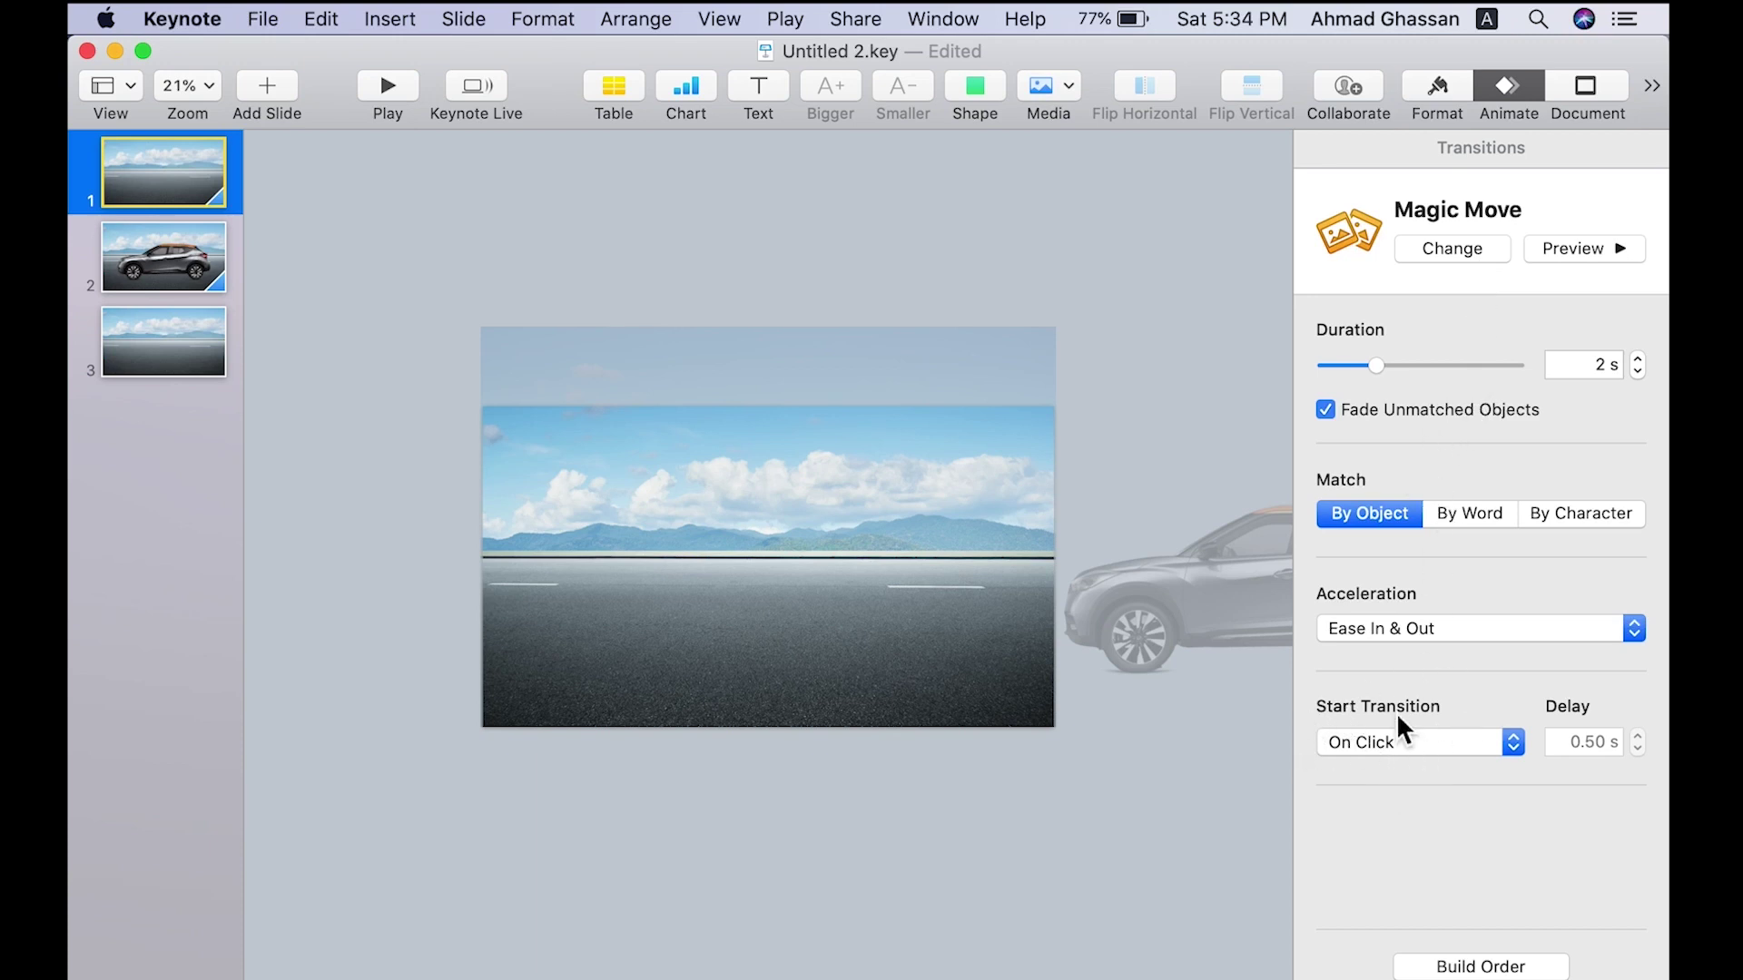
left_click(1387, 735)
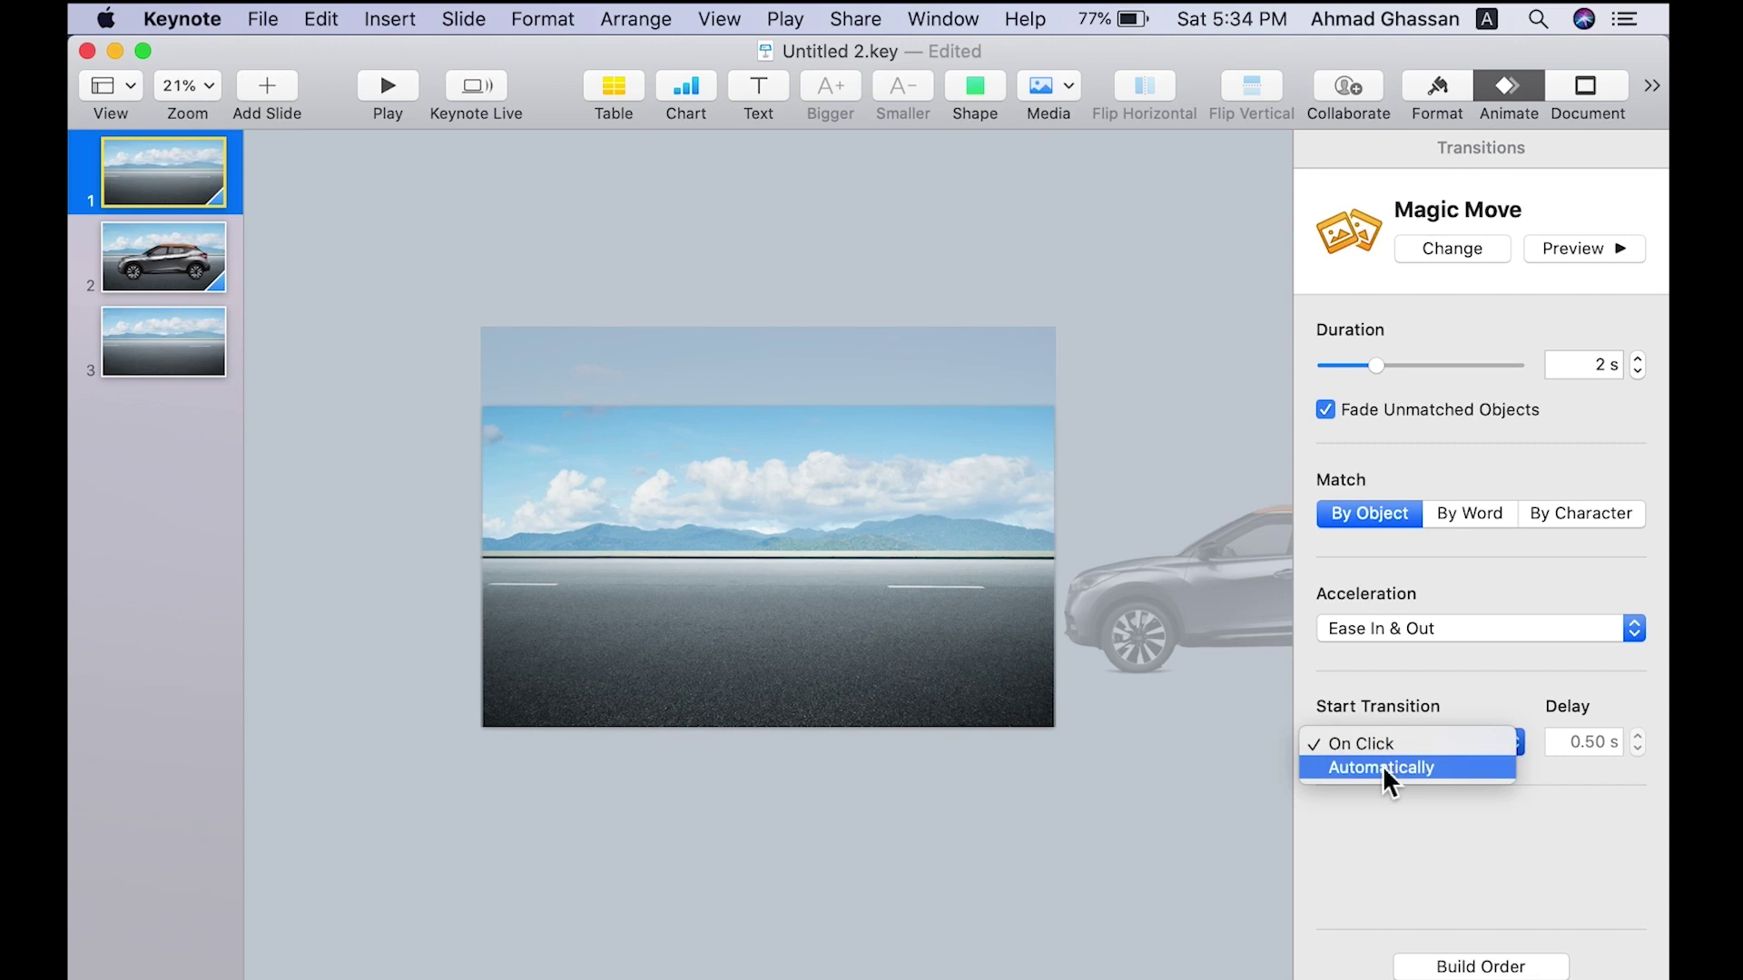
left_click(1381, 766)
left_click(1570, 740)
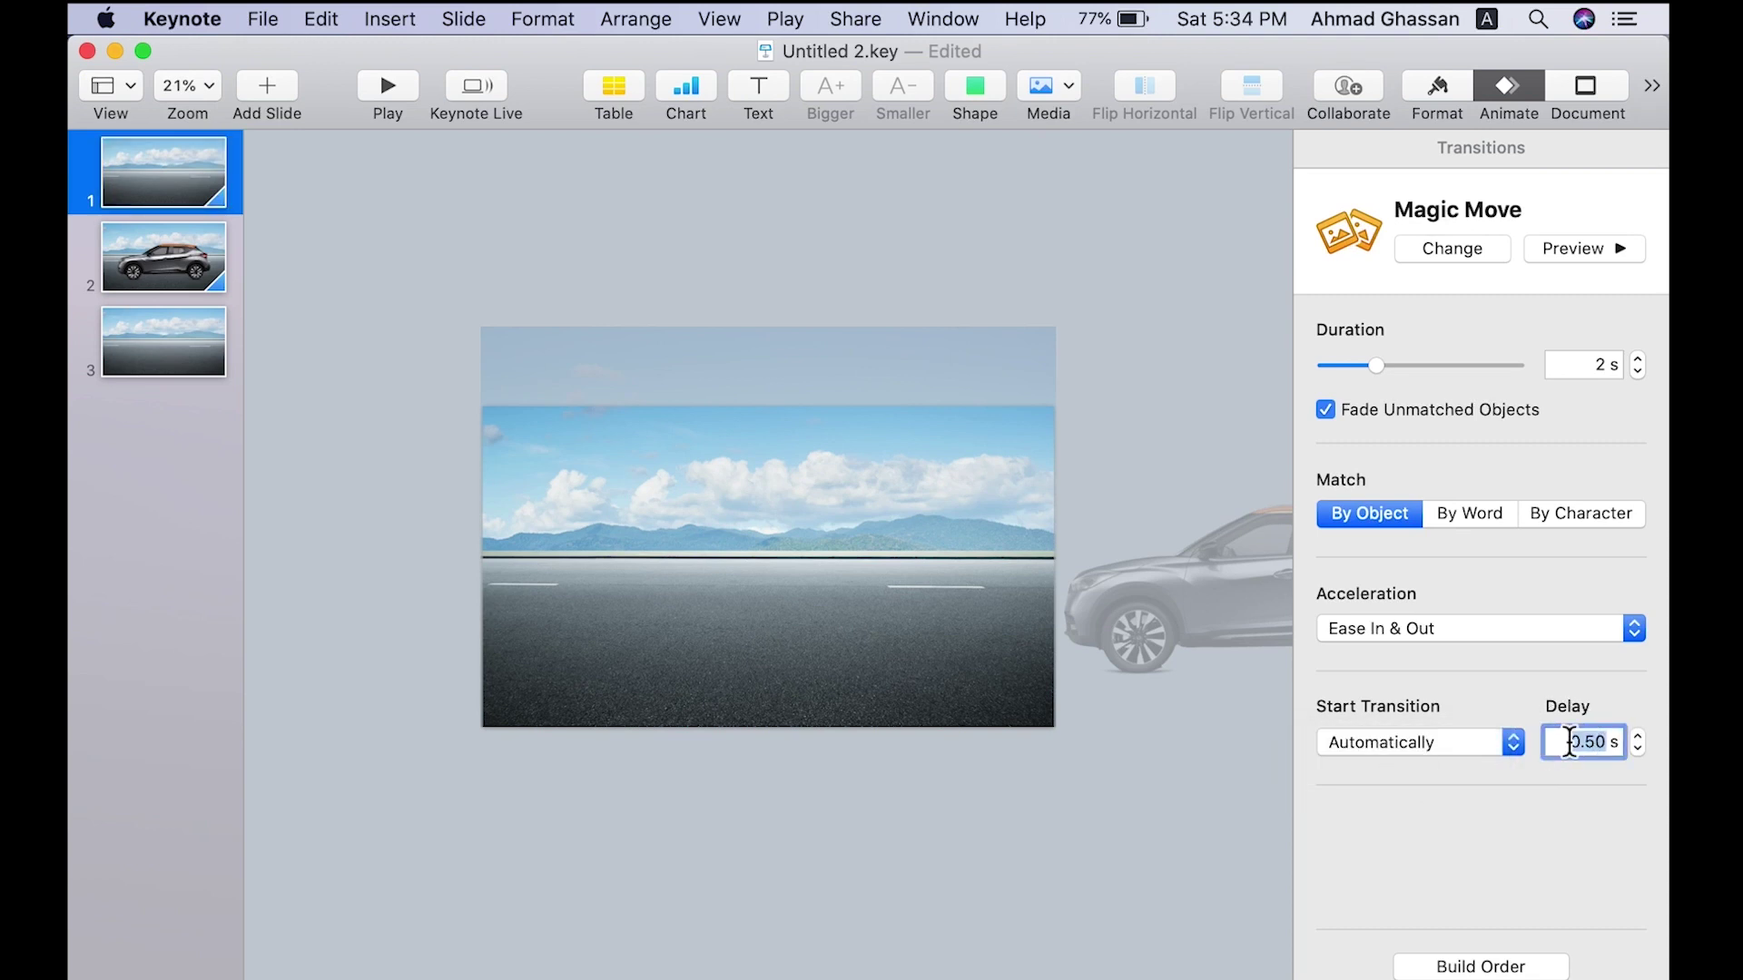
type("0")
key("Return")
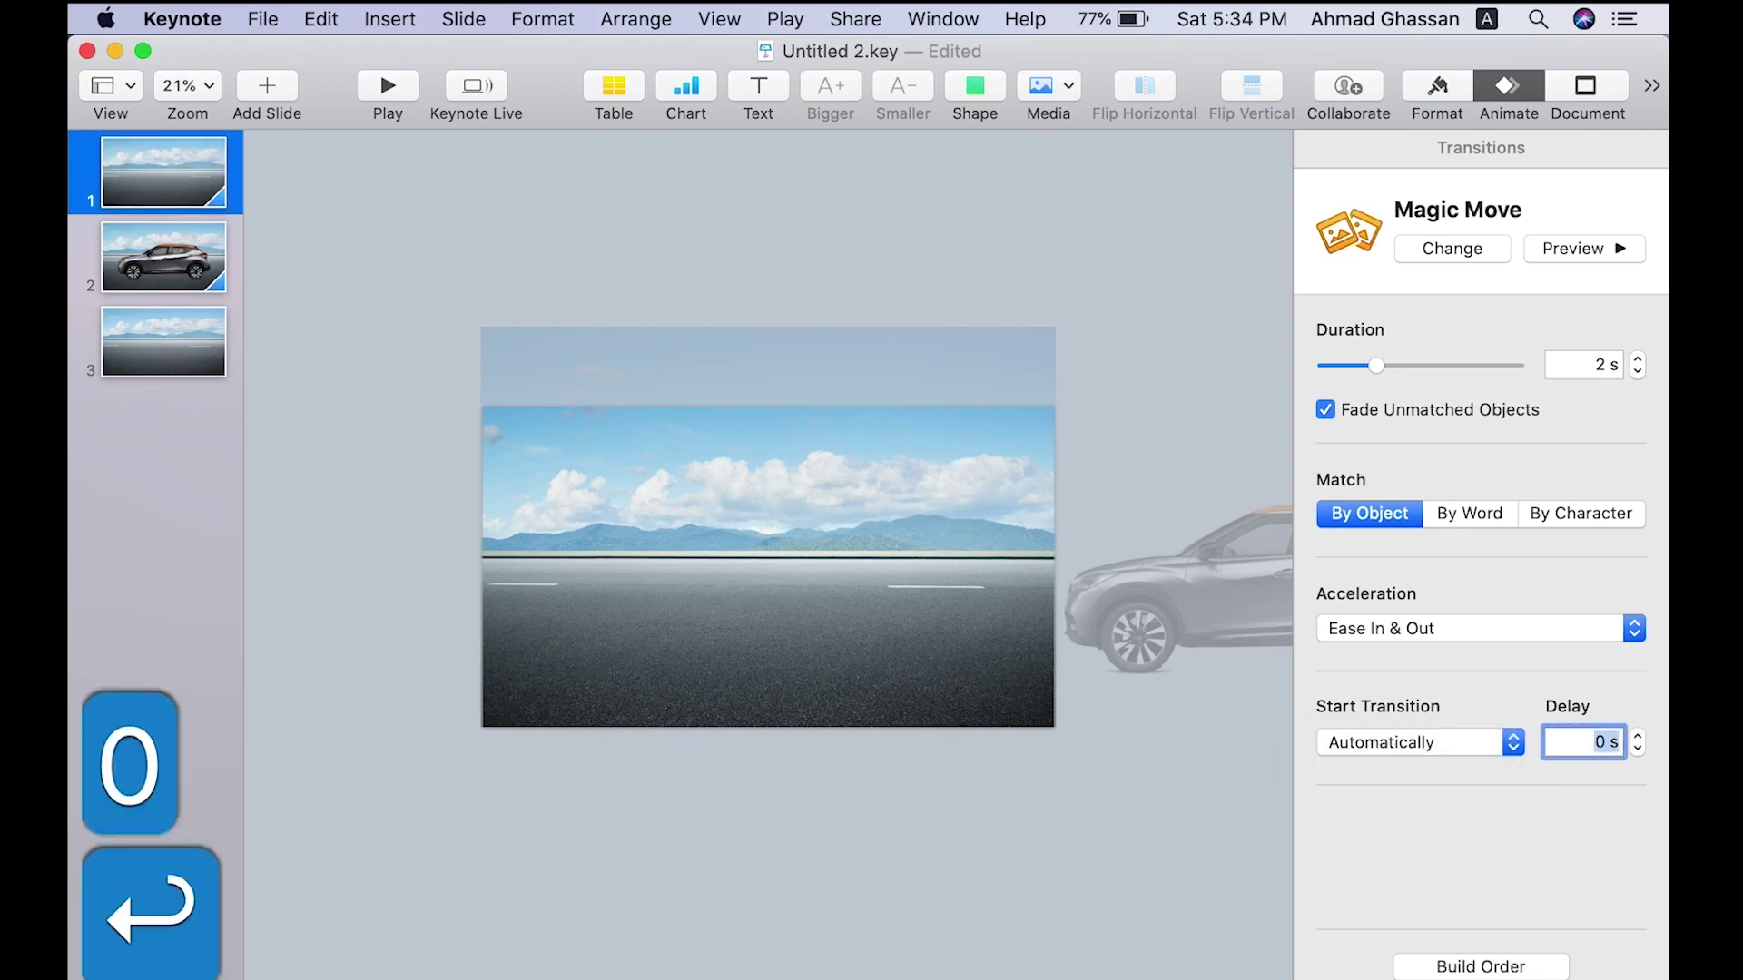
left_click(424, 219)
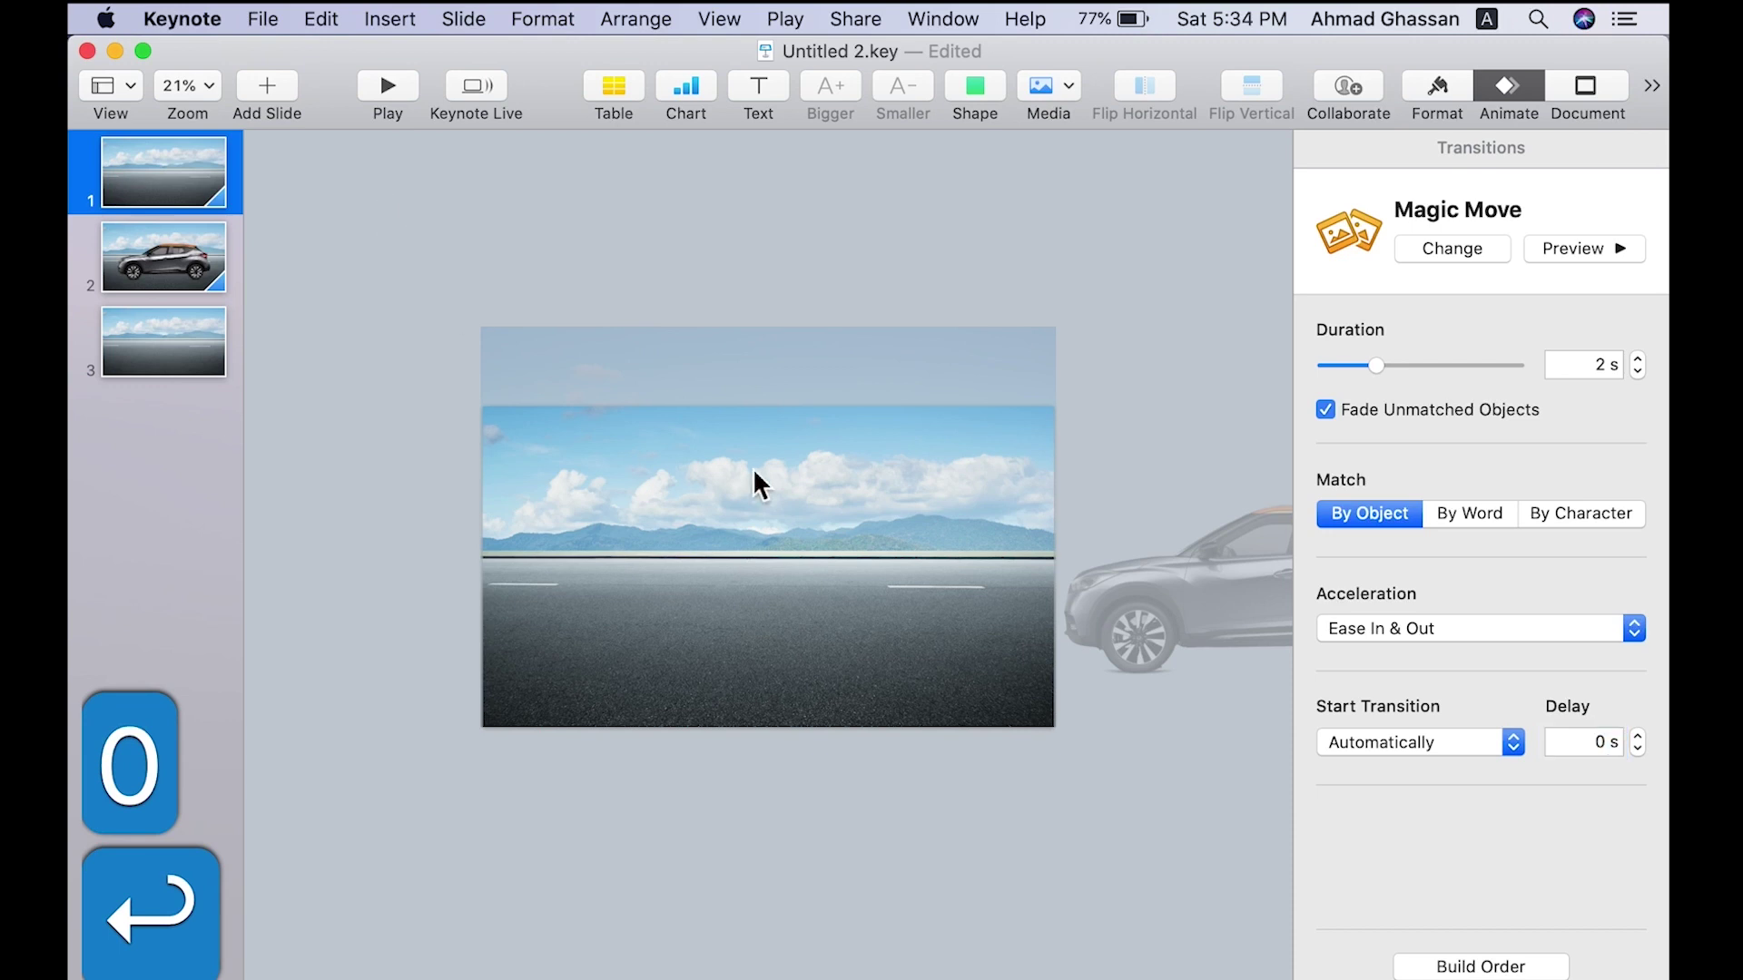
left_click(385, 91)
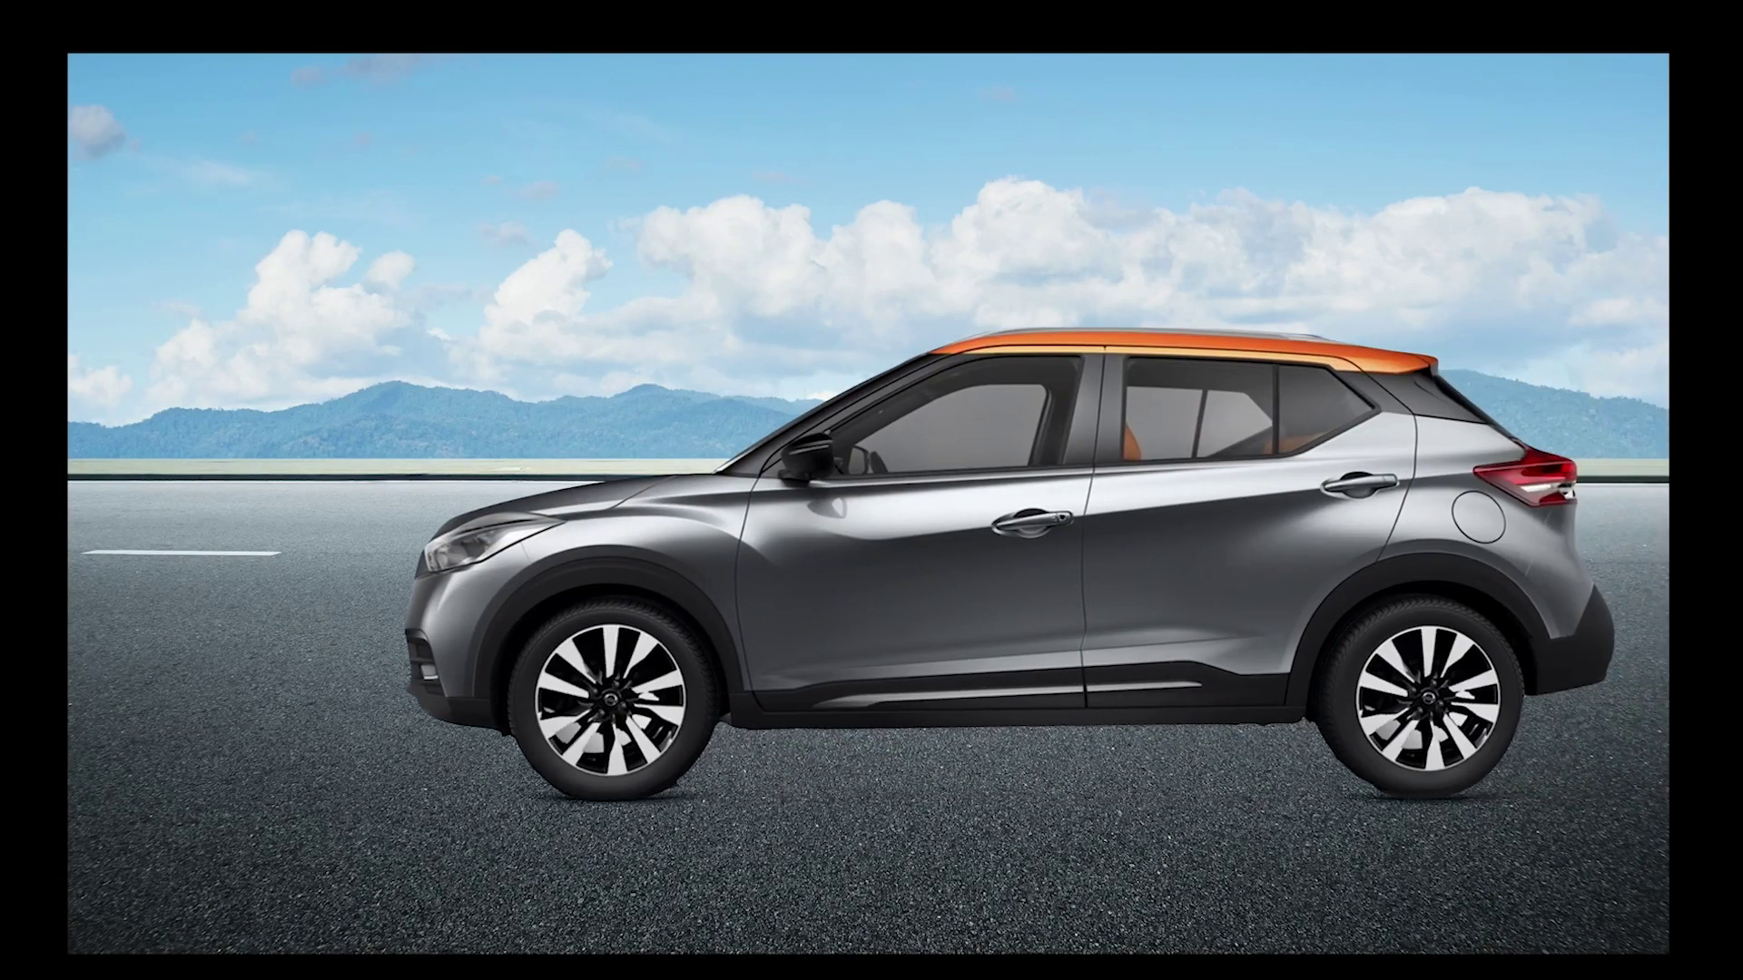
key("Escape")
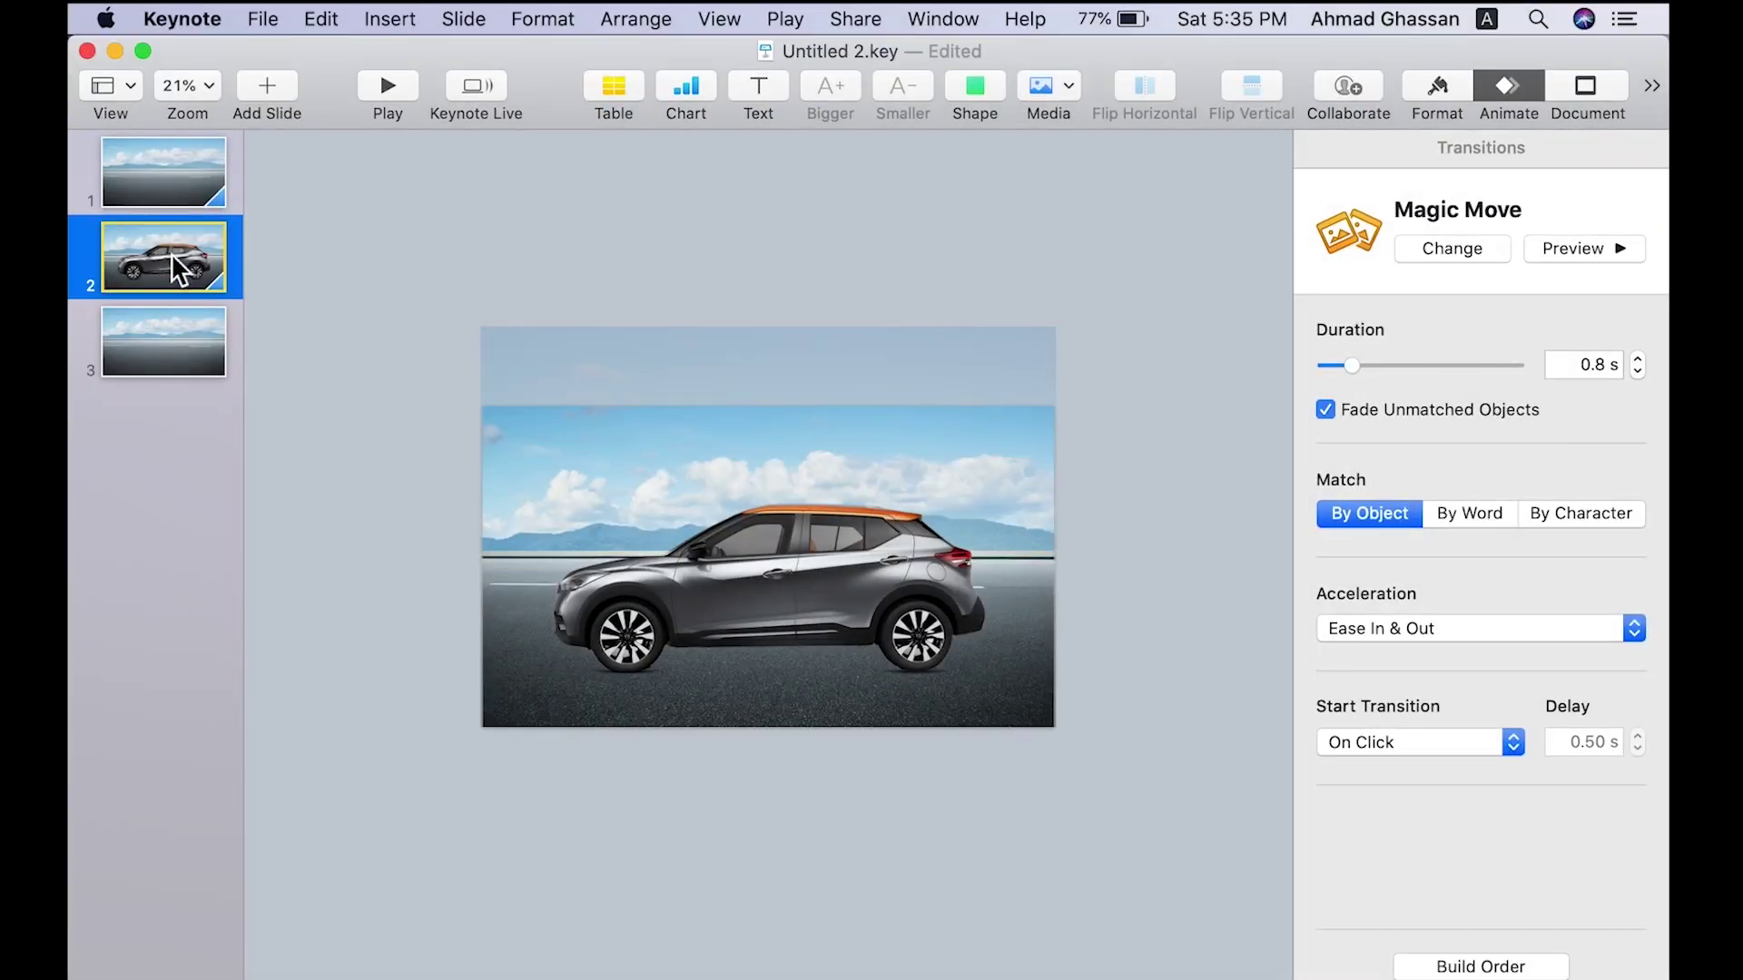
Set slide 2's Magic Move transition to start automatically after a 3 s delay.
left_click(1365, 744)
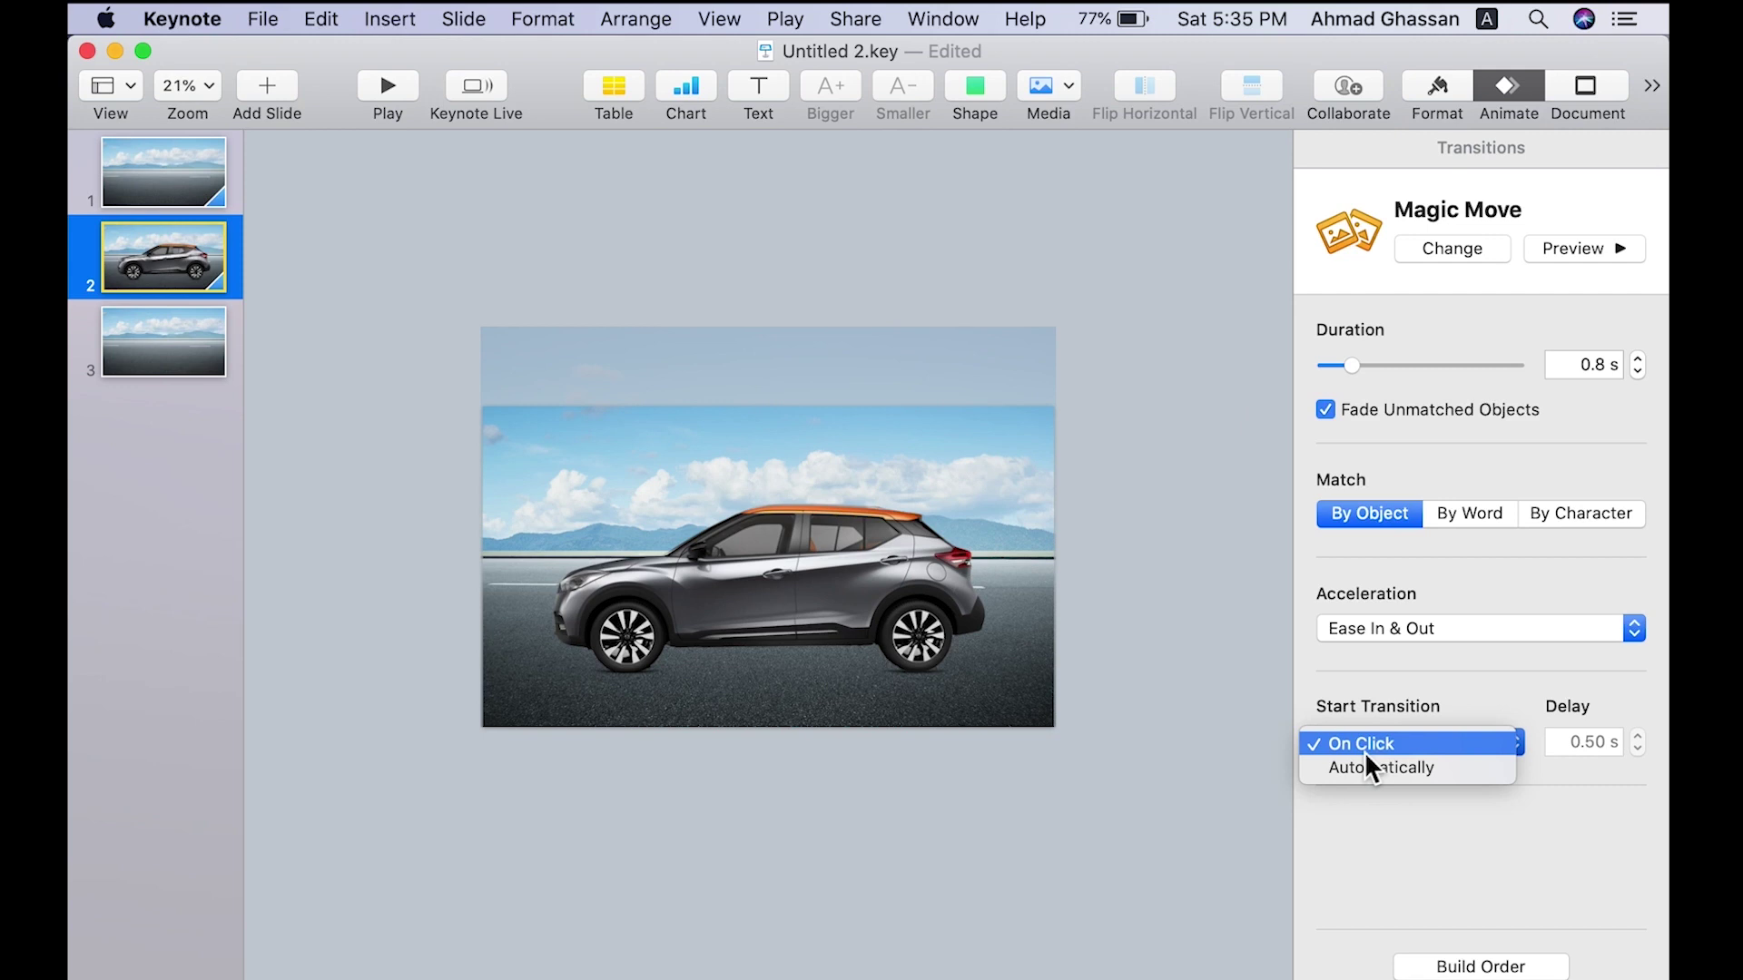
left_click(1363, 768)
double_click(1582, 742)
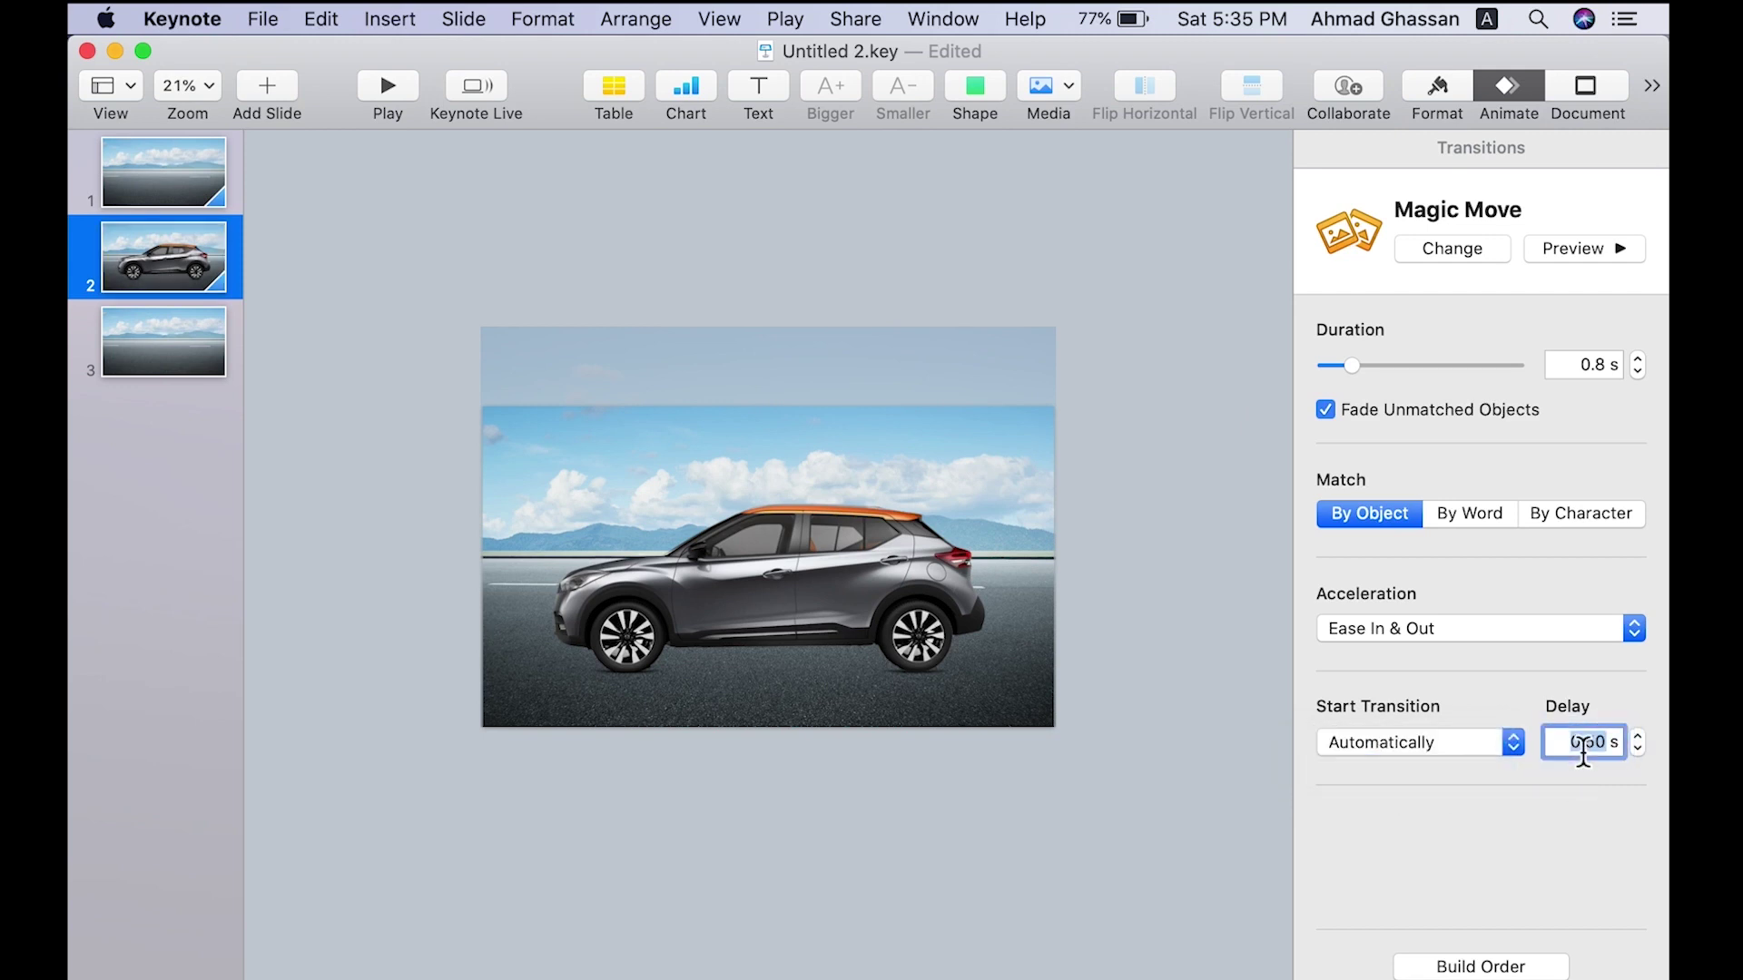
type("2")
key("BackSpace")
type("3")
key("Return")
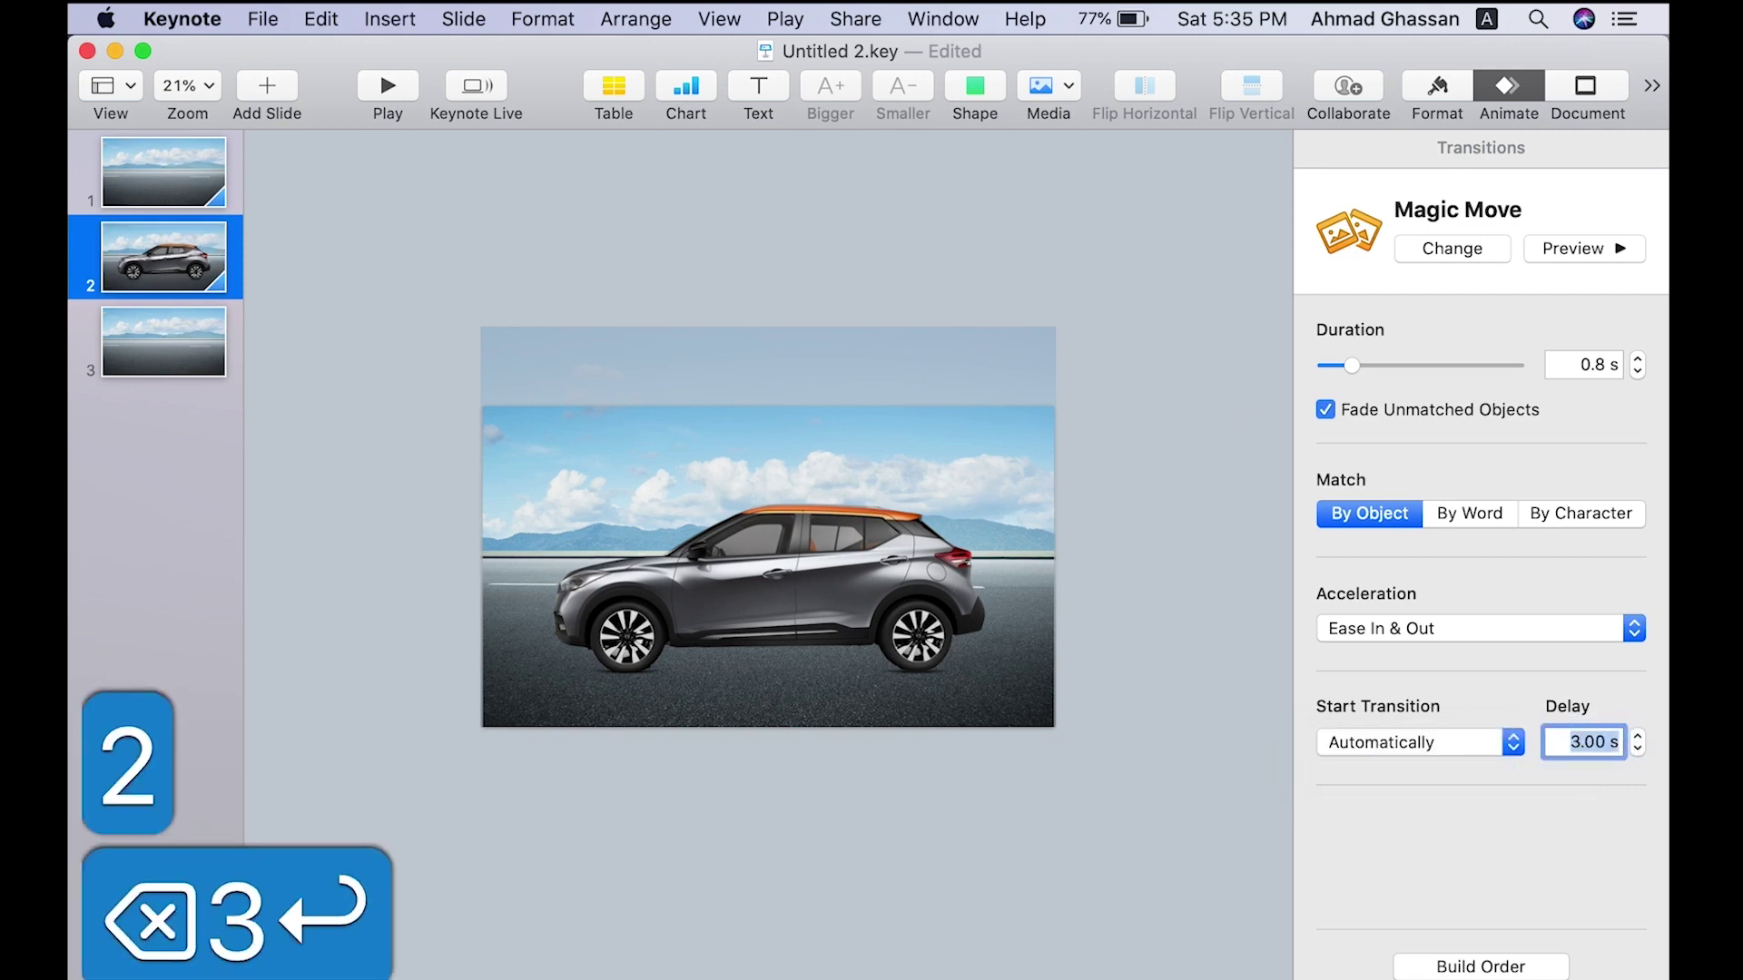
Set slide 3 to advance automatically with a delay of 0 s.
left_click(166, 360)
left_click(1360, 363)
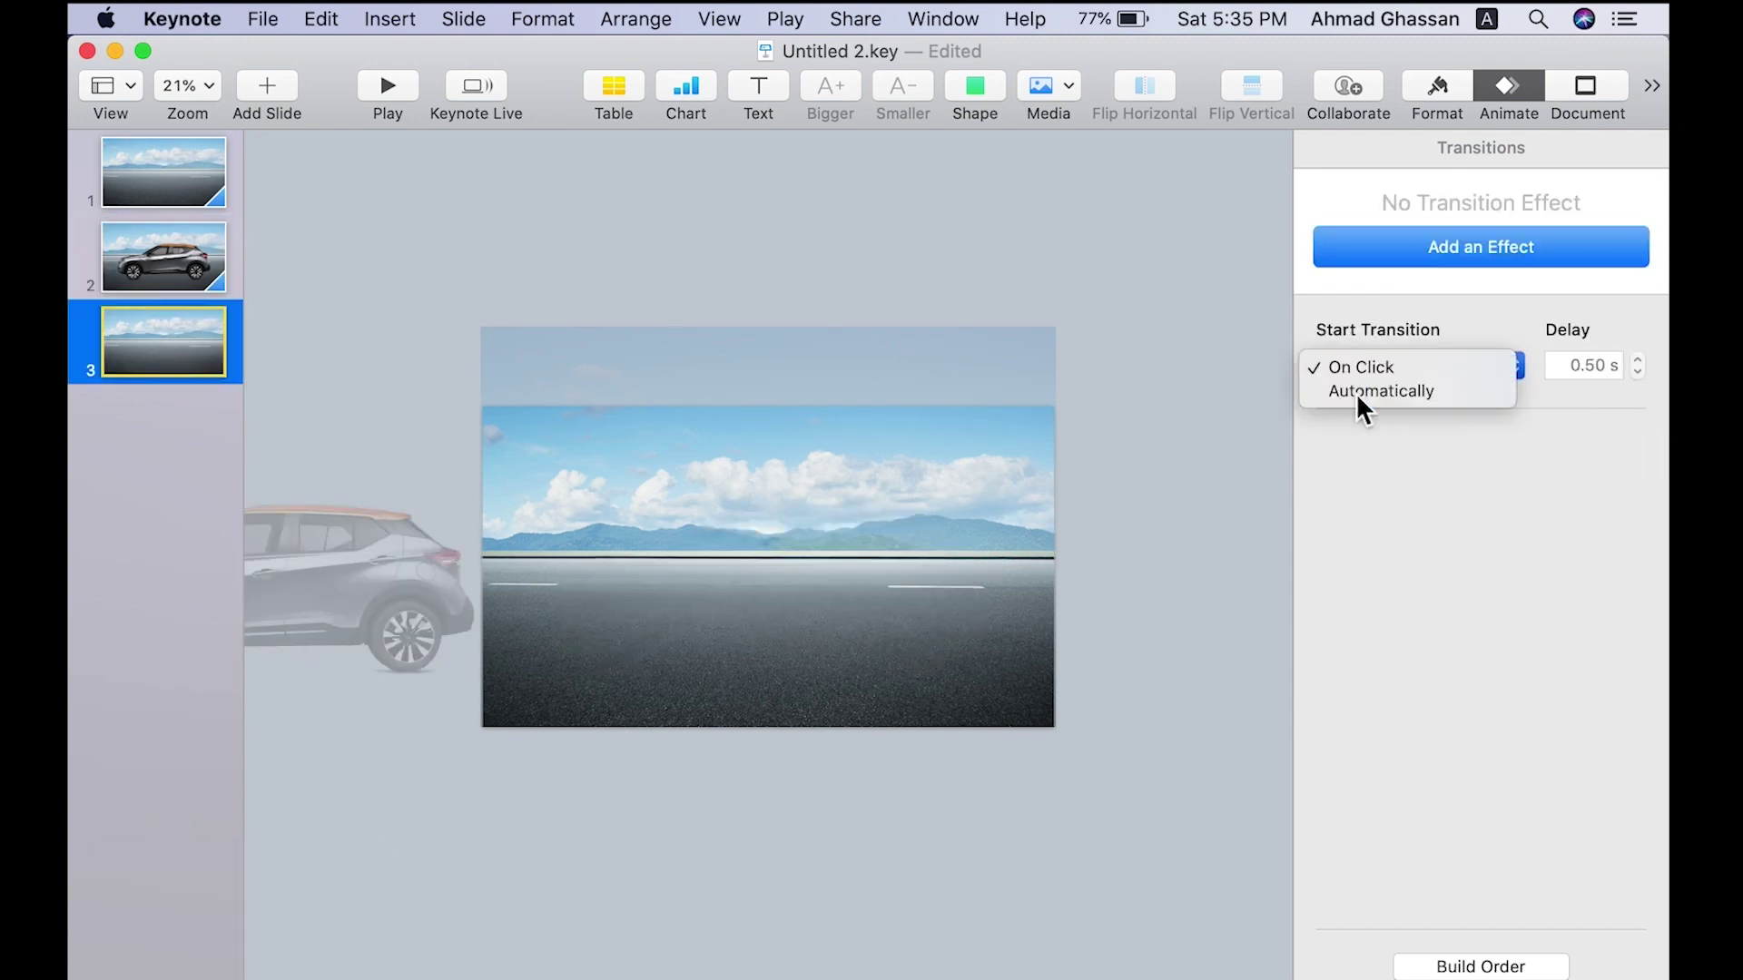
left_click(1355, 392)
double_click(1561, 372)
type("0")
key("Return")
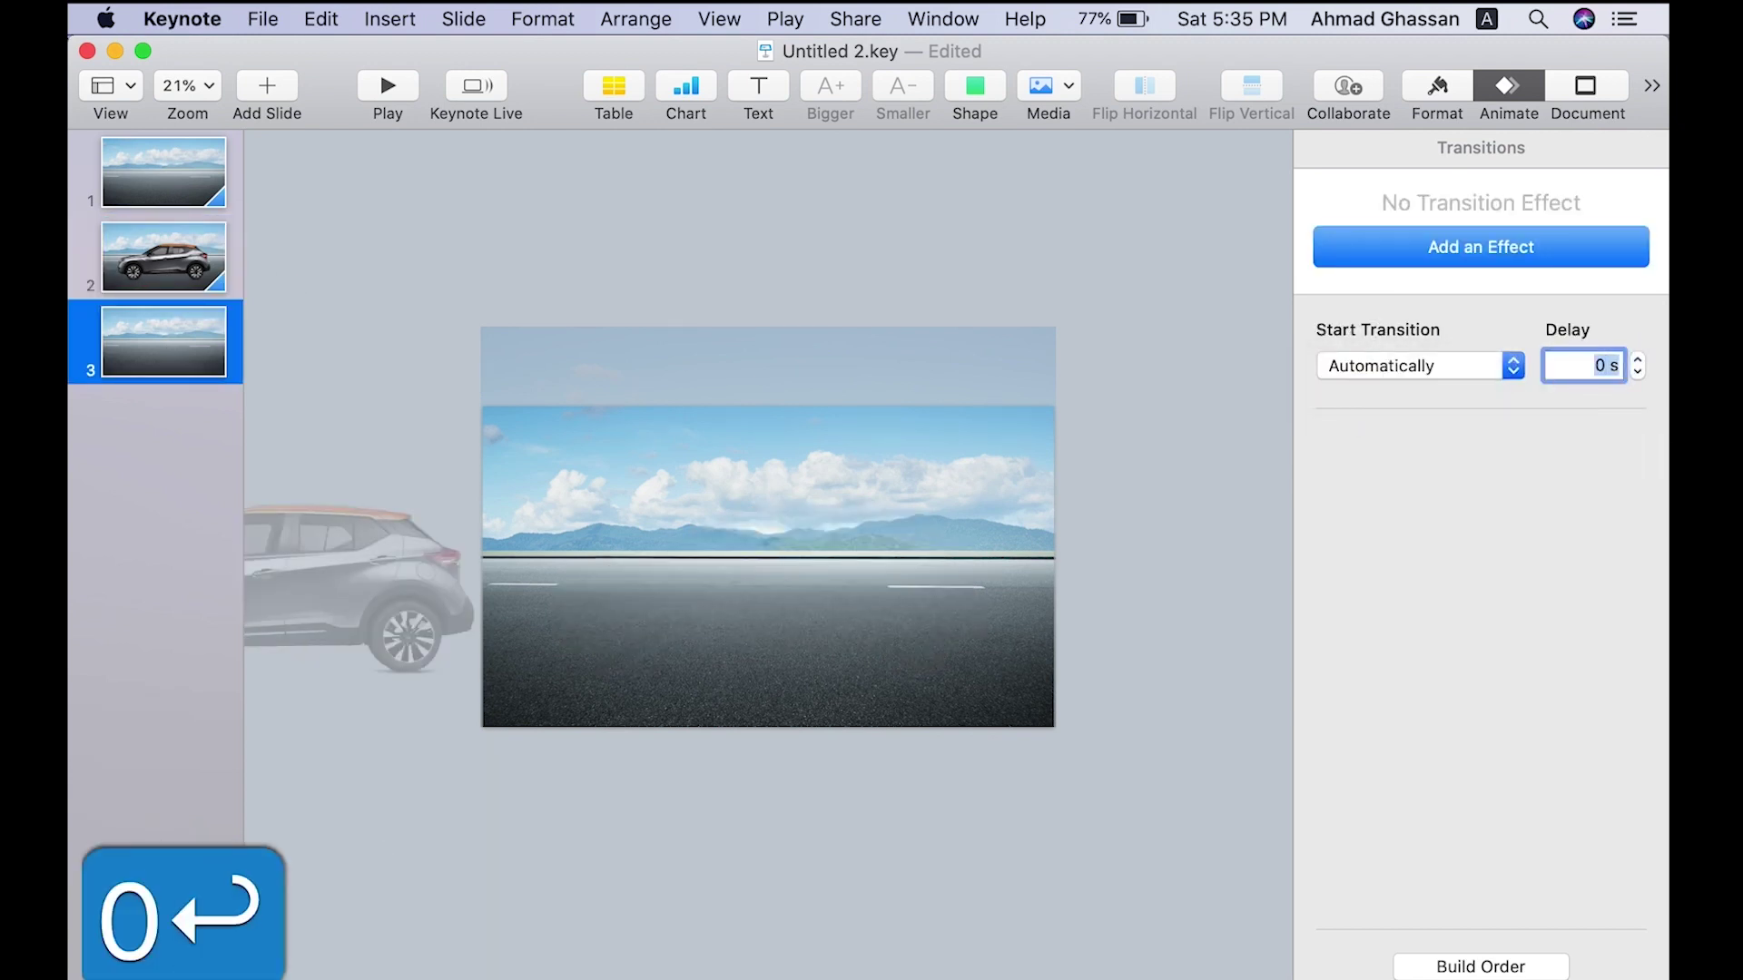
Export the presentation as a self-playing movie to the desktop under the name Car-02.m4v.
left_click(263, 18)
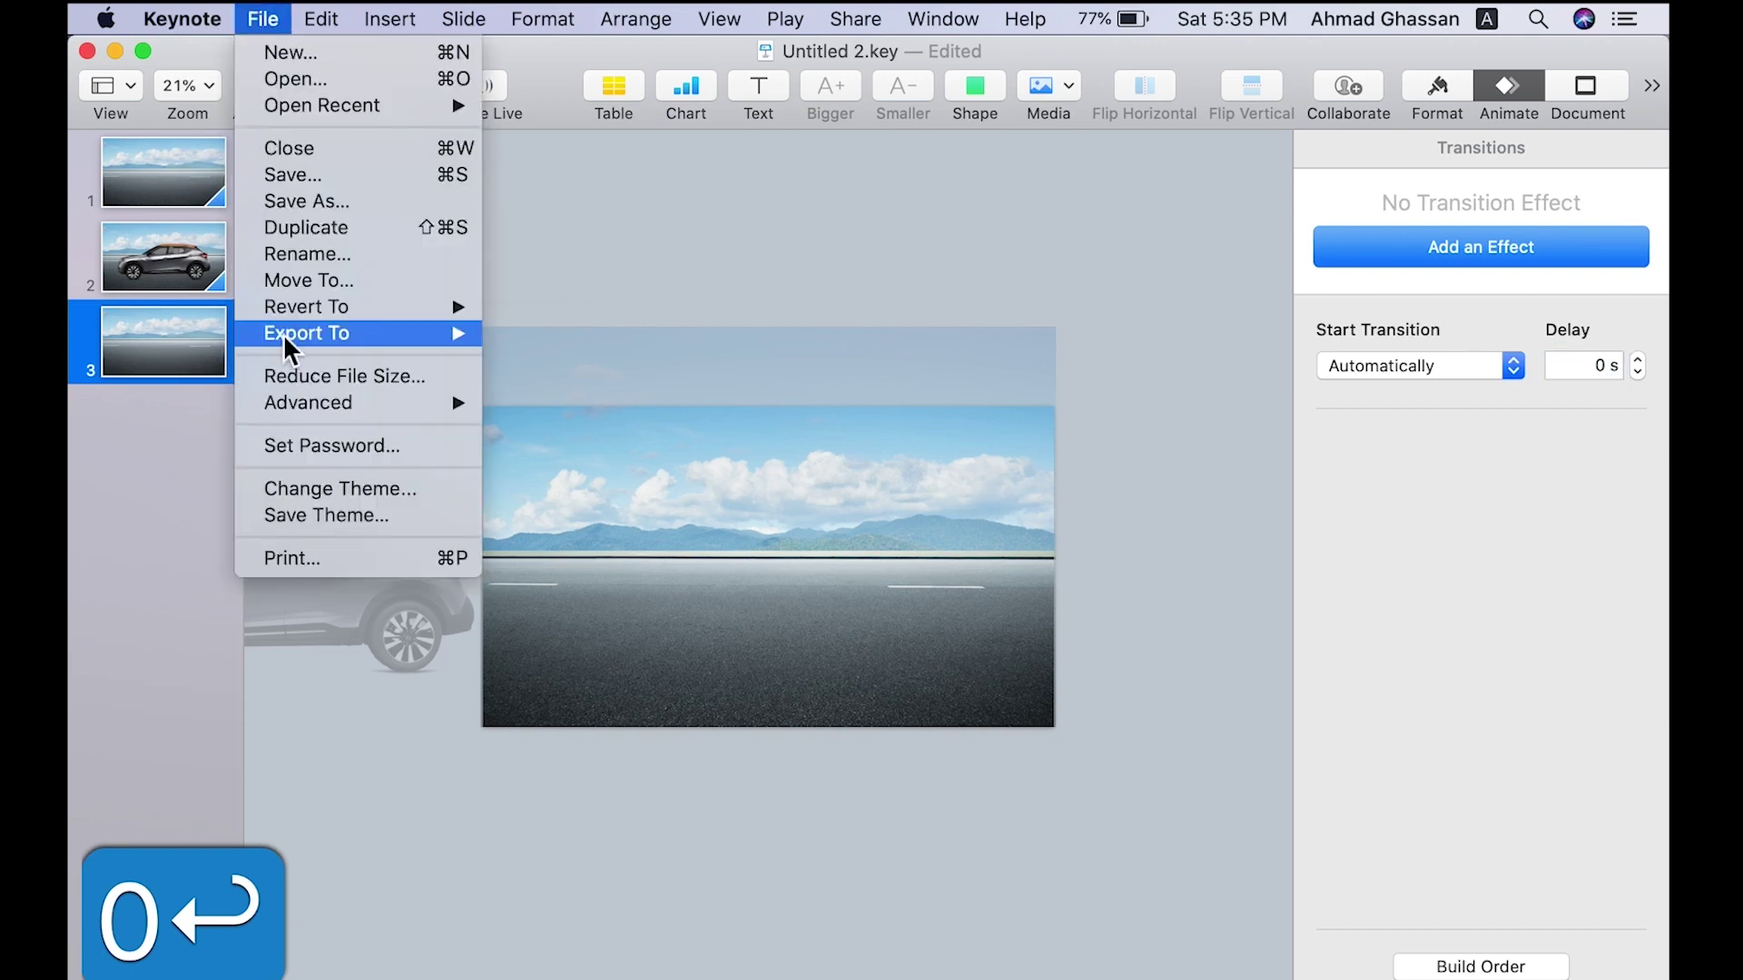
mouse_move(281, 334)
left_click(554, 394)
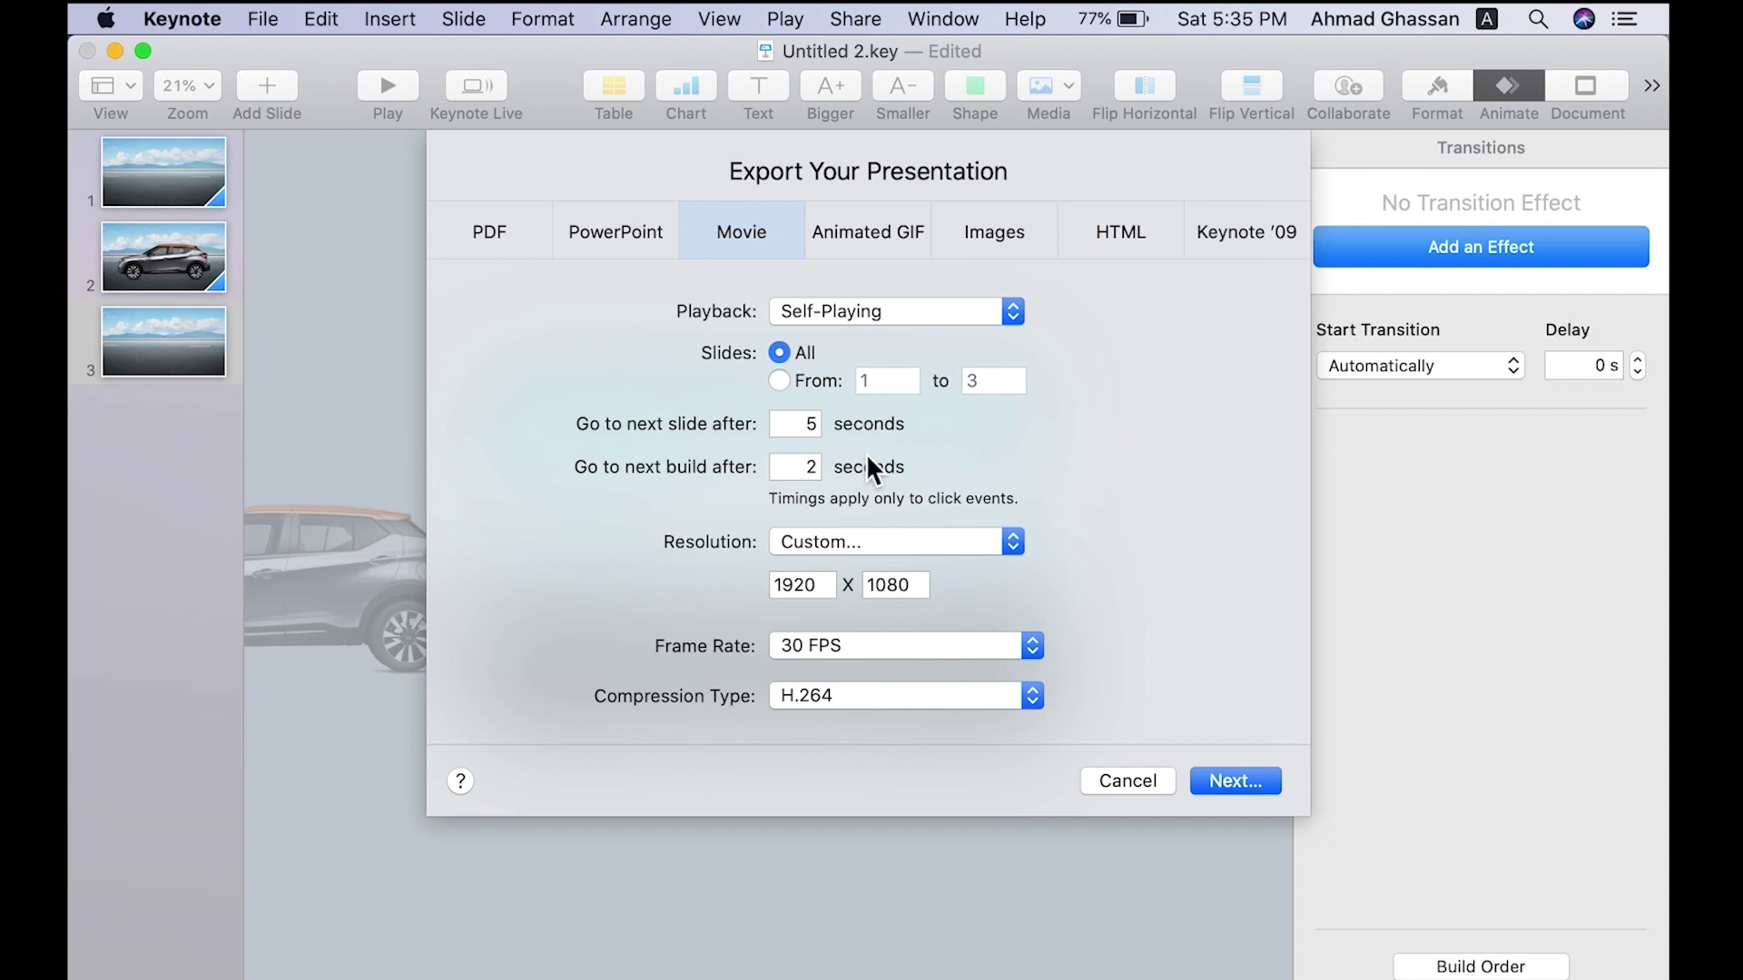
left_click(1233, 782)
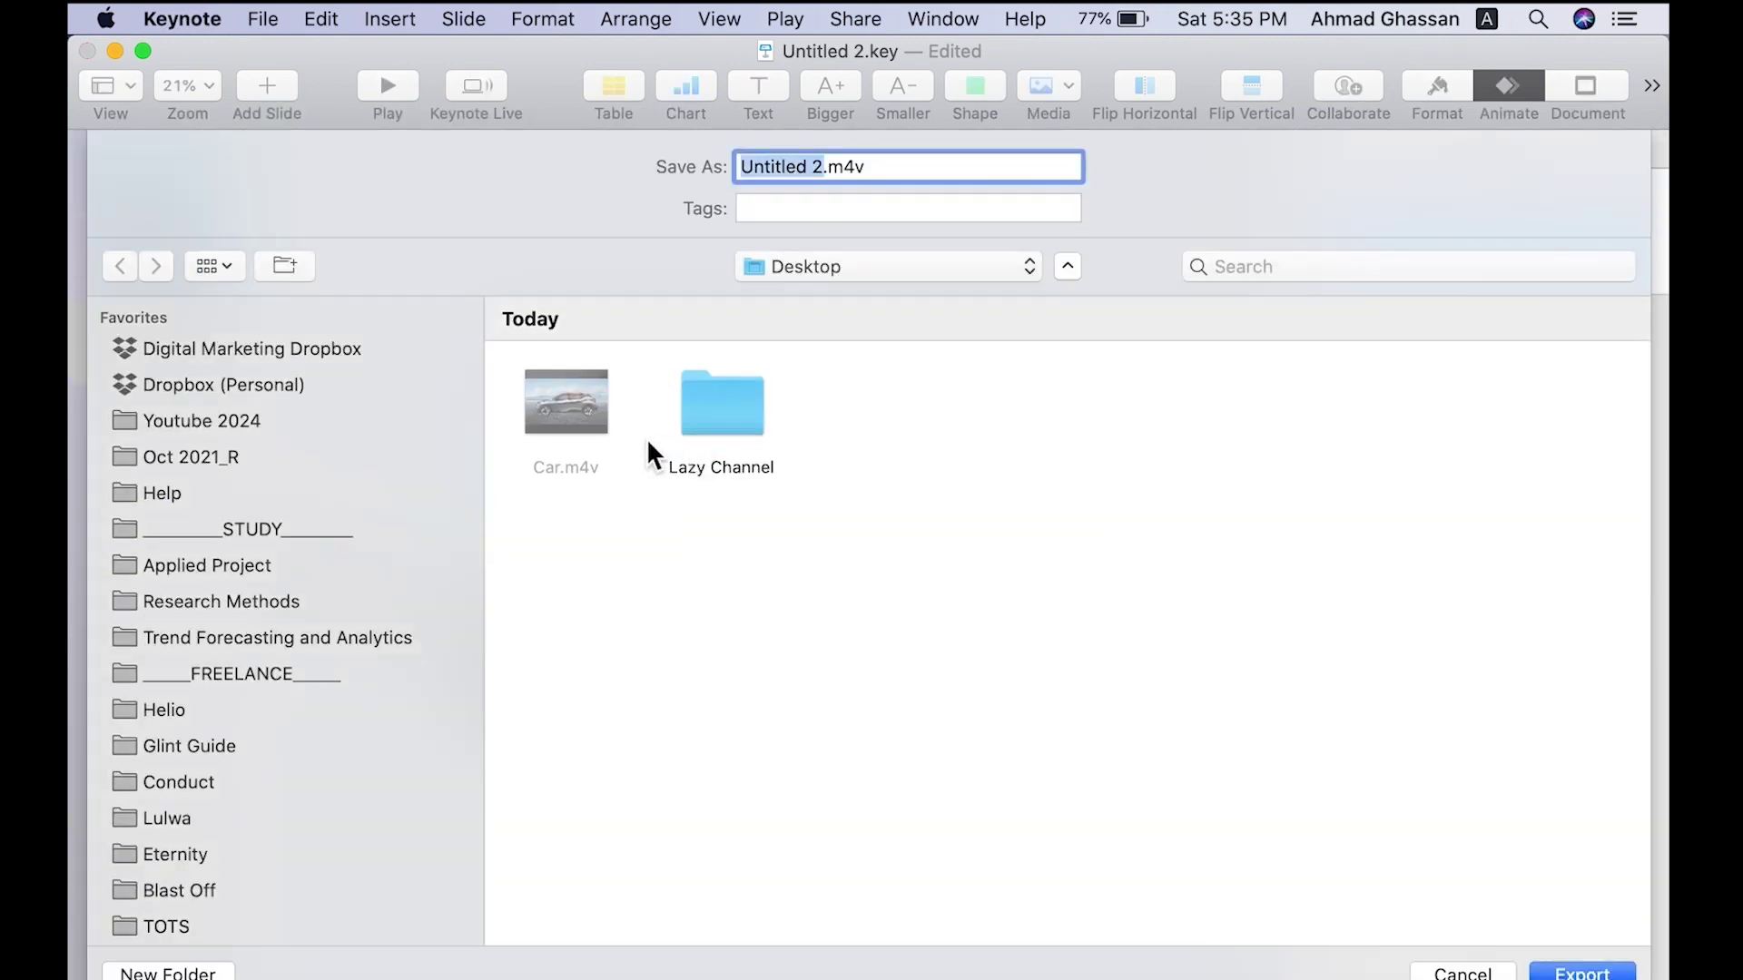
type("Car")
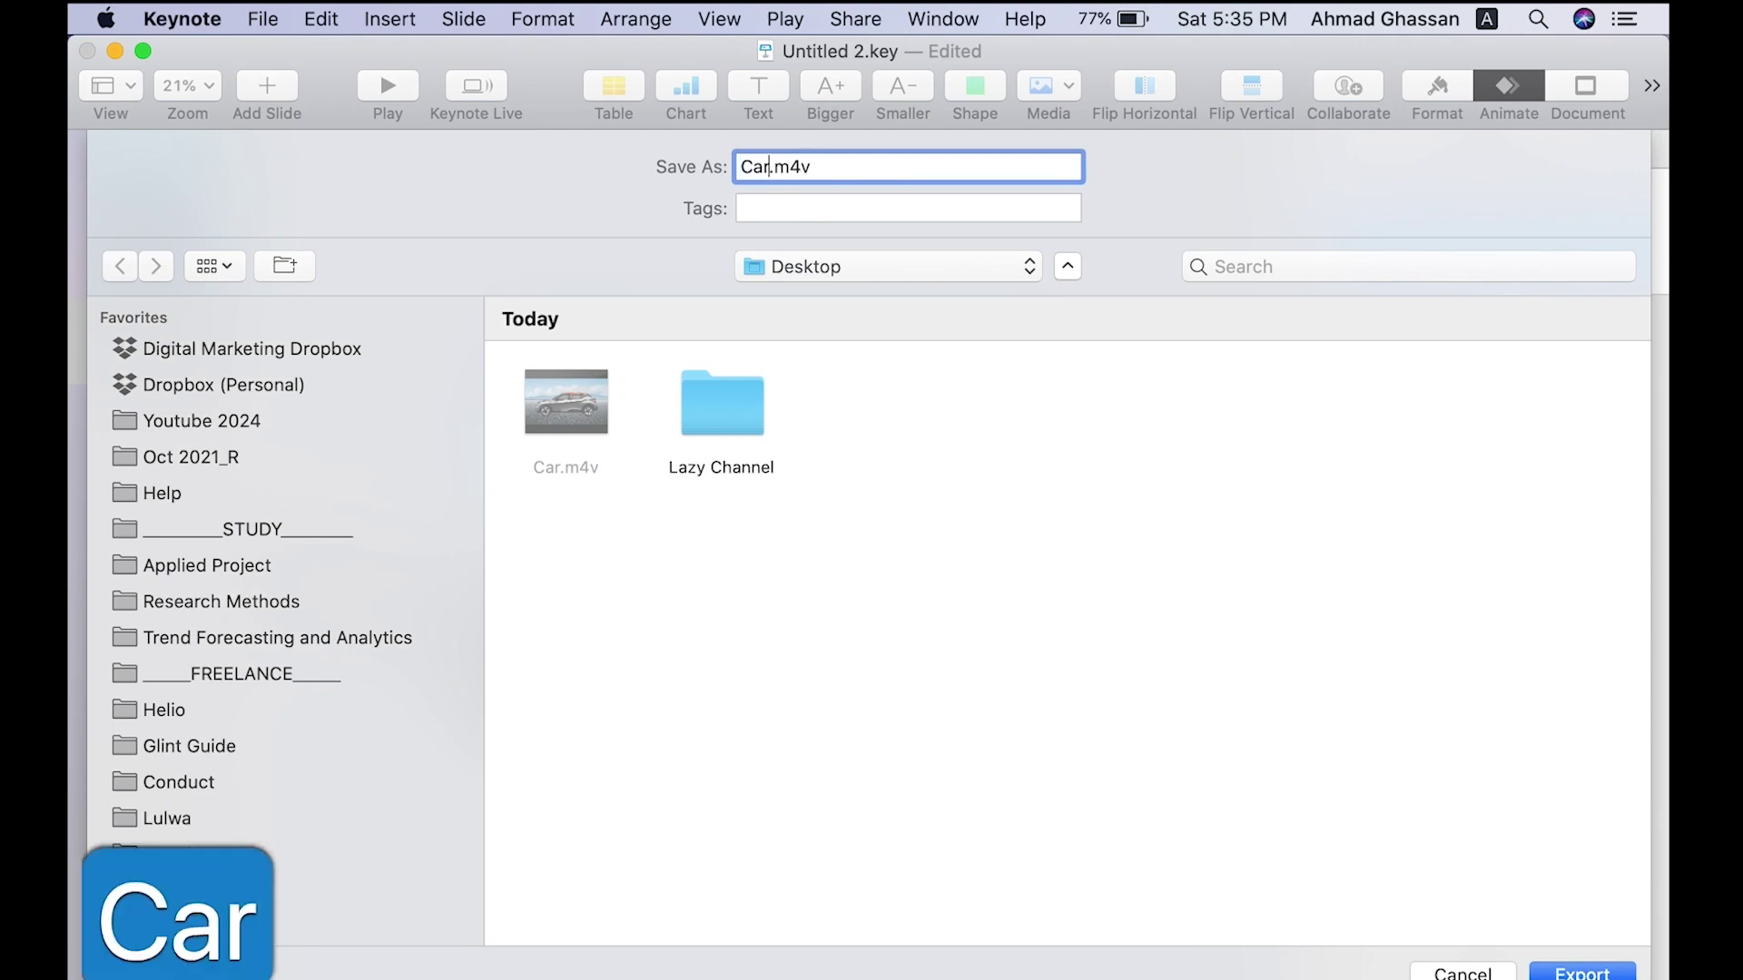
type("-02")
key("Return")
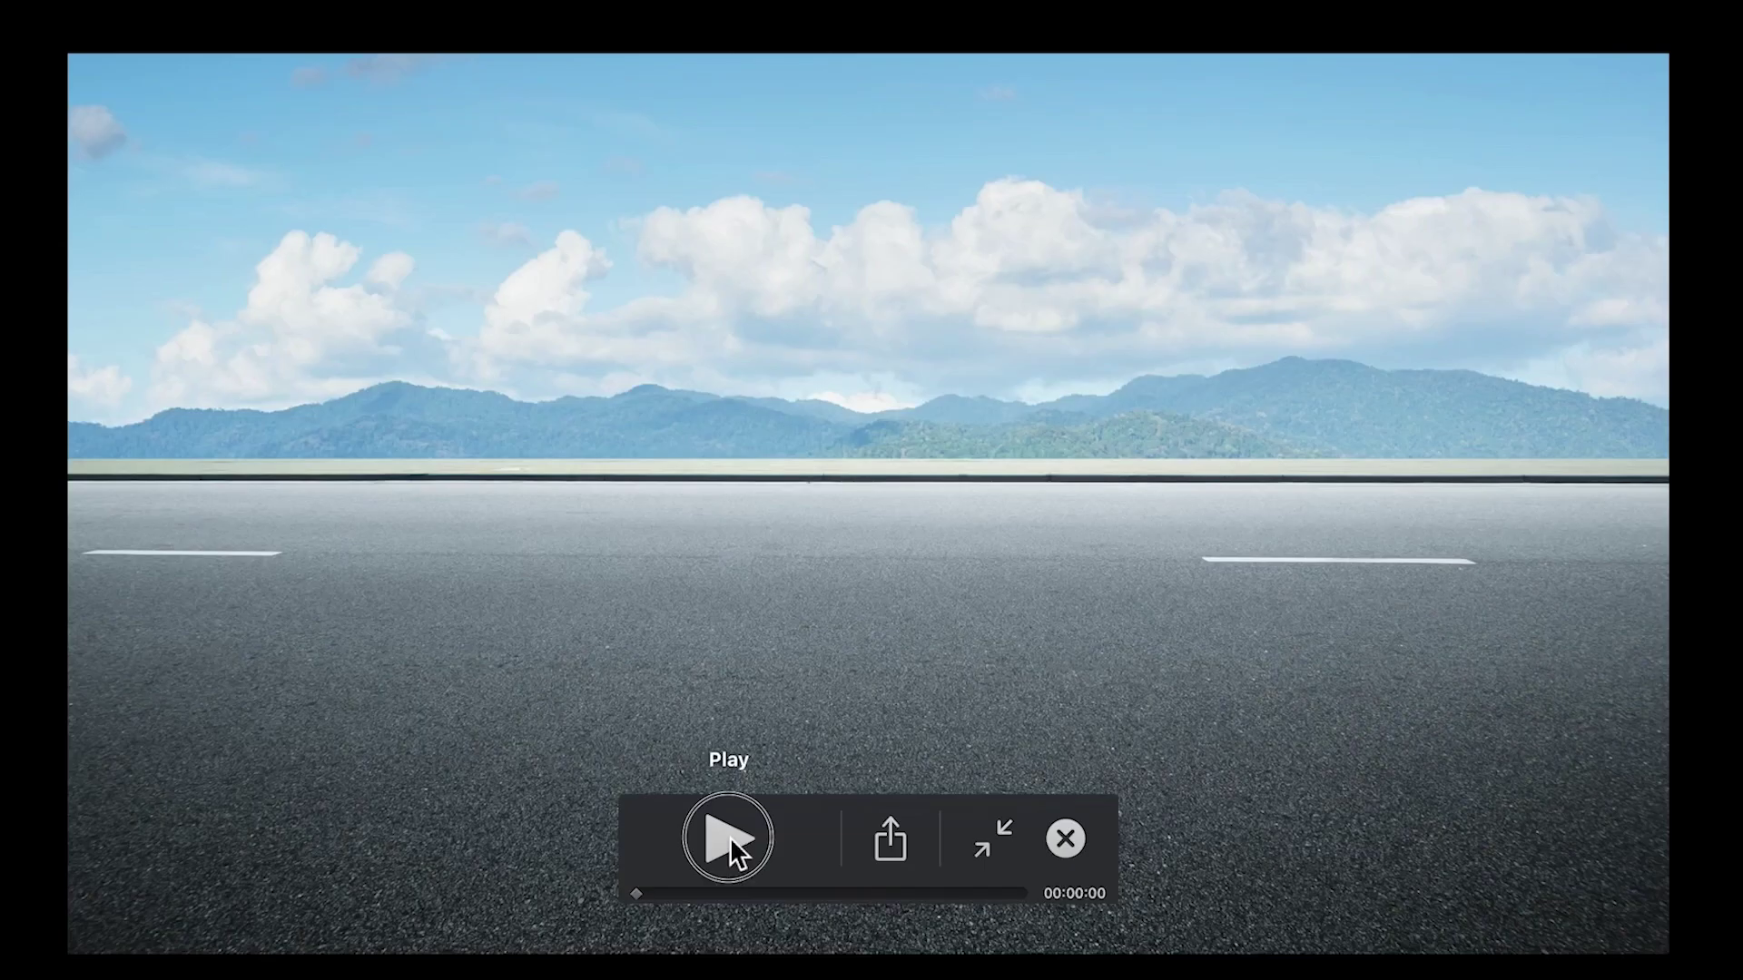
Play the newly exported Car-02.m4v full screen to check the automatic transitions.
left_click(730, 837)
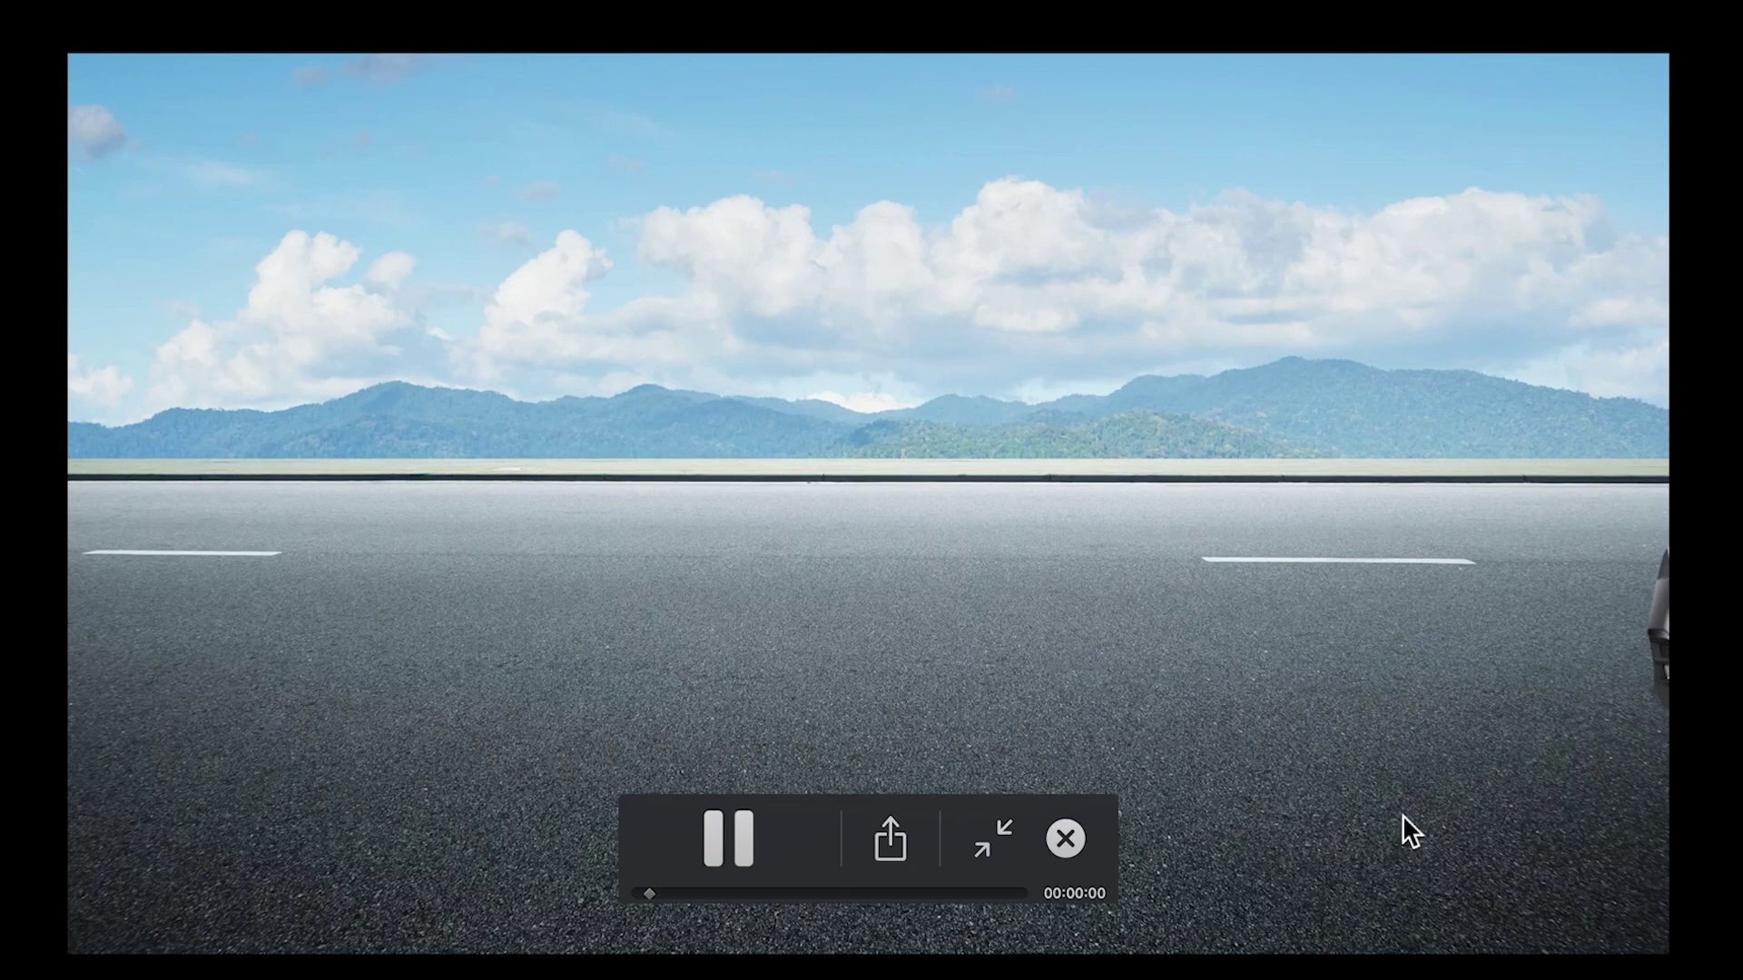